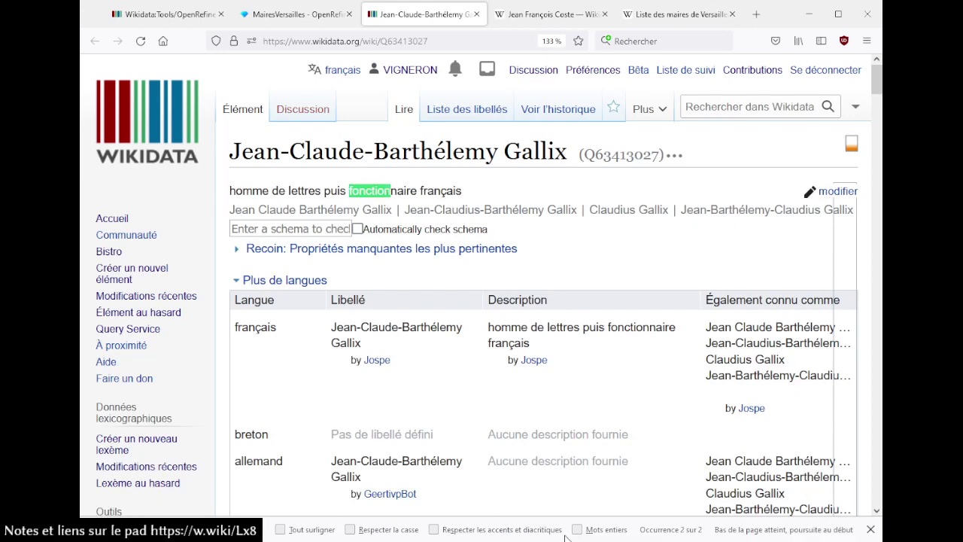
Step: Open the French Wikipedia article linked from the Wikidata item, search it for the copied text and read the biography
{"action": "scroll", "coordinate": [543, 286], "scroll_direction": "down", "scroll_amount": 20}
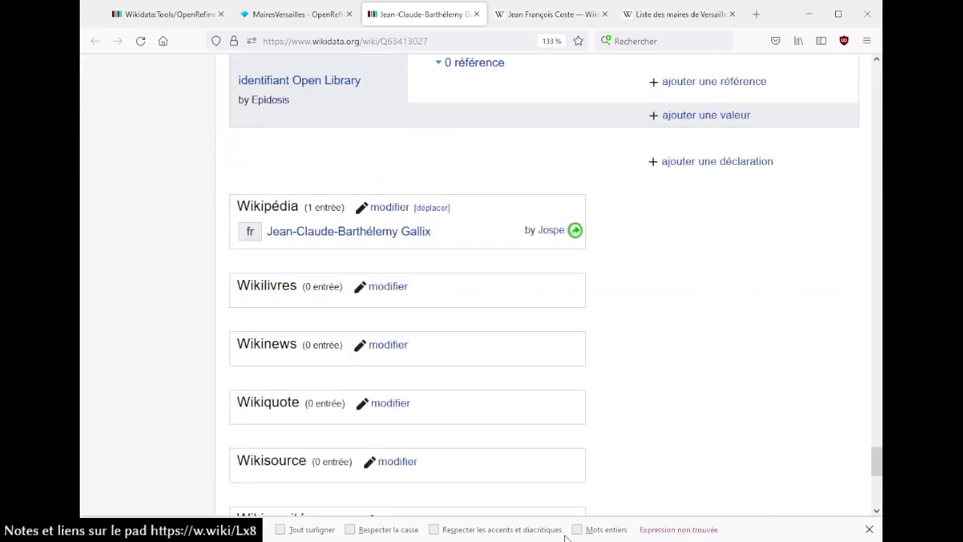
{"action": "key", "text": "Escape"}
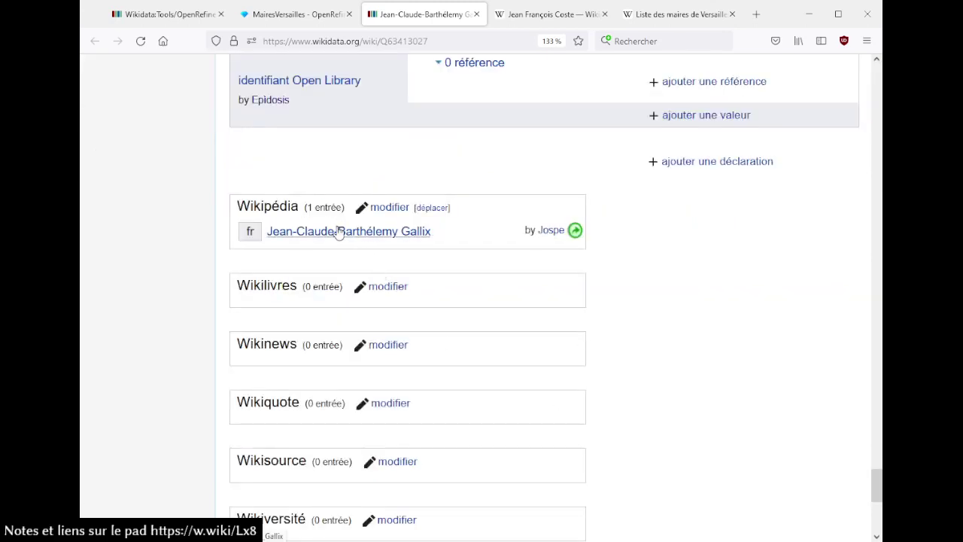
{"action": "left_click", "coordinate": [339, 232]}
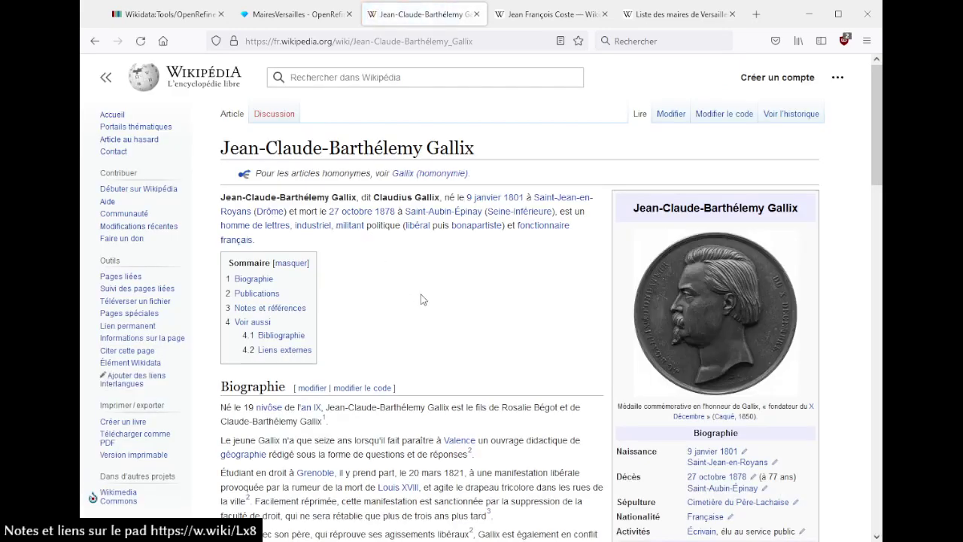
{"action": "key", "text": "ctrl+f"}
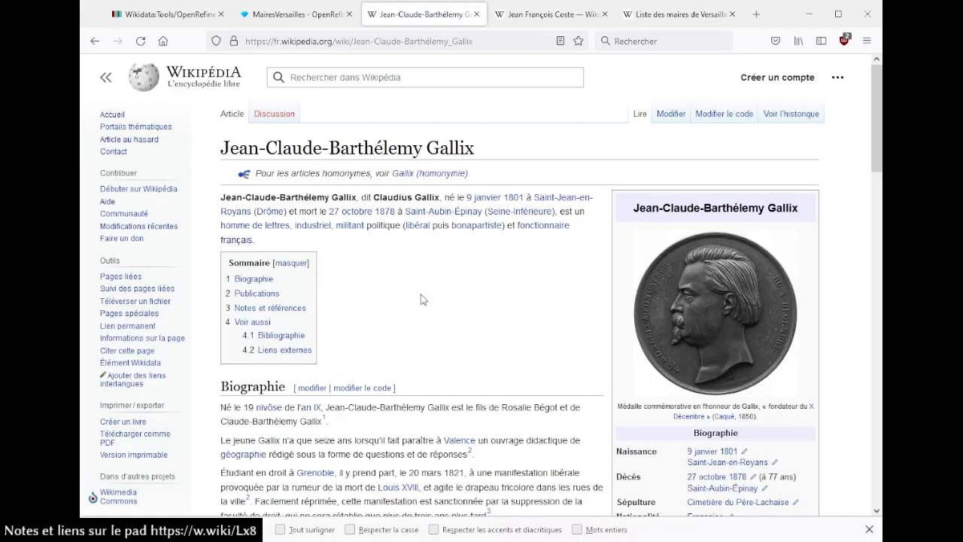
{"action": "key", "text": "ctrl+v"}
{"action": "key", "text": "Escape"}
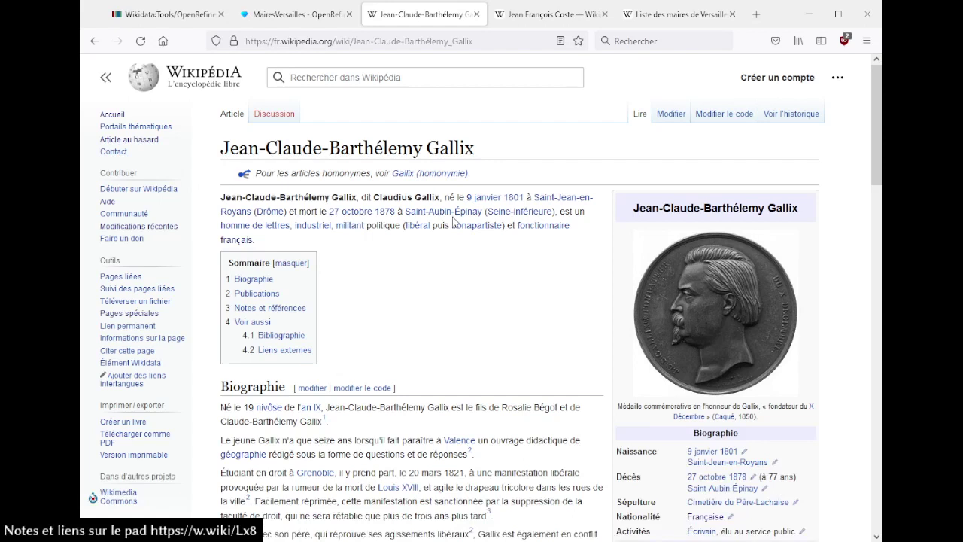
{"action": "mouse_move", "coordinate": [536, 215]}
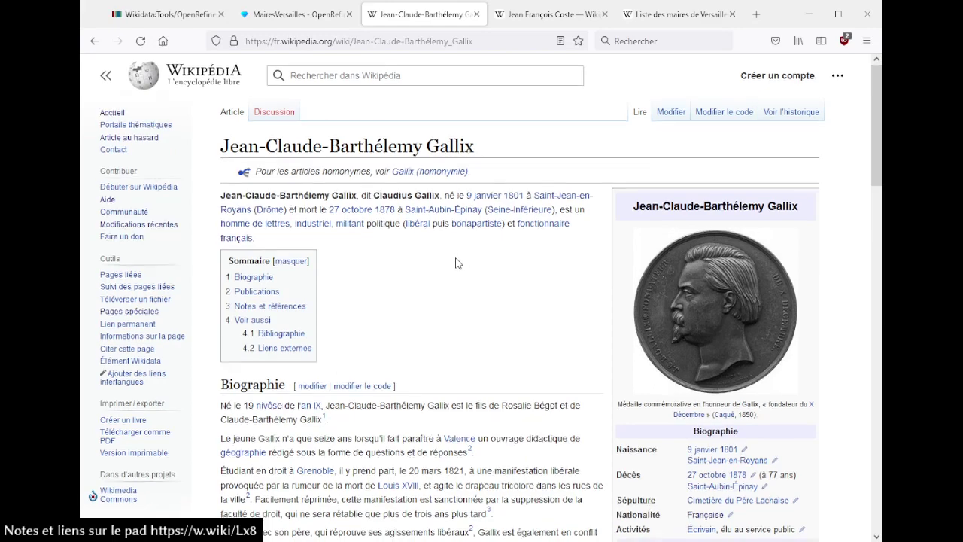
{"action": "scroll", "coordinate": [455, 261], "scroll_direction": "down", "scroll_amount": 3}
{"action": "scroll", "coordinate": [427, 226], "scroll_direction": "down", "scroll_amount": 7}
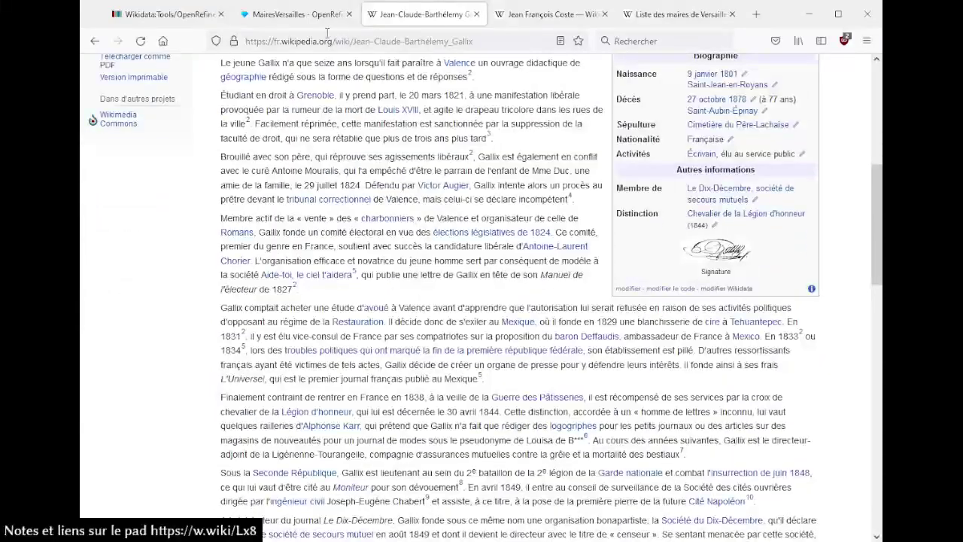
Step: Check row 20's Période value in the OpenRefine project and search the Wikipedia biography for 1861
{"action": "left_click", "coordinate": [325, 15]}
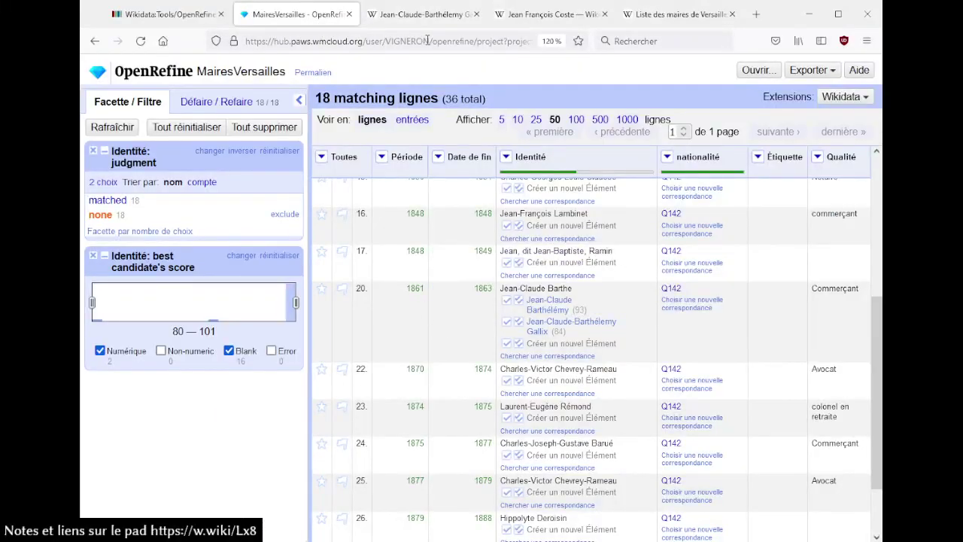
{"action": "left_click", "coordinate": [438, 17]}
{"action": "key", "text": "ctrl+f"}
{"action": "type", "text": "1861"}
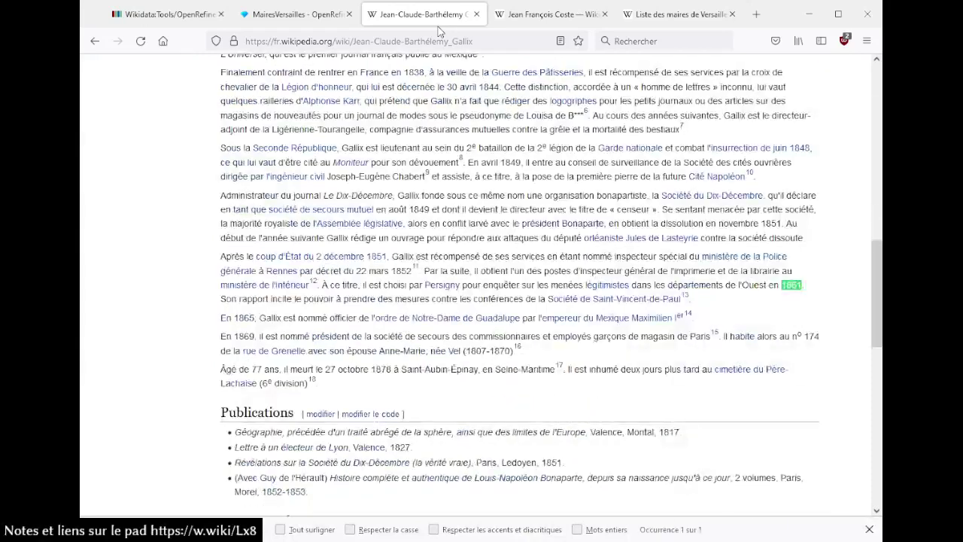
{"action": "key", "text": "Escape"}
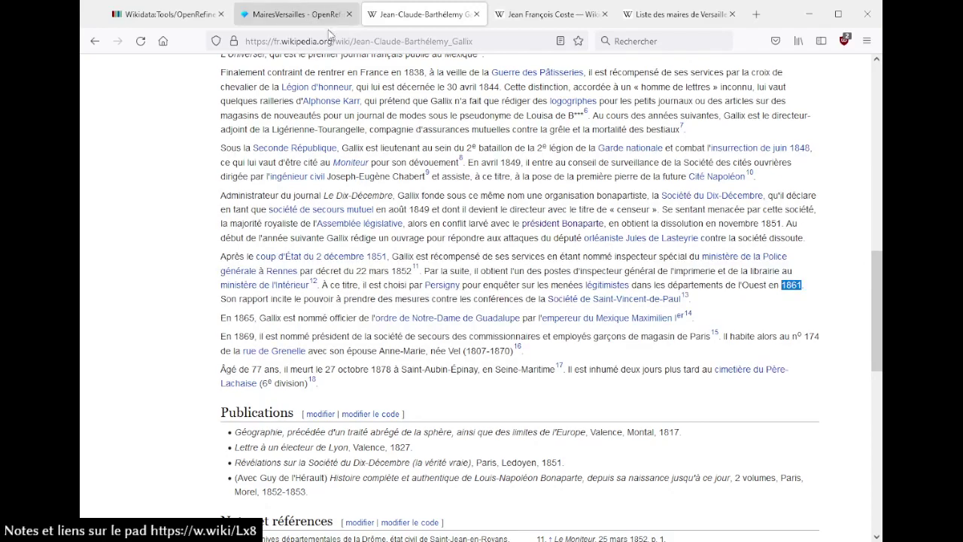
{"action": "scroll", "coordinate": [382, 210], "scroll_direction": "up", "scroll_amount": 2}
{"action": "scroll", "coordinate": [382, 209], "scroll_direction": "up", "scroll_amount": 15}
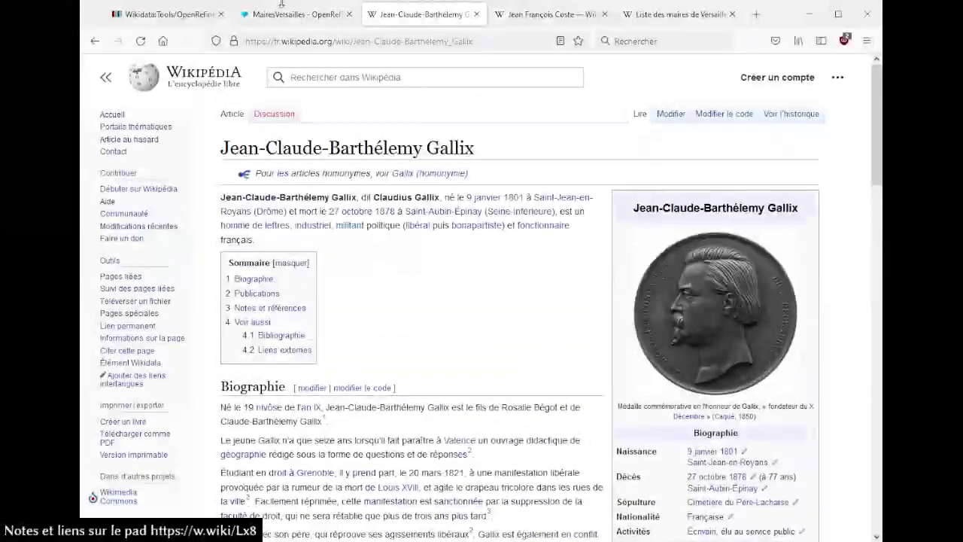
Step: Close the two Wikipedia biography pages and review the 1861–1863 entry in the list of Versailles mayors
{"action": "left_click", "coordinate": [285, 15]}
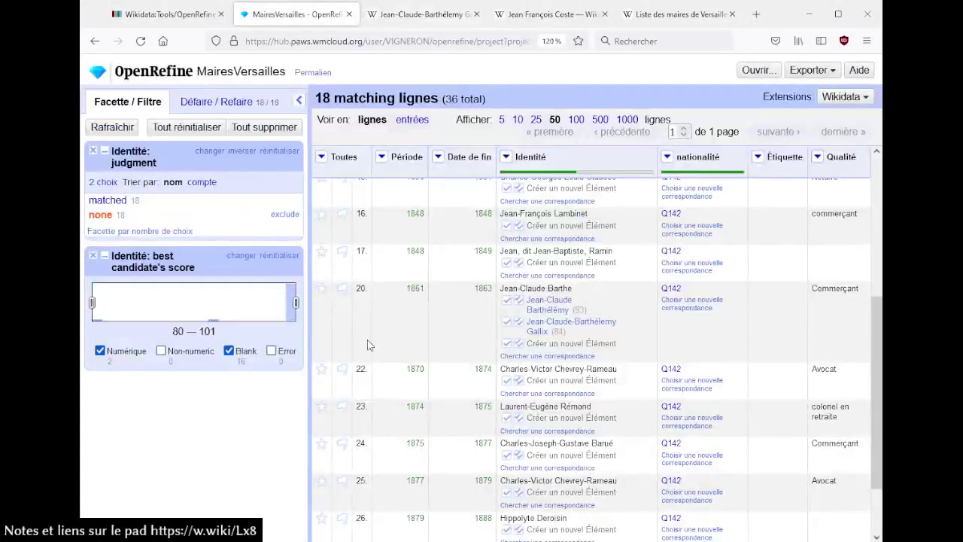
{"action": "left_click", "coordinate": [558, 11]}
{"action": "left_click", "coordinate": [478, 18]}
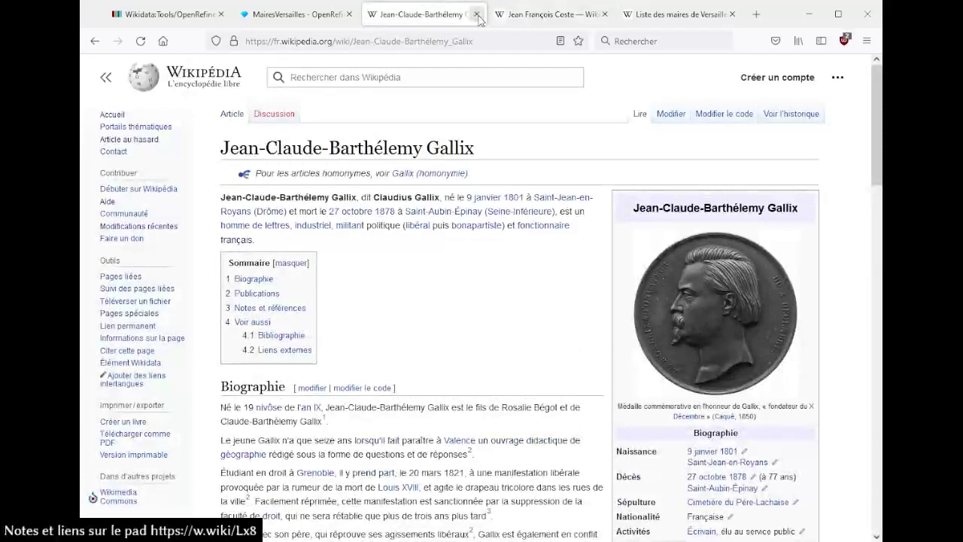
{"action": "left_click", "coordinate": [477, 15]}
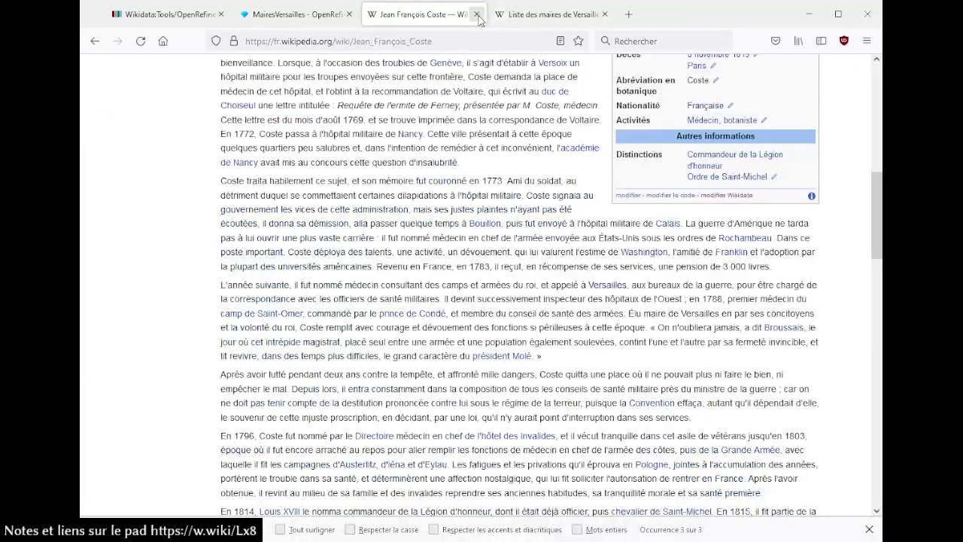
{"action": "left_click", "coordinate": [478, 15]}
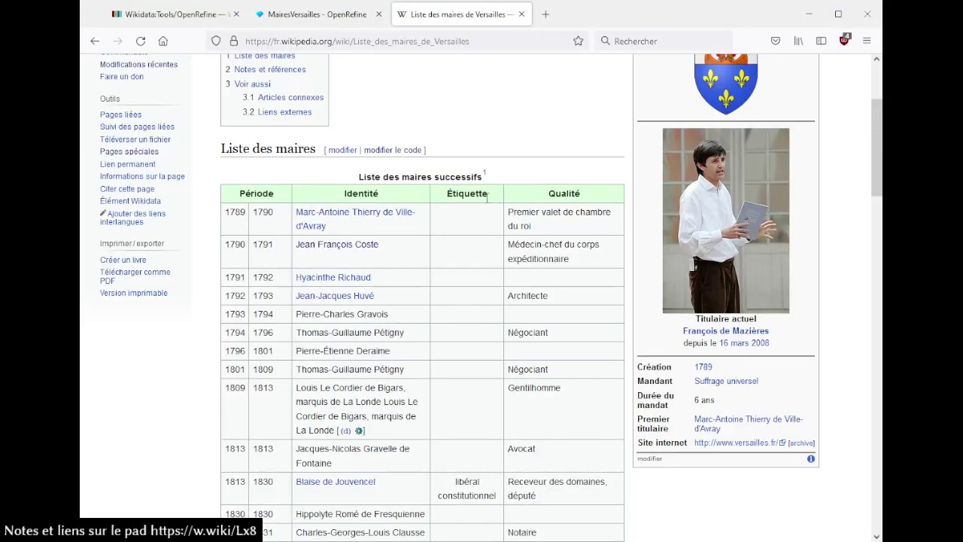
{"action": "scroll", "coordinate": [485, 201], "scroll_direction": "down", "scroll_amount": 5}
{"action": "scroll", "coordinate": [485, 202], "scroll_direction": "down", "scroll_amount": 4}
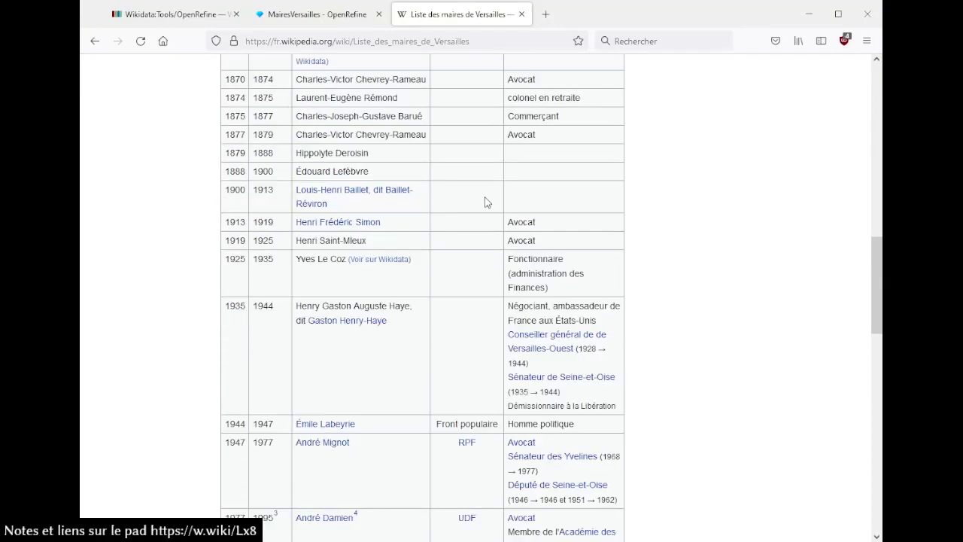
{"action": "scroll", "coordinate": [486, 202], "scroll_direction": "down", "scroll_amount": 1}
{"action": "scroll", "coordinate": [485, 201], "scroll_direction": "up", "scroll_amount": 3}
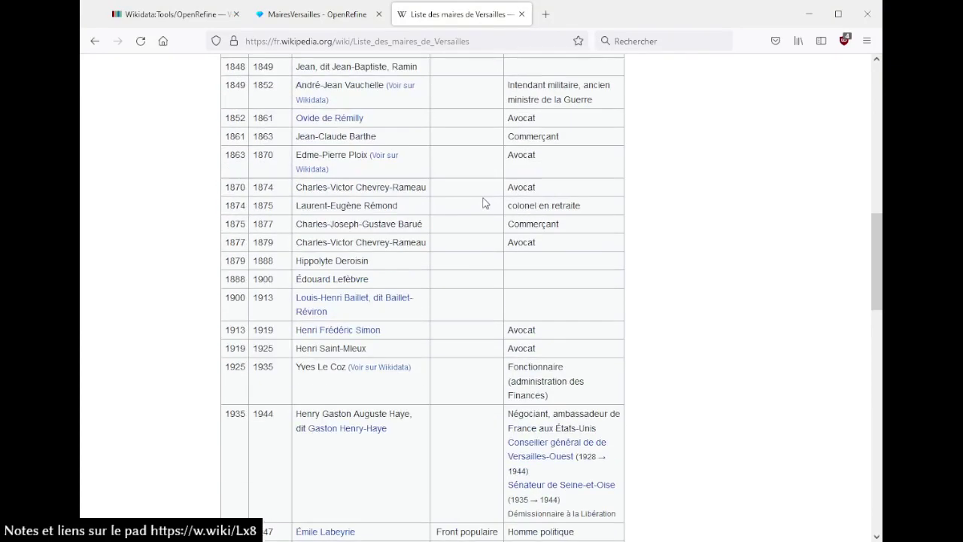
{"action": "scroll", "coordinate": [377, 204], "scroll_direction": "up", "scroll_amount": 1}
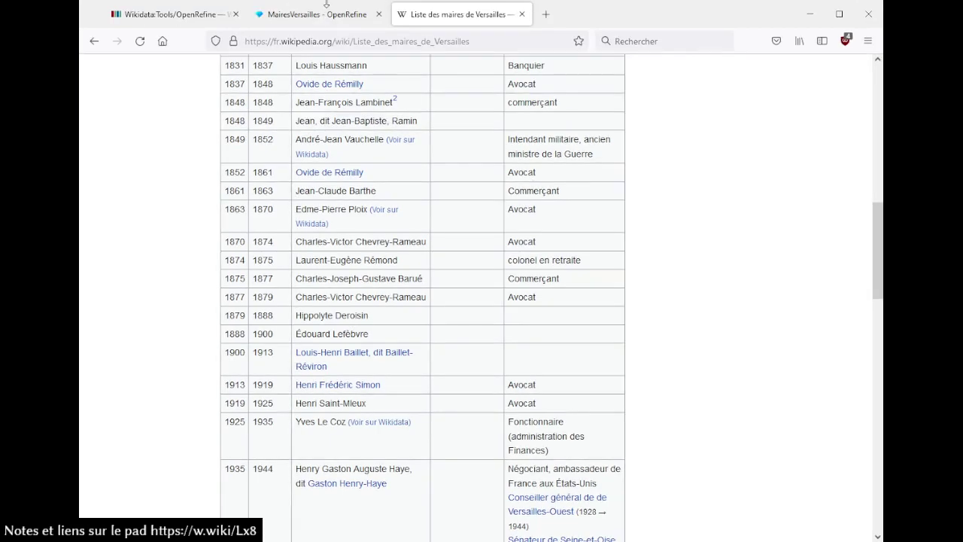
Step: In OpenRefine, look for a match for row 20's Identité cell and clear the reconciliation data of cells with the same content
{"action": "left_click", "coordinate": [299, 13]}
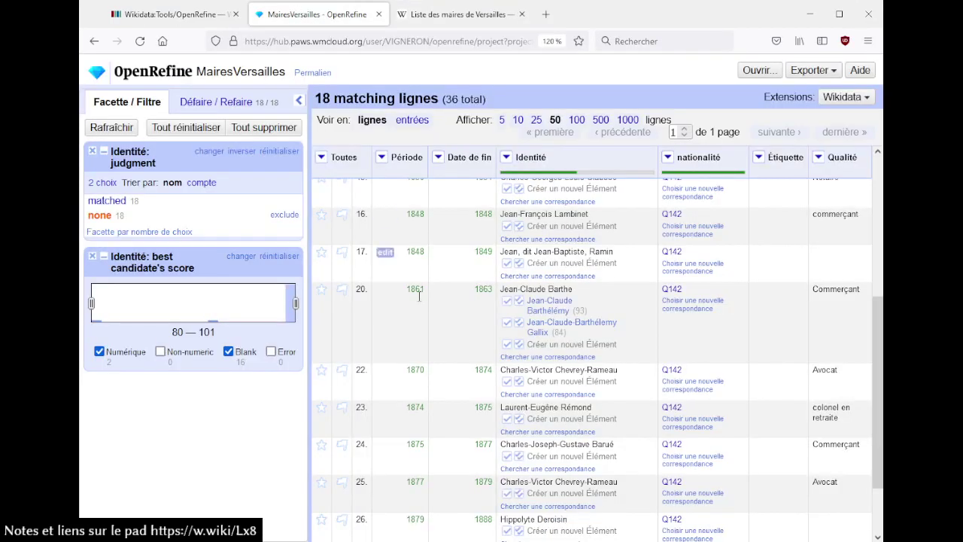
{"action": "left_click", "coordinate": [539, 358]}
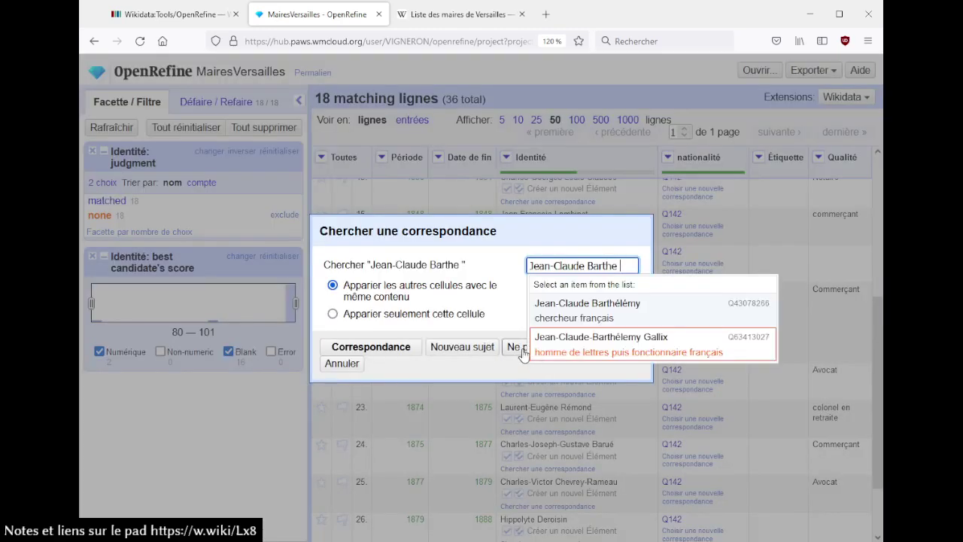
{"action": "key", "text": "Escape"}
{"action": "left_click", "coordinate": [519, 346]}
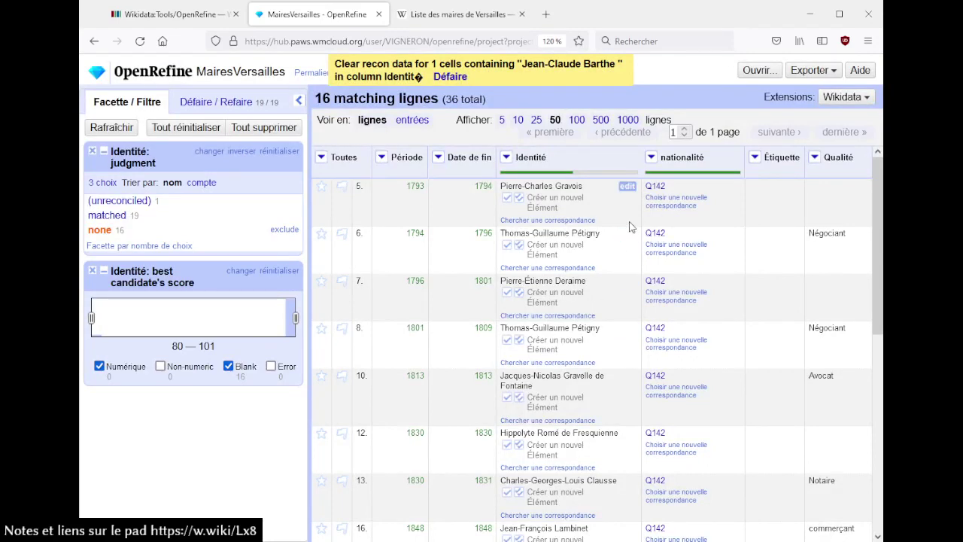
Step: Clear the reconciliation data of row 5's Identité cell and look for a match for row 6 without applying one
{"action": "left_click", "coordinate": [560, 221]}
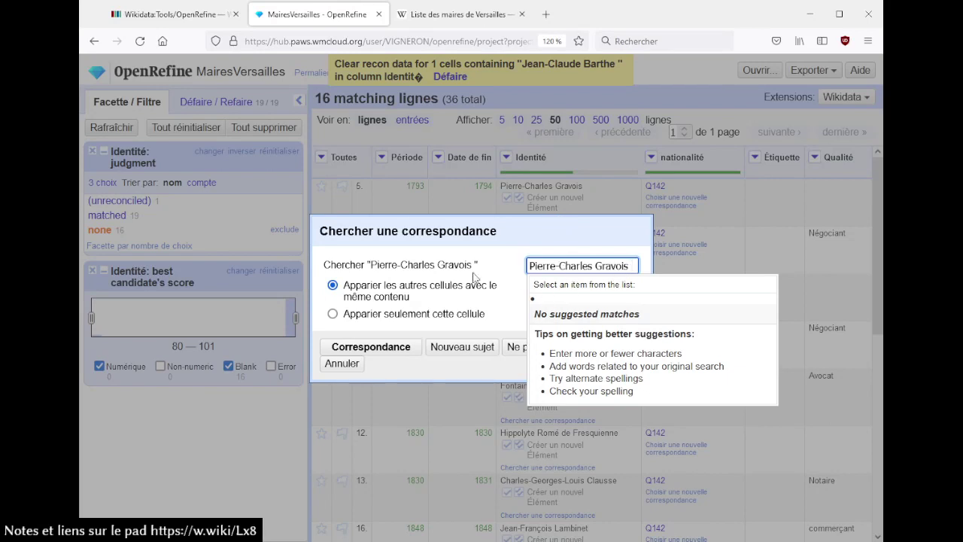
{"action": "key", "text": "BackSpace"}
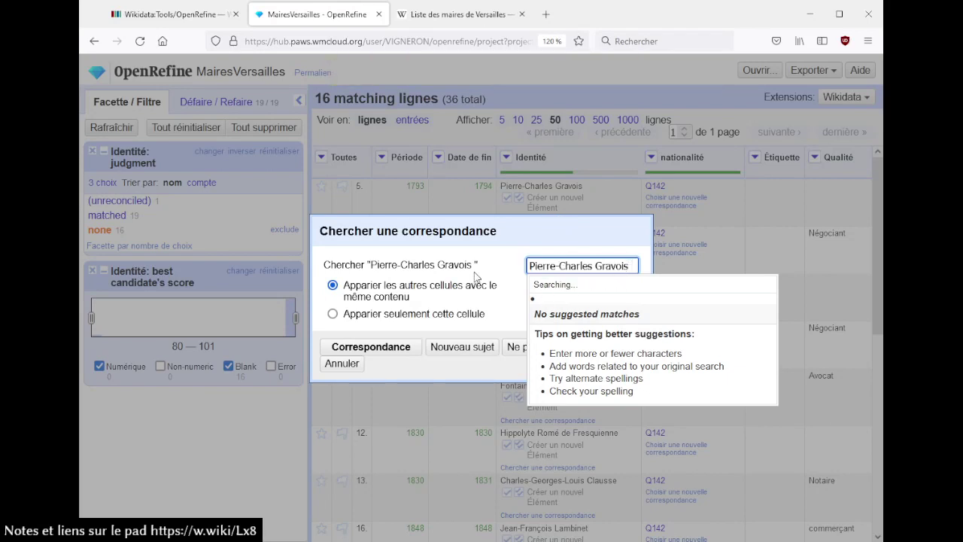
{"action": "left_click", "coordinate": [515, 347]}
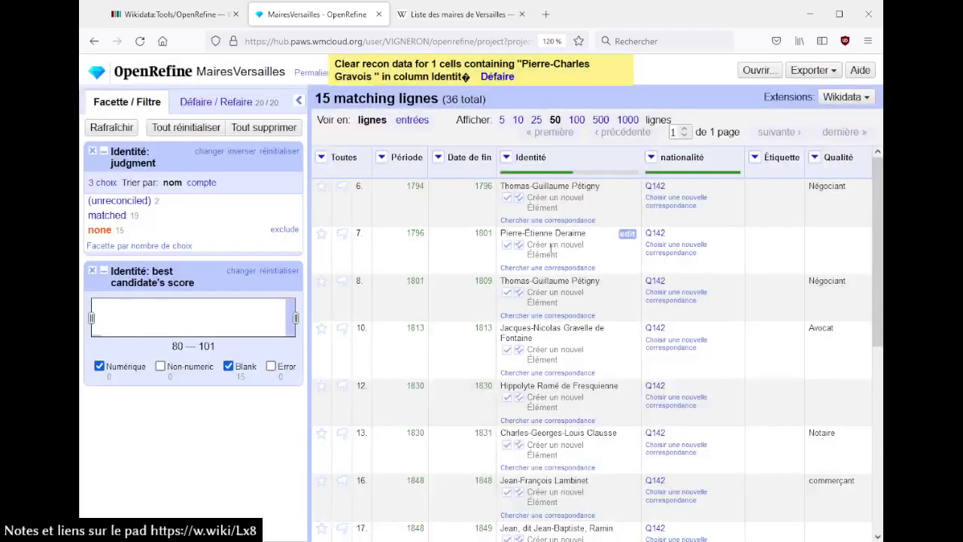
{"action": "left_click", "coordinate": [566, 219]}
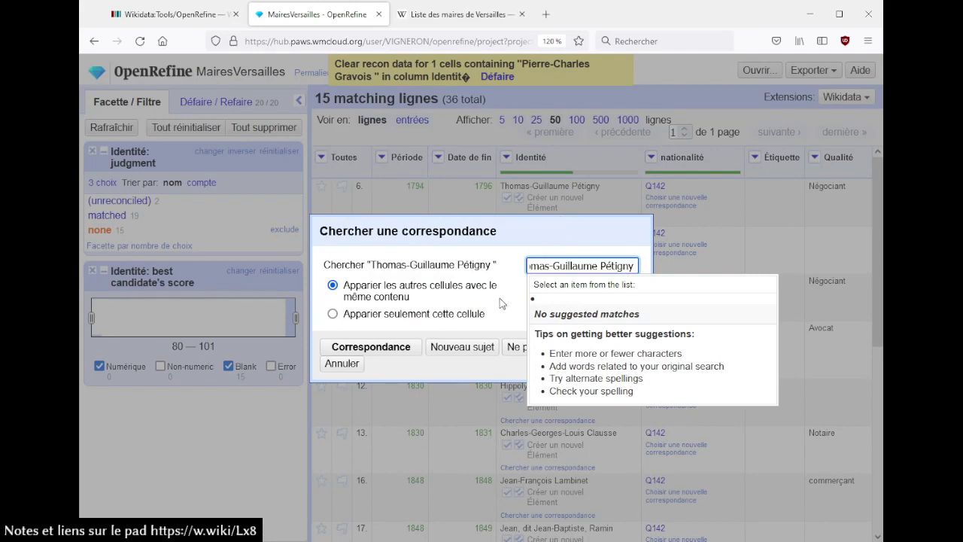
{"action": "left_click", "coordinate": [340, 365]}
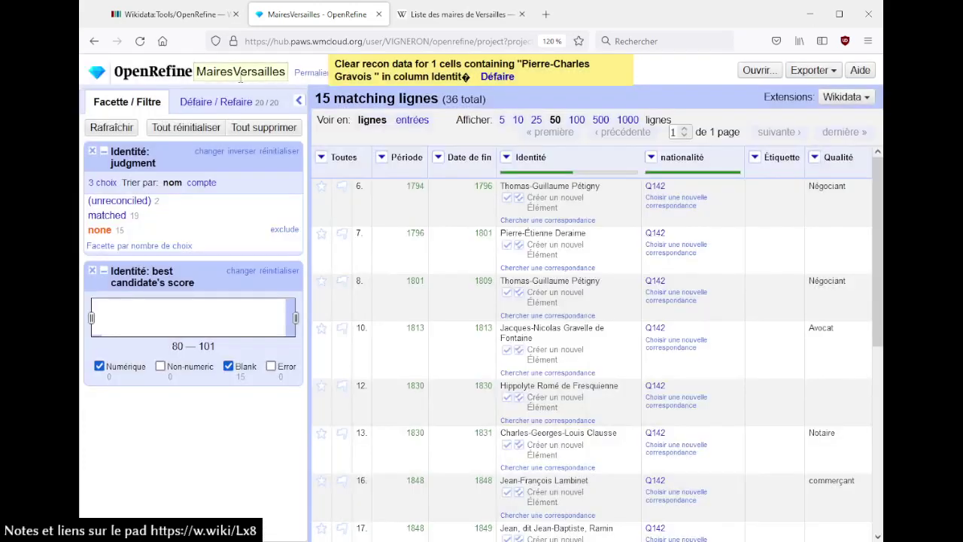
Step: Undo the clearing of reconciliation data for rows 5 and 20, going back to history step 18
{"action": "left_click", "coordinate": [203, 106]}
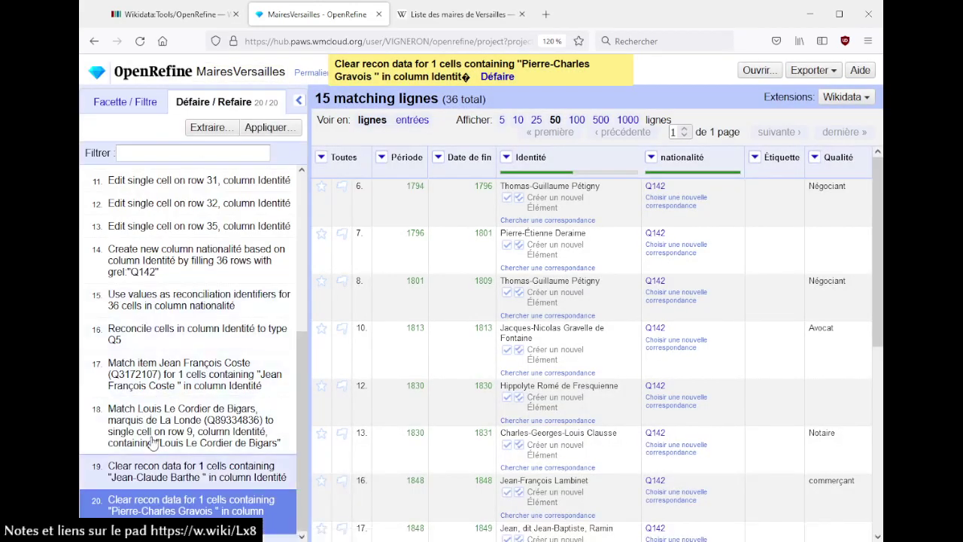
{"action": "left_click", "coordinate": [156, 467]}
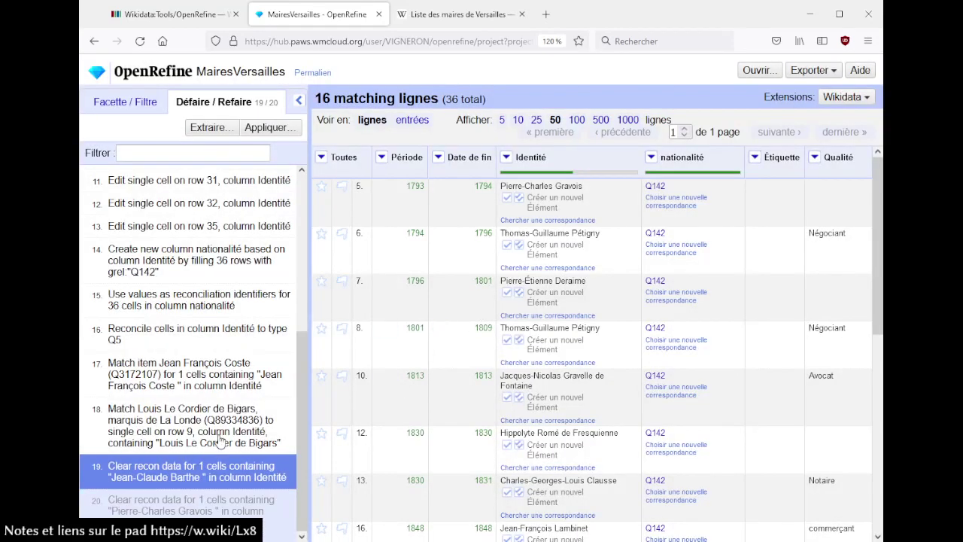
{"action": "scroll", "coordinate": [473, 364], "scroll_direction": "down", "scroll_amount": 5}
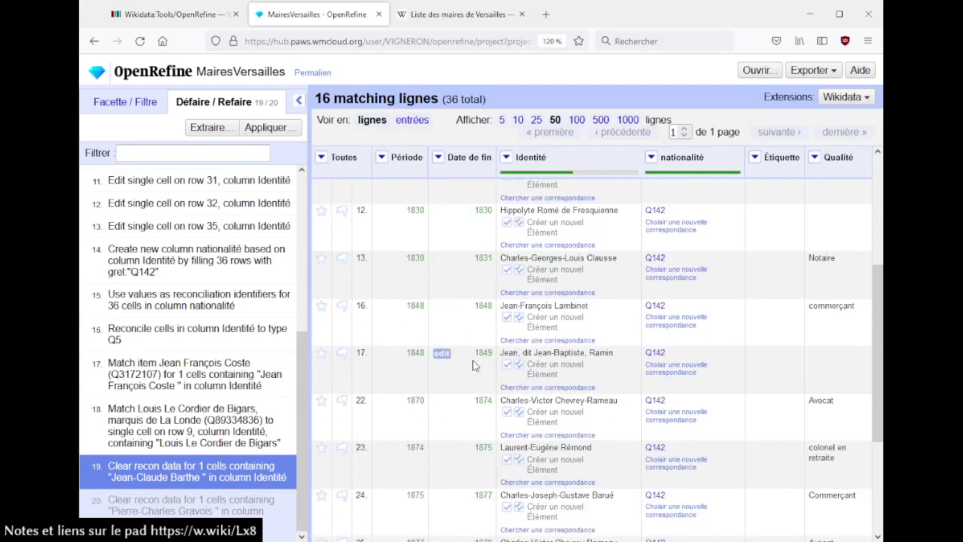
{"action": "scroll", "coordinate": [473, 364], "scroll_direction": "down", "scroll_amount": 3}
{"action": "scroll", "coordinate": [467, 331], "scroll_direction": "up", "scroll_amount": 2}
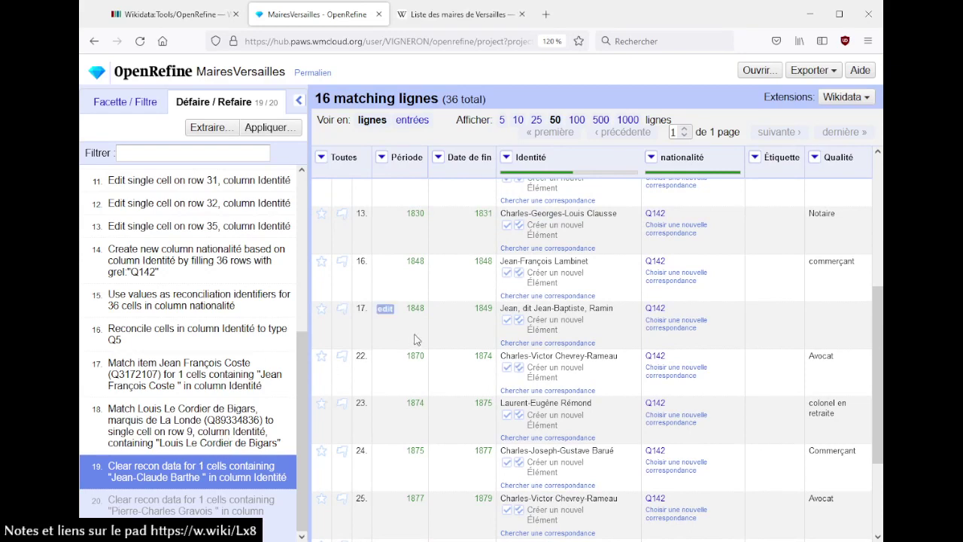
{"action": "key", "text": "ctrl+z"}
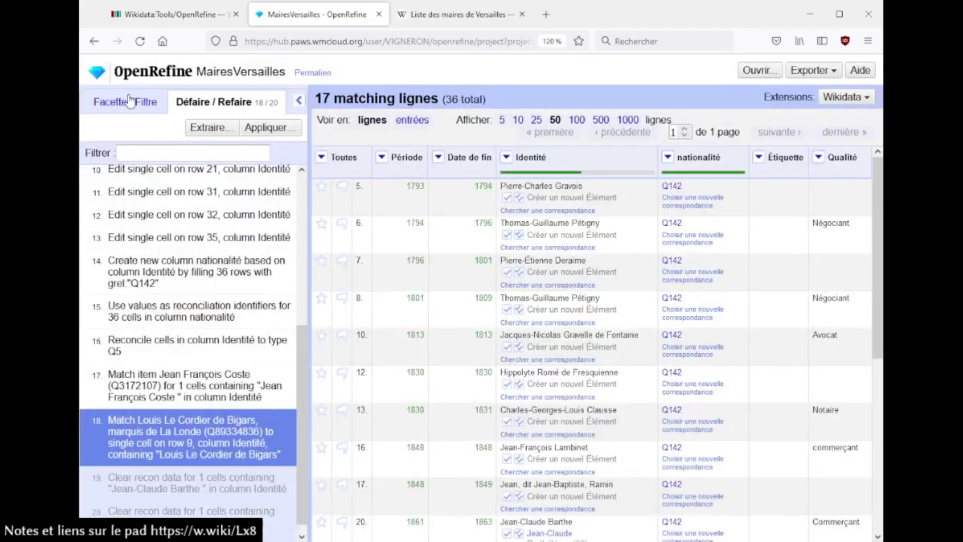
Step: Mark only row 20's Identité cell, the 1861–1863 mayor, to create a new item
{"action": "left_click", "coordinate": [129, 95]}
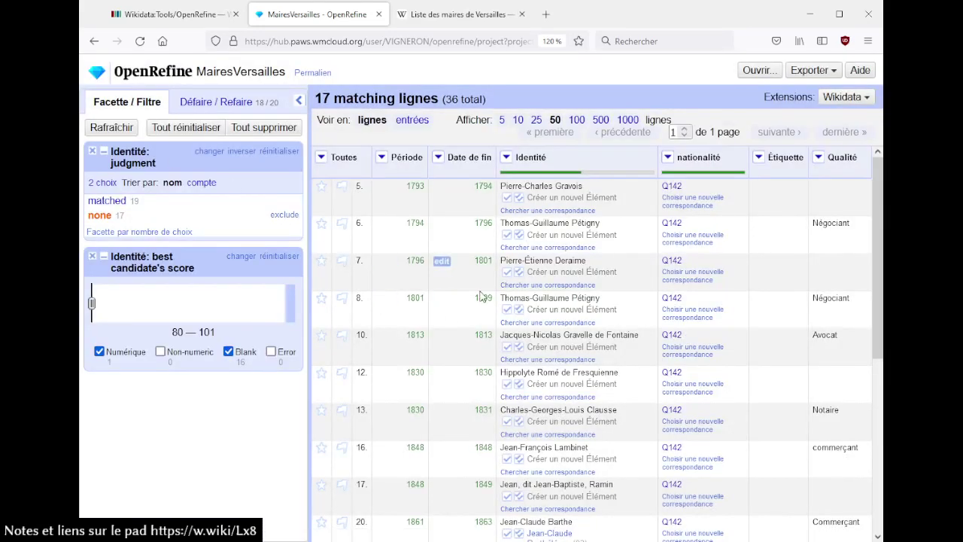
{"action": "scroll", "coordinate": [481, 291], "scroll_direction": "down", "scroll_amount": 1}
{"action": "scroll", "coordinate": [481, 291], "scroll_direction": "down", "scroll_amount": 2}
{"action": "scroll", "coordinate": [481, 296], "scroll_direction": "down", "scroll_amount": 2}
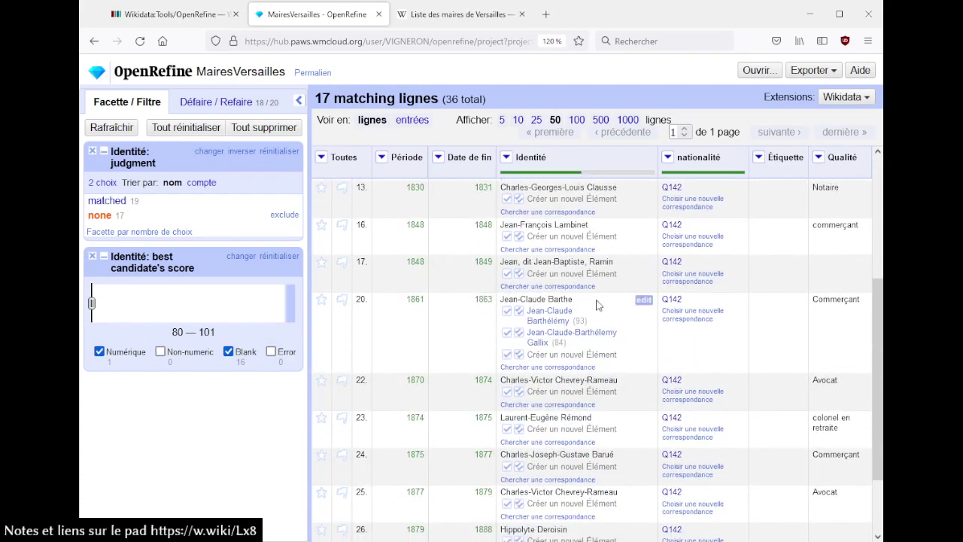
{"action": "left_click", "coordinate": [507, 355]}
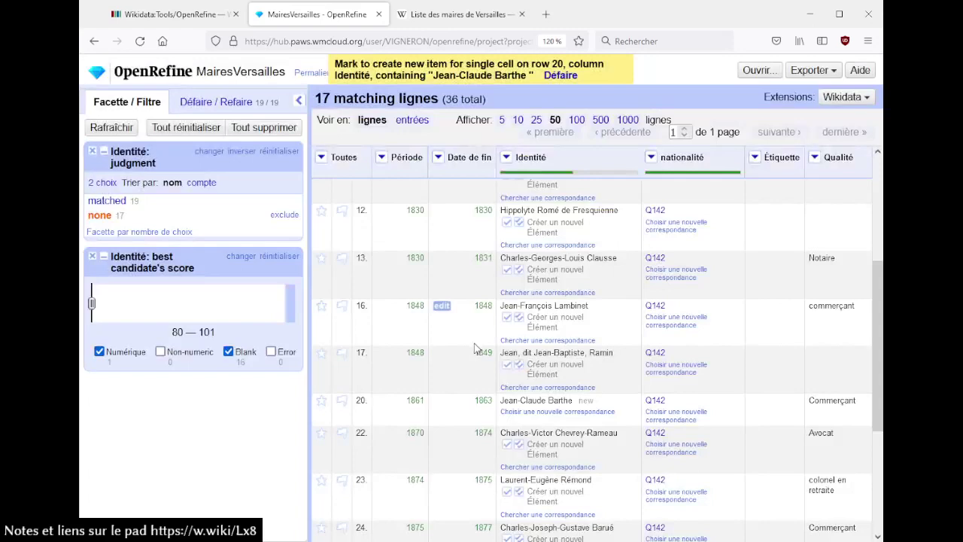
{"action": "scroll", "coordinate": [474, 348], "scroll_direction": "down", "scroll_amount": 3}
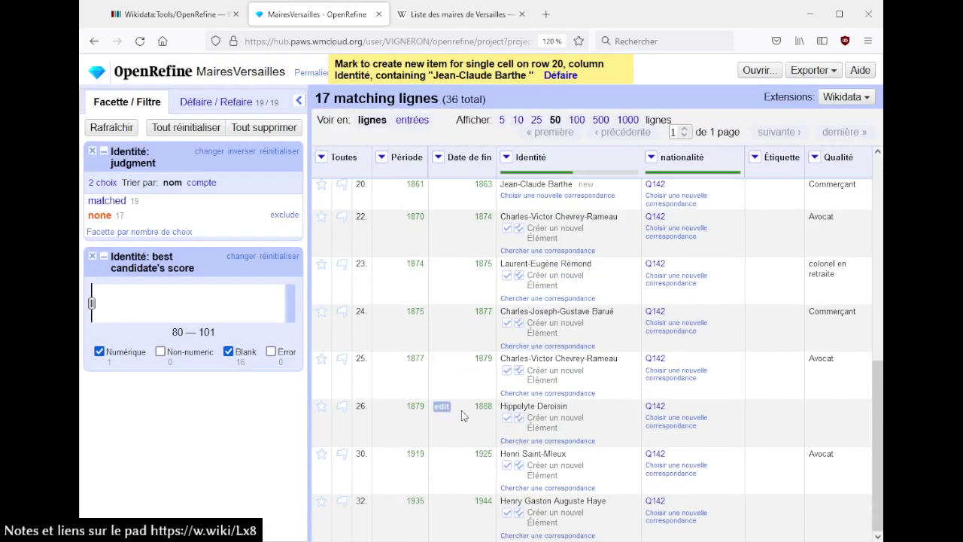
Step: Mark the unmatched Identité cells of rows 5, 6 and 7 as new items, applying each choice to cells with the same content
{"action": "scroll", "coordinate": [461, 410], "scroll_direction": "up", "scroll_amount": 5}
{"action": "left_click", "coordinate": [577, 220]}
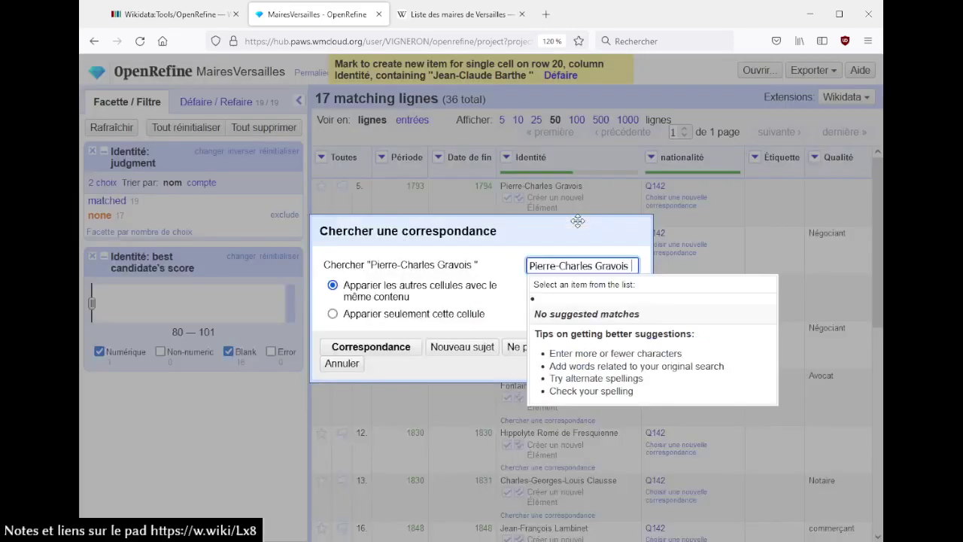
{"action": "left_click", "coordinate": [460, 348]}
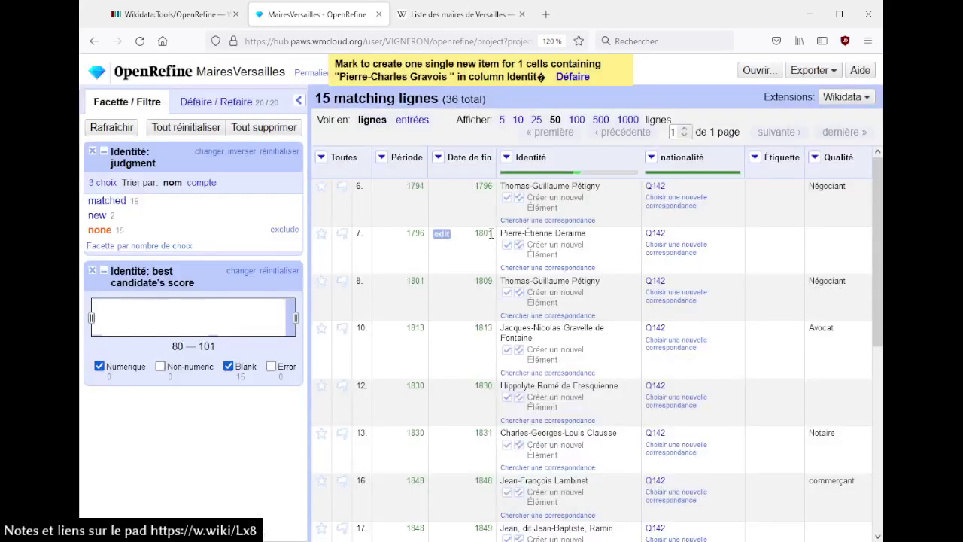
{"action": "left_click", "coordinate": [559, 219]}
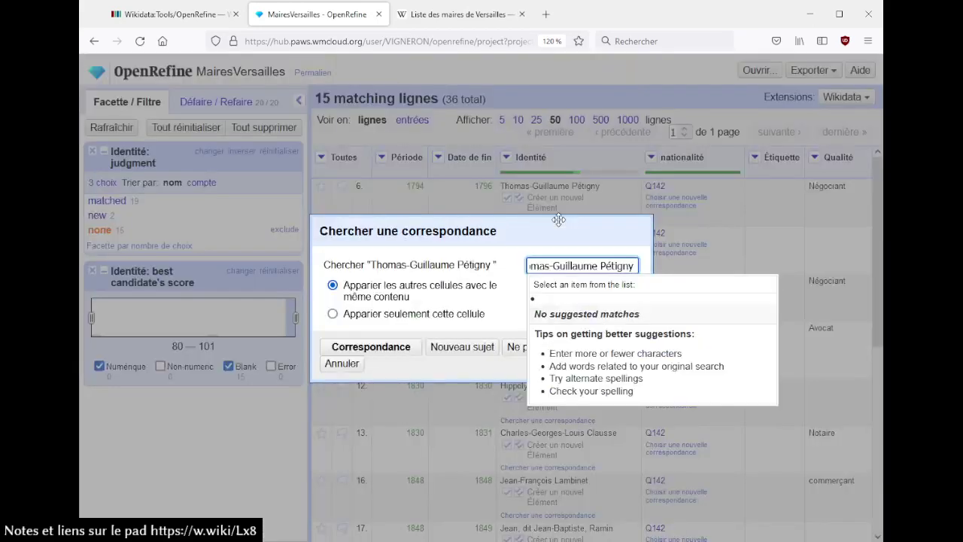
{"action": "left_click", "coordinate": [441, 346]}
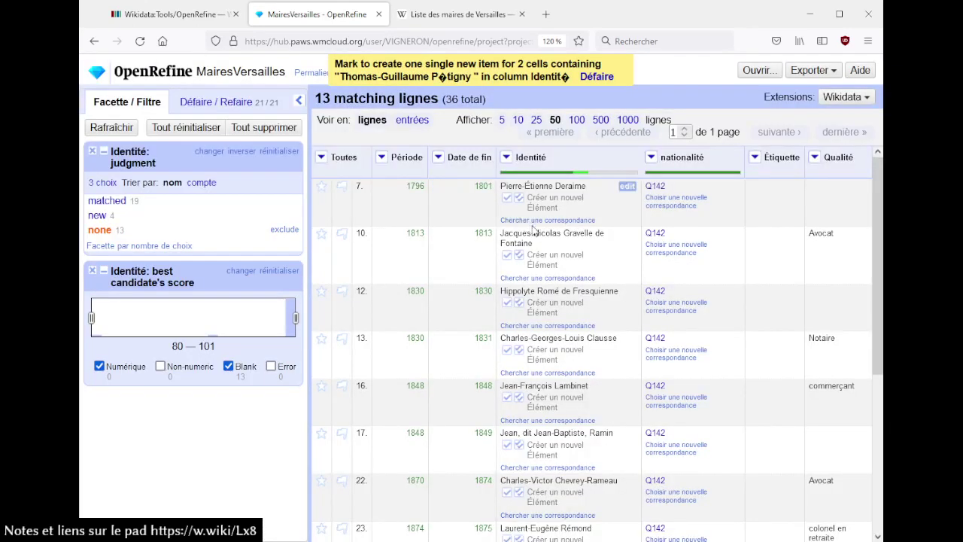
{"action": "left_click", "coordinate": [533, 220]}
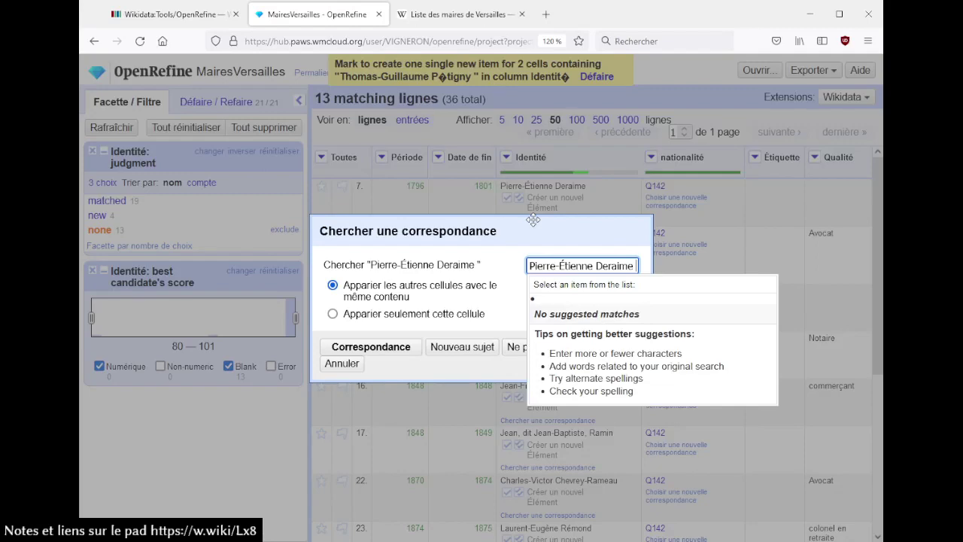
{"action": "left_click", "coordinate": [451, 346]}
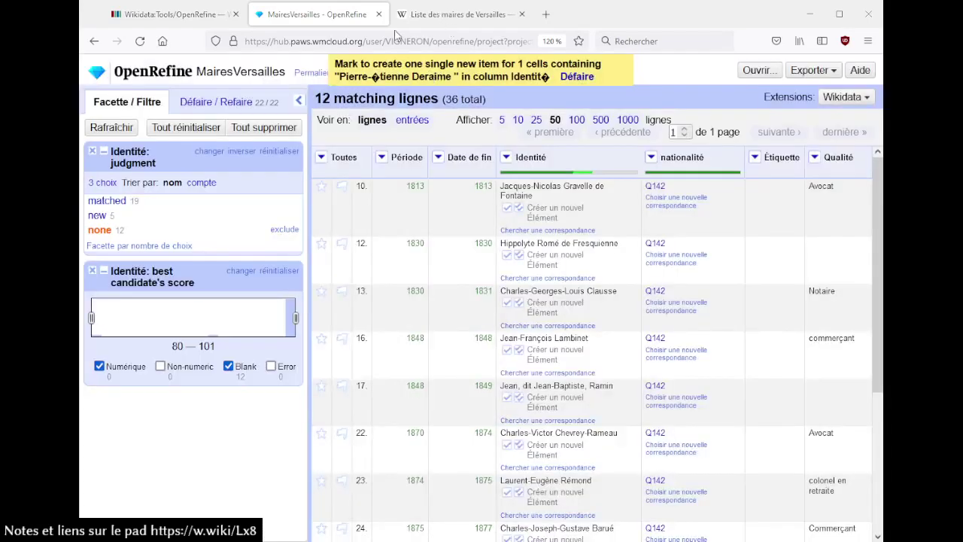
Step: Switch to the Wikipedia list of Versailles mayors and examine which mayors have article or Wikidata links
{"action": "left_click", "coordinate": [431, 15]}
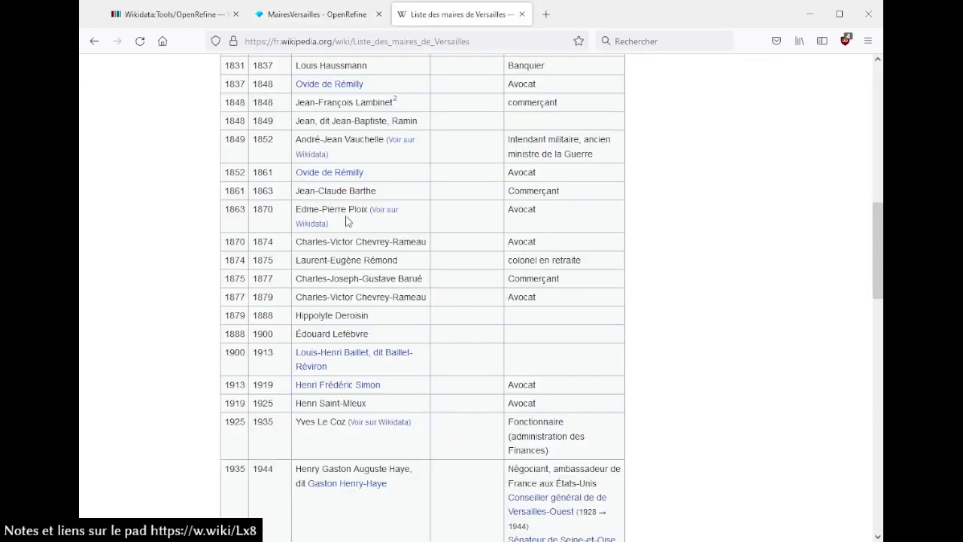
{"action": "scroll", "coordinate": [440, 294], "scroll_direction": "up", "scroll_amount": 2}
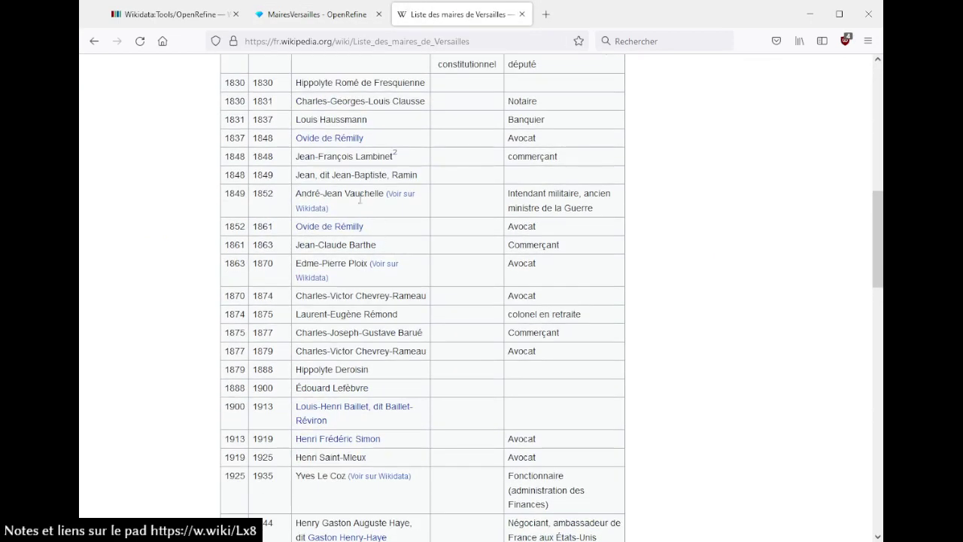
{"action": "scroll", "coordinate": [432, 272], "scroll_direction": "up", "scroll_amount": 8}
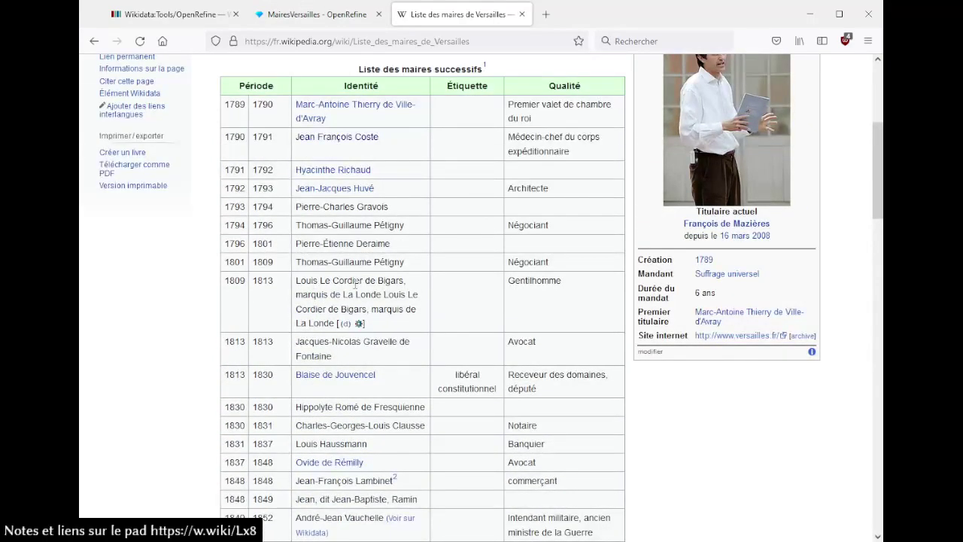
{"action": "scroll", "coordinate": [431, 310], "scroll_direction": "down", "scroll_amount": 15}
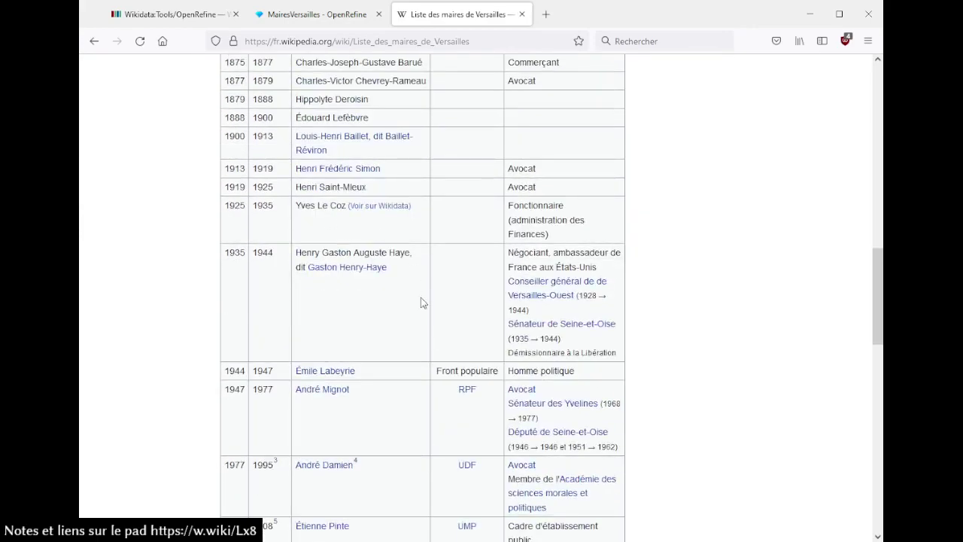
{"action": "scroll", "coordinate": [421, 300], "scroll_direction": "down", "scroll_amount": 5}
{"action": "scroll", "coordinate": [422, 303], "scroll_direction": "up", "scroll_amount": 8}
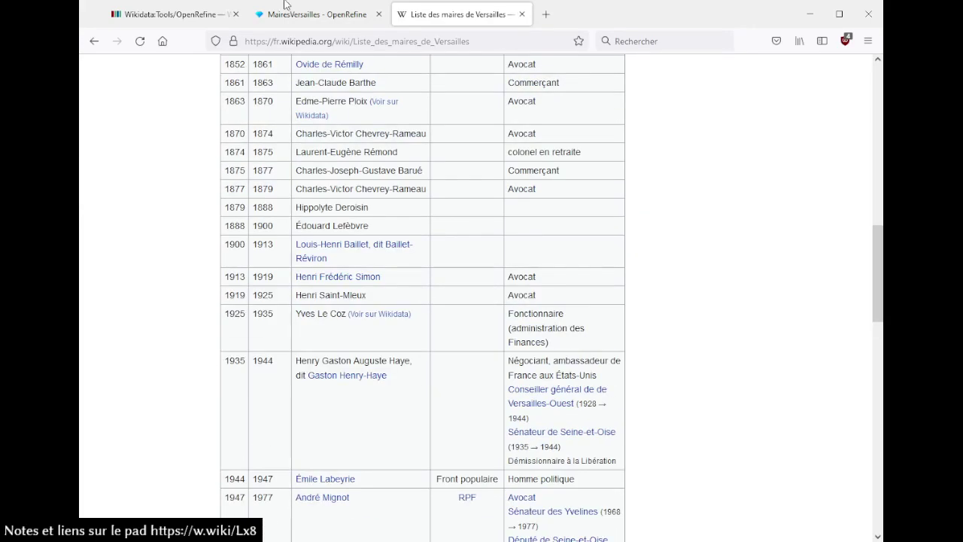
Step: Back in OpenRefine, look for a match for row 10's Identité cell with a shortened name and mark it as a new item
{"action": "left_click", "coordinate": [305, 12]}
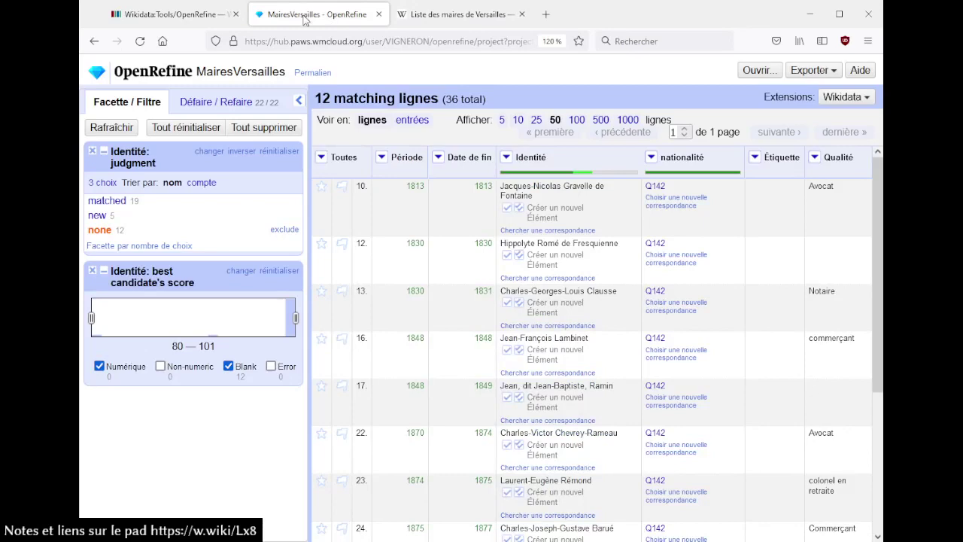
{"action": "left_click", "coordinate": [546, 230]}
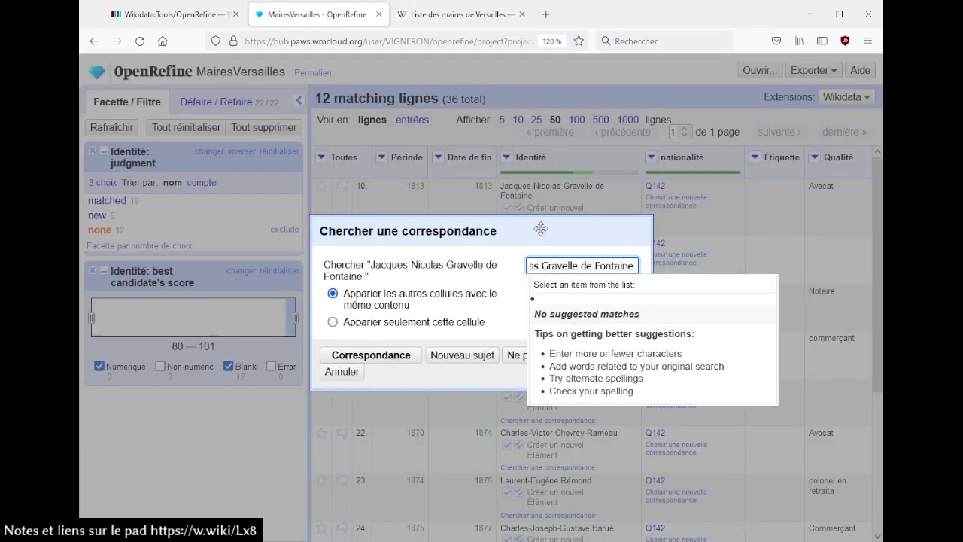
{"action": "key", "text": "ctrl+shift+Left"}
{"action": "key", "text": "ctrl+shift+Left"}
{"action": "key", "text": "BackSpace"}
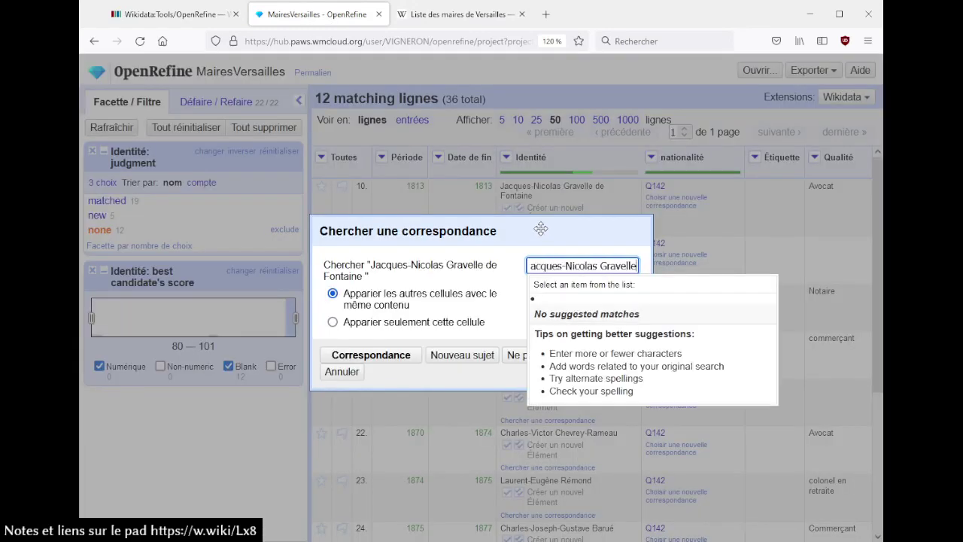
{"action": "left_click", "coordinate": [462, 355]}
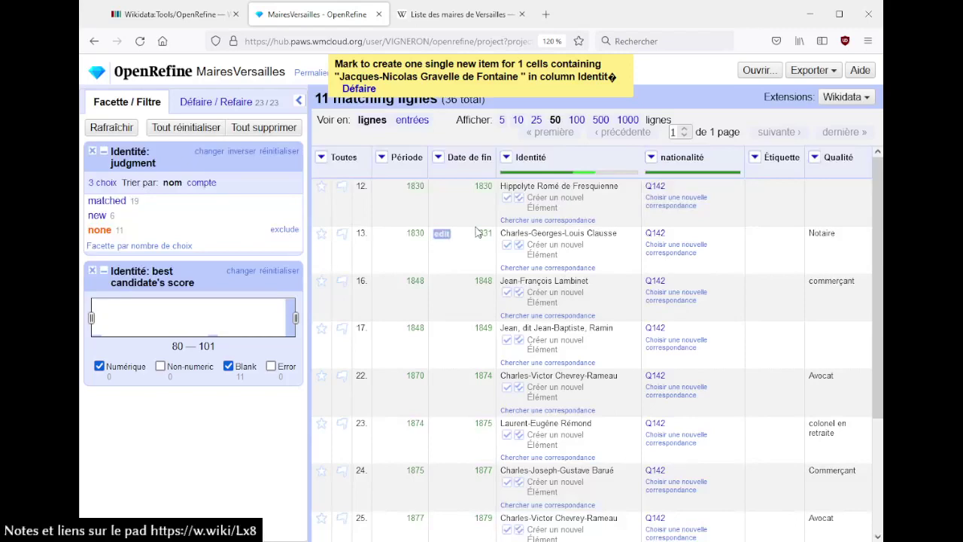
Step: Mark the Identité cells of rows 12, 13 and 16 as new items, including cells with the same content
{"action": "left_click", "coordinate": [563, 220]}
{"action": "left_click", "coordinate": [462, 347]}
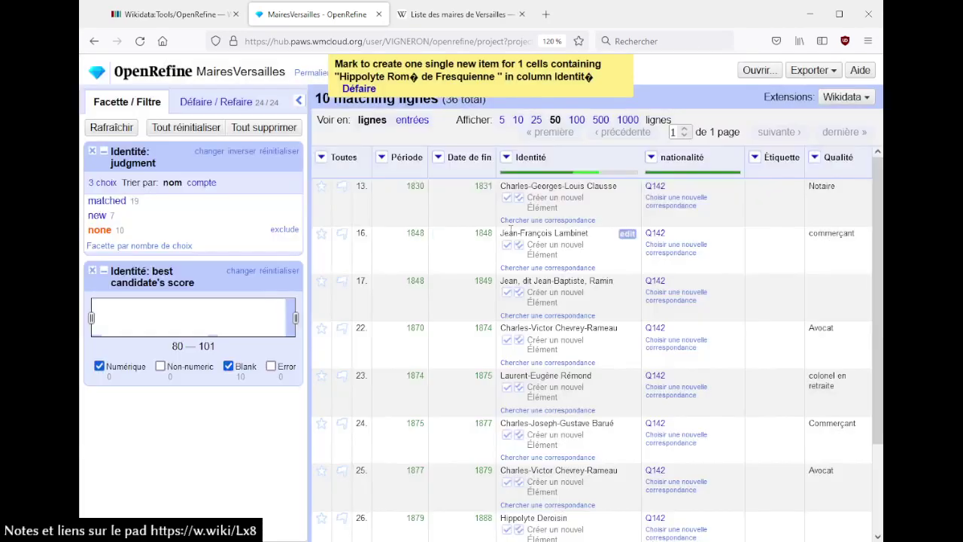
{"action": "left_click", "coordinate": [512, 220]}
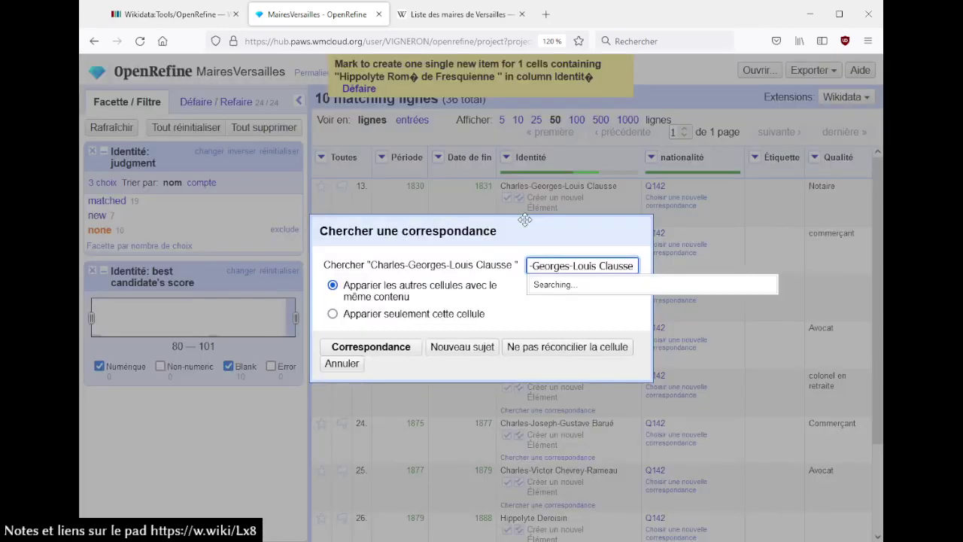
{"action": "left_click", "coordinate": [460, 348]}
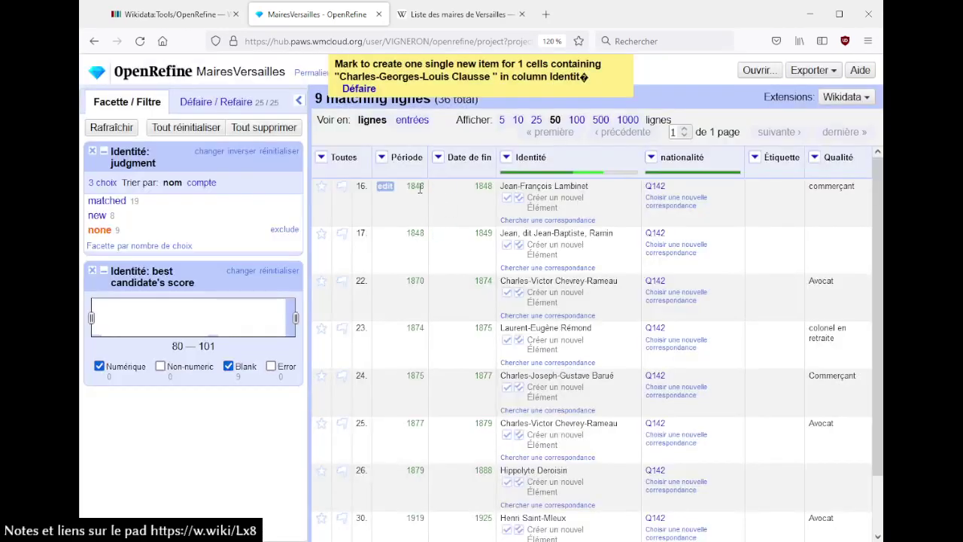
{"action": "left_click_drag", "start_coordinate": [413, 191], "coordinate": [474, 195]}
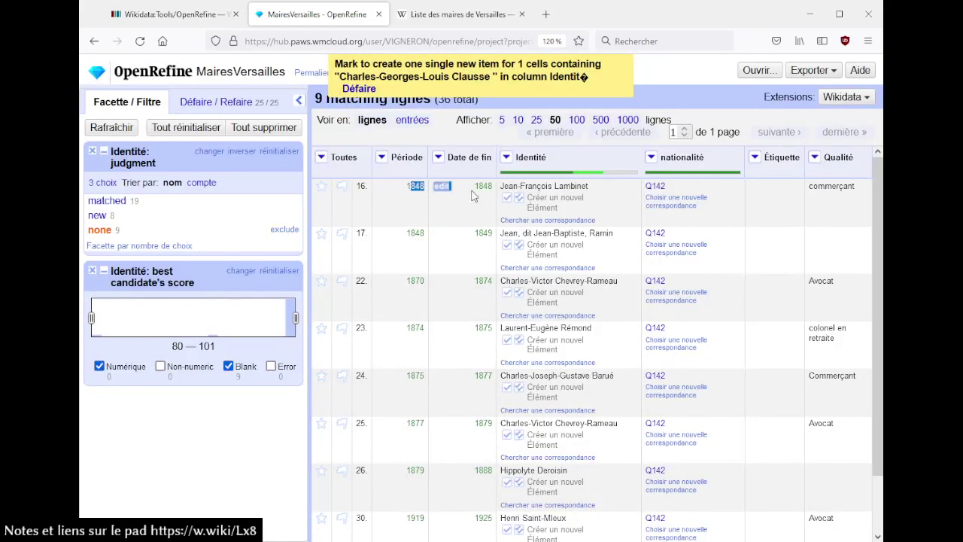
{"action": "left_click", "coordinate": [548, 220]}
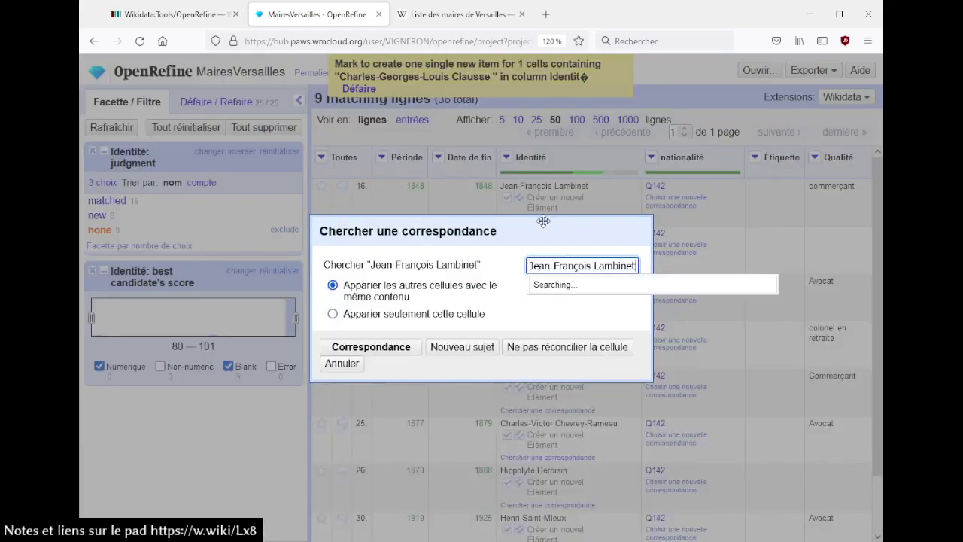
{"action": "left_click", "coordinate": [458, 350]}
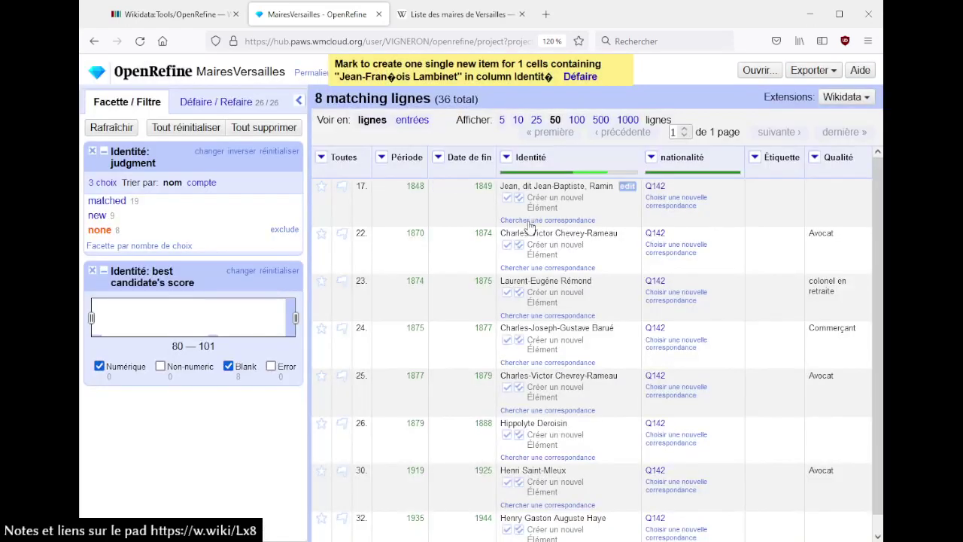
Step: Look for a match for row 17's Identité cell using only the mayor's usual name, and mark the cell as a new item
{"action": "left_click", "coordinate": [529, 220]}
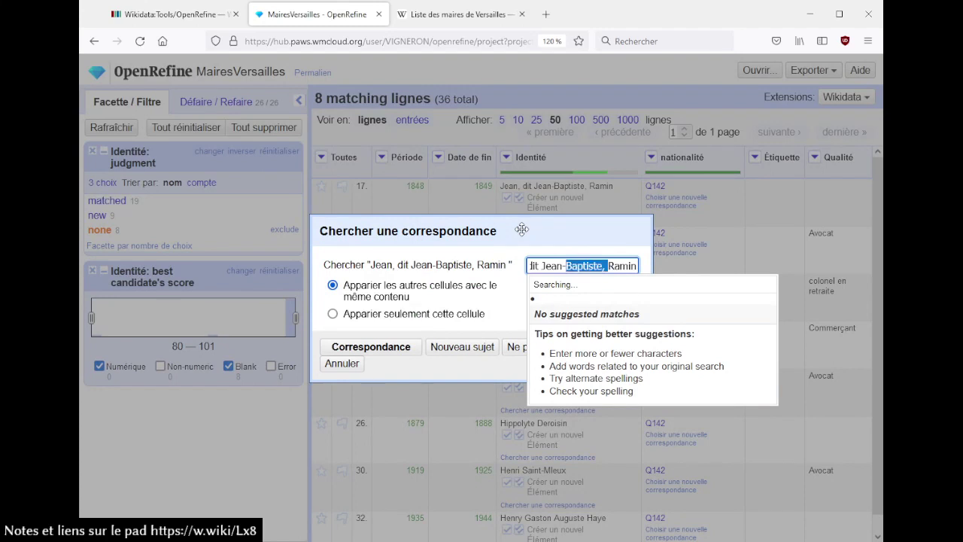
{"action": "key", "text": "BackSpace"}
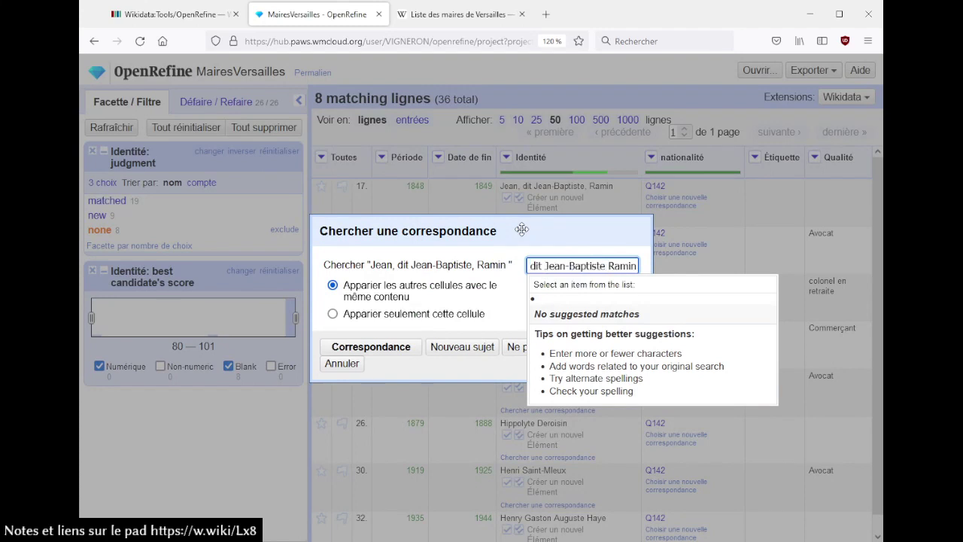
{"action": "key", "text": "Home"}
{"action": "key", "text": "Delete"}
{"action": "key", "text": "Delete"}
{"action": "key", "text": "Delete"}
{"action": "key", "text": "Delete"}
{"action": "key", "text": "Delete"}
{"action": "key", "text": "Delete"}
{"action": "key", "text": "Delete"}
{"action": "key", "text": "Delete"}
{"action": "key", "text": "Delete"}
{"action": "key", "text": "Delete"}
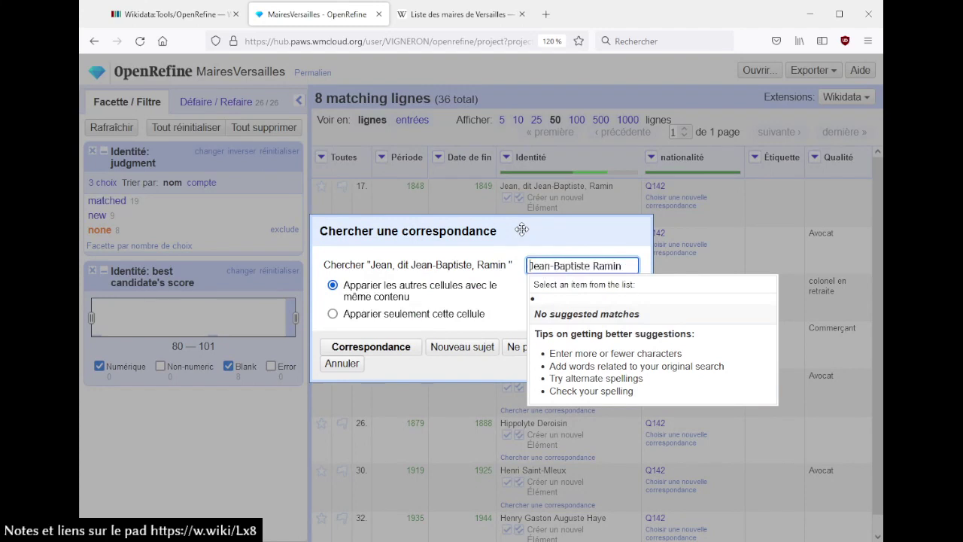
{"action": "key", "text": "ctrl+shift+Right"}
{"action": "left_click", "coordinate": [449, 350]}
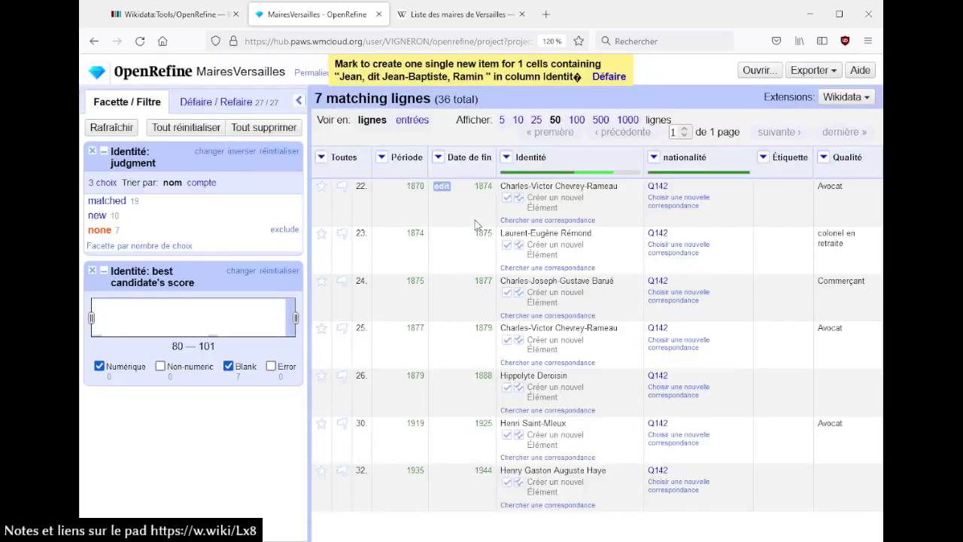
Step: Mark all remaining filtered Identité cells to create a separate new item for each cell
{"action": "left_click", "coordinate": [506, 157]}
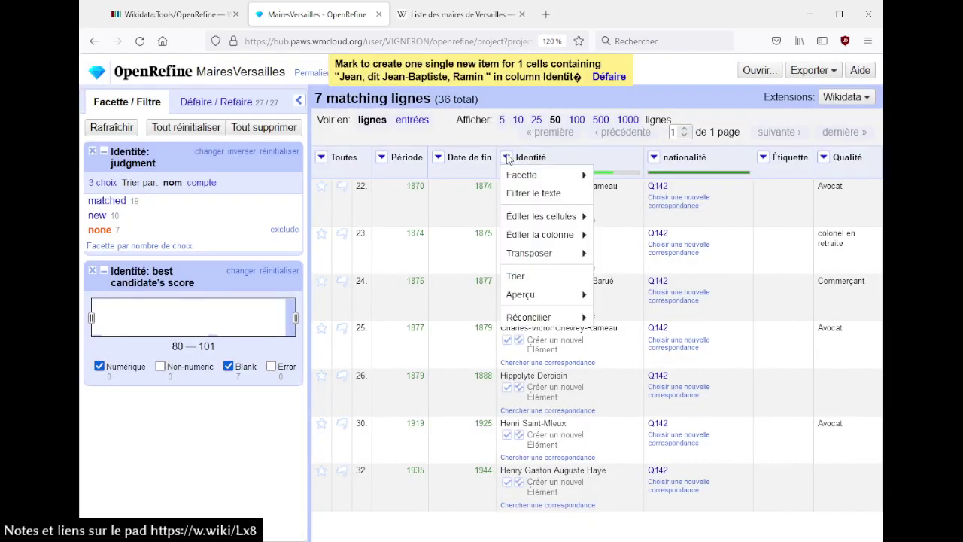
{"action": "mouse_move", "coordinate": [535, 325]}
{"action": "mouse_move", "coordinate": [647, 362]}
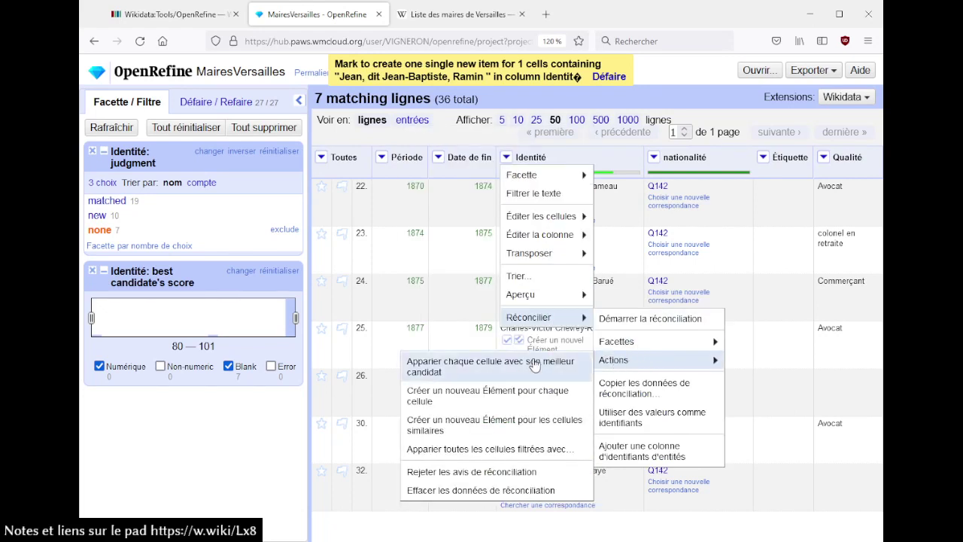
{"action": "left_click", "coordinate": [526, 401]}
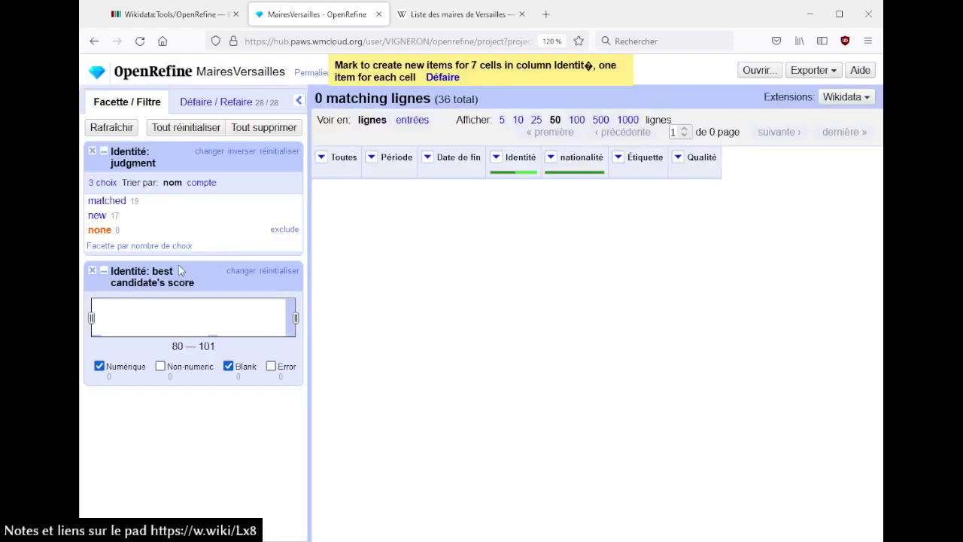
Step: Undo the bulk marking of new items by going back to history step 27, and return to the facets
{"action": "left_click", "coordinate": [239, 103]}
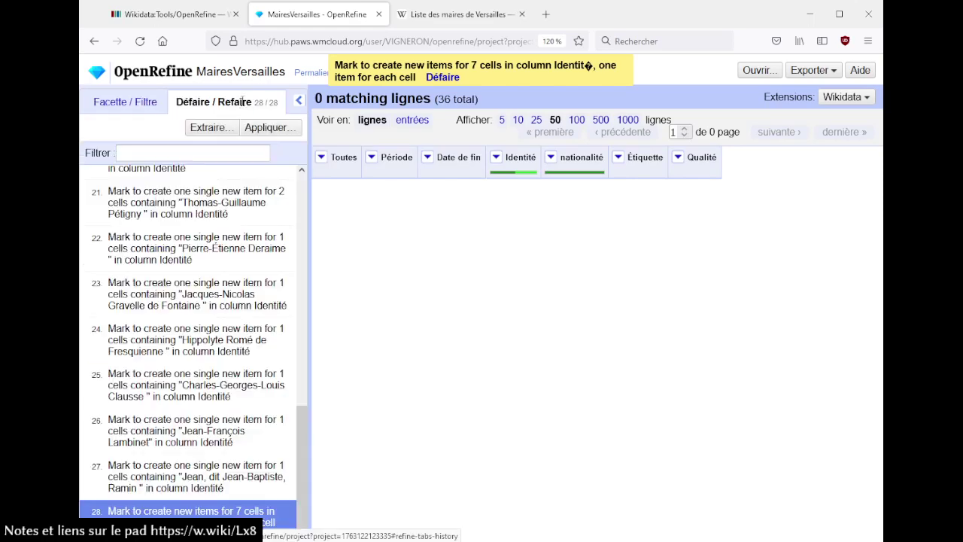
{"action": "left_click", "coordinate": [247, 486]}
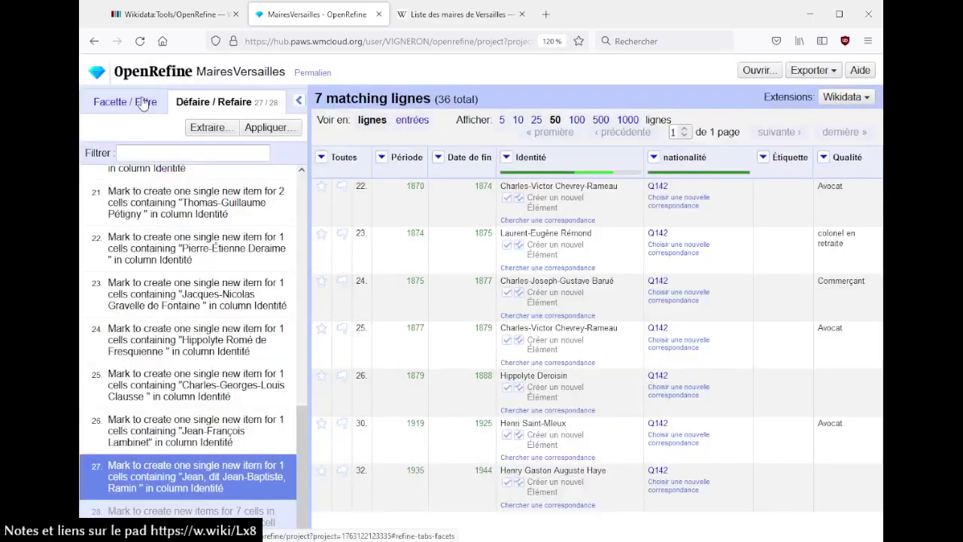
{"action": "left_click", "coordinate": [141, 97]}
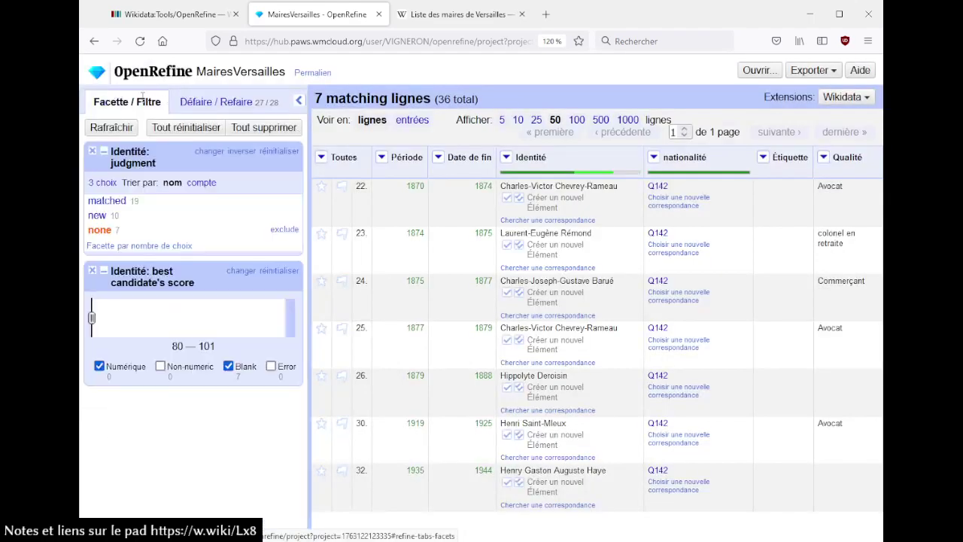
Step: Mark the Identité cells of rows 22, 23 and 24 as new items, using one shared item for cells with the same content
{"action": "left_click", "coordinate": [559, 219]}
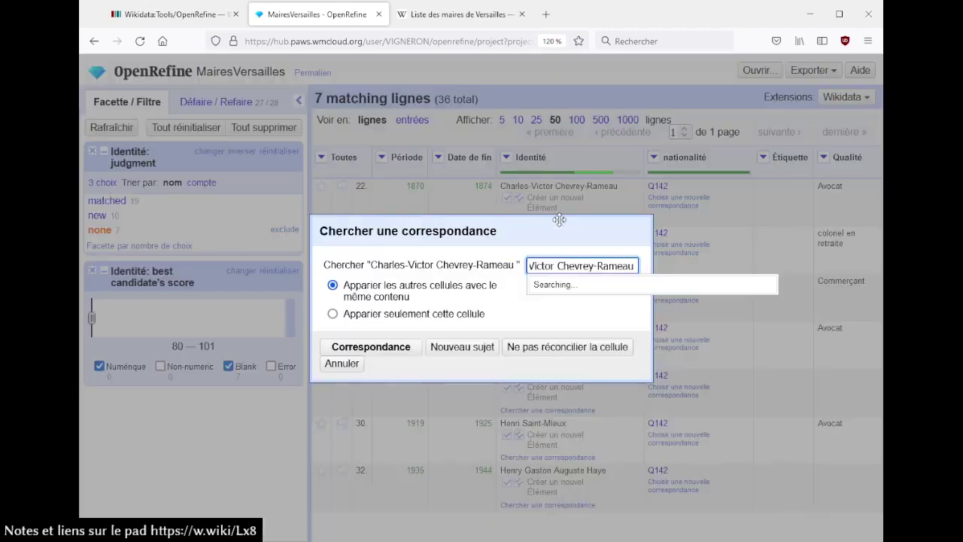
{"action": "left_click", "coordinate": [482, 348]}
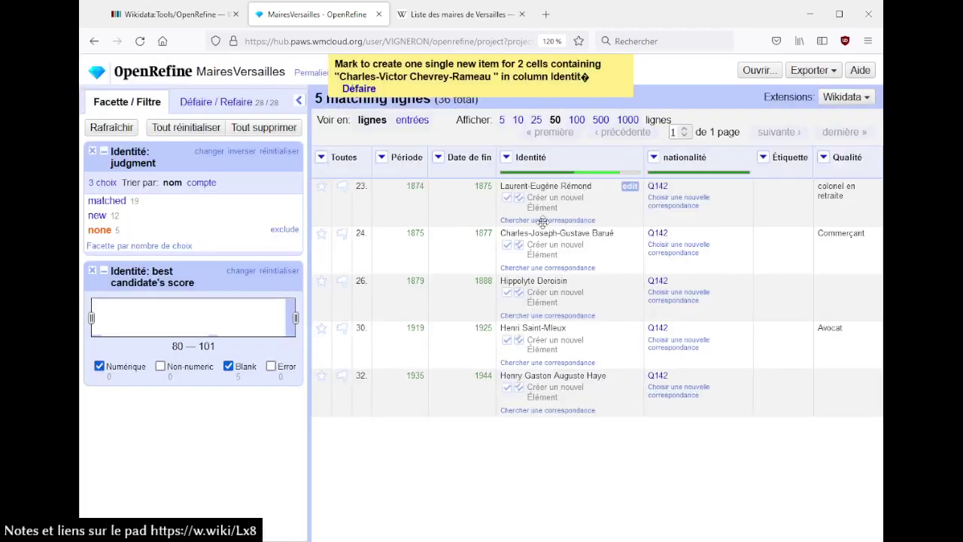
{"action": "left_click", "coordinate": [542, 219]}
{"action": "left_click", "coordinate": [477, 350]}
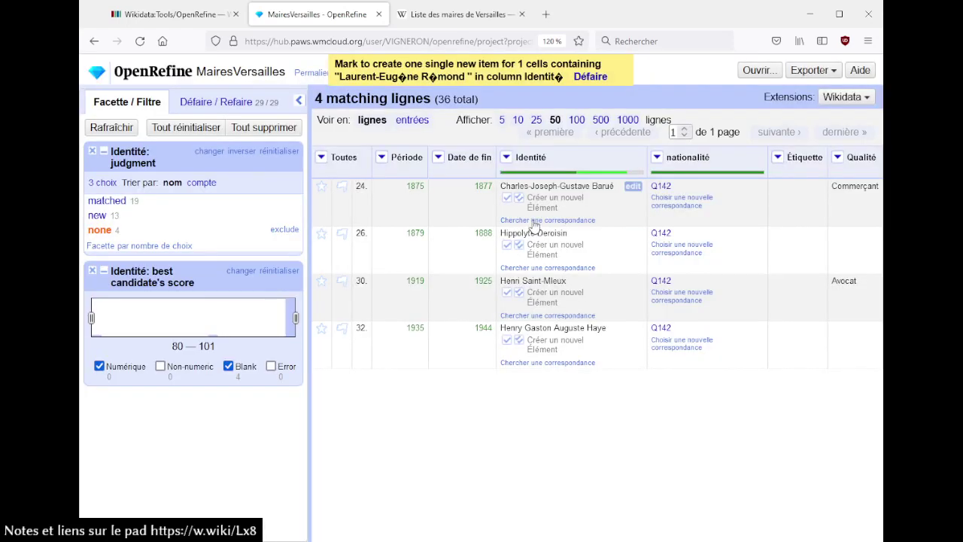
{"action": "left_click", "coordinate": [534, 221]}
{"action": "left_click", "coordinate": [455, 346]}
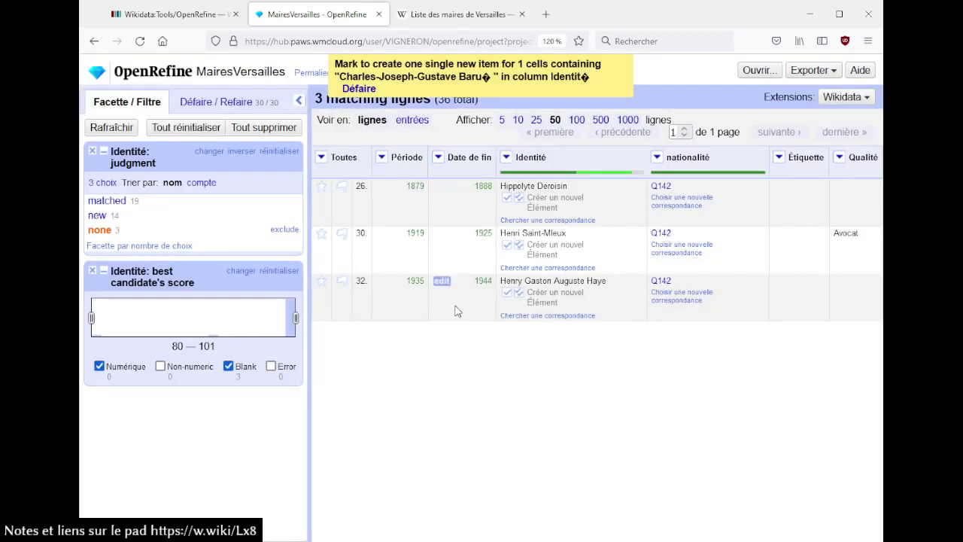
Step: Mark the Identité cells of rows 26 and 30 as new items, using one shared item for cells with the same content
{"action": "left_click", "coordinate": [536, 221]}
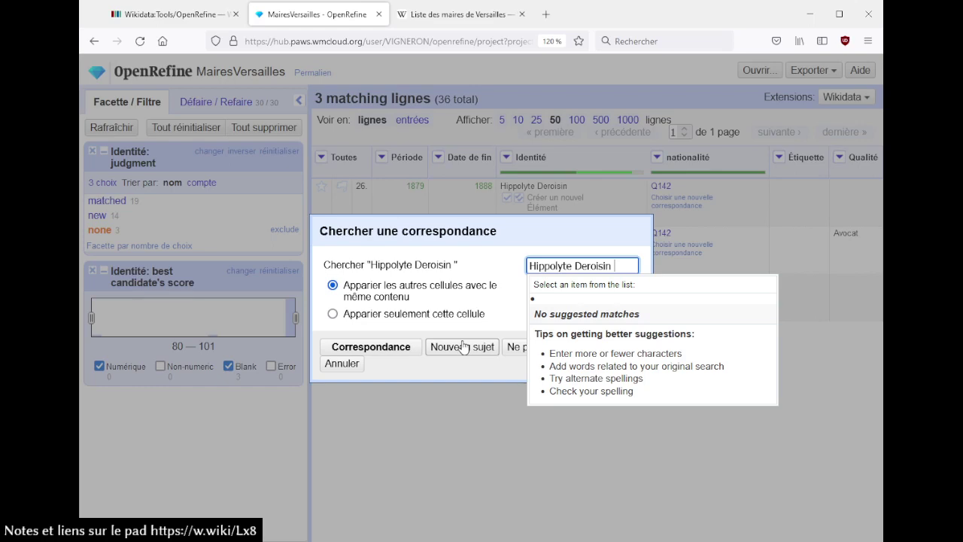
{"action": "left_click", "coordinate": [464, 346]}
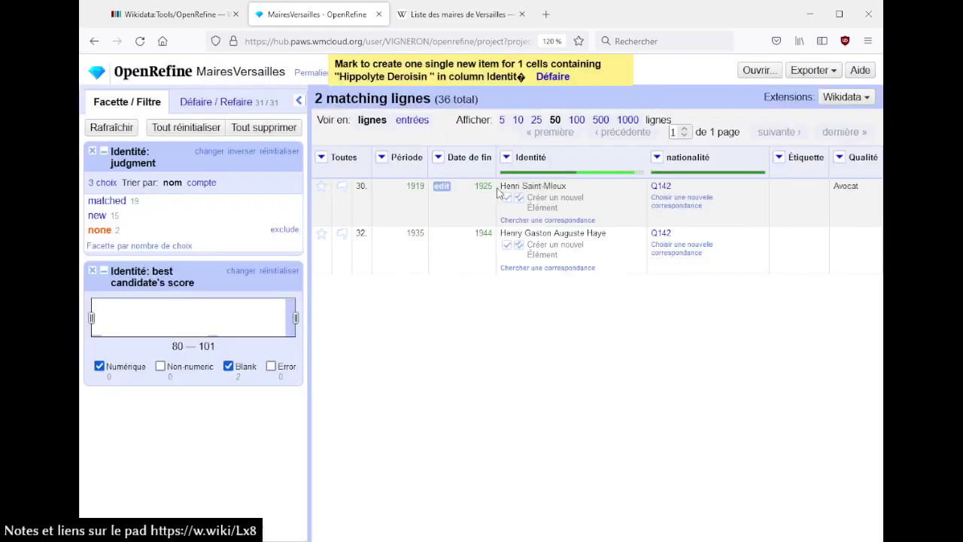
{"action": "left_click", "coordinate": [525, 219]}
{"action": "left_click", "coordinate": [450, 347]}
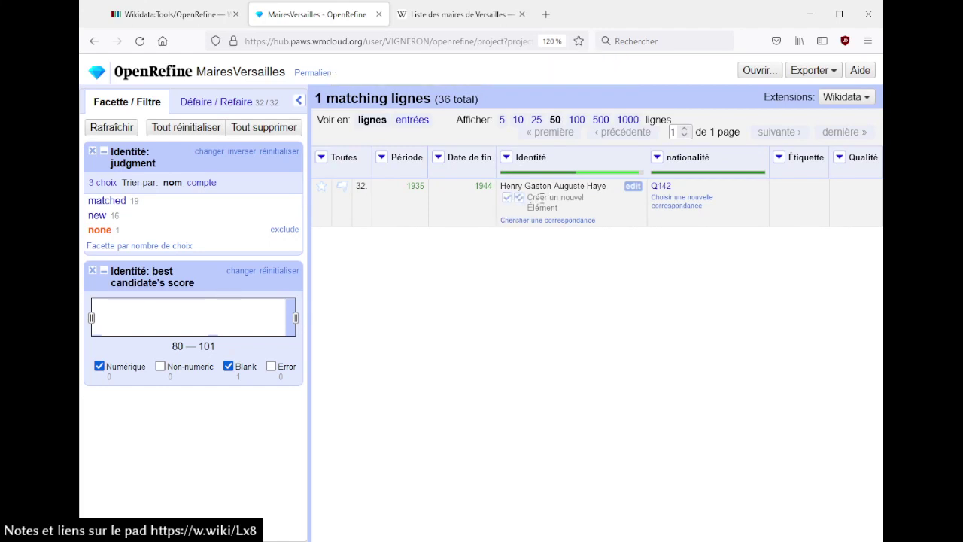
Step: Search for a match for row 32's Identité cell using only the mayor's first name and surname
{"action": "left_click", "coordinate": [515, 220]}
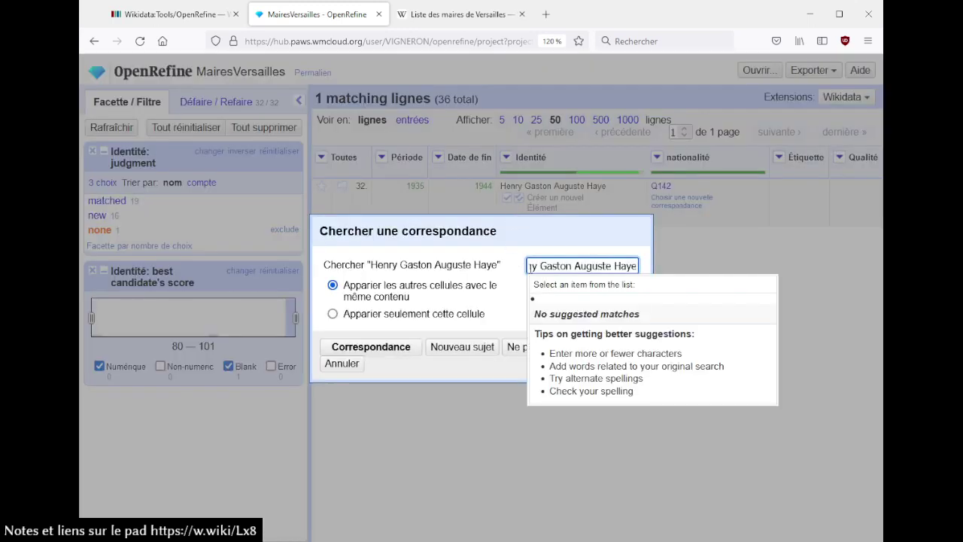
{"action": "key", "text": "Home"}
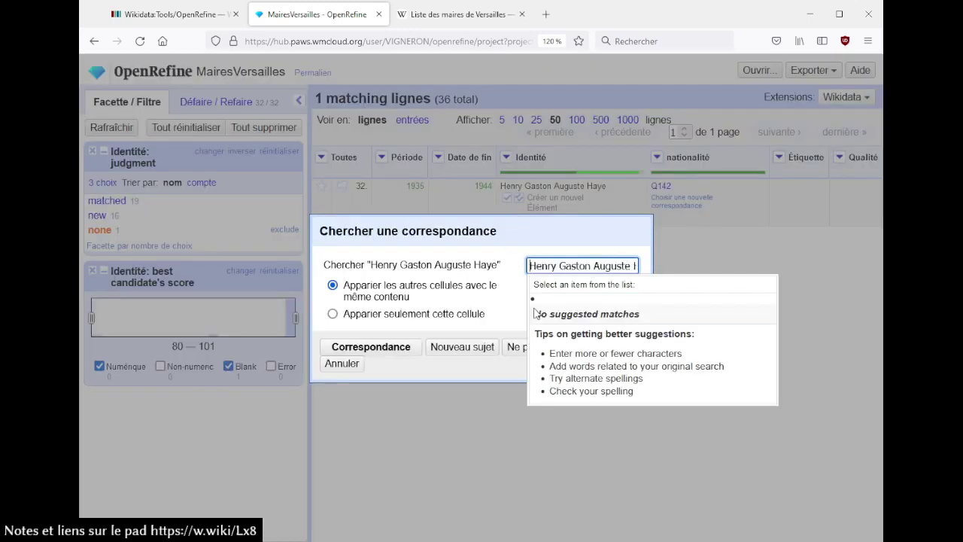
{"action": "key", "text": "ctrl+shift+Right"}
{"action": "key", "text": "ctrl+shift+Right"}
{"action": "key", "text": "ctrl+shift+Right"}
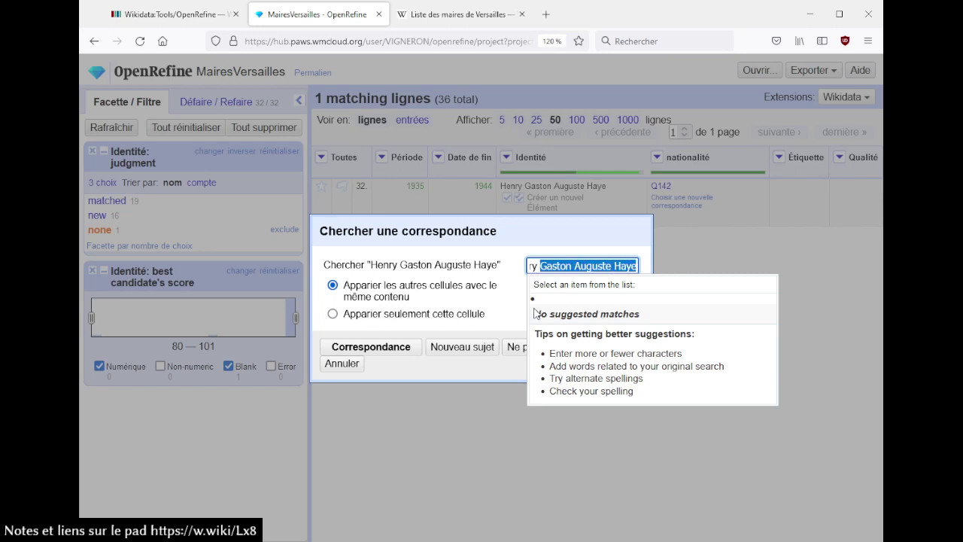
{"action": "key", "text": "ctrl+shift+Left"}
{"action": "key", "text": "BackSpace"}
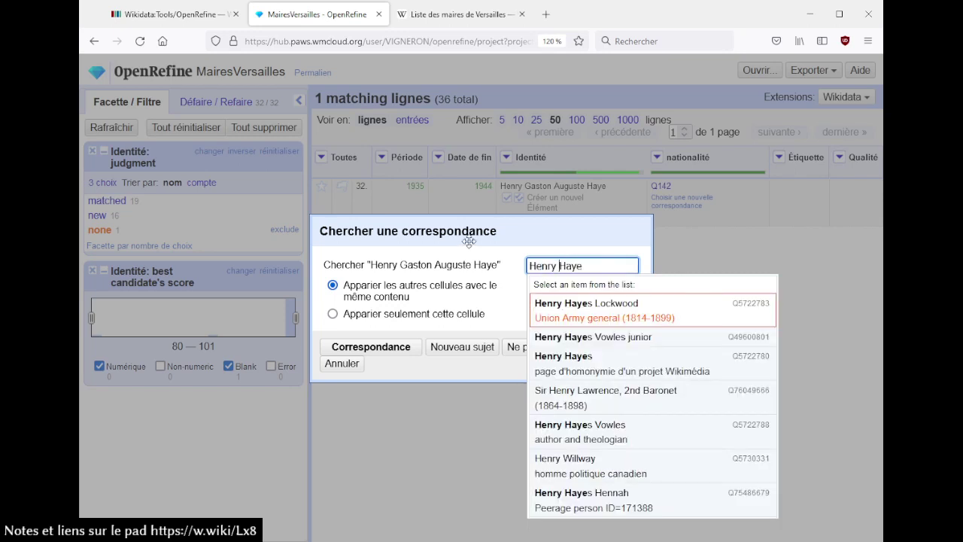
Step: Find the 1935–1944 mayor in the Wikipedia list of Versailles mayors and copy the alternative name given after the full name
{"action": "left_click", "coordinate": [464, 15]}
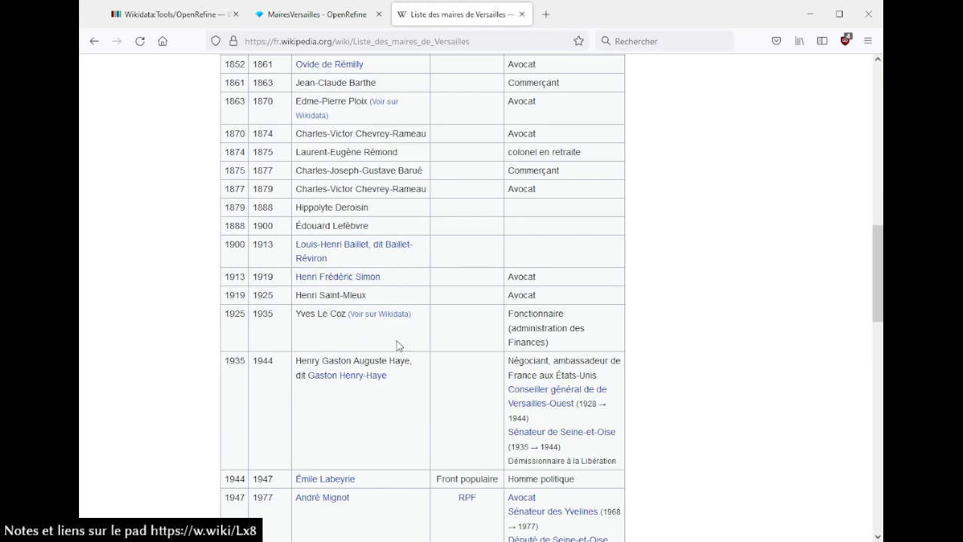
{"action": "key", "text": "ctrl+f"}
{"action": "type", "text": "Haye"}
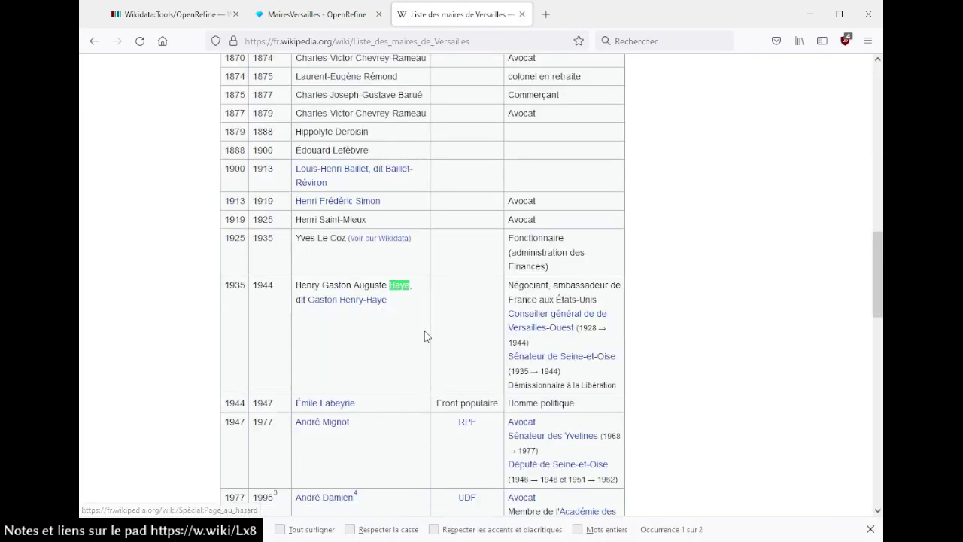
{"action": "key", "text": "Escape"}
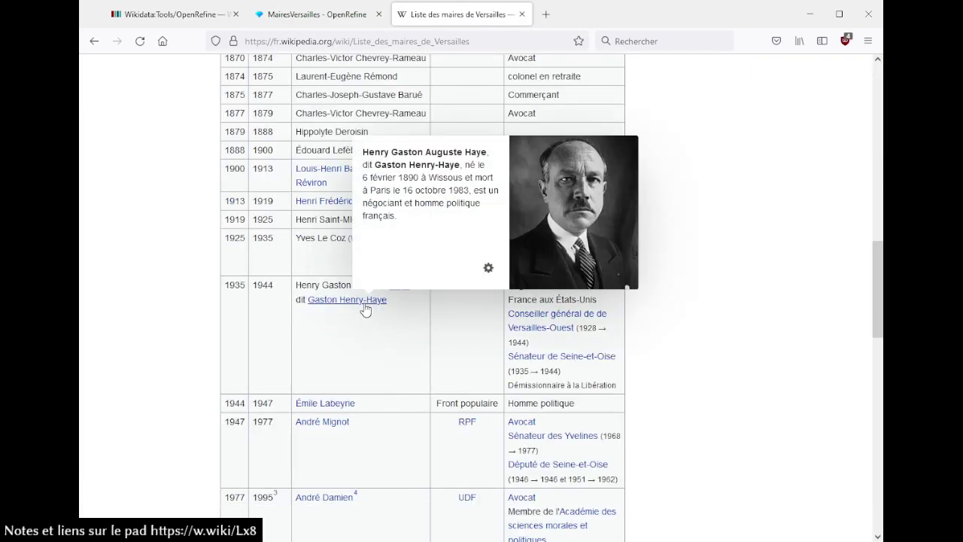
{"action": "left_click", "coordinate": [336, 17]}
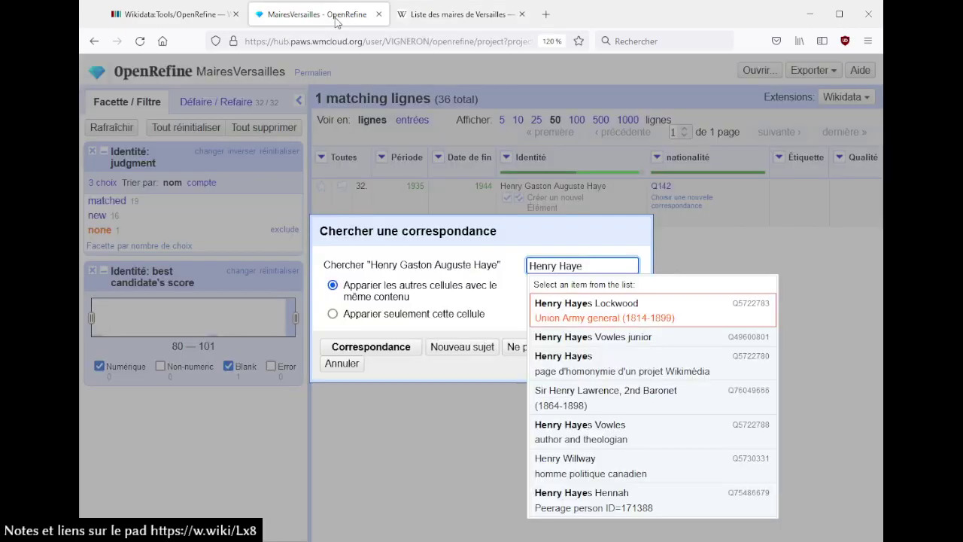
{"action": "key", "text": "ctrl+Tab"}
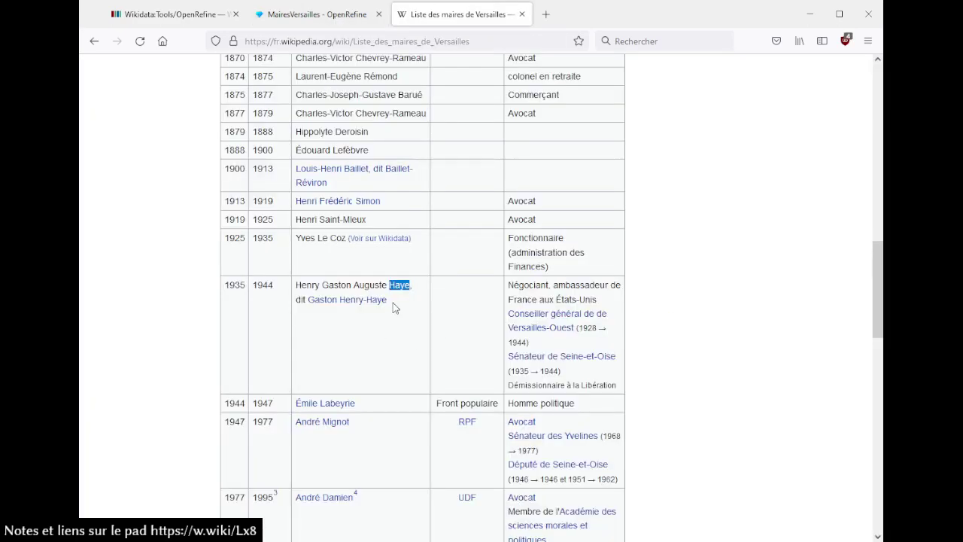
{"action": "left_click_drag", "start_coordinate": [393, 302], "coordinate": [295, 301]}
{"action": "key", "text": "ctrl+c"}
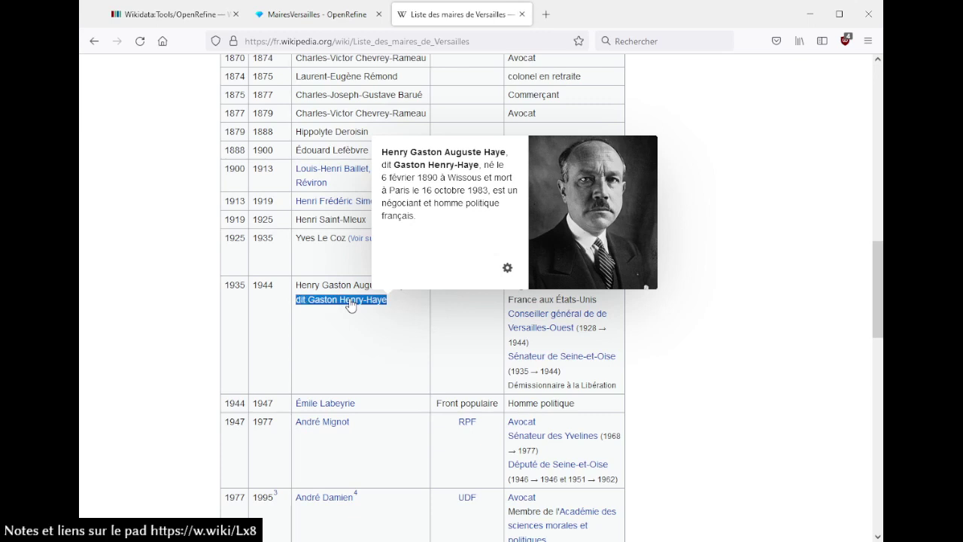
Step: Search with the copied alternative name and match row 32's Identité cell to item Q3099039, including other cells with the same content
{"action": "key", "text": "ctrl+shift+Tab"}
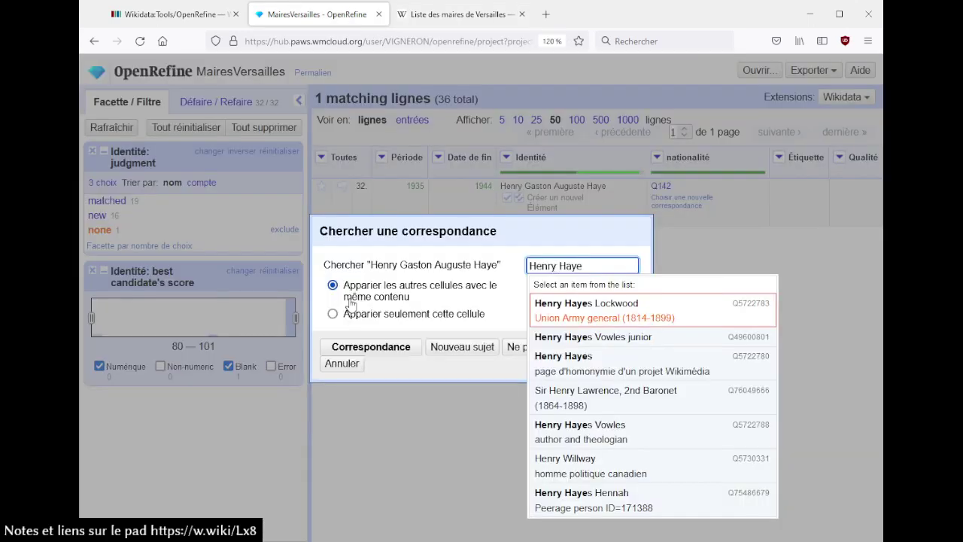
{"action": "key", "text": "ctrl+a"}
{"action": "key", "text": "ctrl+v"}
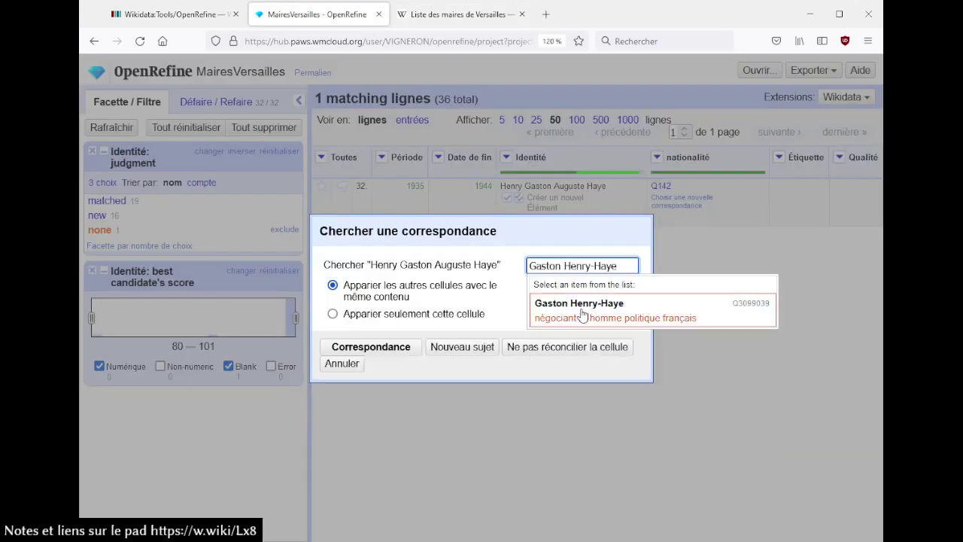
{"action": "left_click", "coordinate": [583, 309]}
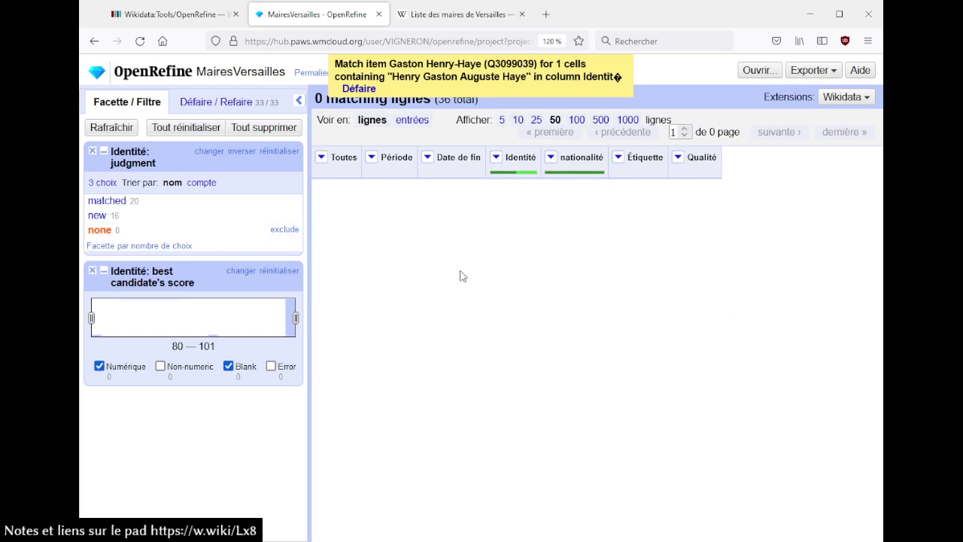
Step: Remove the best candidate's score and judgment facets of the Identité column
{"action": "left_click", "coordinate": [92, 271]}
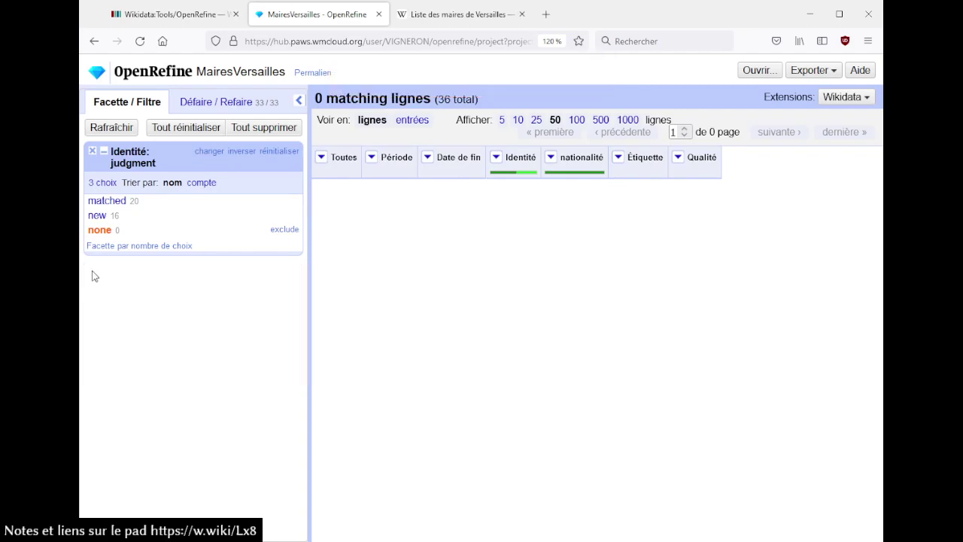
{"action": "left_click", "coordinate": [92, 150]}
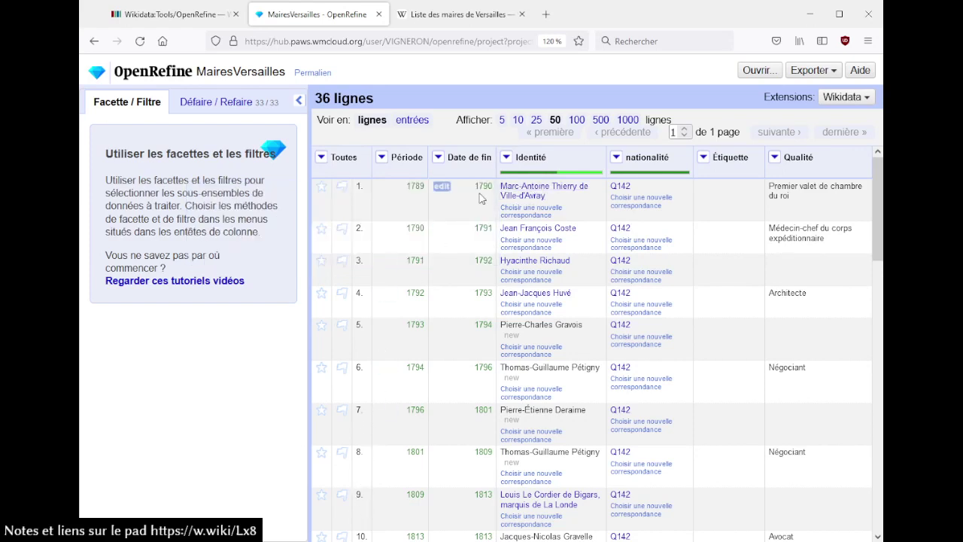
Step: Open the Wikidata schema for editing and add an item to it
{"action": "left_click", "coordinate": [846, 98]}
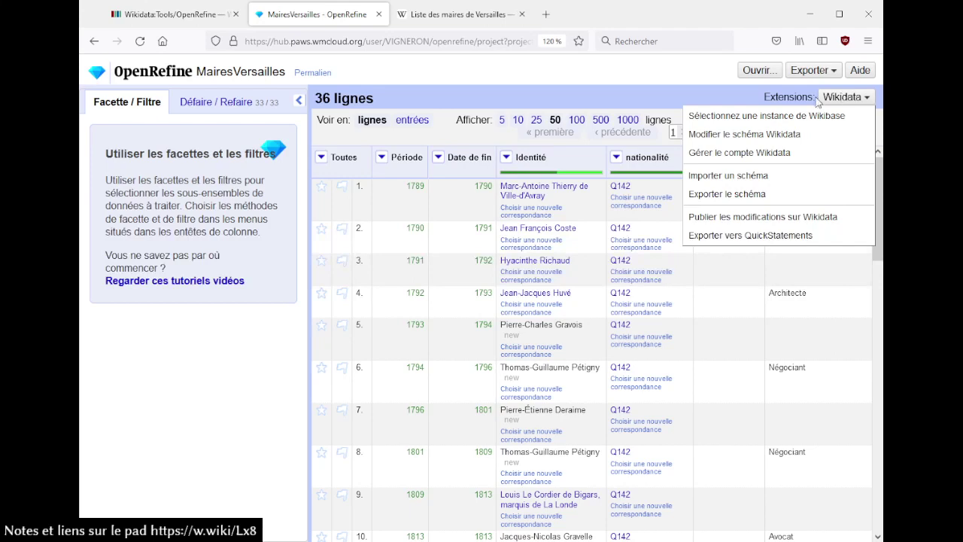
{"action": "left_click", "coordinate": [750, 143]}
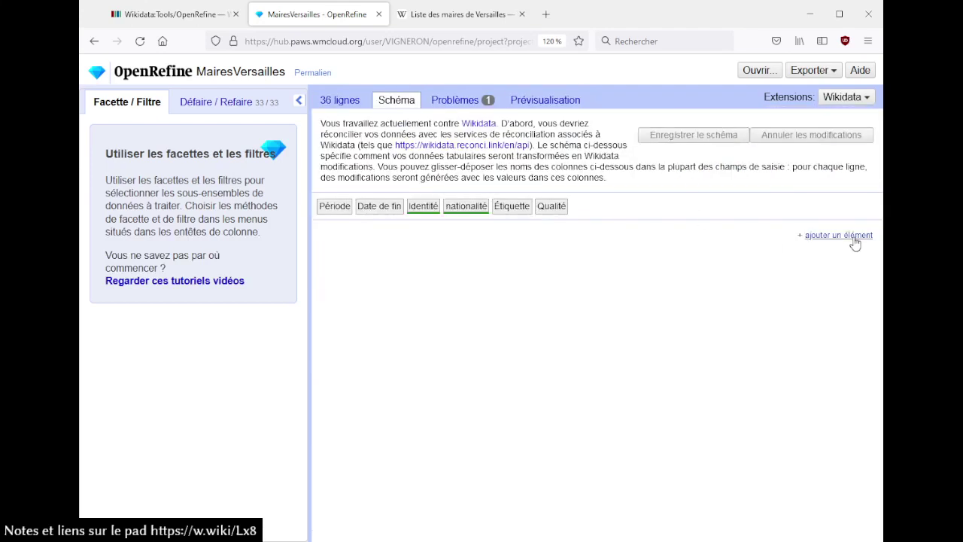
{"action": "left_click", "coordinate": [847, 238]}
{"action": "left_click", "coordinate": [502, 238]}
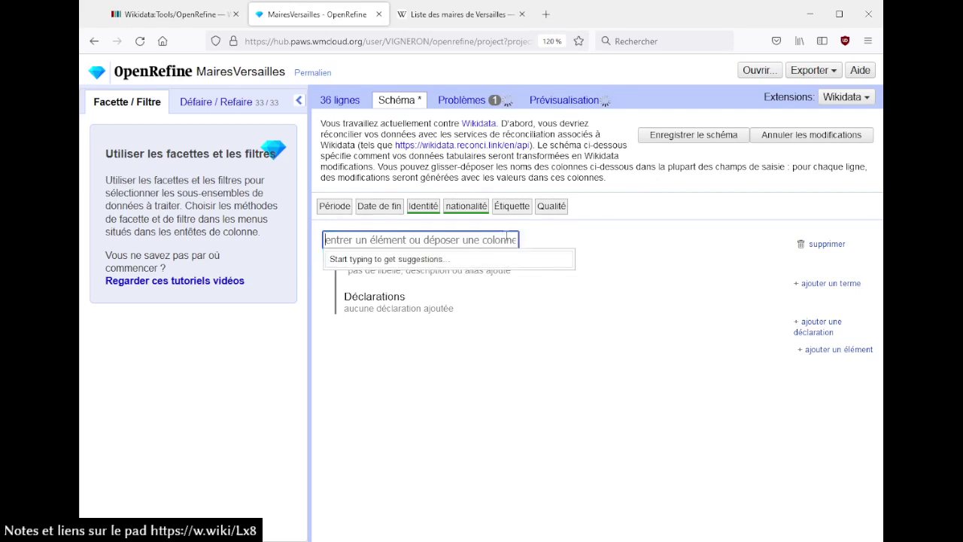
{"action": "type", "text": "versaill"}
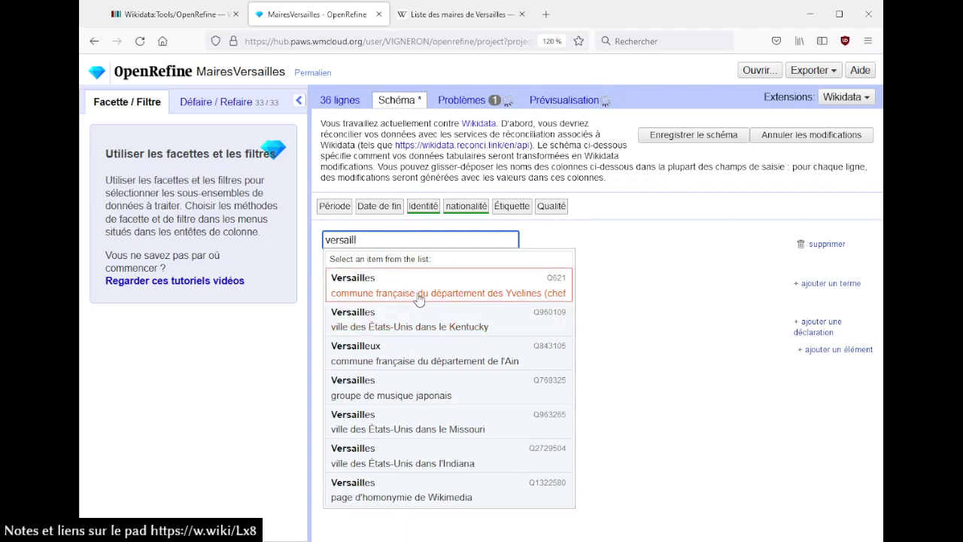
{"action": "double_click", "coordinate": [403, 240]}
{"action": "key", "text": "BackSpace"}
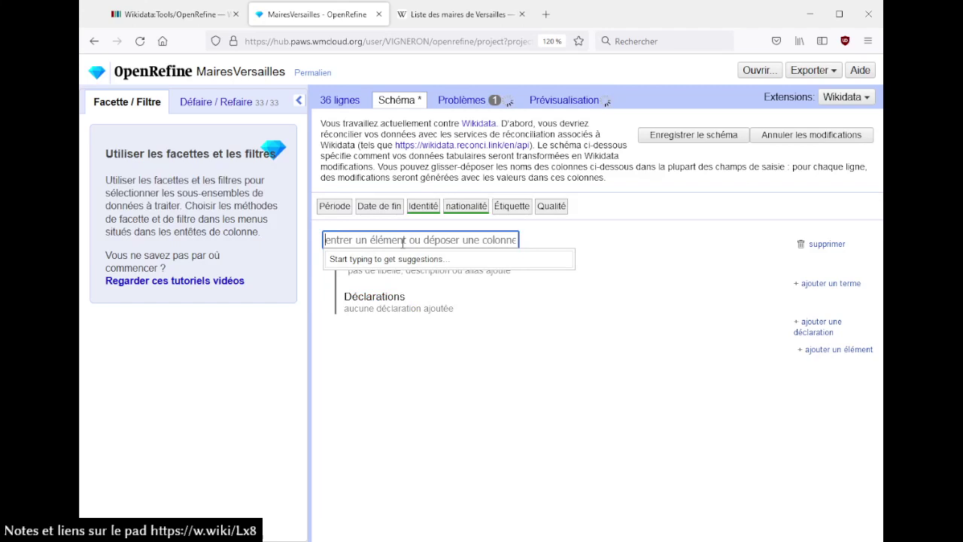
{"action": "left_click", "coordinate": [471, 383]}
{"action": "left_click_drag", "start_coordinate": [426, 204], "coordinate": [426, 238]}
{"action": "left_click", "coordinate": [361, 238]}
Step: Set the schema item to Versailles (Q621), the French commune in the Yvelines department
{"action": "left_click", "coordinate": [500, 245]}
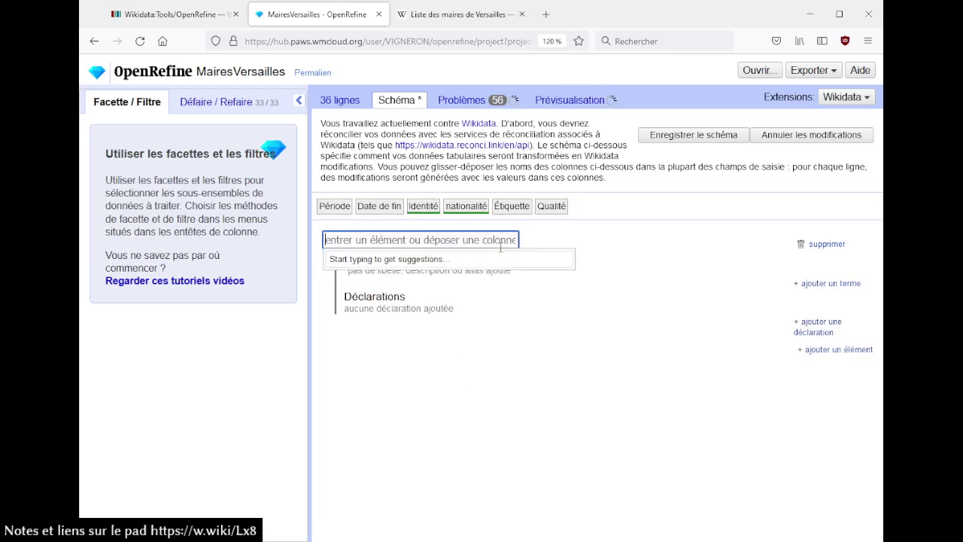
{"action": "type", "text": "versailles"}
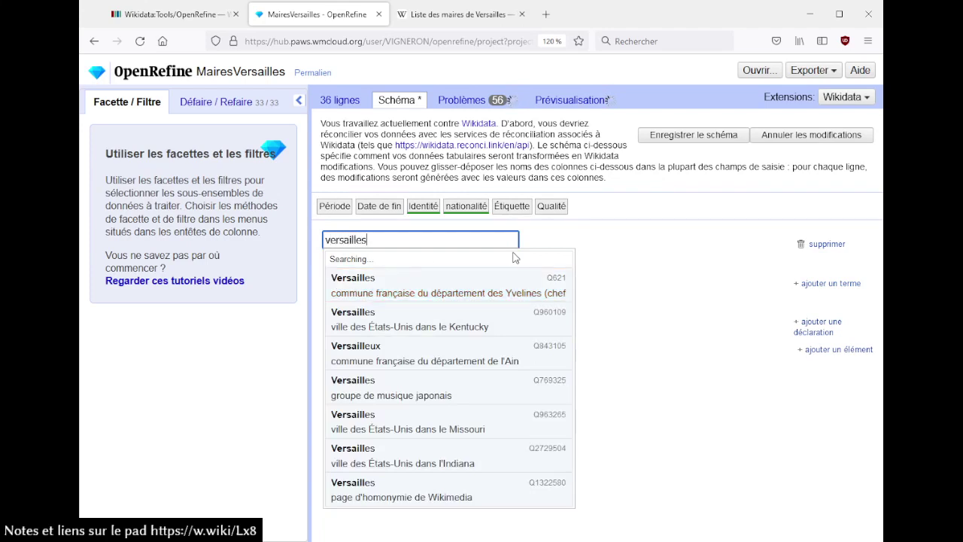
{"action": "left_click", "coordinate": [449, 284]}
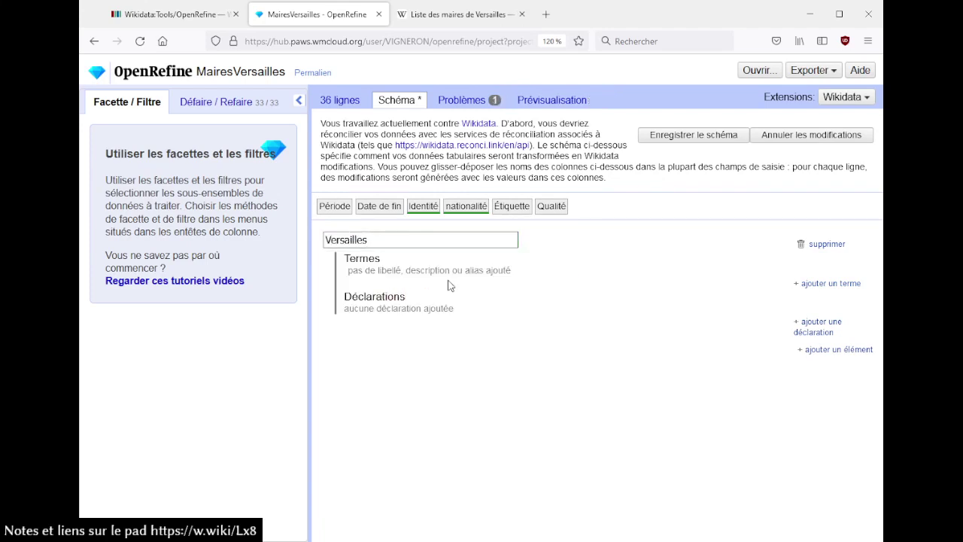
Step: Add a "chef de l'exécutif" statement to the Versailles item with the Identité column as its value
{"action": "left_click", "coordinate": [814, 328]}
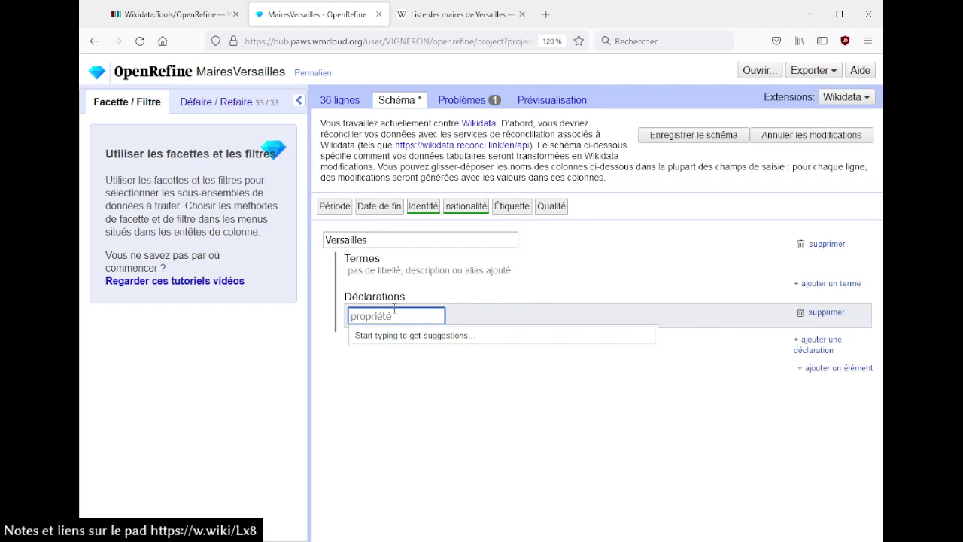
{"action": "type", "text": "maire"}
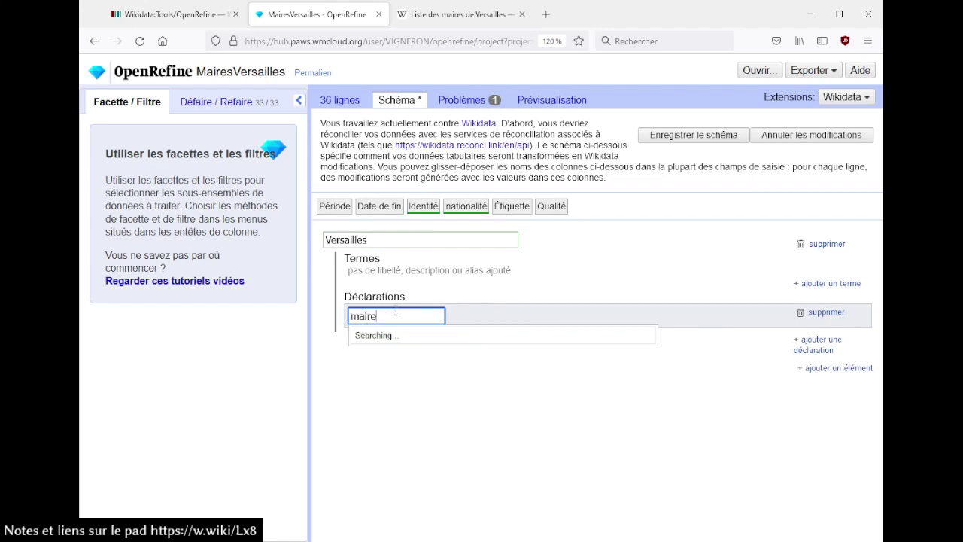
{"action": "left_click", "coordinate": [392, 361]}
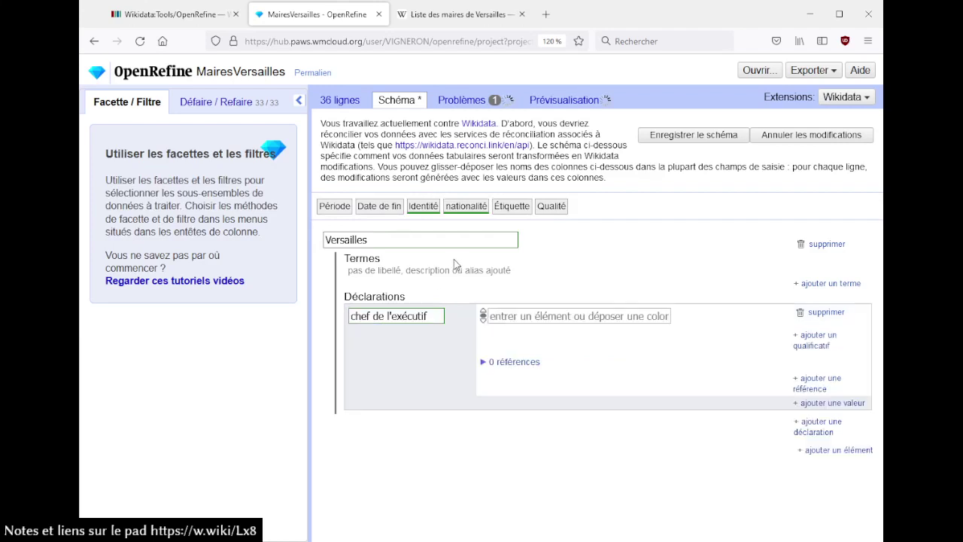
{"action": "left_click_drag", "start_coordinate": [423, 205], "coordinate": [508, 315]}
Step: Add a "date de début" (P580) qualifier to the chef de l'exécutif statement, taking its value from the Période column
{"action": "left_click", "coordinate": [832, 343]}
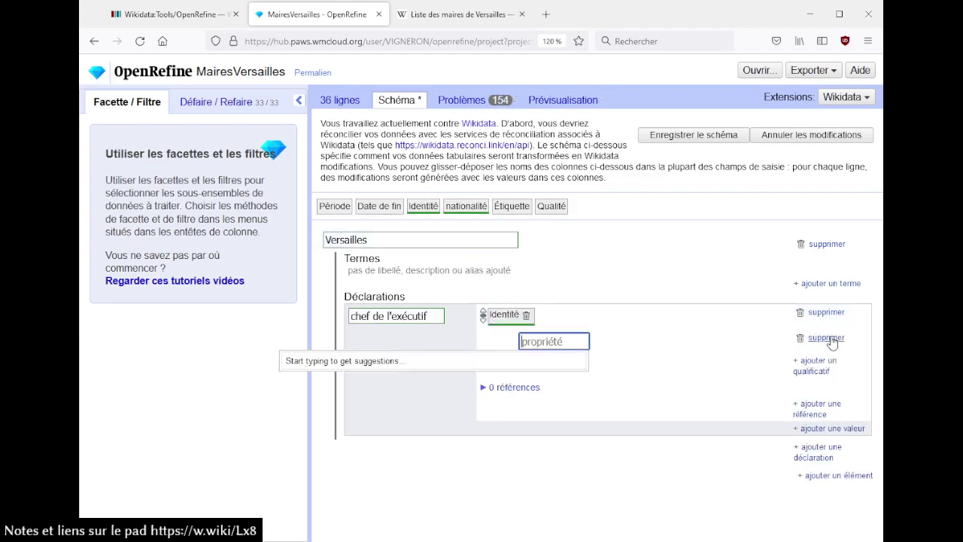
{"action": "type", "text": "date e"}
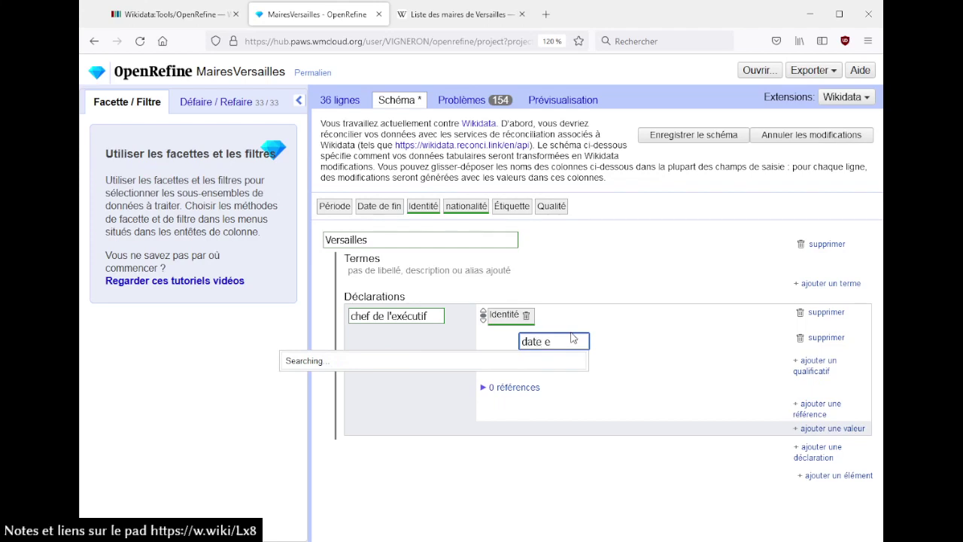
{"action": "key", "text": "BackSpace"}
{"action": "type", "text": "de d"}
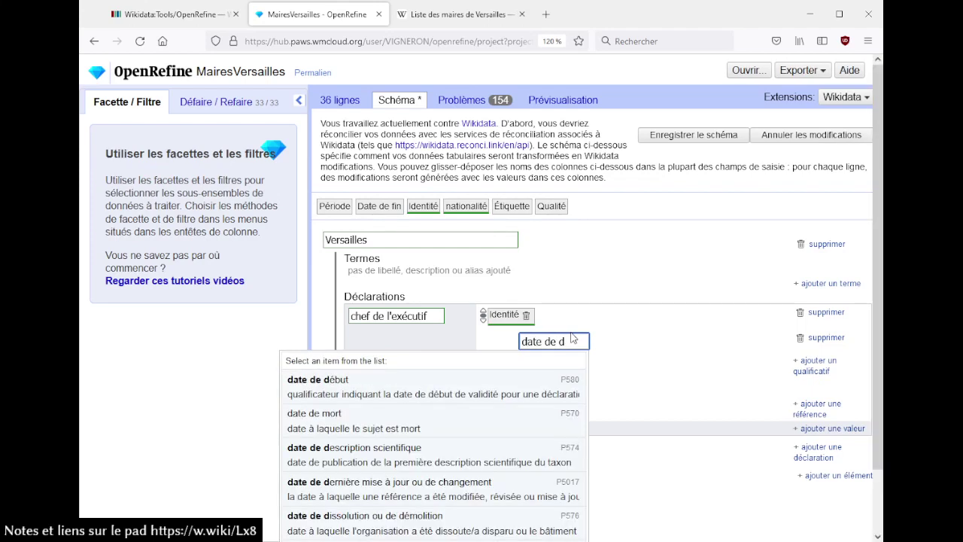
{"action": "left_click", "coordinate": [353, 386]}
{"action": "left_click_drag", "start_coordinate": [328, 205], "coordinate": [618, 343]}
Step: Add a "date de fin" (P582) qualifier to the chef de l'exécutif statement, taking its value from the Date de fin column
{"action": "left_click", "coordinate": [817, 366]}
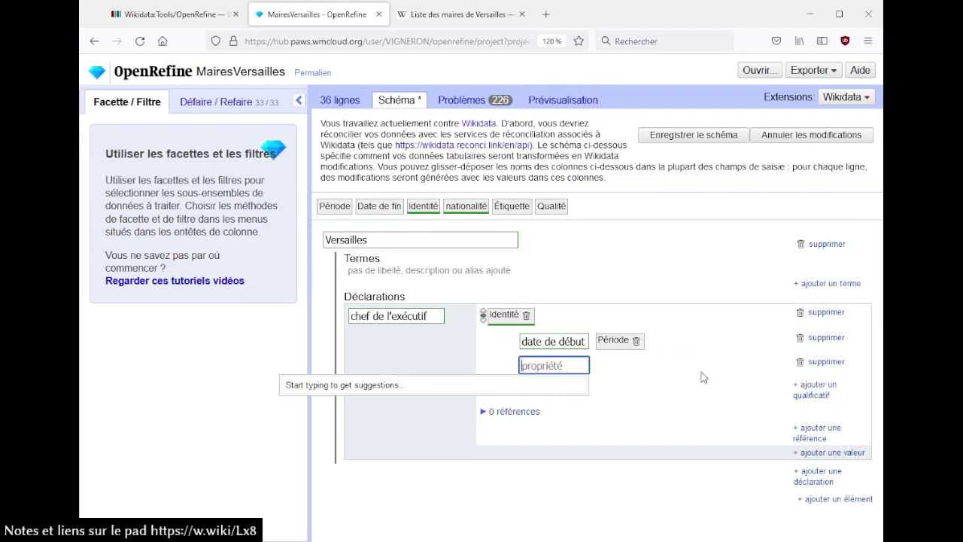
{"action": "type", "text": "date d"}
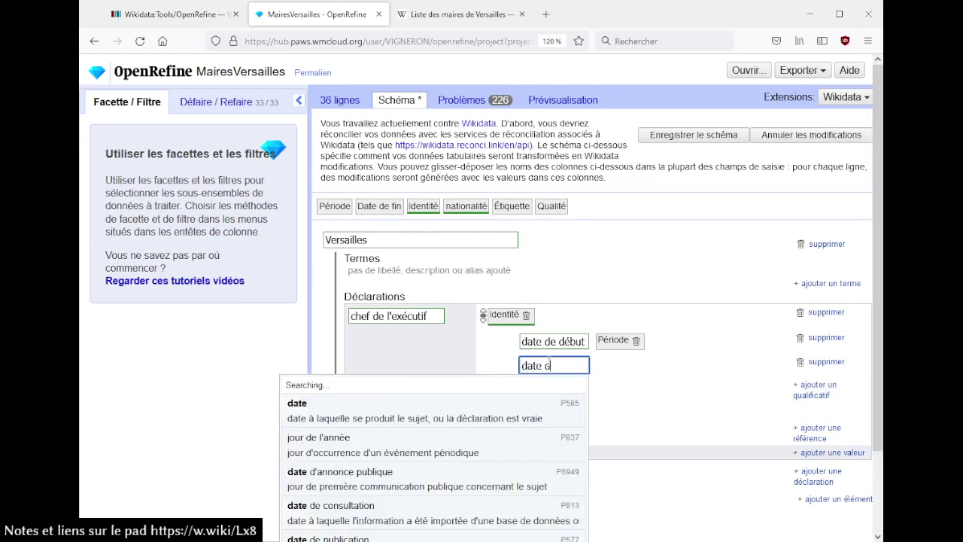
{"action": "type", "text": "e fin"}
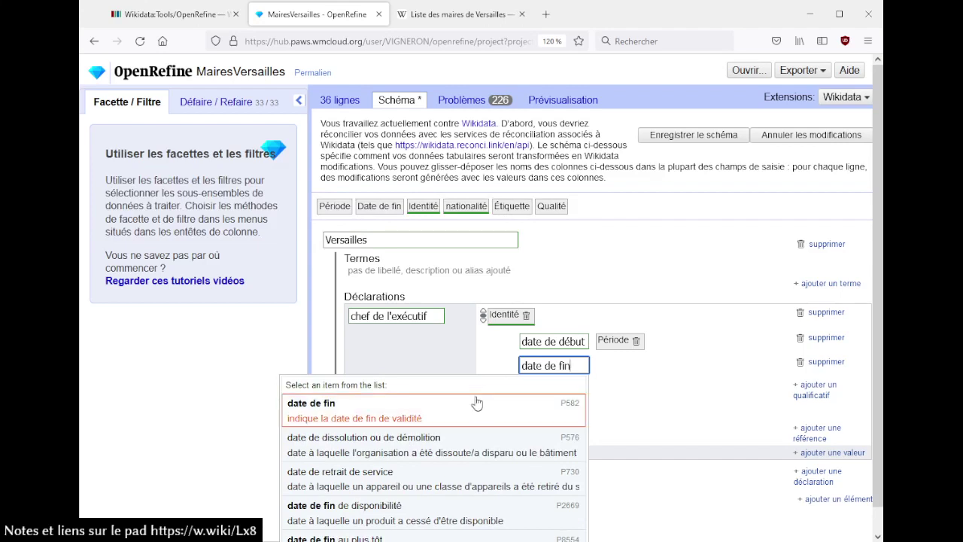
{"action": "left_click", "coordinate": [476, 401]}
{"action": "left_click_drag", "start_coordinate": [380, 206], "coordinate": [639, 364]}
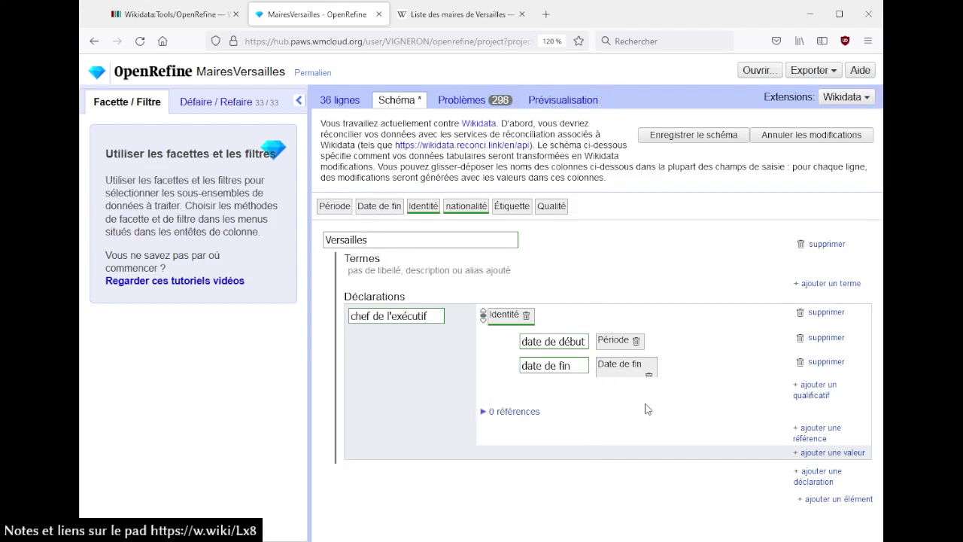
Step: Add a reference to the chef de l'exécutif statement with "importé du projet Wikimédia" (P143) set to Wikipédia en français
{"action": "left_click", "coordinate": [811, 433]}
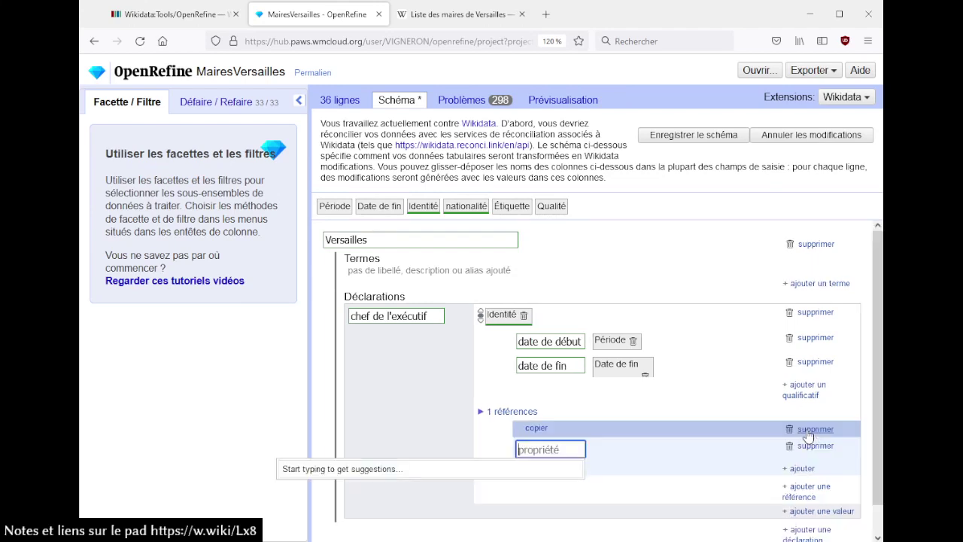
{"action": "type", "text": "imp"}
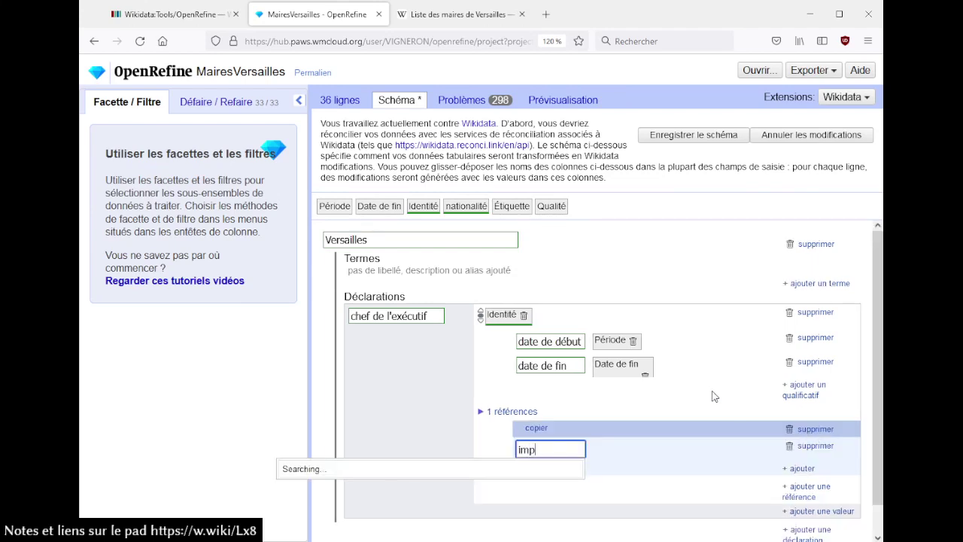
{"action": "type", "text": "orté d"}
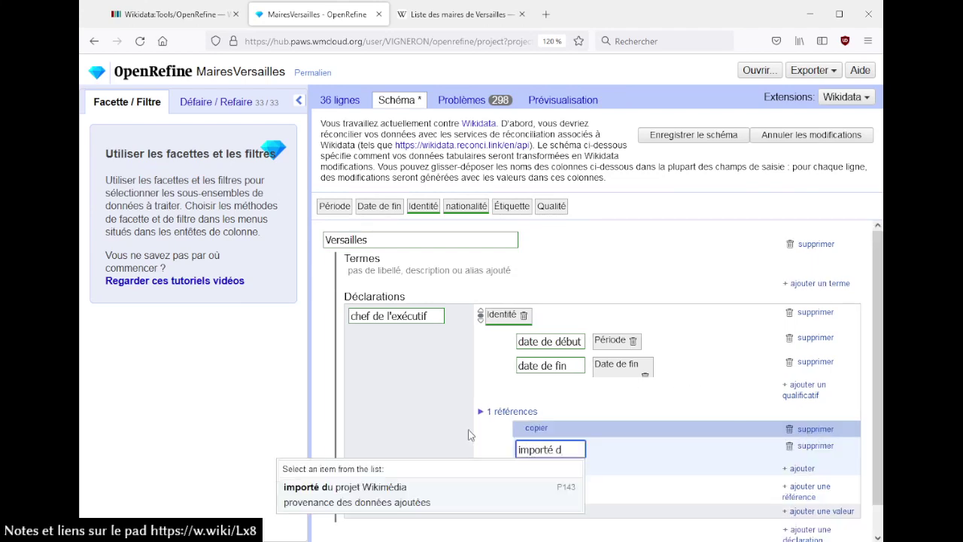
{"action": "left_click", "coordinate": [400, 482]}
{"action": "left_click", "coordinate": [647, 449]}
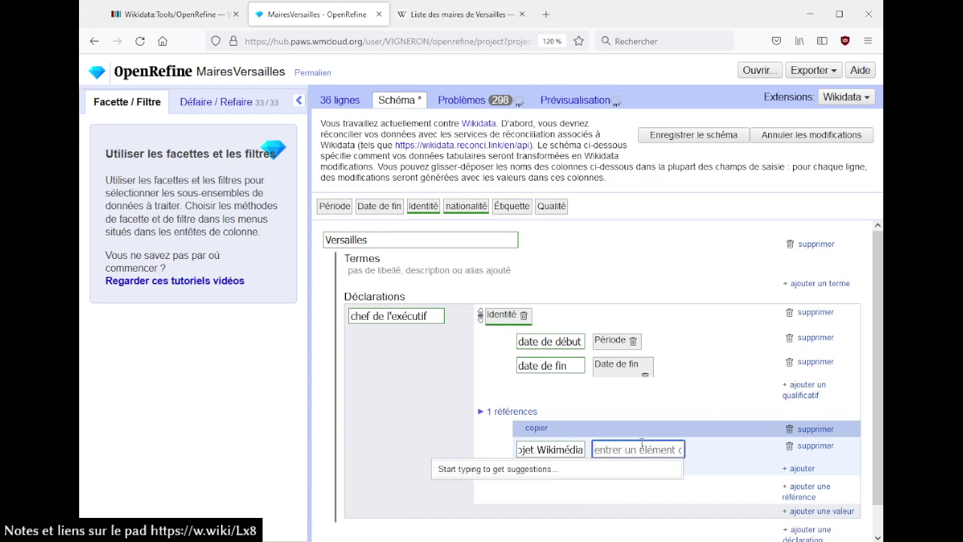
{"action": "type", "text": "Wikipédia en f"}
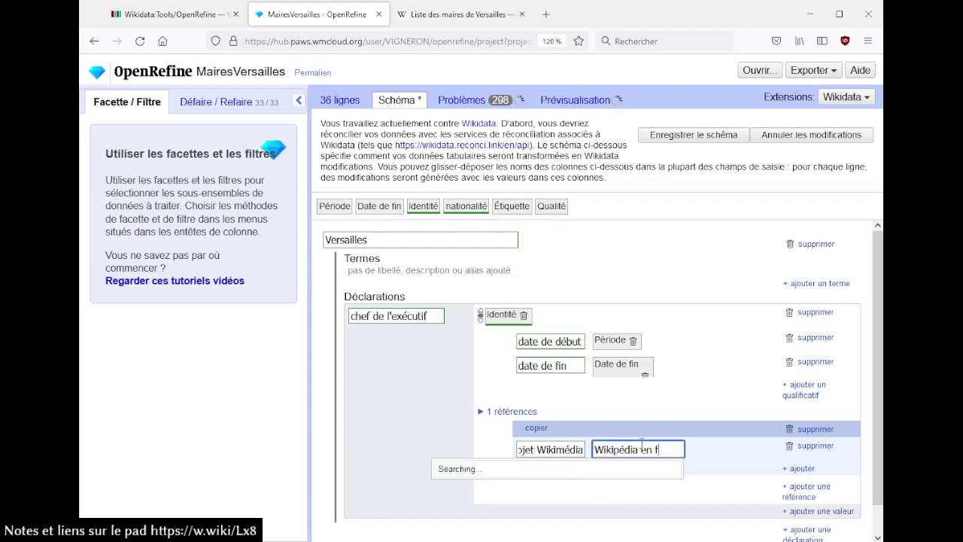
{"action": "left_click", "coordinate": [590, 217]}
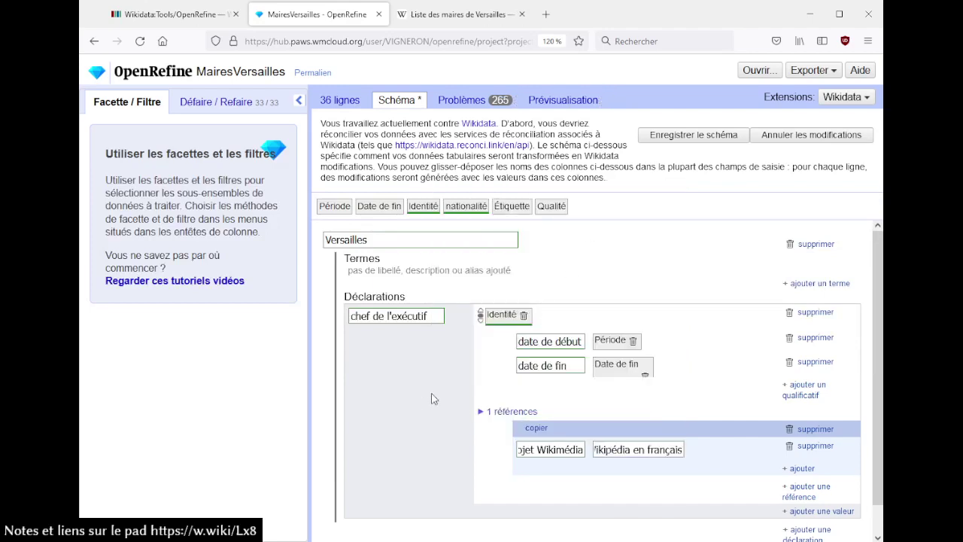
Step: Add "URL de la référence" (P854) to the reference, using the address of the French Wikipedia page Liste des maires de Versailles
{"action": "key", "text": "ctrl+Tab"}
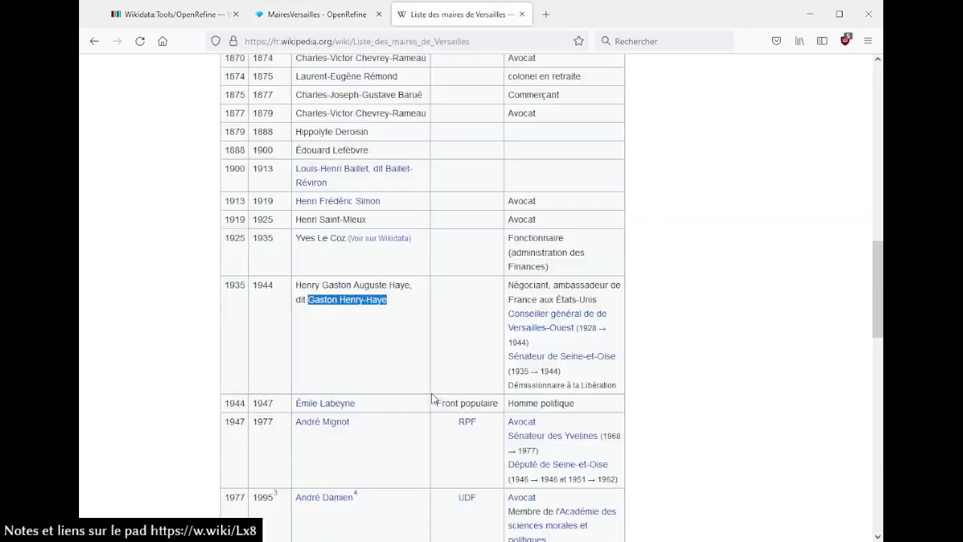
{"action": "left_click", "coordinate": [512, 42]}
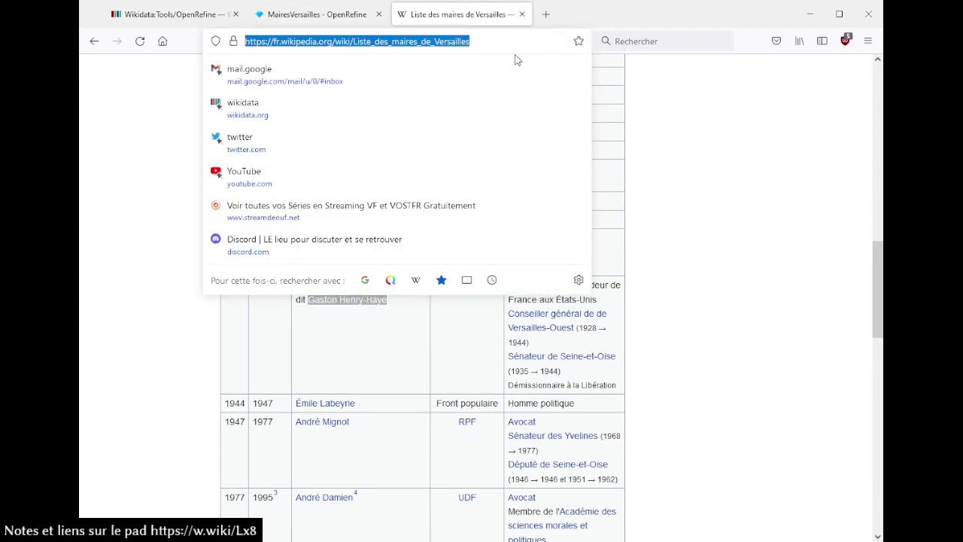
{"action": "key", "text": "ctrl+shift+Tab"}
{"action": "scroll", "coordinate": [752, 383], "scroll_direction": "down", "scroll_amount": 1}
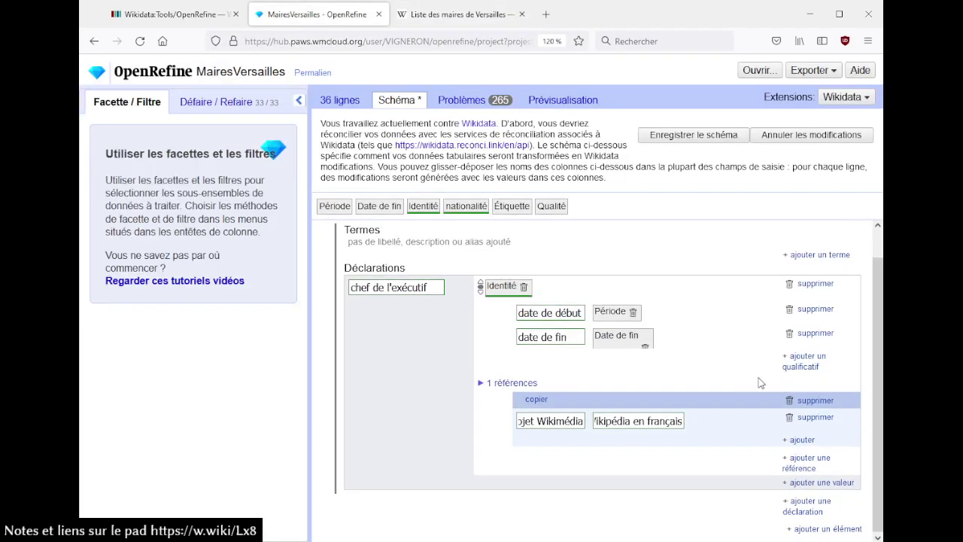
{"action": "left_click", "coordinate": [800, 441]}
{"action": "type", "text": "u"}
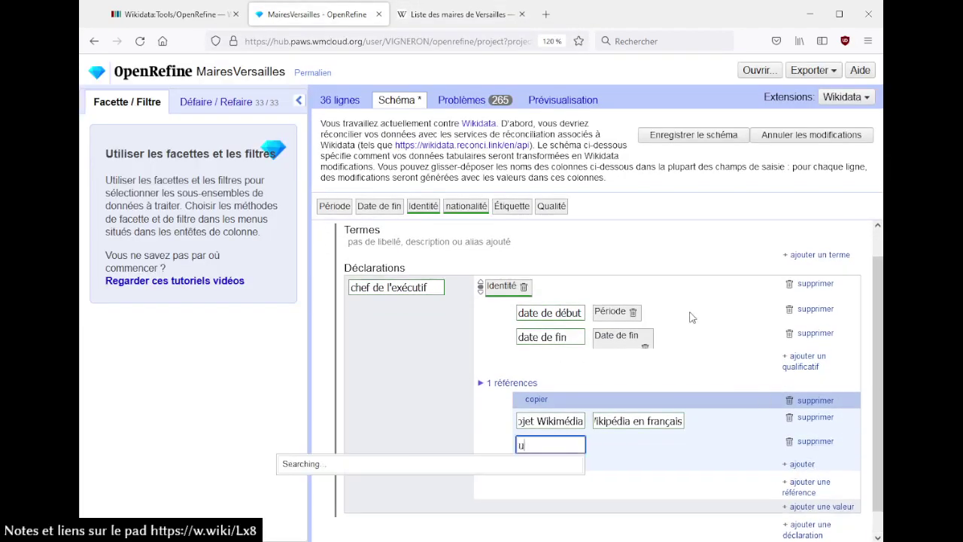
{"action": "type", "text": "rl de la r"}
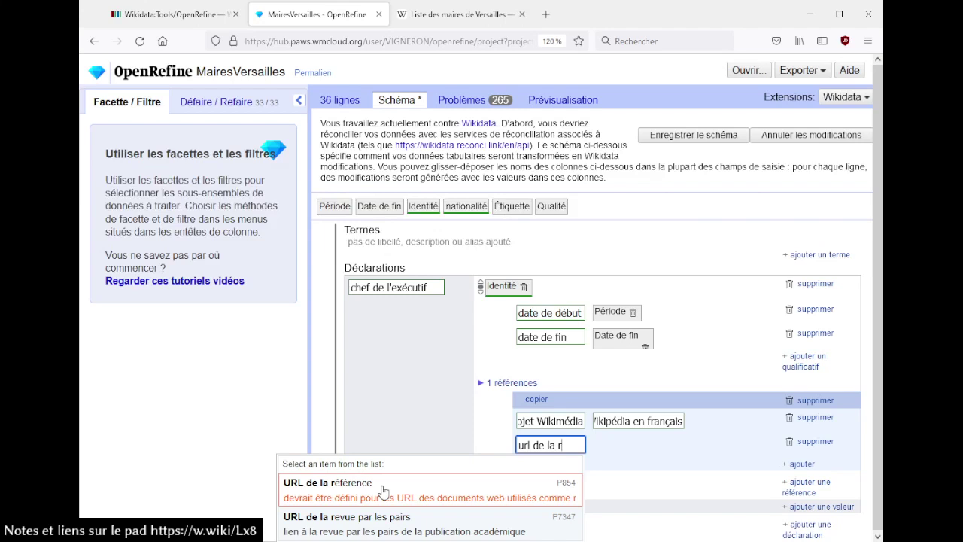
{"action": "left_click", "coordinate": [384, 490]}
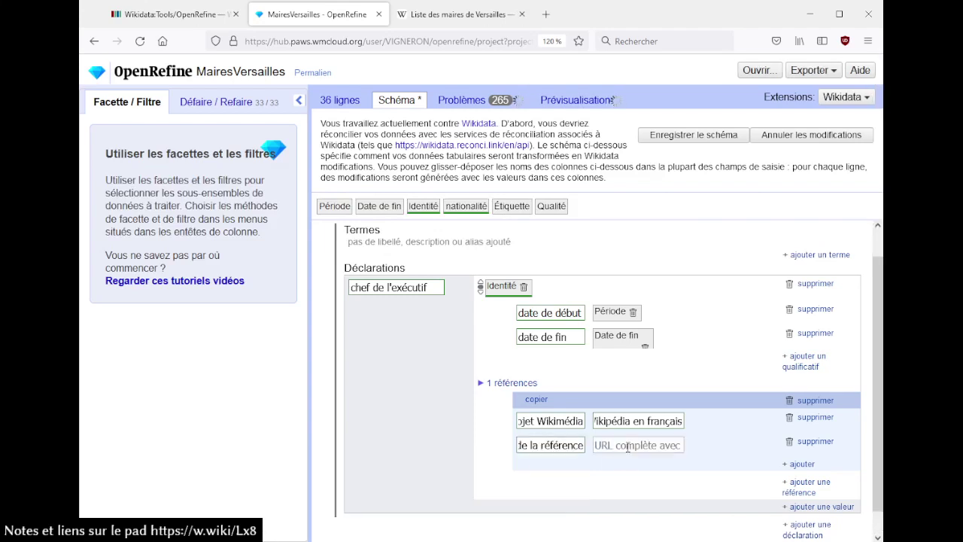
{"action": "key", "text": "ctrl+v"}
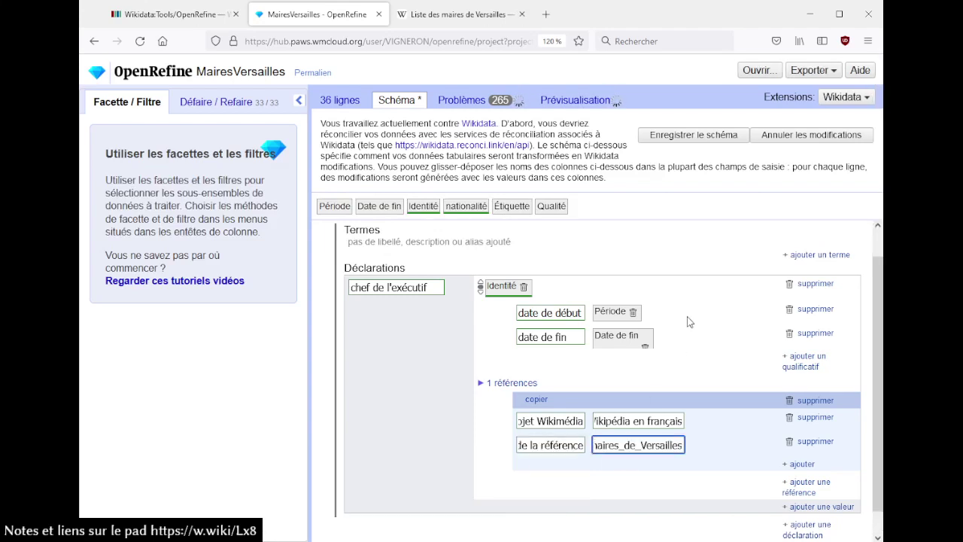
{"action": "left_click", "coordinate": [725, 366]}
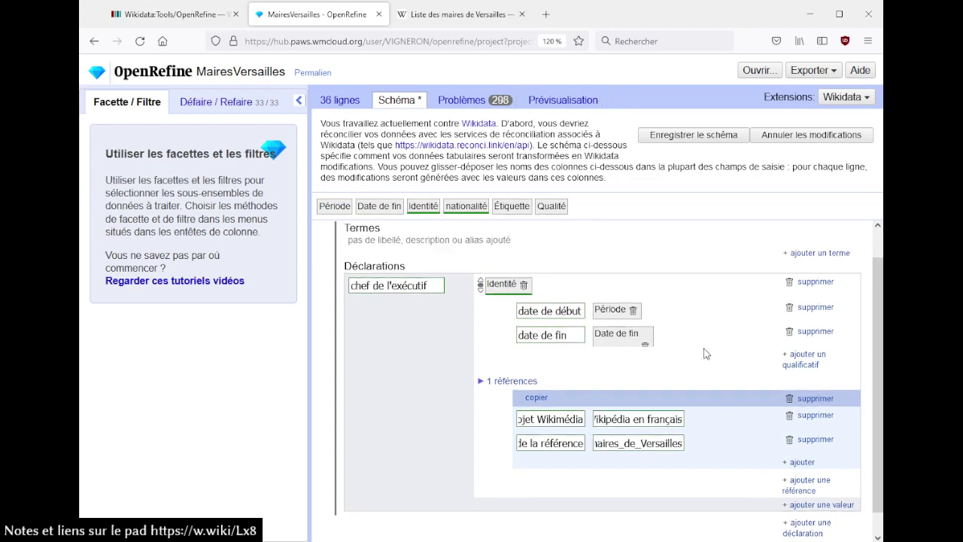
Step: Review the completed Versailles statement and save the schema
{"action": "scroll", "coordinate": [705, 354], "scroll_direction": "down", "scroll_amount": 1}
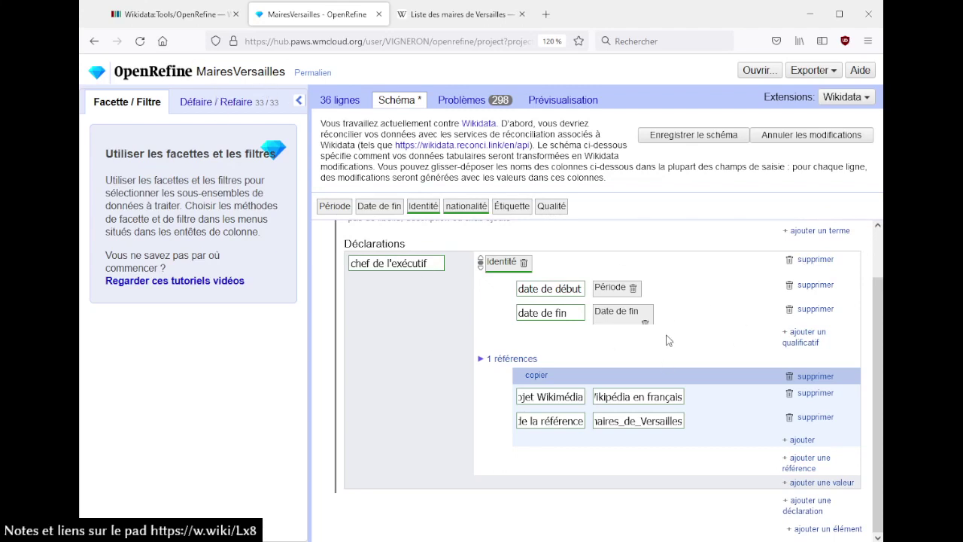
{"action": "scroll", "coordinate": [667, 340], "scroll_direction": "up", "scroll_amount": 2}
{"action": "scroll", "coordinate": [669, 341], "scroll_direction": "down", "scroll_amount": 2}
{"action": "left_click", "coordinate": [694, 135]}
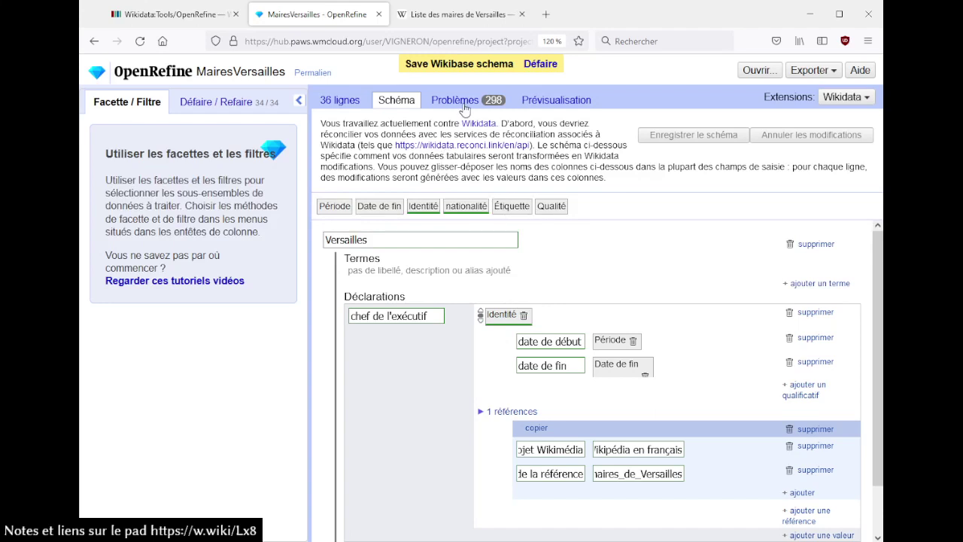
Step: Check the reported issues on unlabelled new items and the reference URL format, and remove "URL de la référence" from the reference
{"action": "left_click", "coordinate": [338, 100]}
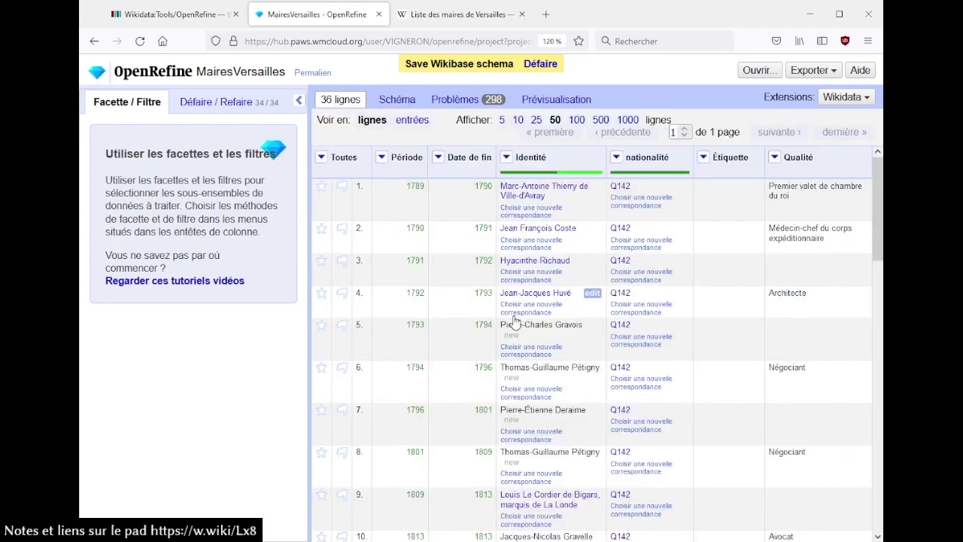
{"action": "left_click", "coordinate": [446, 105]}
{"action": "left_click_drag", "start_coordinate": [384, 120], "coordinate": [730, 127]}
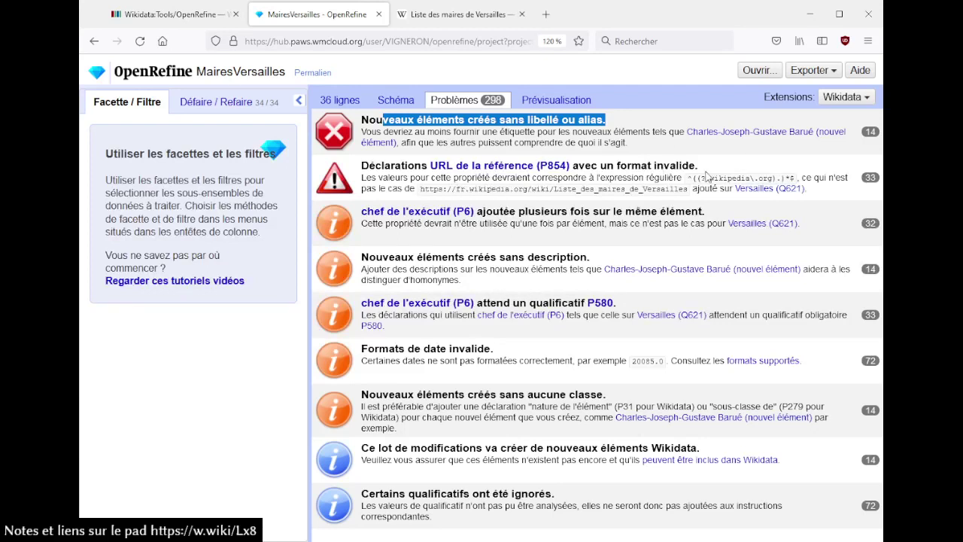
{"action": "left_click_drag", "start_coordinate": [683, 177], "coordinate": [808, 173]}
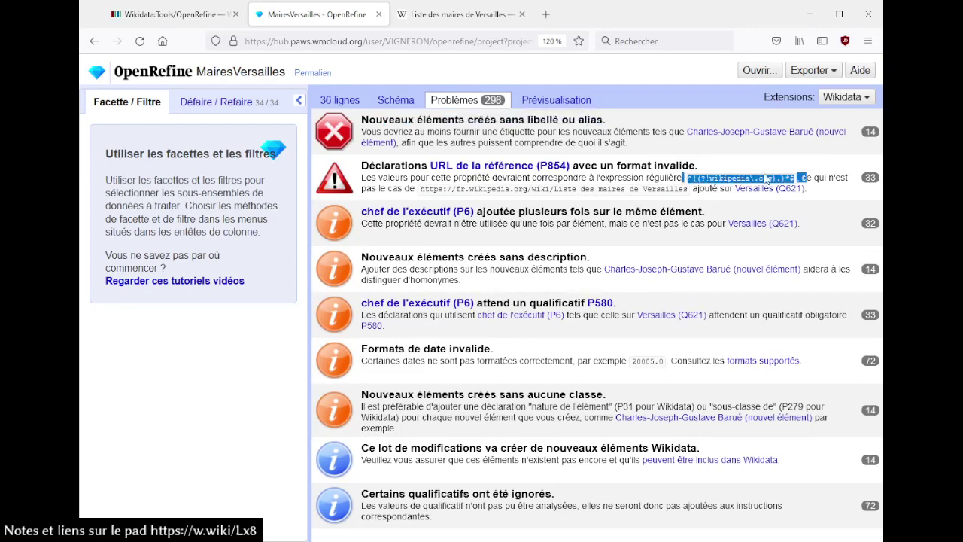
{"action": "left_click", "coordinate": [393, 100]}
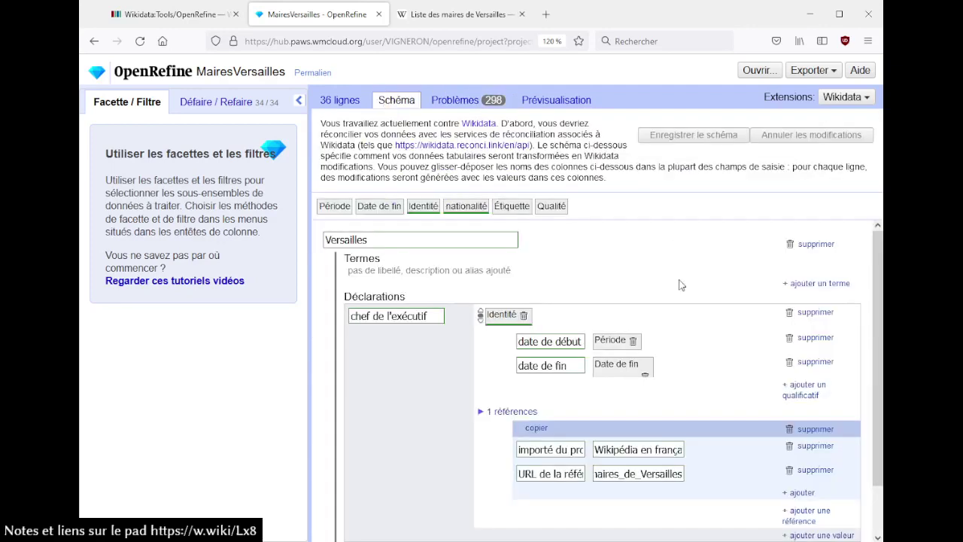
{"action": "left_click", "coordinate": [812, 471]}
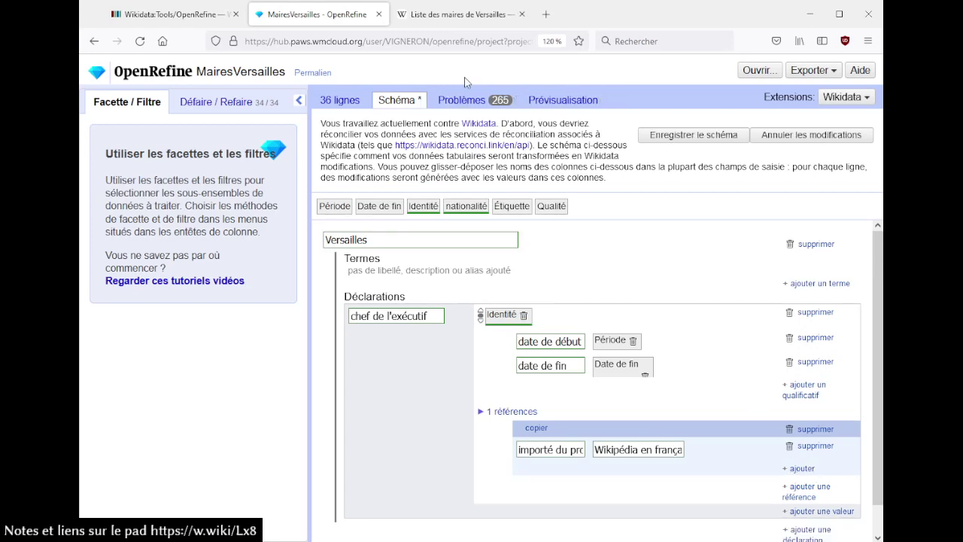
Step: Examine the remaining issues about repeated chef de l'exécutif (P6) values and new items without a description
{"action": "left_click", "coordinate": [467, 103]}
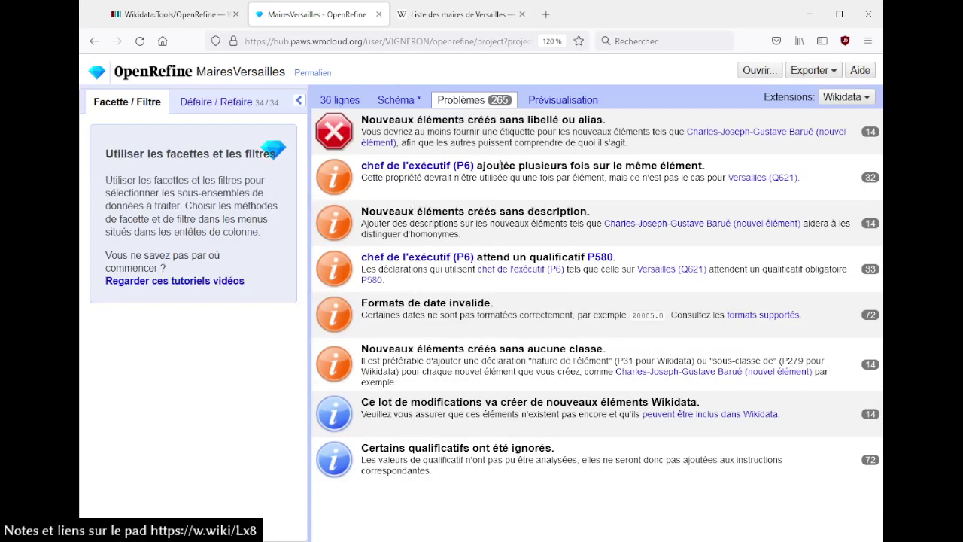
{"action": "left_click_drag", "start_coordinate": [486, 166], "coordinate": [668, 165]}
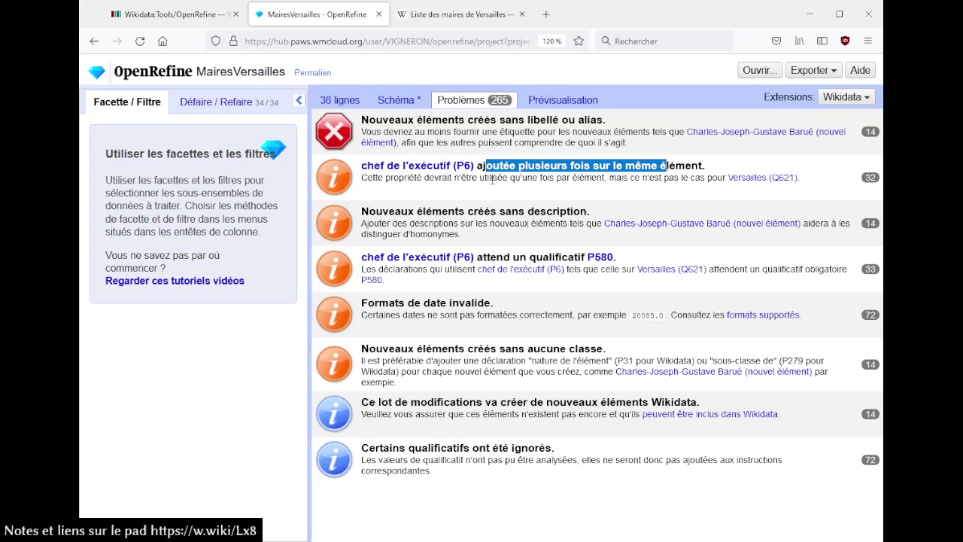
{"action": "left_click_drag", "start_coordinate": [366, 178], "coordinate": [594, 178]}
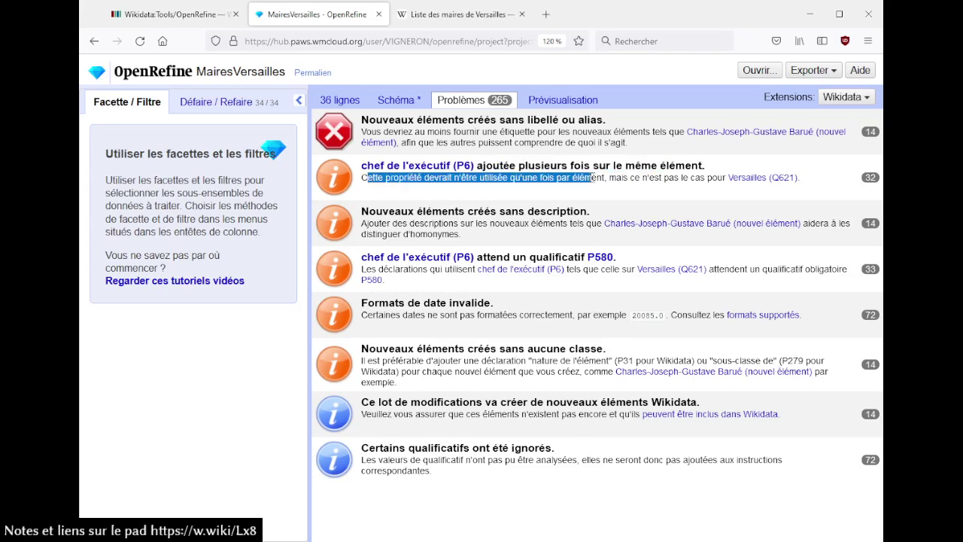
{"action": "left_click", "coordinate": [594, 177]}
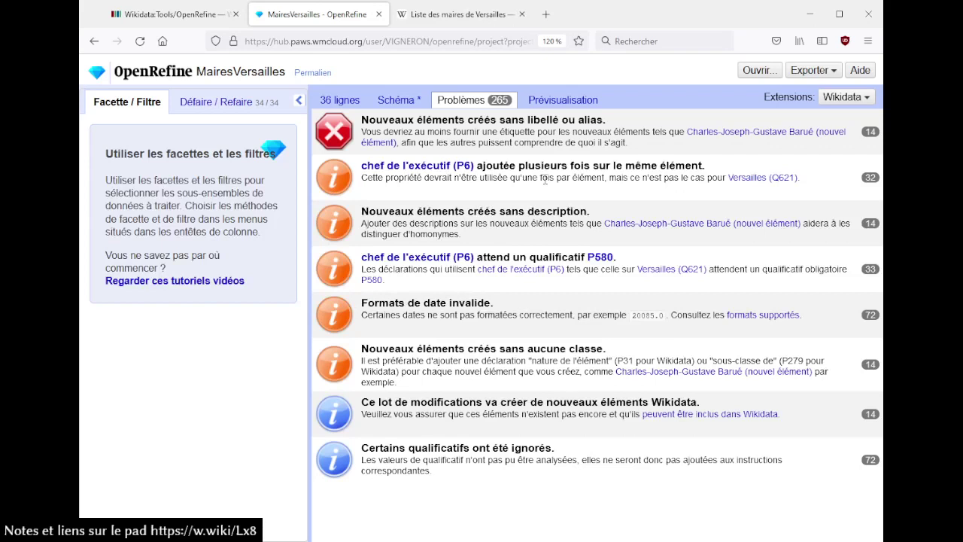
{"action": "left_click_drag", "start_coordinate": [469, 211], "coordinate": [501, 241]}
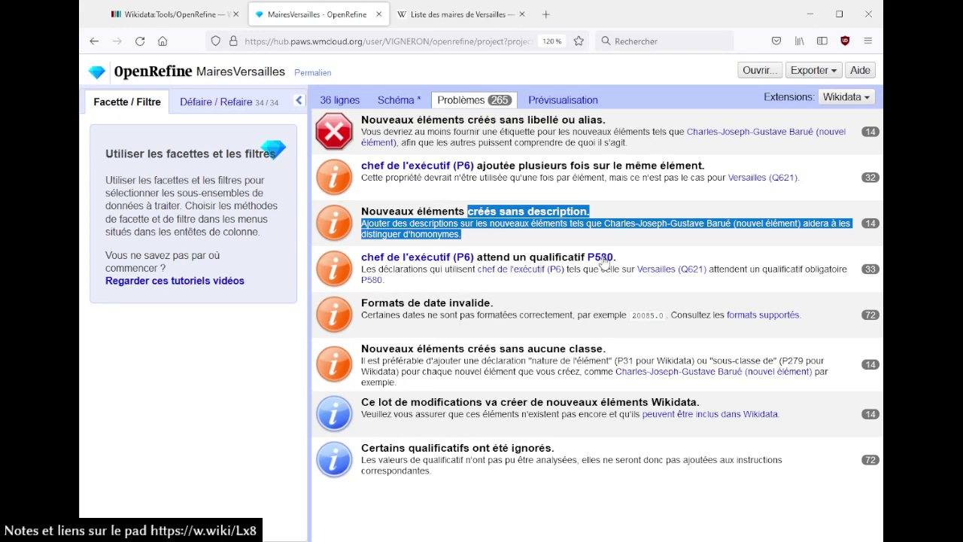
Step: Check the required P580 qualifier issue against the property's Wikidata page and the schema's date de début qualifier
{"action": "middle_click", "coordinate": [611, 258]}
{"action": "left_click", "coordinate": [473, 13]}
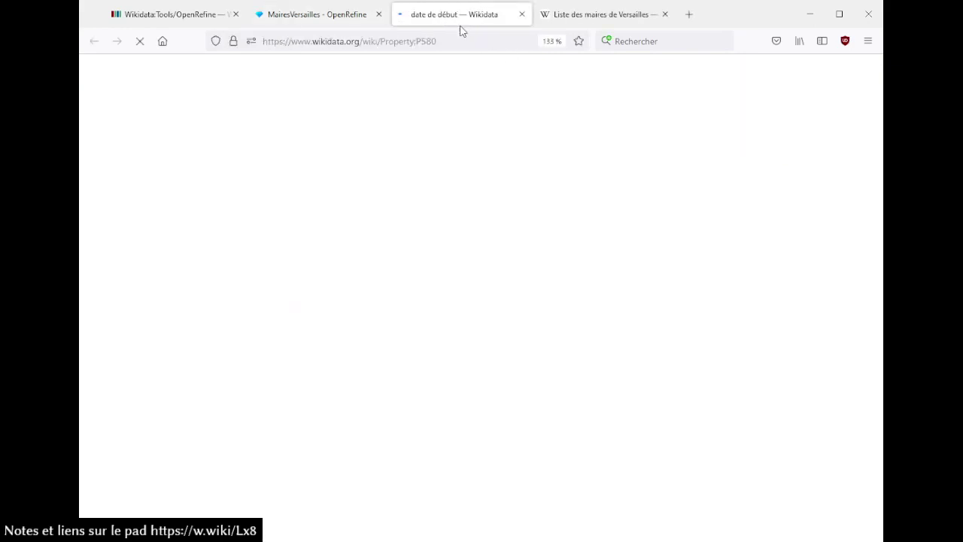
{"action": "left_click", "coordinate": [309, 23]}
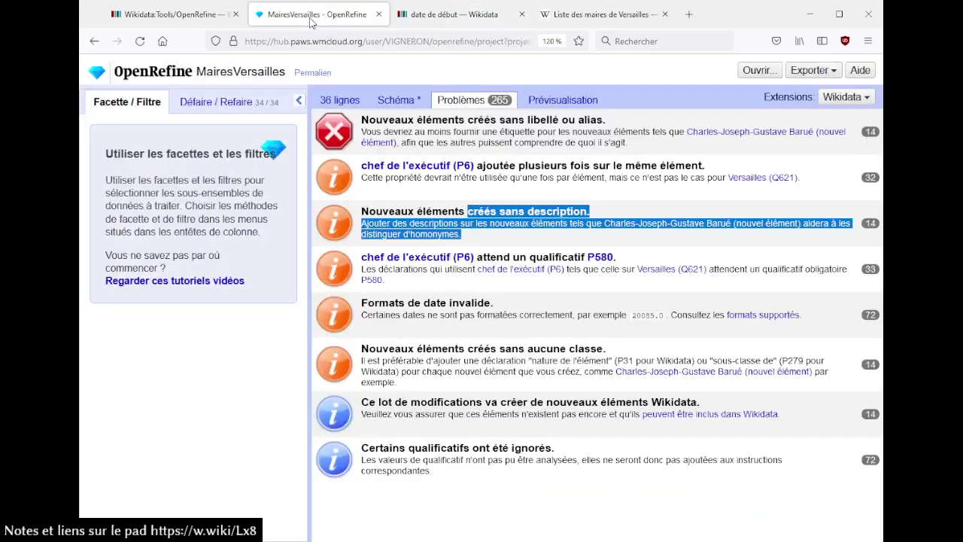
{"action": "left_click", "coordinate": [402, 103]}
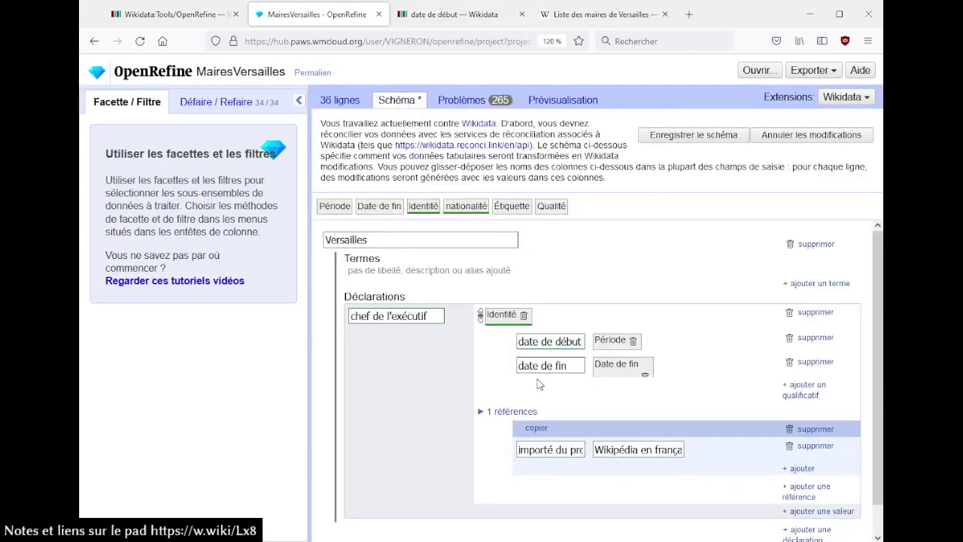
{"action": "left_click", "coordinate": [568, 341]}
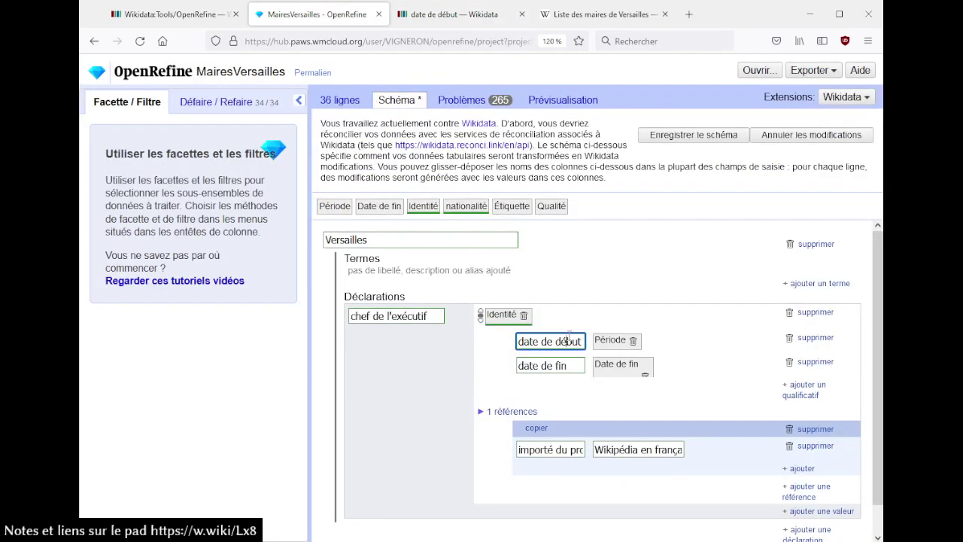
{"action": "left_click", "coordinate": [457, 100]}
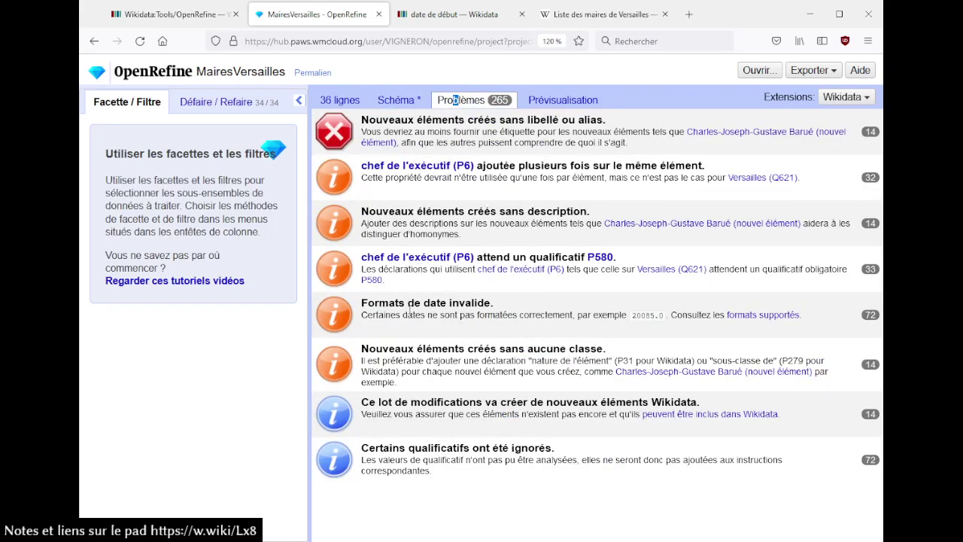
Step: Check the invalid date format issue against the supported date formats in Wikidata's OpenRefine documentation
{"action": "left_click_drag", "start_coordinate": [407, 314], "coordinate": [434, 336]}
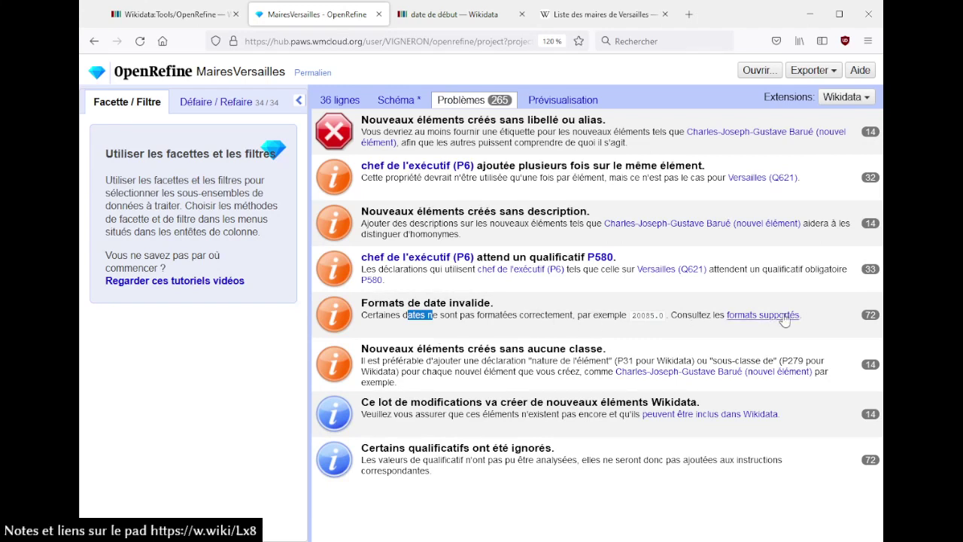
{"action": "left_click", "coordinate": [578, 105]}
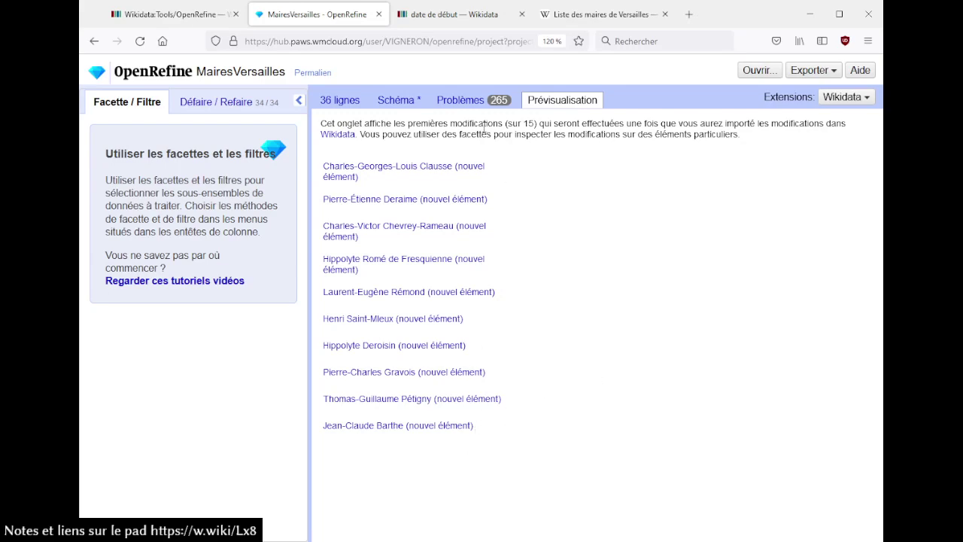
{"action": "left_click", "coordinate": [451, 103]}
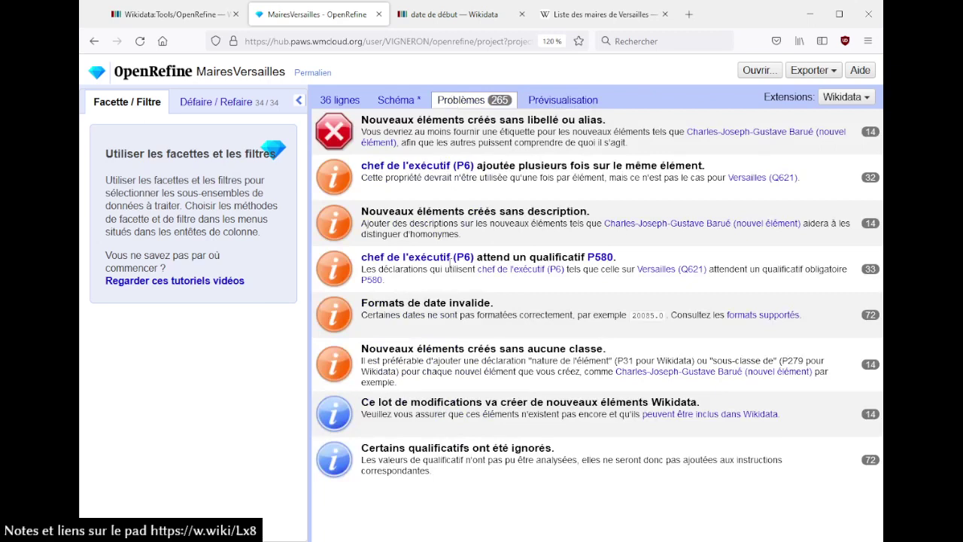
{"action": "left_click", "coordinate": [756, 315]}
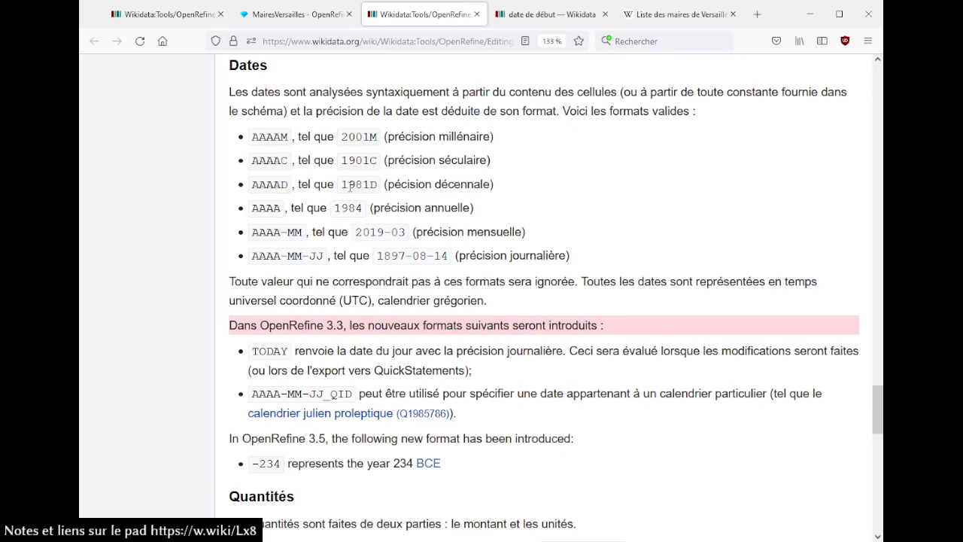
{"action": "left_click_drag", "start_coordinate": [355, 209], "coordinate": [358, 210]}
{"action": "left_click", "coordinate": [358, 209]}
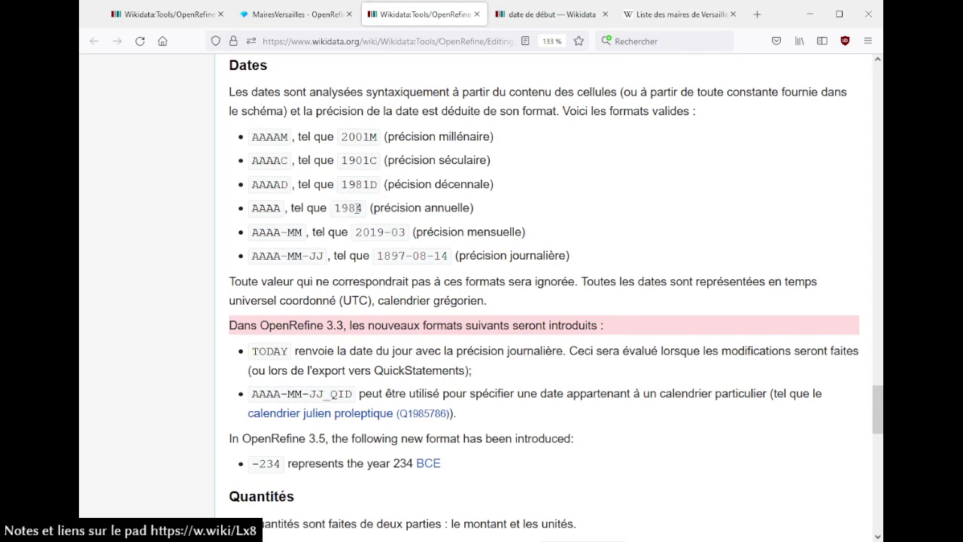
{"action": "left_click", "coordinate": [307, 7]}
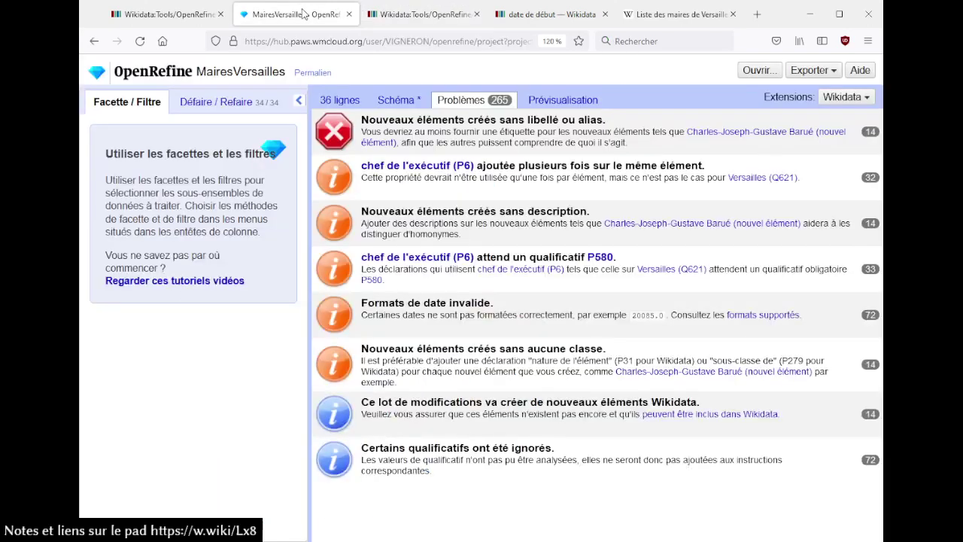
Step: Review the rows' date columns, the schema and the preview, and examine the issues on missing classes, new items, ignored qualifiers and P580
{"action": "left_click", "coordinate": [342, 100]}
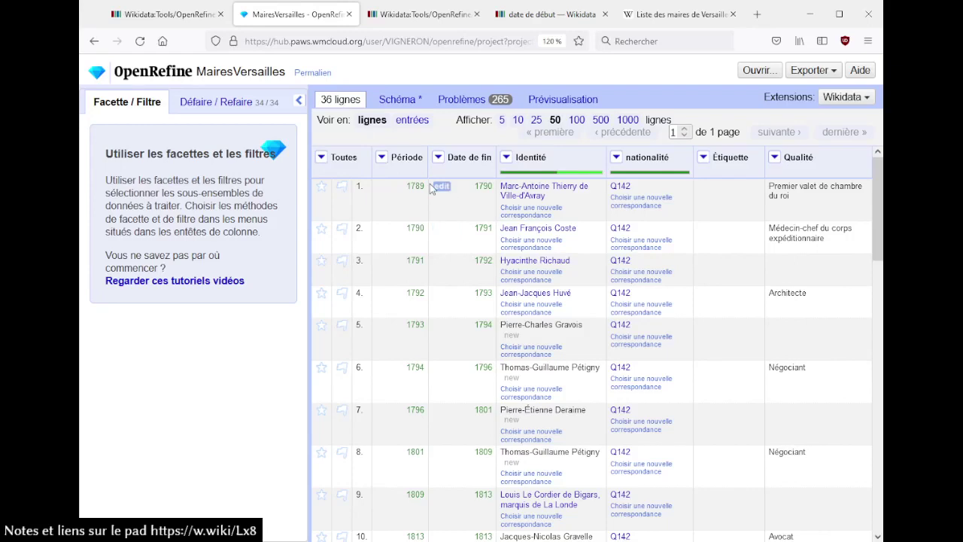
{"action": "left_click", "coordinate": [460, 102]}
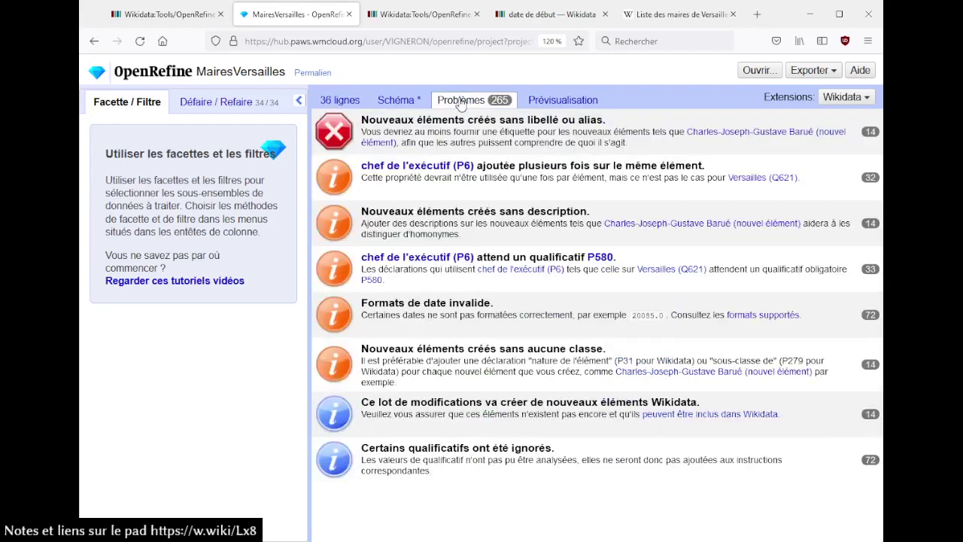
{"action": "left_click", "coordinate": [399, 100]}
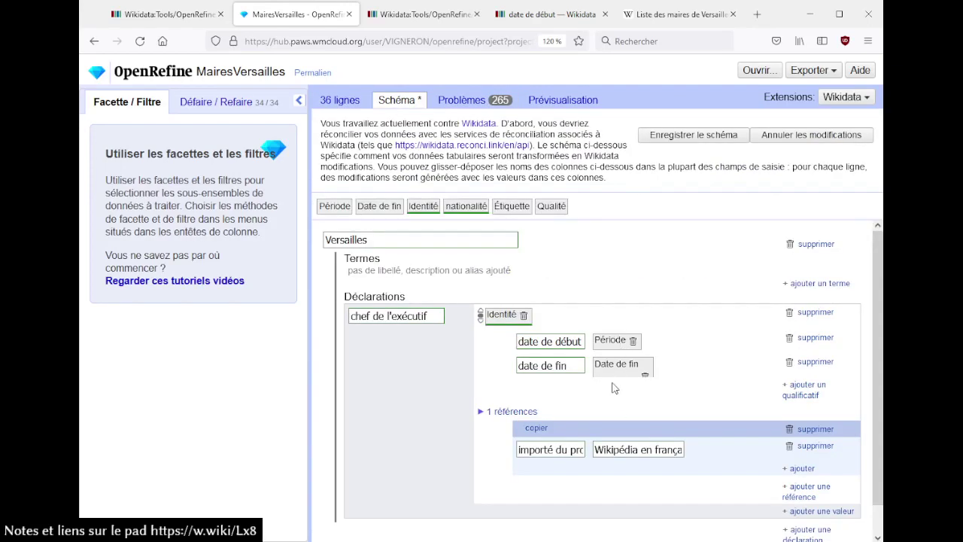
{"action": "left_click", "coordinate": [554, 103]}
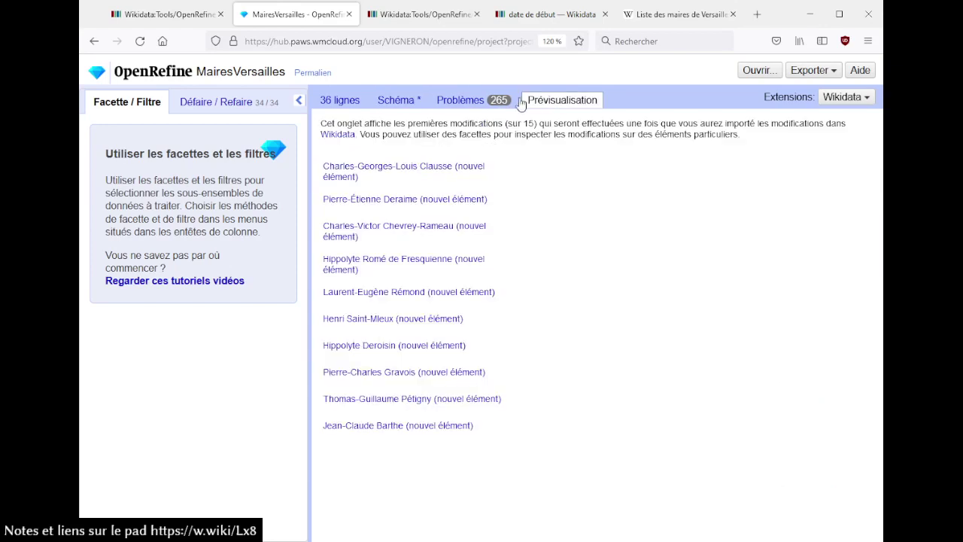
{"action": "left_click", "coordinate": [478, 103]}
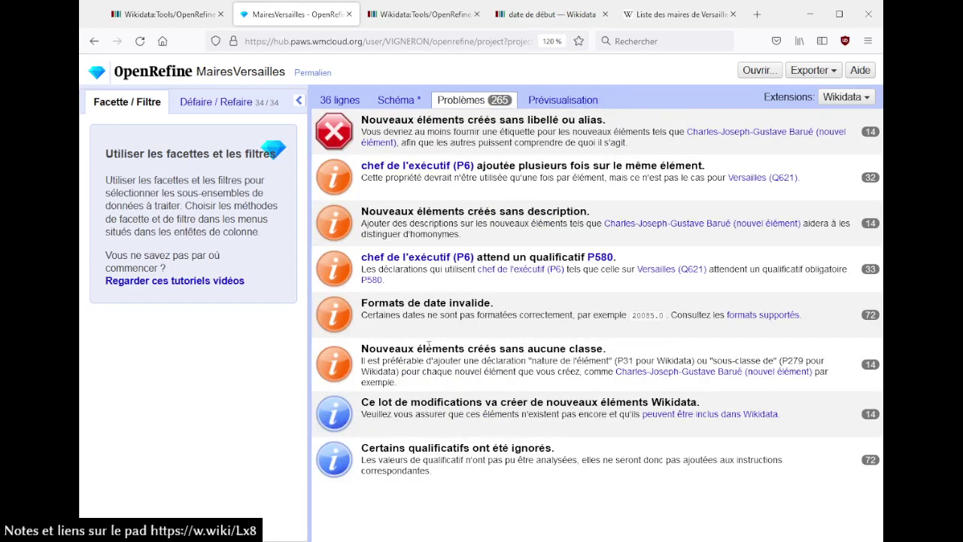
{"action": "left_click_drag", "start_coordinate": [416, 350], "coordinate": [568, 349]}
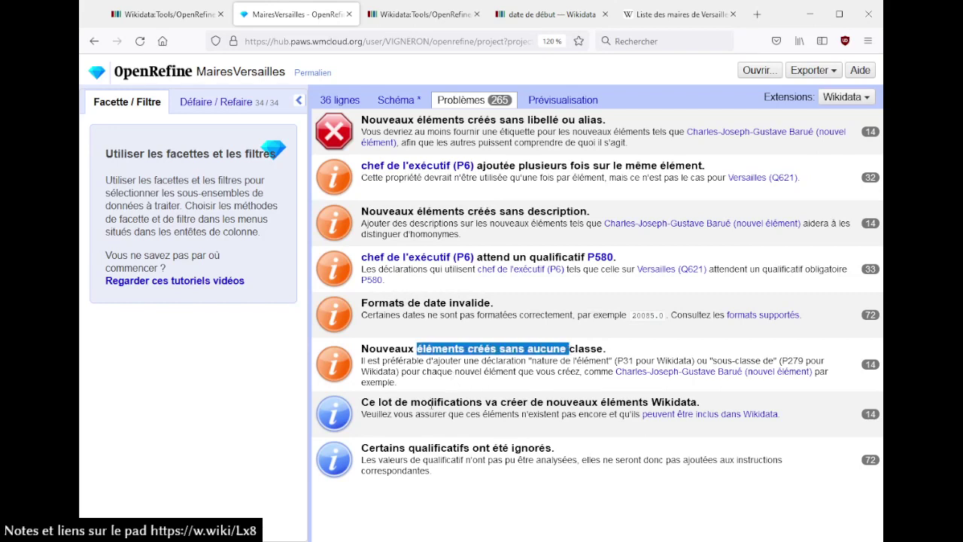
{"action": "left_click_drag", "start_coordinate": [407, 404], "coordinate": [519, 403]}
{"action": "left_click_drag", "start_coordinate": [381, 448], "coordinate": [528, 448]}
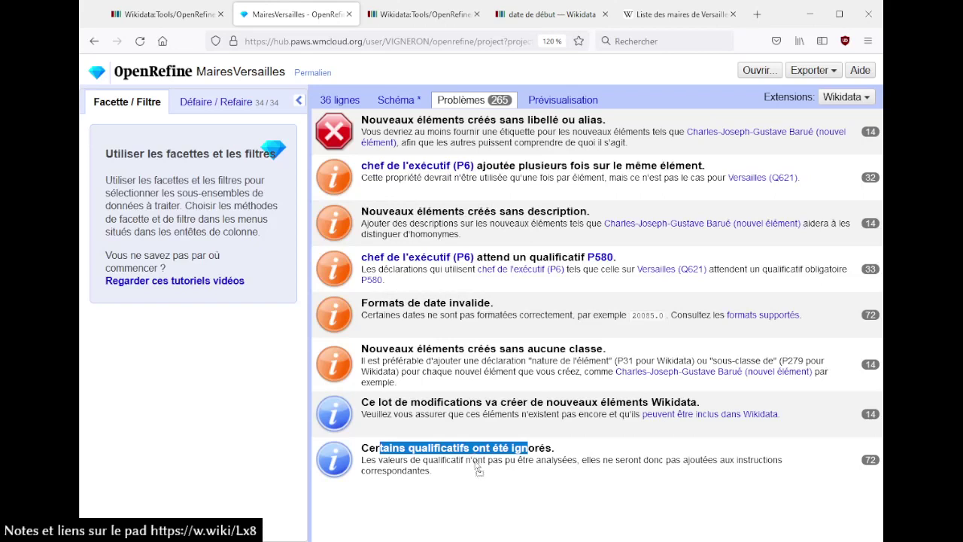
{"action": "left_click_drag", "start_coordinate": [453, 303], "coordinate": [399, 316]}
{"action": "left_click", "coordinate": [454, 327]}
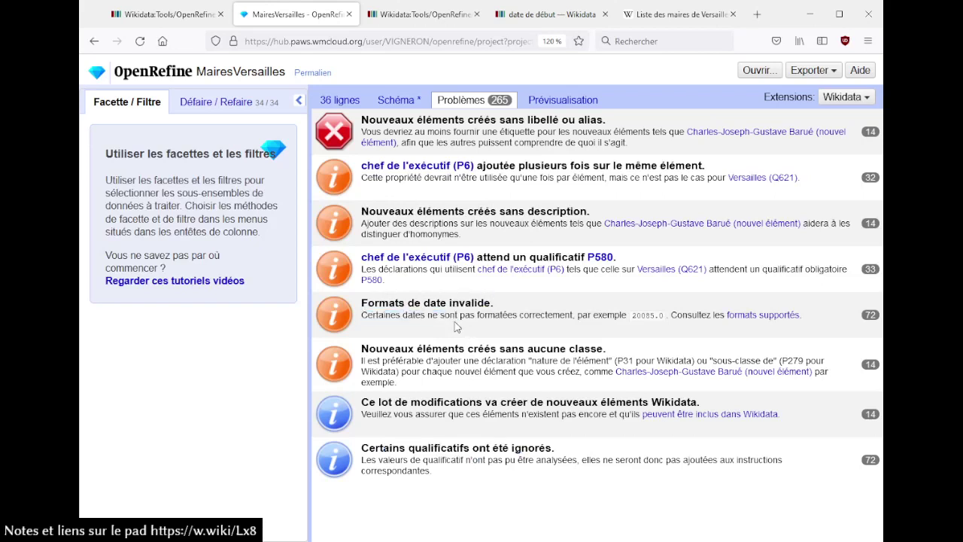
{"action": "left_click_drag", "start_coordinate": [513, 256], "coordinate": [456, 271]}
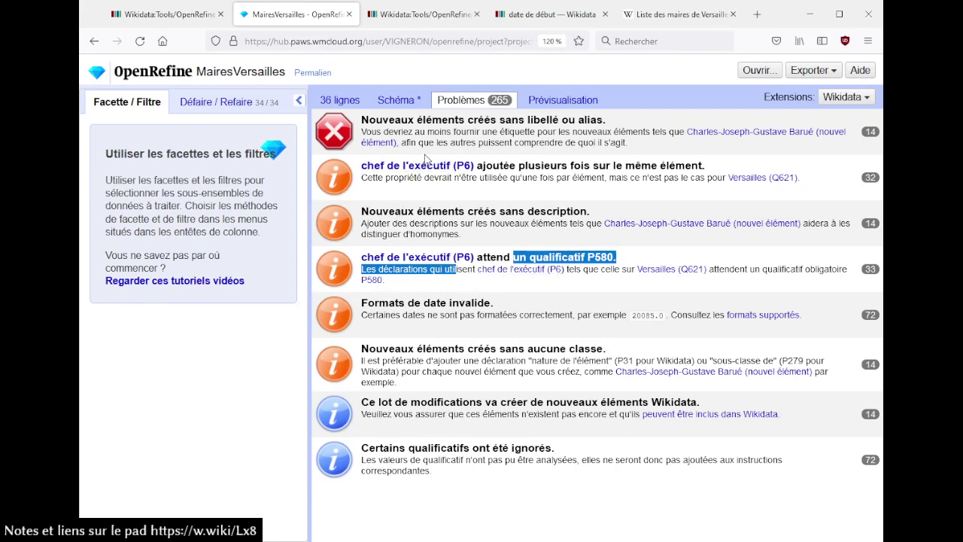
Step: Consult the documented year format AAAA and convert the Période column's cells to text
{"action": "left_click", "coordinate": [344, 101]}
{"action": "left_click", "coordinate": [382, 158]}
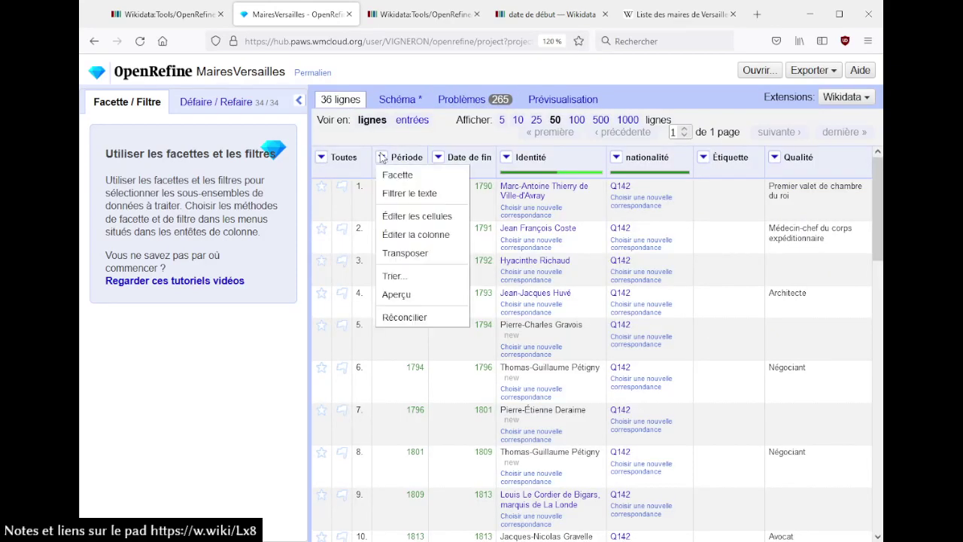
{"action": "left_click", "coordinate": [427, 12]}
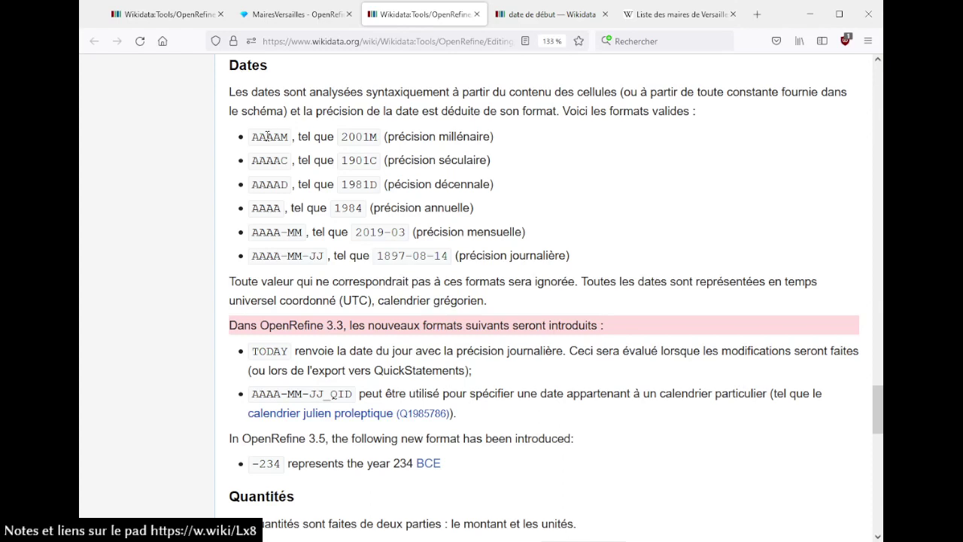
{"action": "left_click_drag", "start_coordinate": [266, 137], "coordinate": [289, 138]}
{"action": "double_click", "coordinate": [269, 209]}
{"action": "left_click", "coordinate": [292, 15]}
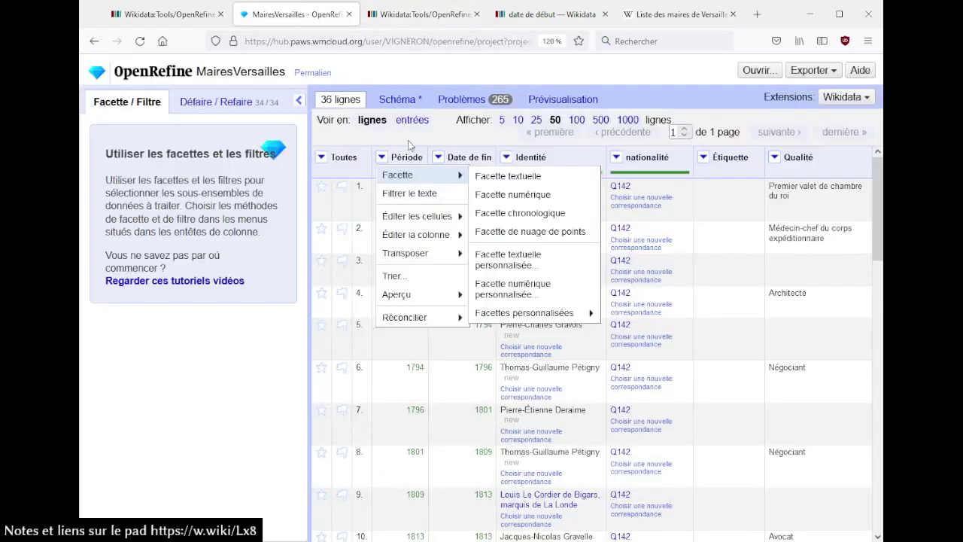
{"action": "mouse_move", "coordinate": [421, 220]}
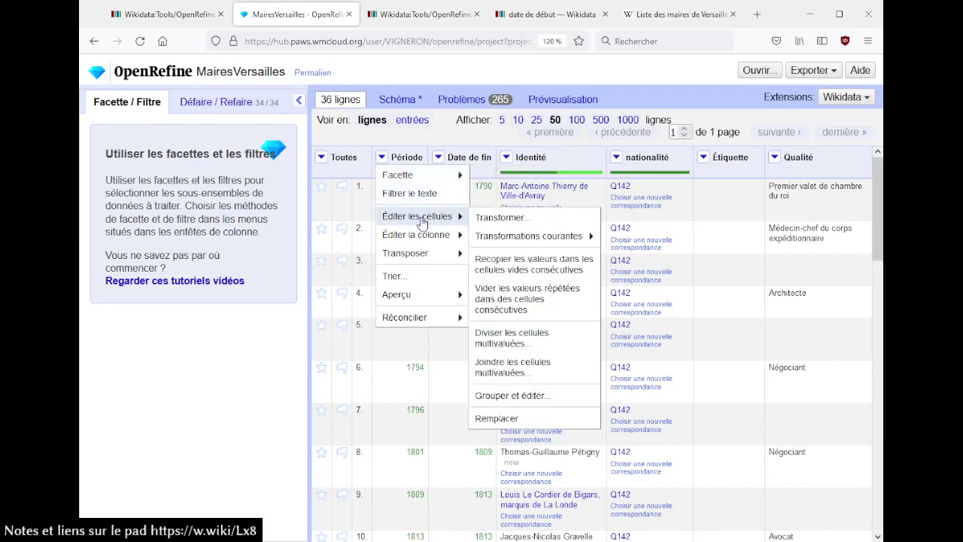
{"action": "mouse_move", "coordinate": [527, 238]}
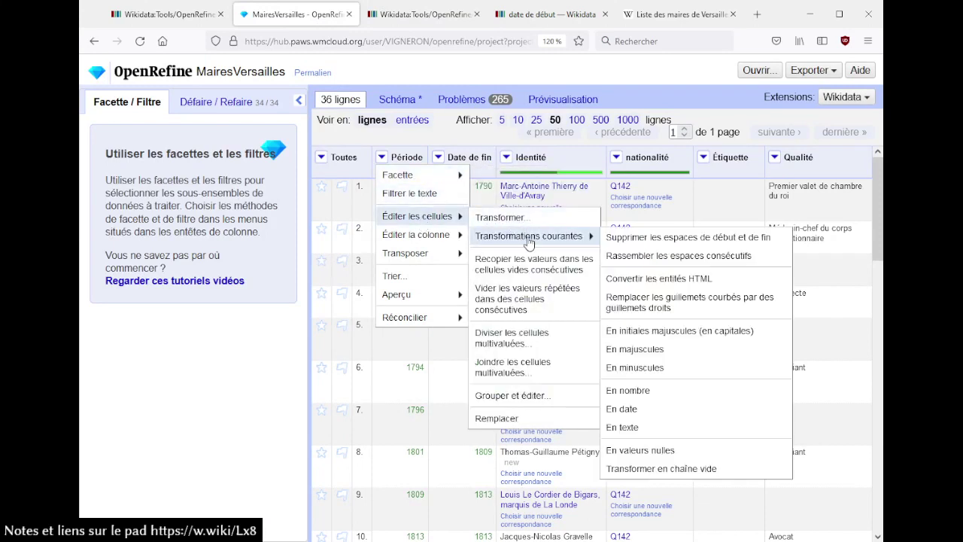
{"action": "left_click", "coordinate": [637, 427]}
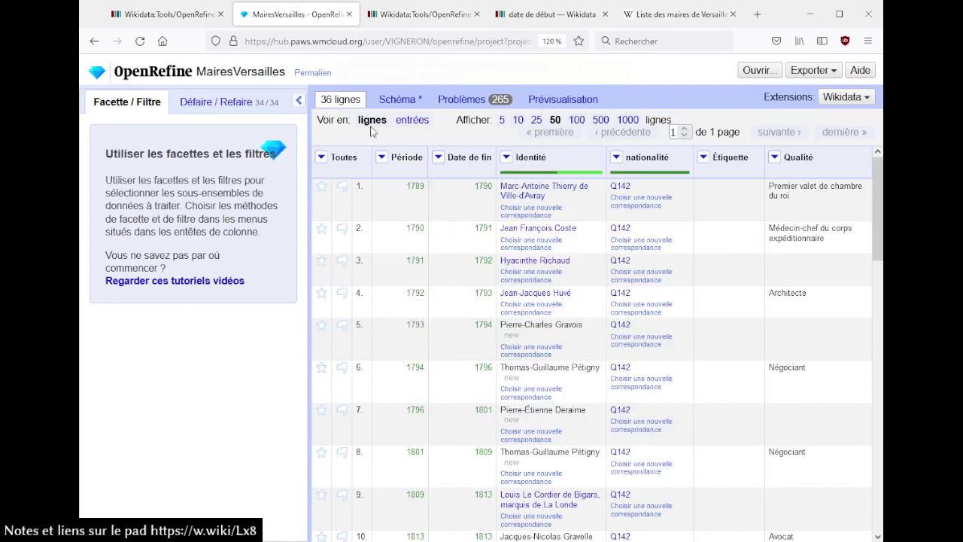
Step: Convert the Date de fin column's cells to text and recheck the schema and the reported issues
{"action": "left_click", "coordinate": [438, 158]}
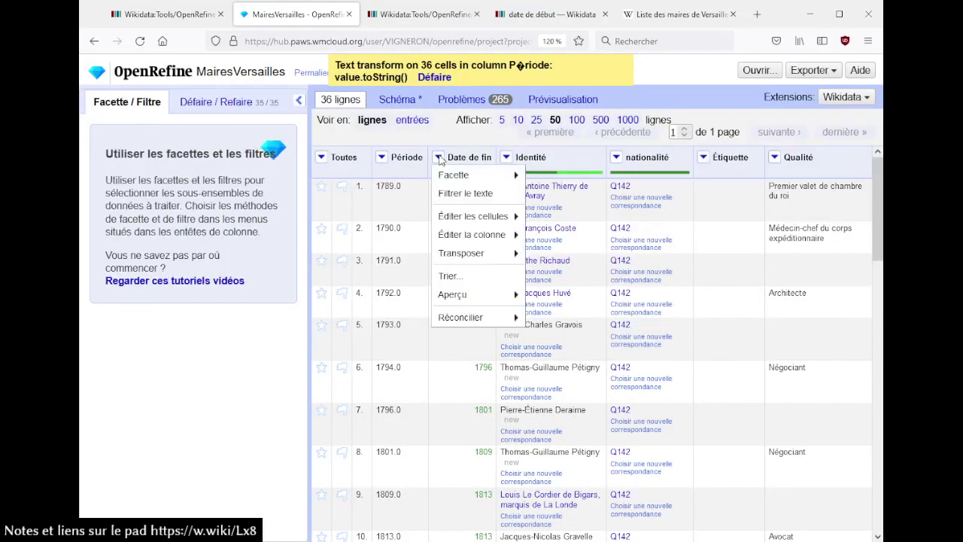
{"action": "left_click", "coordinate": [412, 15]}
{"action": "left_click", "coordinate": [299, 14]}
{"action": "mouse_move", "coordinate": [458, 259]}
{"action": "mouse_move", "coordinate": [471, 242]}
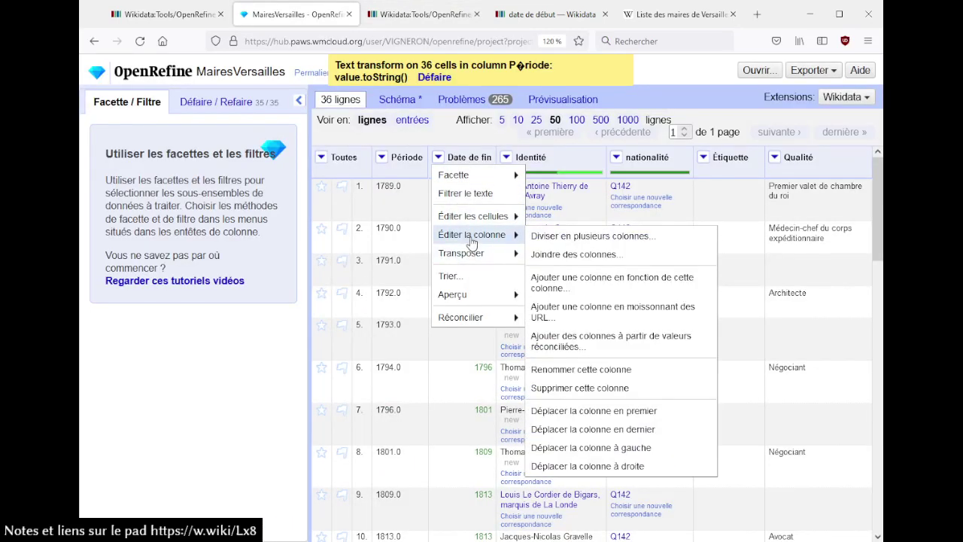
{"action": "mouse_move", "coordinate": [472, 217]}
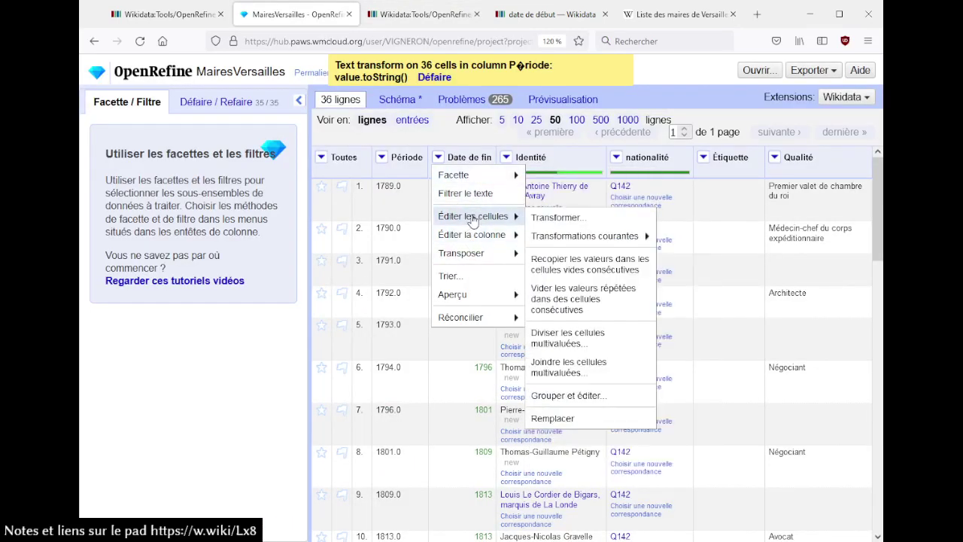
{"action": "mouse_move", "coordinate": [578, 237]}
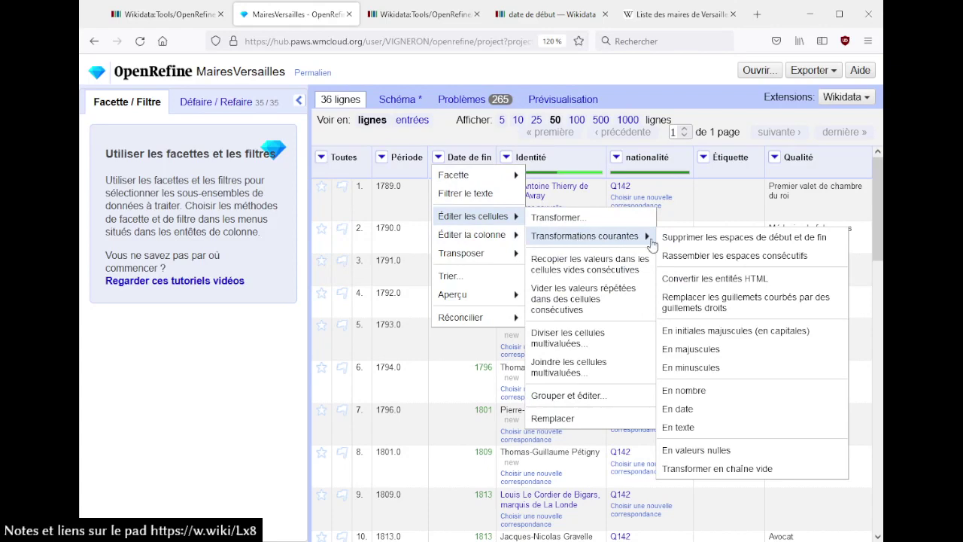
{"action": "left_click", "coordinate": [675, 426]}
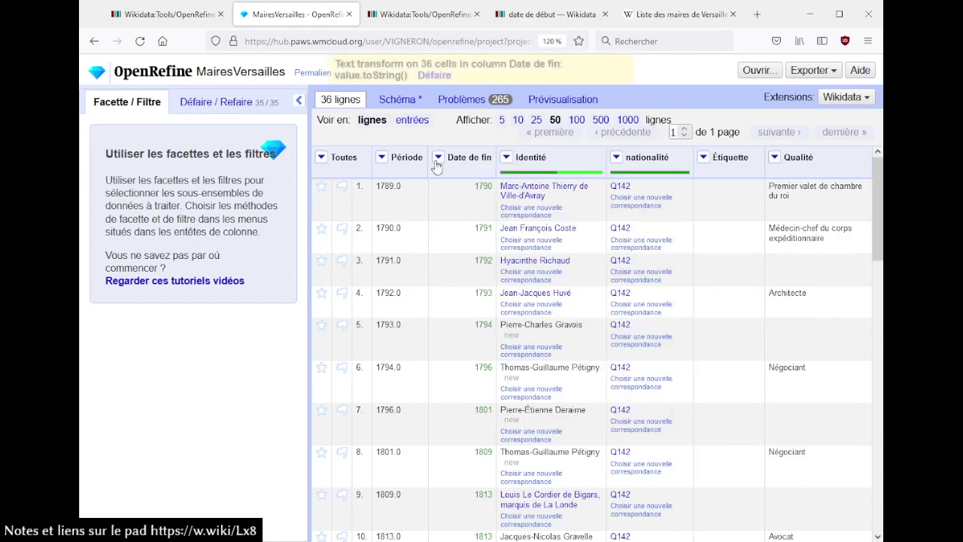
{"action": "left_click", "coordinate": [400, 102]}
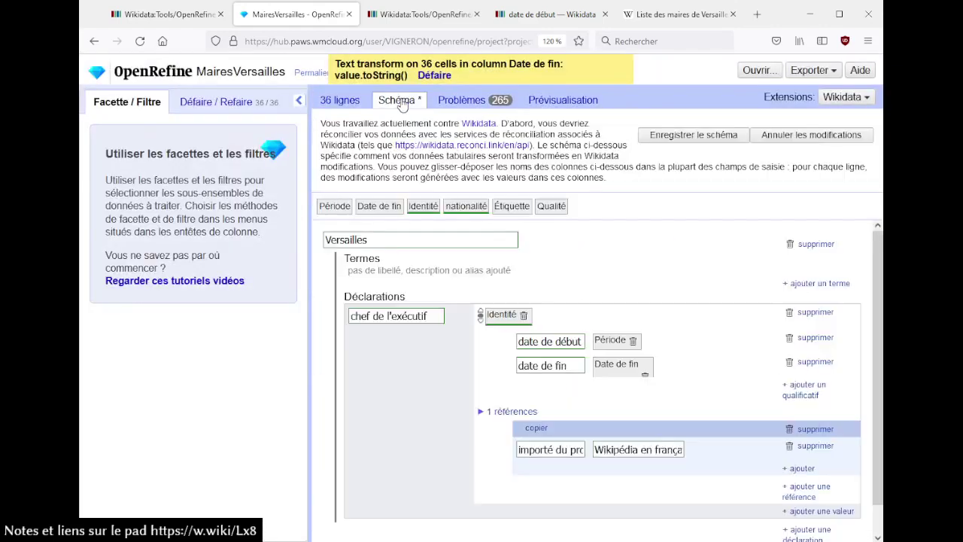
{"action": "left_click", "coordinate": [456, 103]}
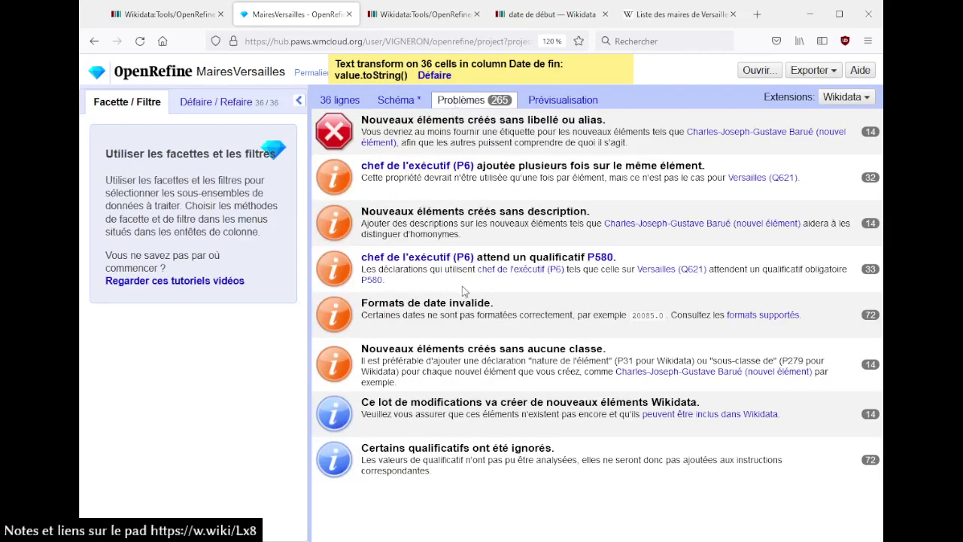
Step: Transform the Période column's cells with the GREL expression value.replace(".0","") and copy the expression for reuse
{"action": "left_click", "coordinate": [338, 100]}
{"action": "left_click", "coordinate": [381, 157]}
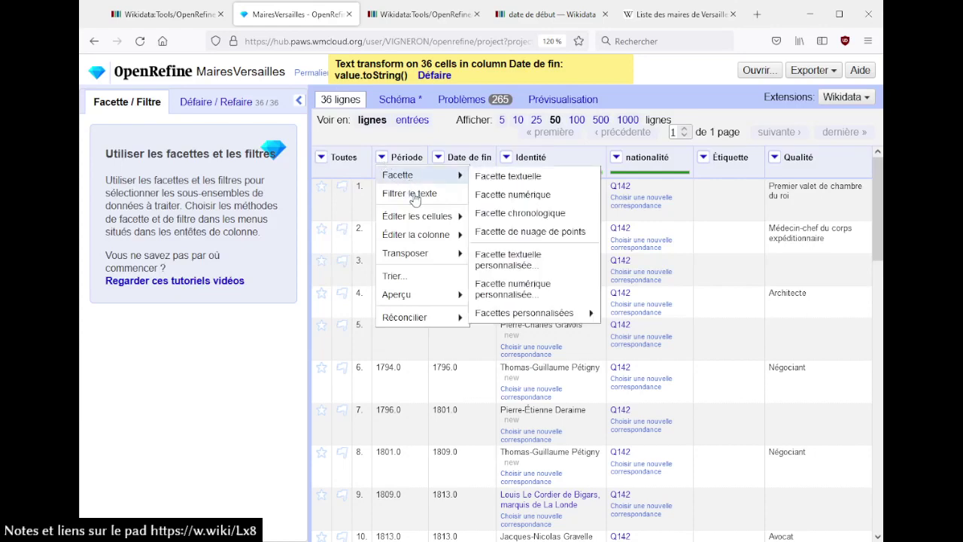
{"action": "mouse_move", "coordinate": [441, 217]}
{"action": "mouse_move", "coordinate": [528, 240]}
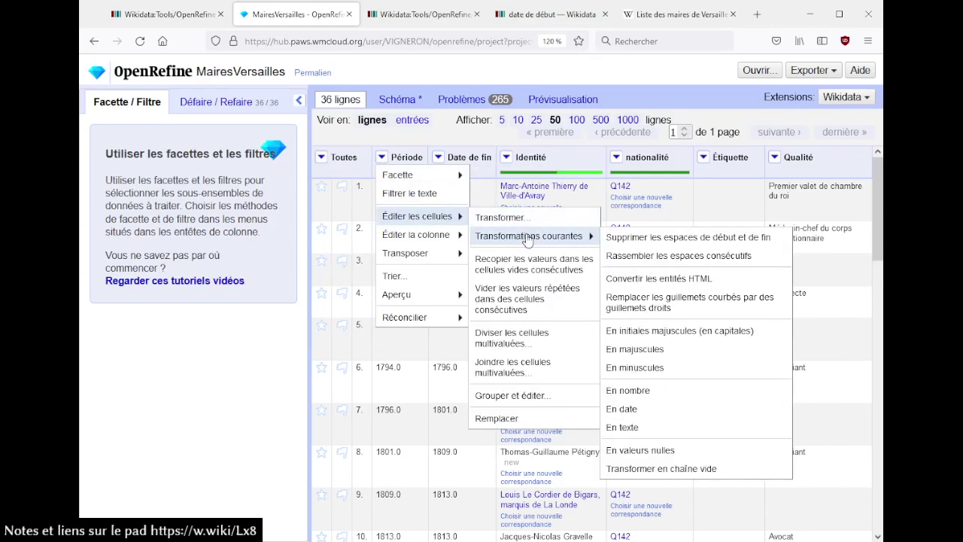
{"action": "left_click", "coordinate": [528, 218]}
{"action": "left_click", "coordinate": [372, 164]}
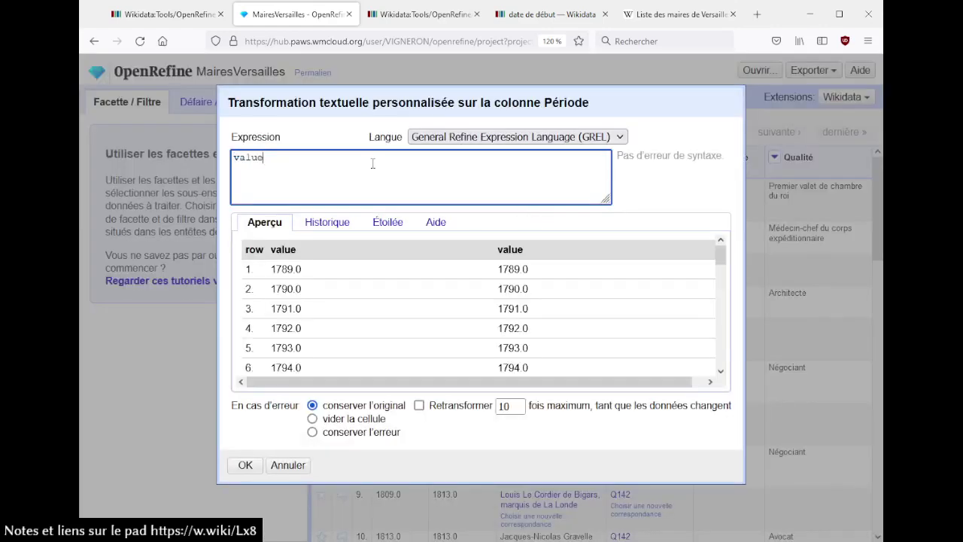
{"action": "type", "text": ".replace(."}
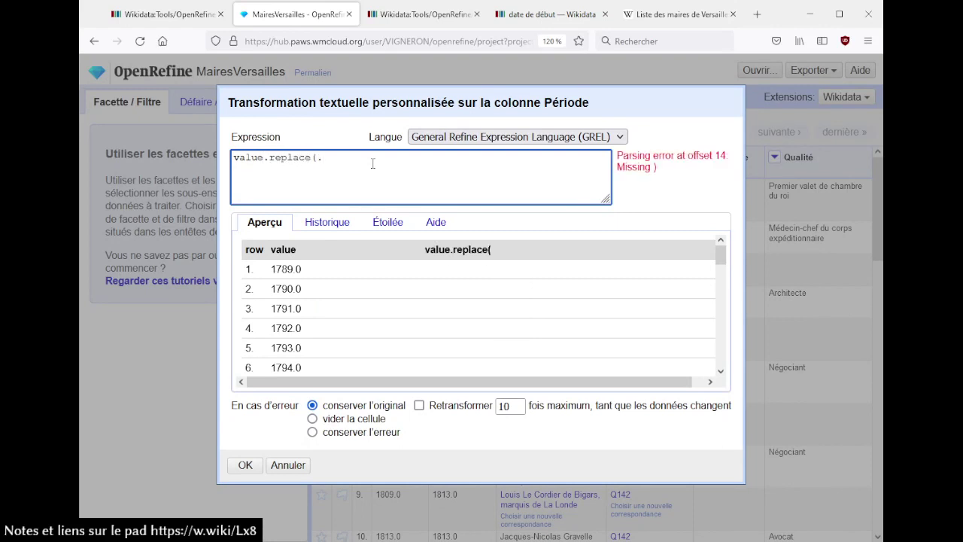
{"action": "type", "text": "0\""}
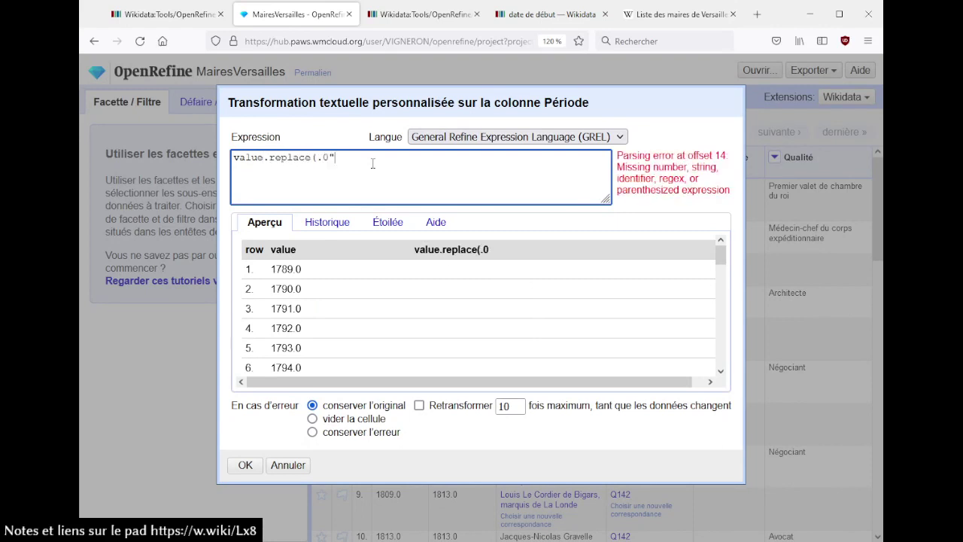
{"action": "type", "text": ",\"\")"}
{"action": "key", "text": "Left"}
{"action": "key", "text": "Left"}
{"action": "key", "text": "Left"}
{"action": "key", "text": "Left"}
{"action": "key", "text": "Left"}
{"action": "key", "text": "Left"}
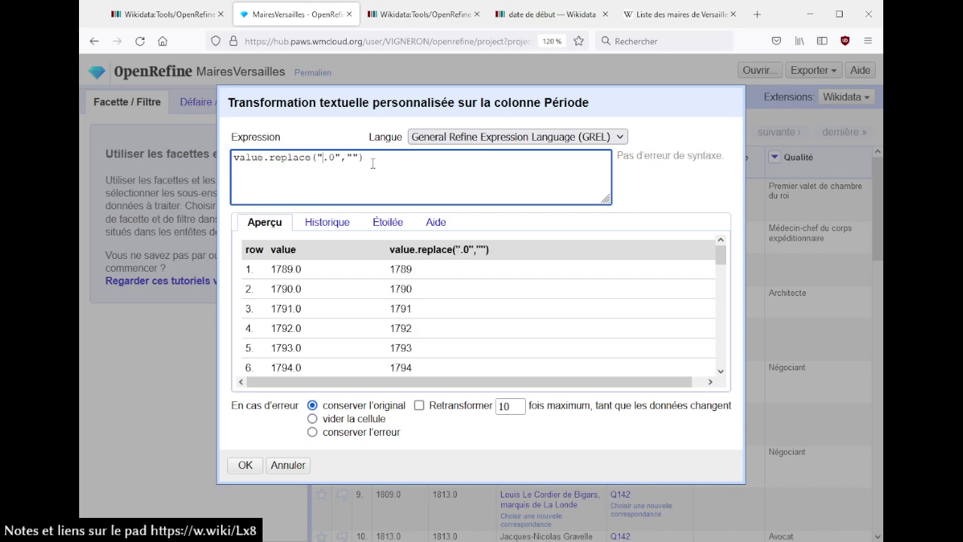
{"action": "key", "text": "ctrl+a"}
{"action": "key", "text": "ctrl+c"}
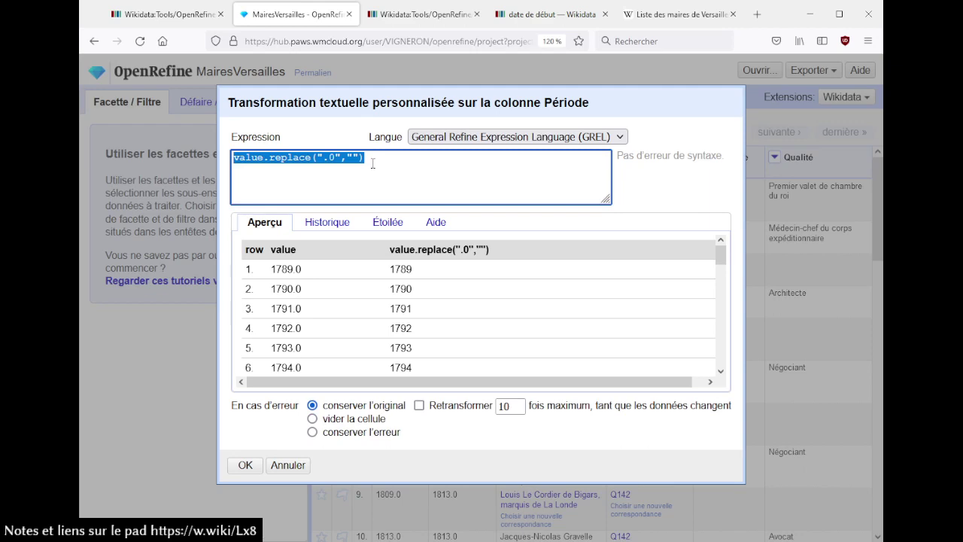
{"action": "left_click", "coordinate": [246, 465]}
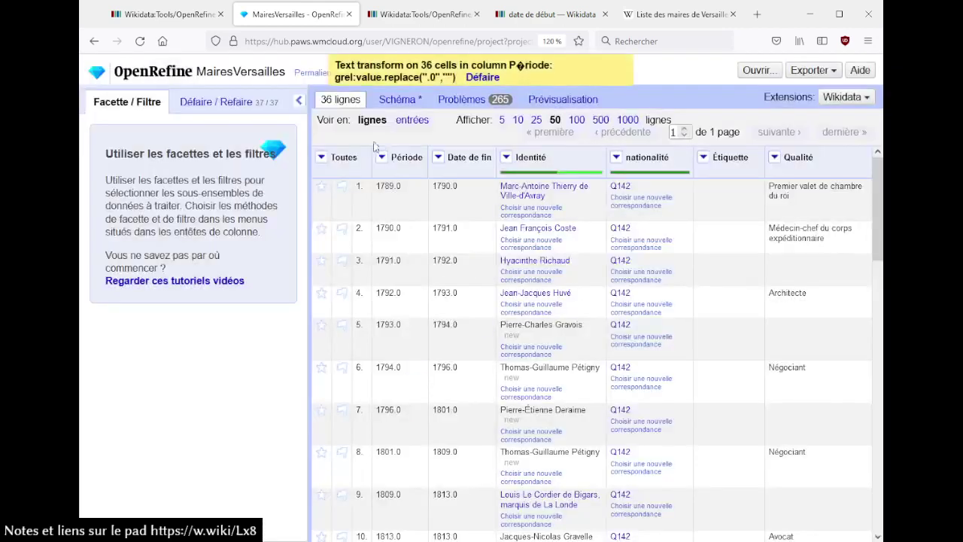
Step: Transform the Date de fin column's cells with the copied expression value.replace(".0","")
{"action": "left_click", "coordinate": [437, 157]}
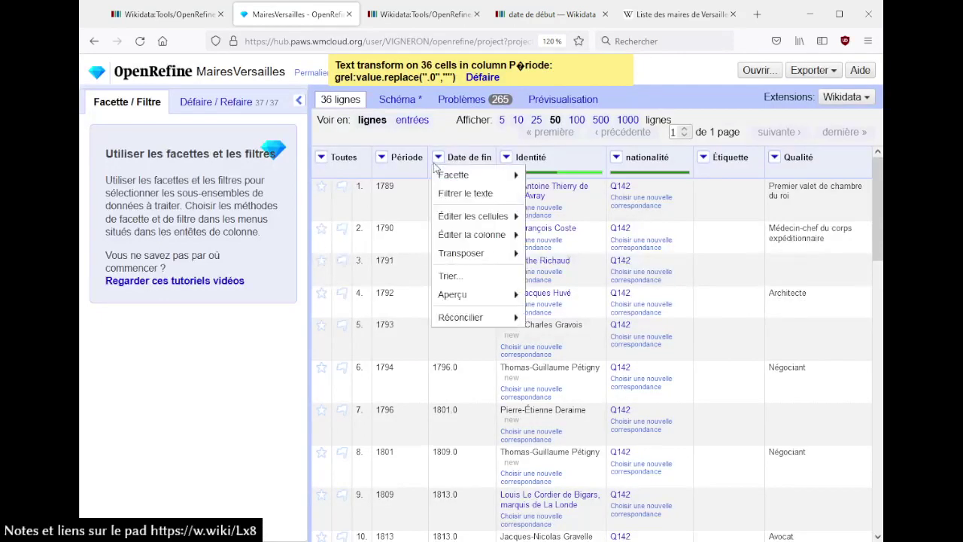
{"action": "mouse_move", "coordinate": [457, 184]}
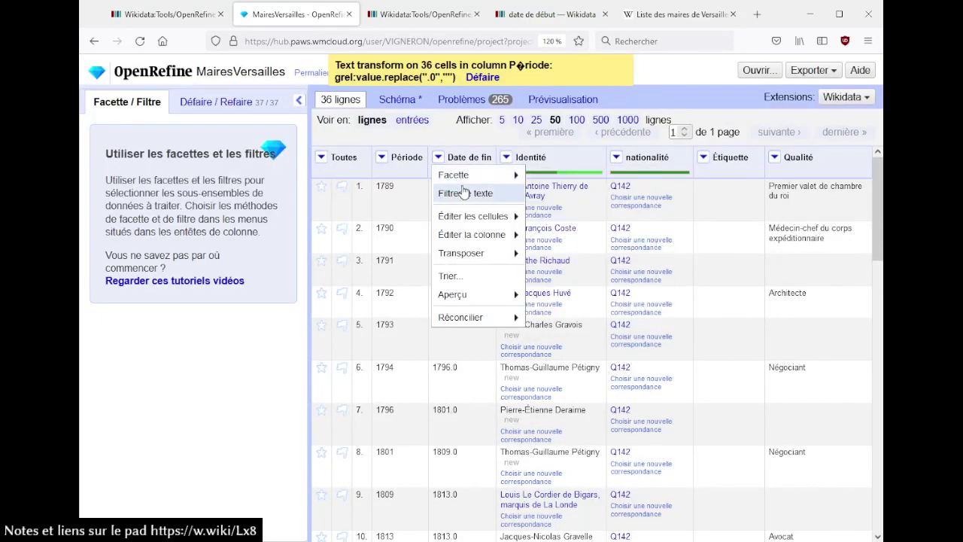
{"action": "mouse_move", "coordinate": [465, 216]}
{"action": "left_click", "coordinate": [556, 217]}
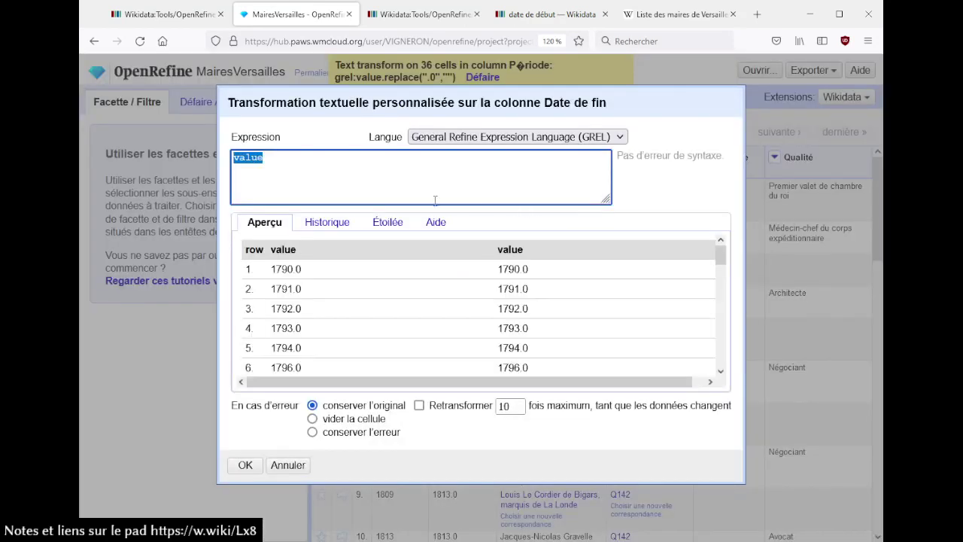
{"action": "key", "text": "ctrl+v"}
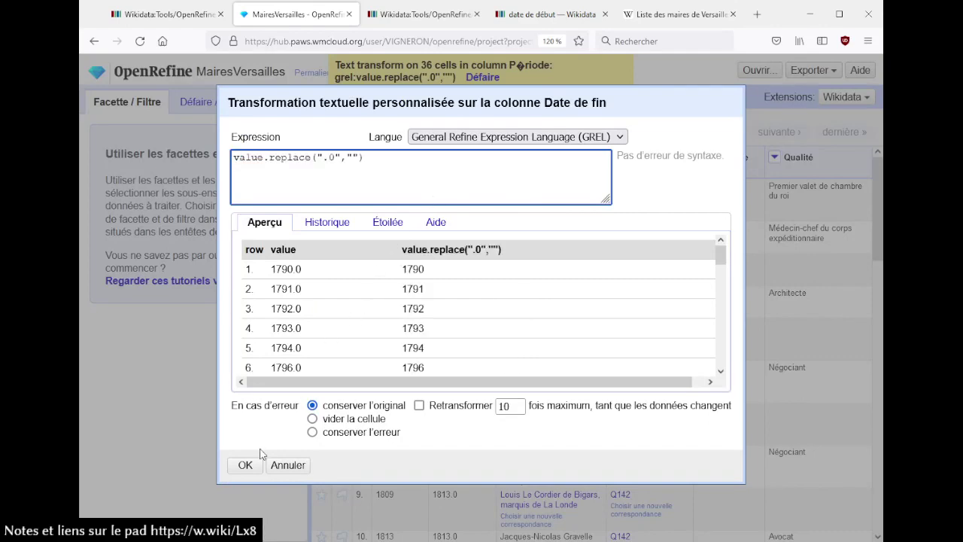
{"action": "left_click", "coordinate": [246, 465]}
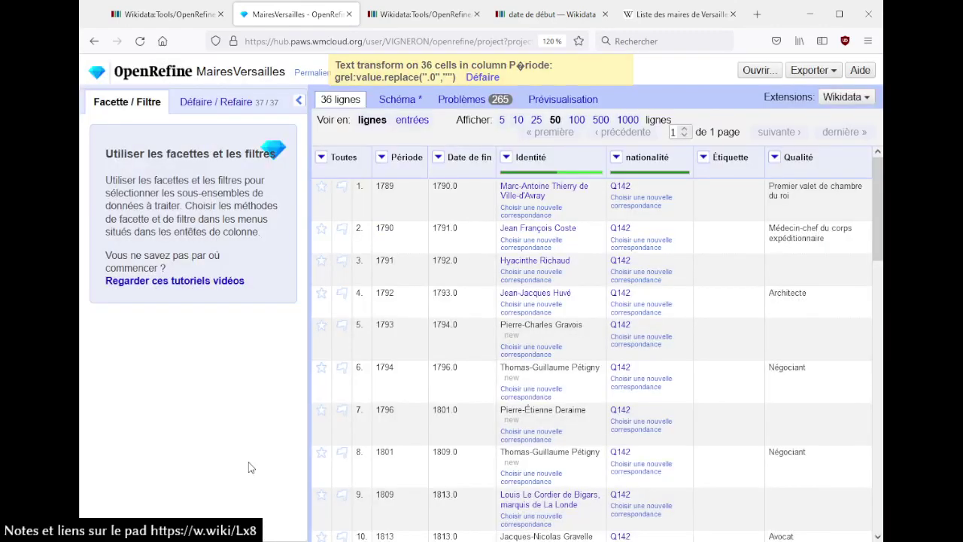
Step: Save the Wikibase schema and recheck the reported issues and the preview
{"action": "left_click", "coordinate": [399, 106]}
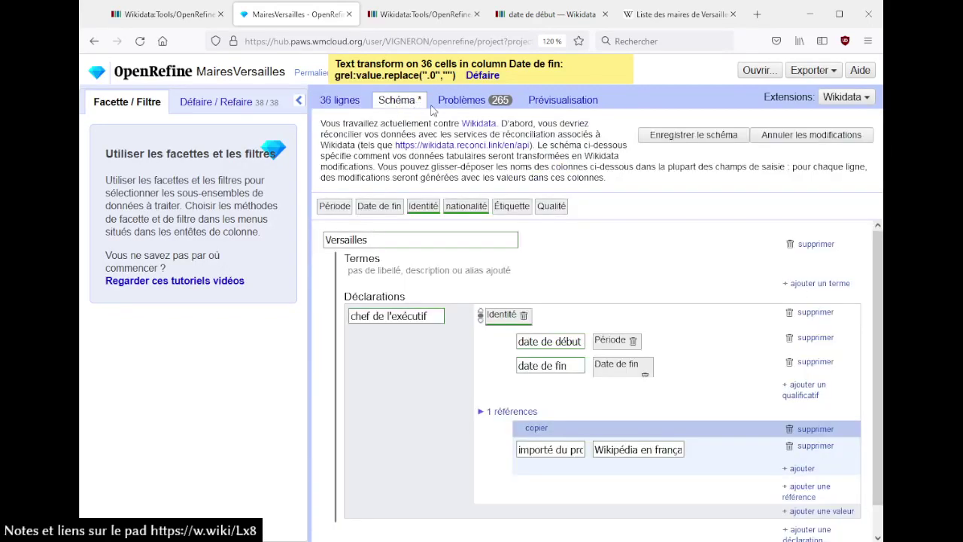
{"action": "left_click", "coordinate": [662, 136]}
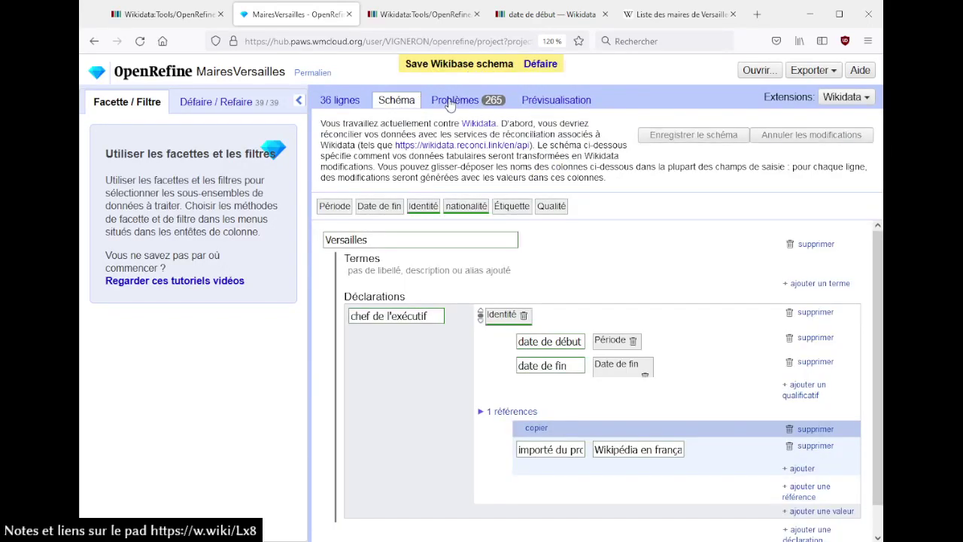
{"action": "left_click", "coordinate": [449, 103]}
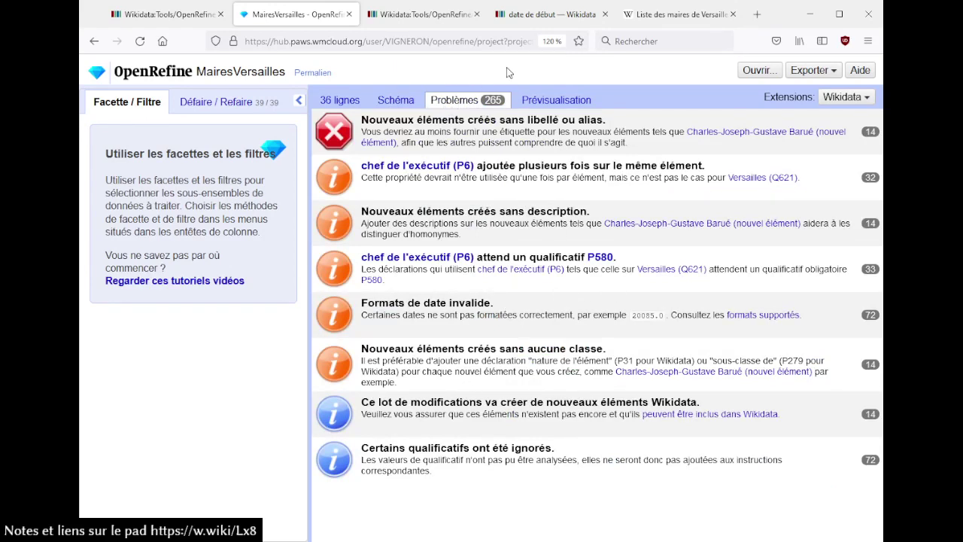
{"action": "left_click", "coordinate": [531, 102]}
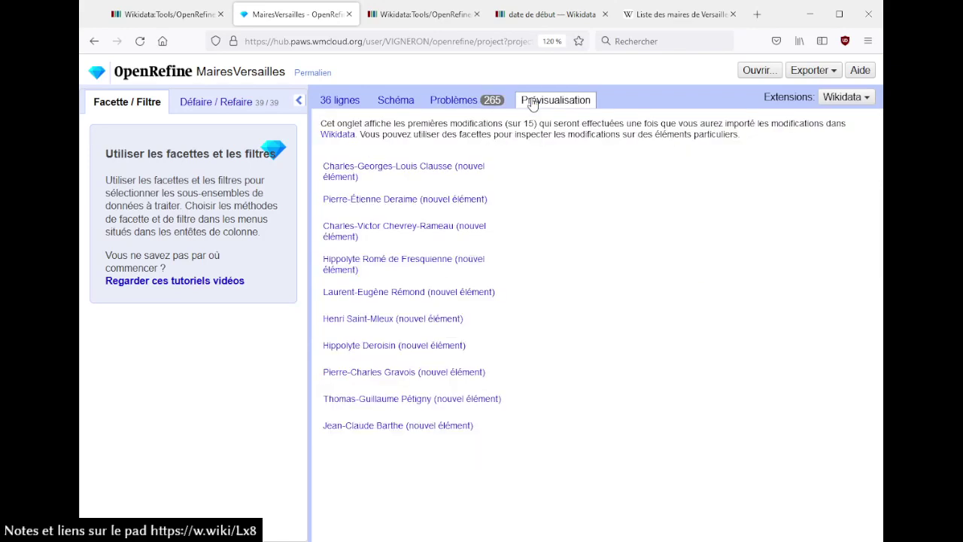
Step: Convert the Période column's cells to dates with the common transformation
{"action": "left_click", "coordinate": [335, 103]}
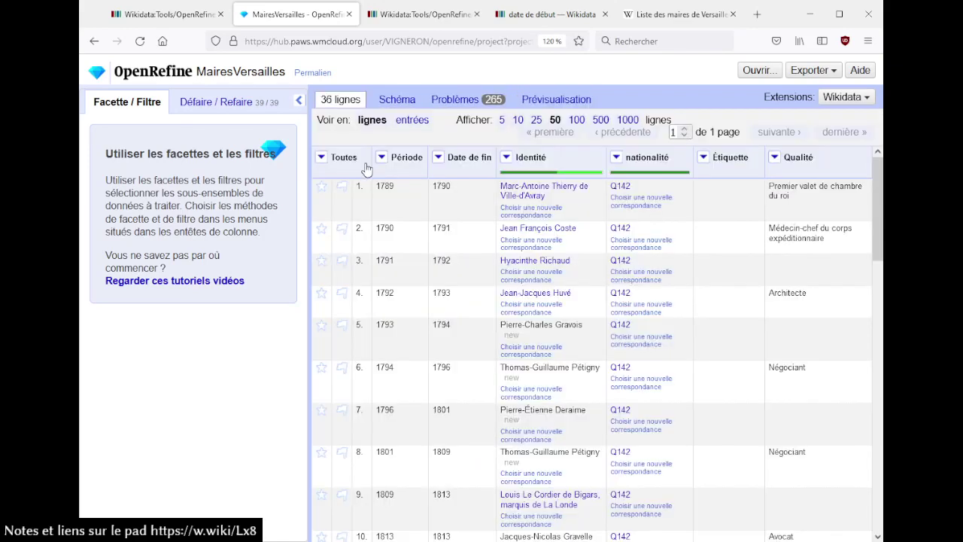
{"action": "left_click", "coordinate": [382, 158]}
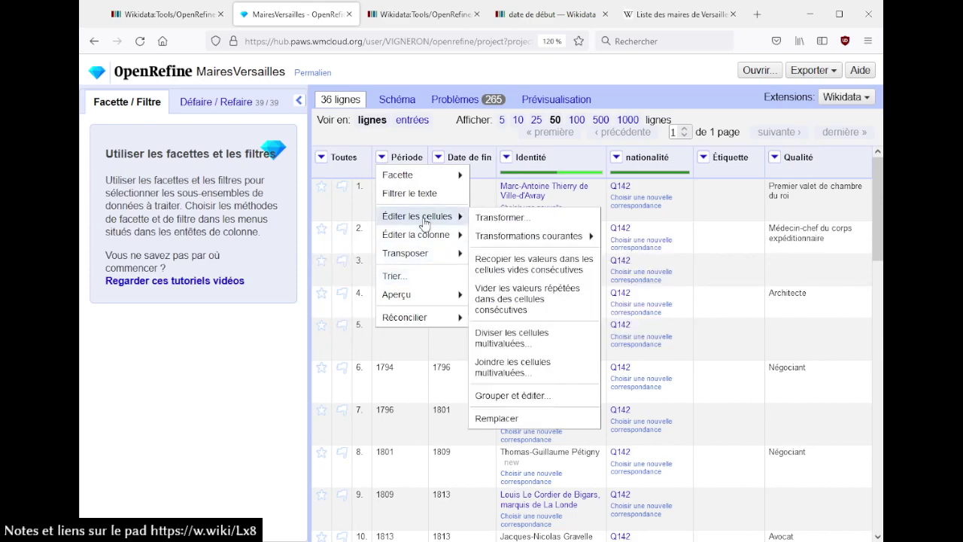
{"action": "mouse_move", "coordinate": [423, 238]}
{"action": "mouse_move", "coordinate": [516, 235]}
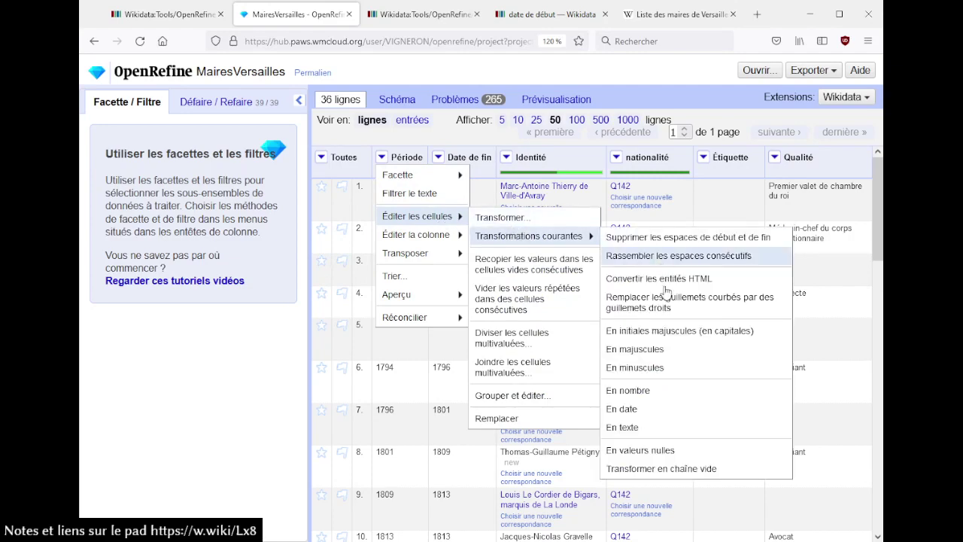
{"action": "left_click", "coordinate": [636, 410]}
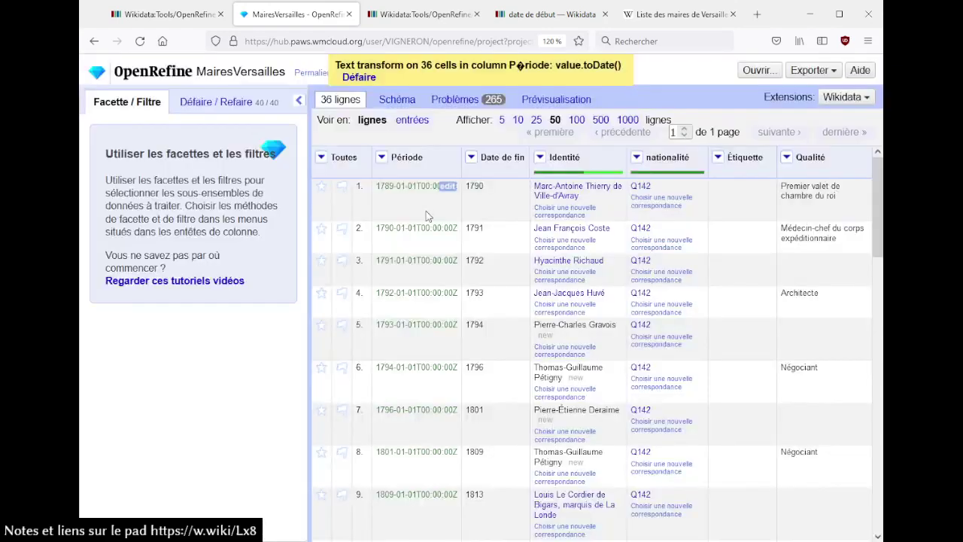
Step: Convert the Date de fin column's cells to dates with the common transformation
{"action": "left_click", "coordinate": [472, 158]}
{"action": "left_click", "coordinate": [454, 103]}
{"action": "left_click", "coordinate": [454, 101]}
{"action": "left_click", "coordinate": [393, 100]}
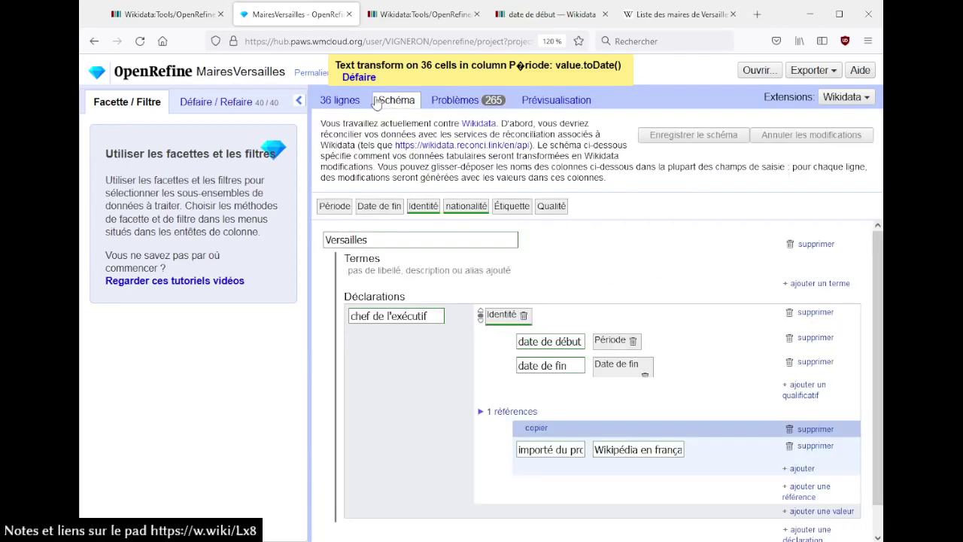
{"action": "left_click", "coordinate": [345, 101]}
{"action": "left_click", "coordinate": [472, 158]}
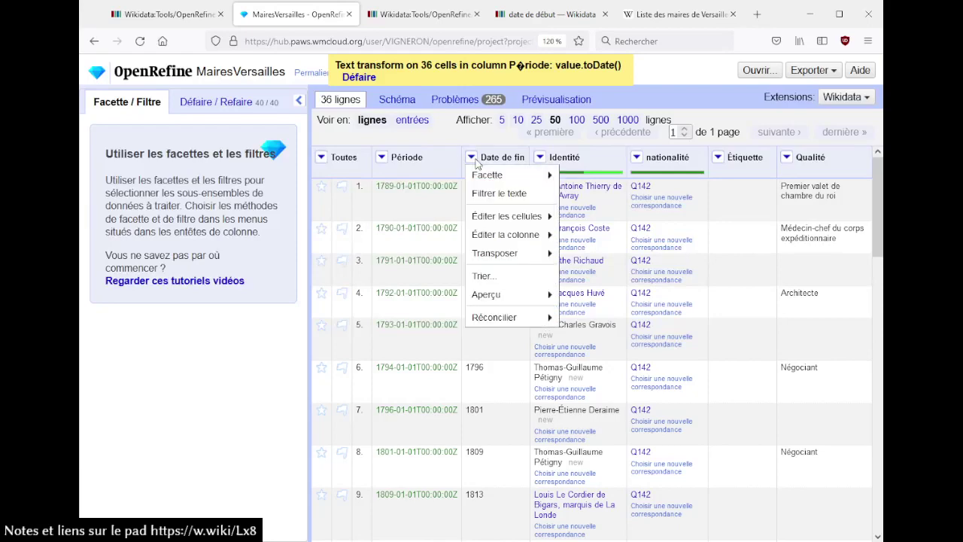
{"action": "mouse_move", "coordinate": [518, 220]}
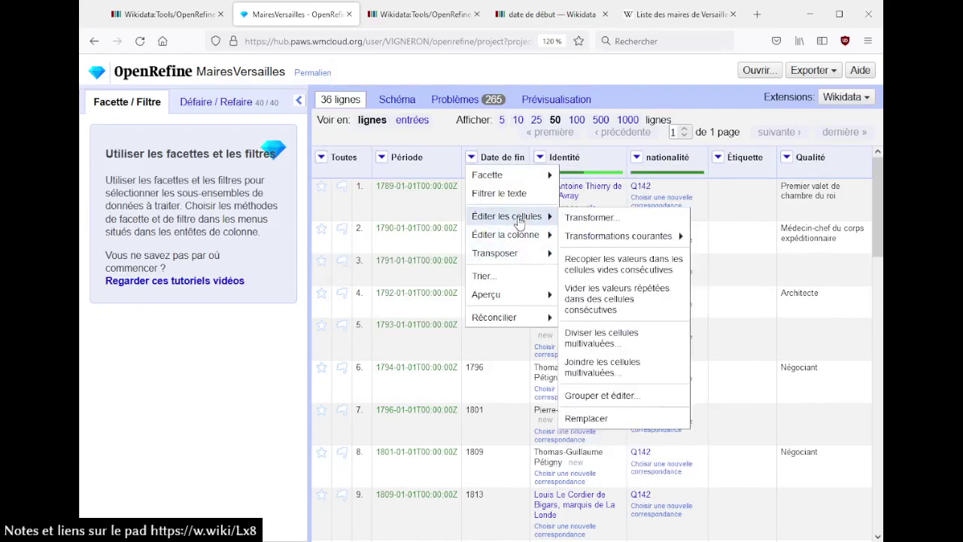
{"action": "mouse_move", "coordinate": [602, 237]}
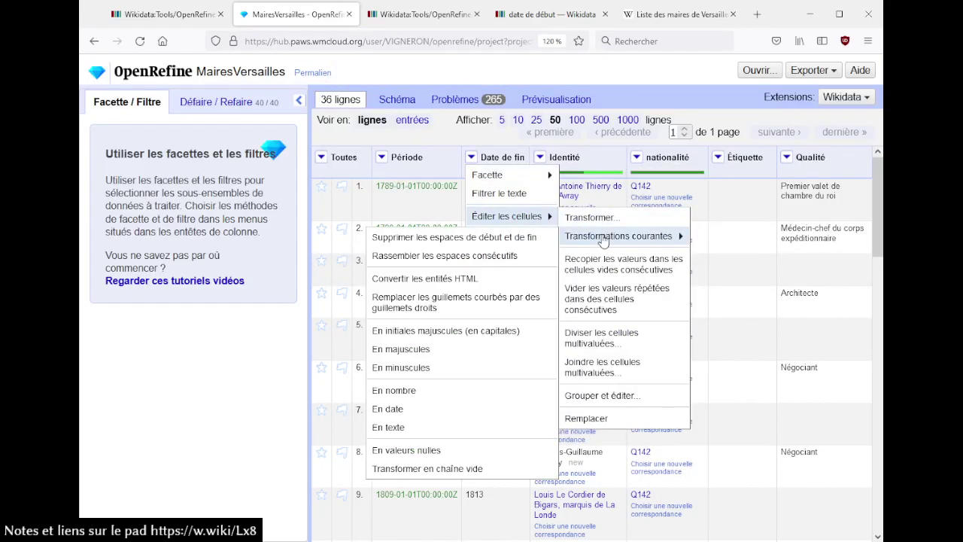
{"action": "left_click", "coordinate": [409, 411]}
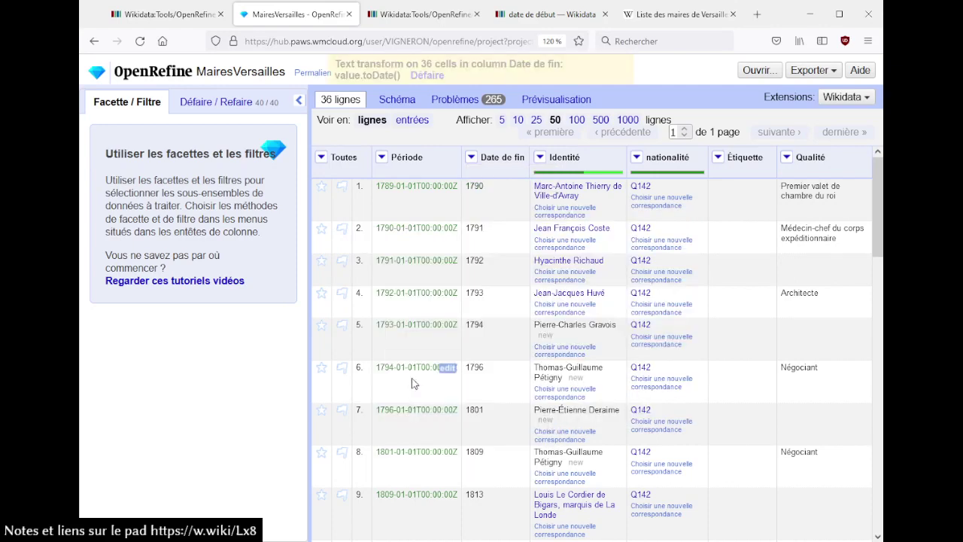
Step: Add a second item to the schema below Versailles and use the Identité column as its subject
{"action": "left_click", "coordinate": [392, 99]}
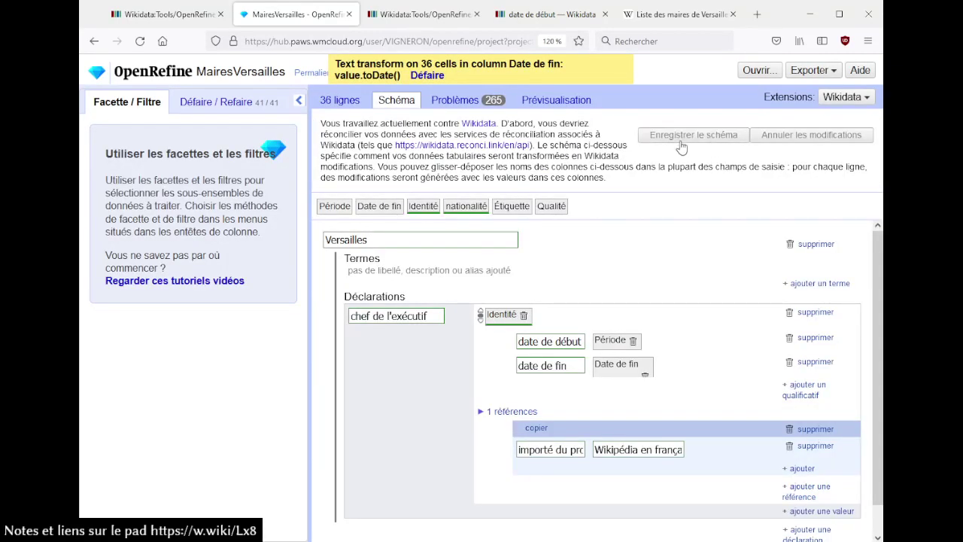
{"action": "left_click_drag", "start_coordinate": [662, 178], "coordinate": [657, 166]}
{"action": "left_click", "coordinate": [672, 187]}
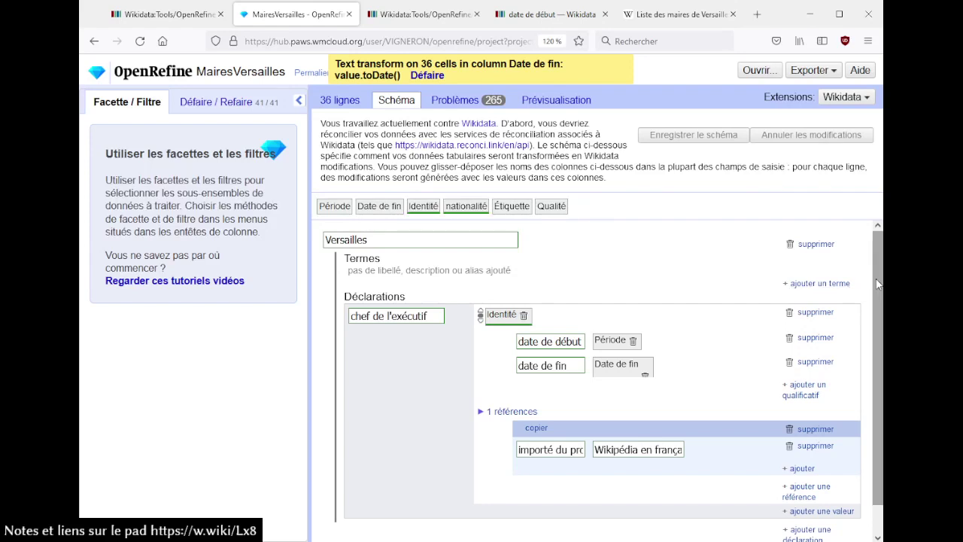
{"action": "scroll", "coordinate": [872, 331], "scroll_direction": "down", "scroll_amount": 1}
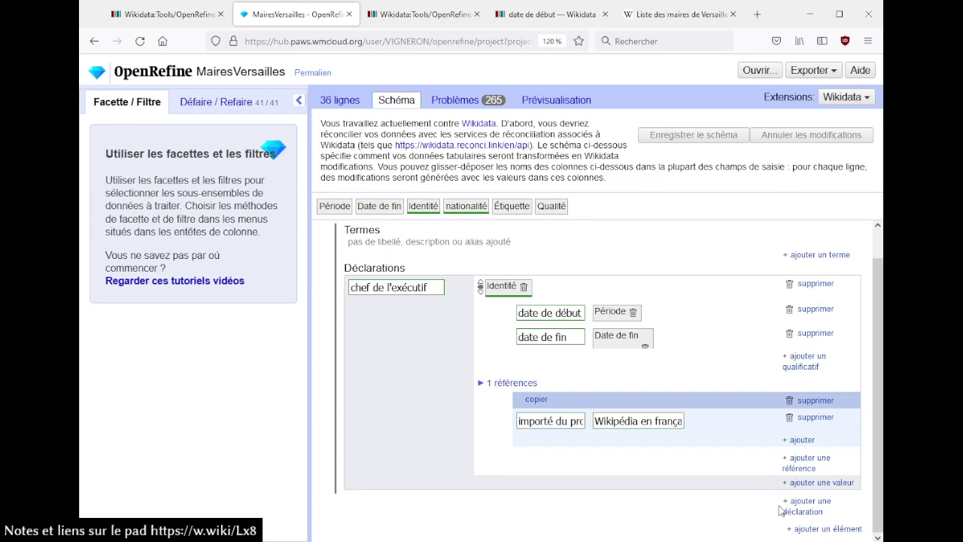
{"action": "left_click", "coordinate": [820, 529]}
{"action": "scroll", "coordinate": [401, 450], "scroll_direction": "down", "scroll_amount": 3}
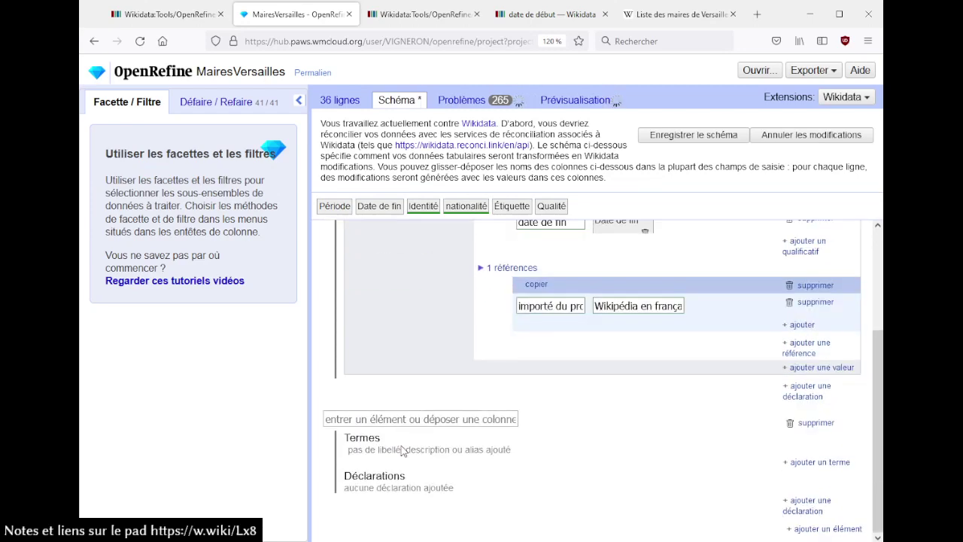
{"action": "scroll", "coordinate": [410, 361], "scroll_direction": "up", "scroll_amount": 3}
{"action": "scroll", "coordinate": [440, 271], "scroll_direction": "down", "scroll_amount": 3}
{"action": "left_click_drag", "start_coordinate": [418, 208], "coordinate": [353, 419]}
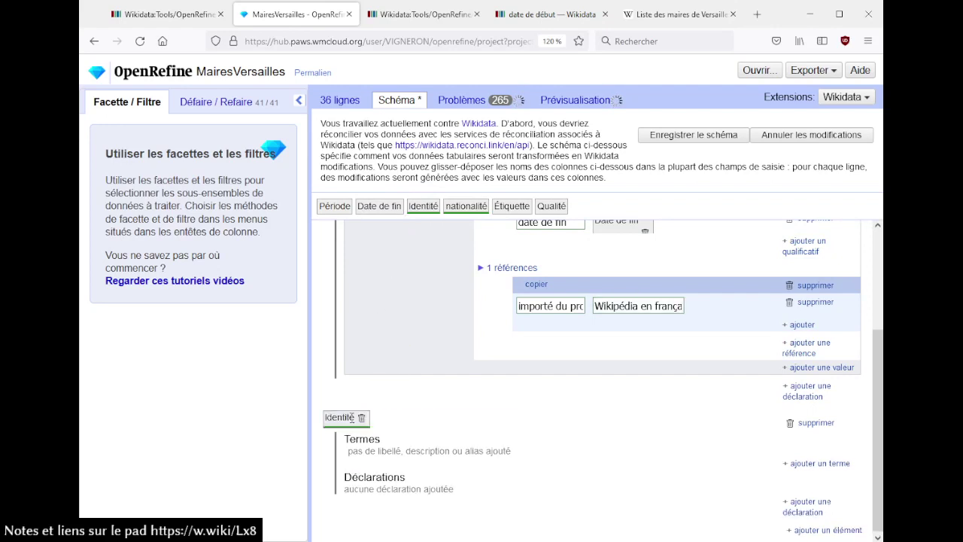
Step: Add a Libellé term in français (fr) to the Identité item, taking its value from the Identité column
{"action": "left_click", "coordinate": [799, 462]}
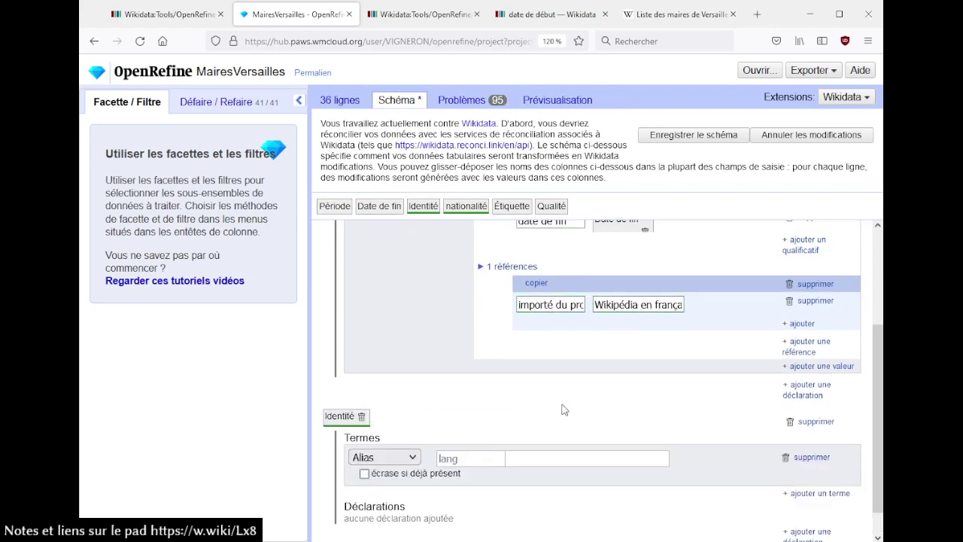
{"action": "left_click", "coordinate": [379, 478]}
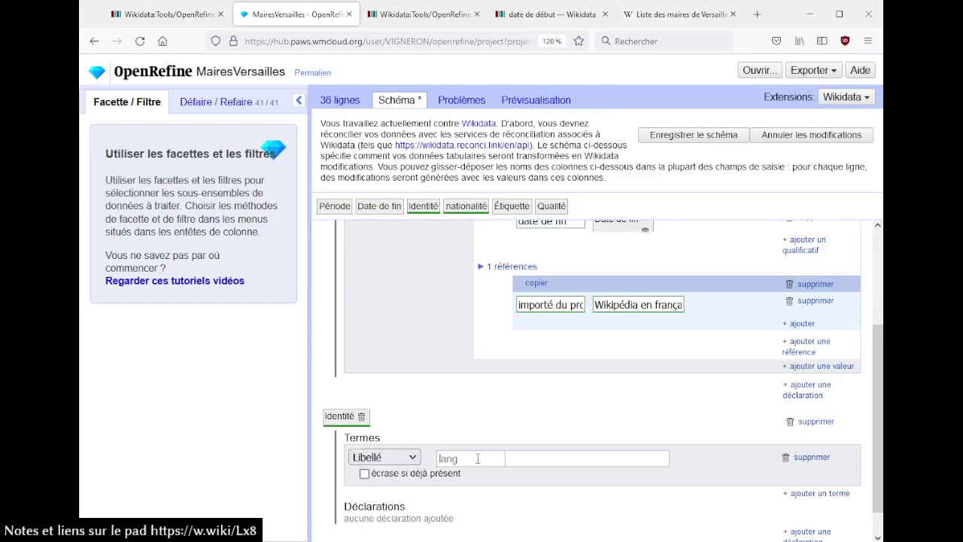
{"action": "left_click", "coordinate": [461, 454]}
{"action": "type", "text": "fr"}
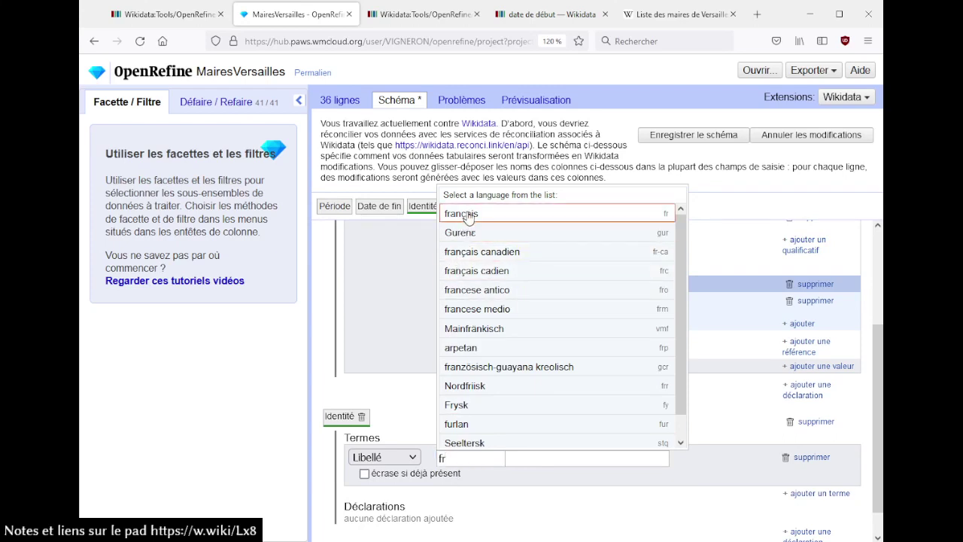
{"action": "left_click", "coordinate": [467, 216]}
{"action": "left_click_drag", "start_coordinate": [427, 205], "coordinate": [563, 457]}
{"action": "scroll", "coordinate": [602, 371], "scroll_direction": "down", "scroll_amount": 1}
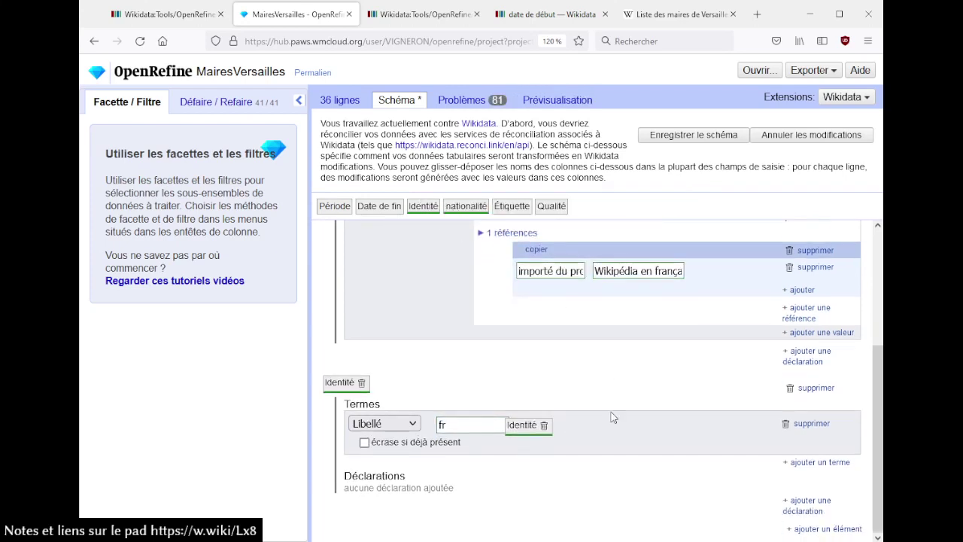
Step: Add a nature de l'élément (P31) statement with the value être humain (Q5) to the Identité item
{"action": "left_click", "coordinate": [805, 510]}
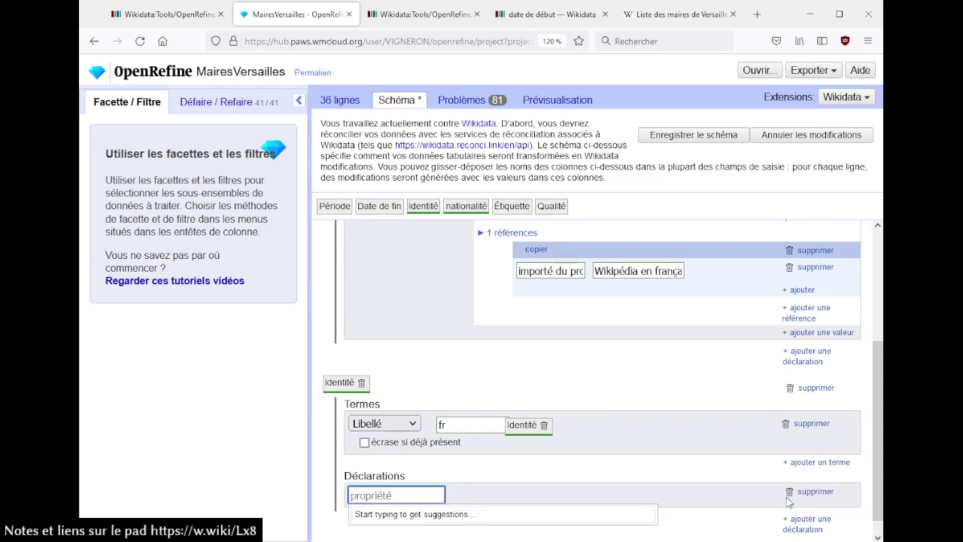
{"action": "scroll", "coordinate": [597, 392], "scroll_direction": "down", "scroll_amount": 1}
{"action": "type", "text": "P31"}
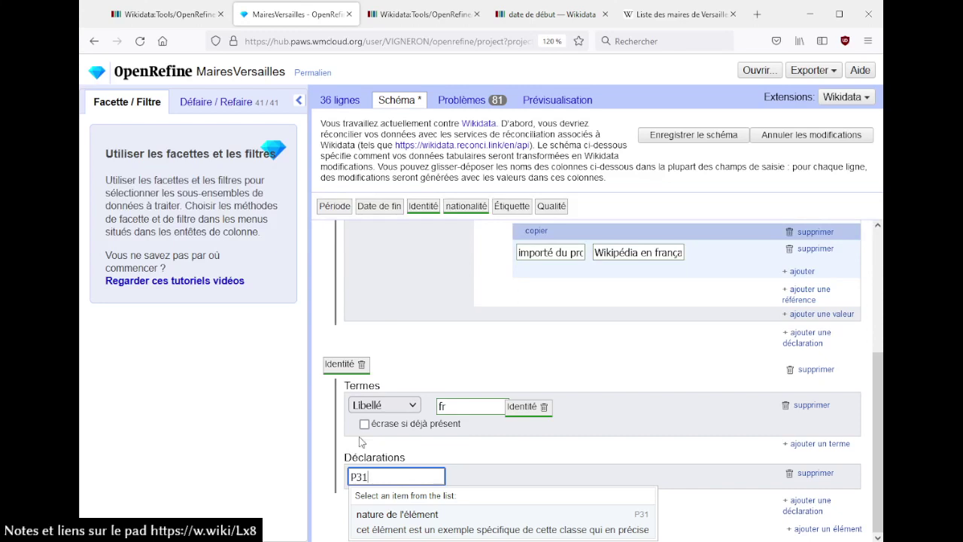
{"action": "left_click", "coordinate": [384, 522]}
{"action": "left_click", "coordinate": [579, 480]}
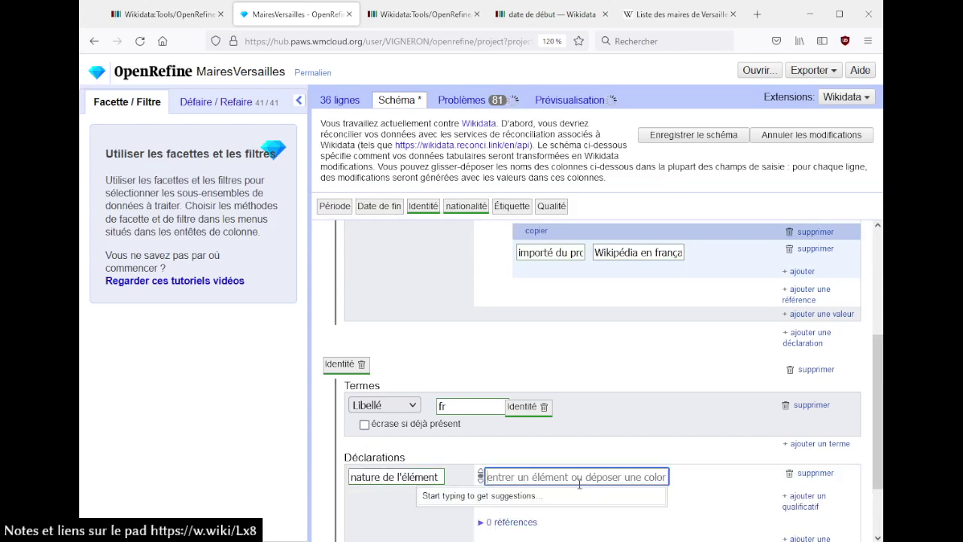
{"action": "type", "text": "être humain"}
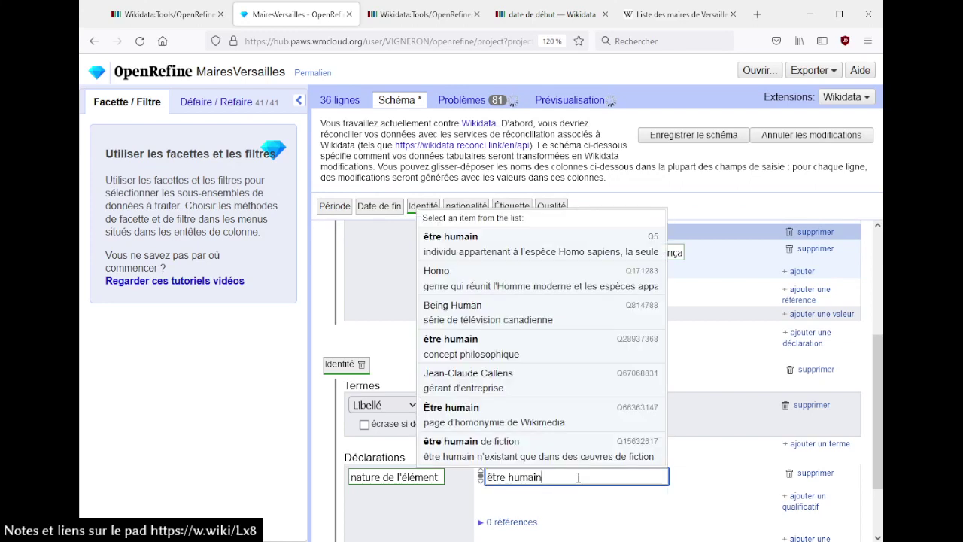
{"action": "left_click", "coordinate": [503, 252]}
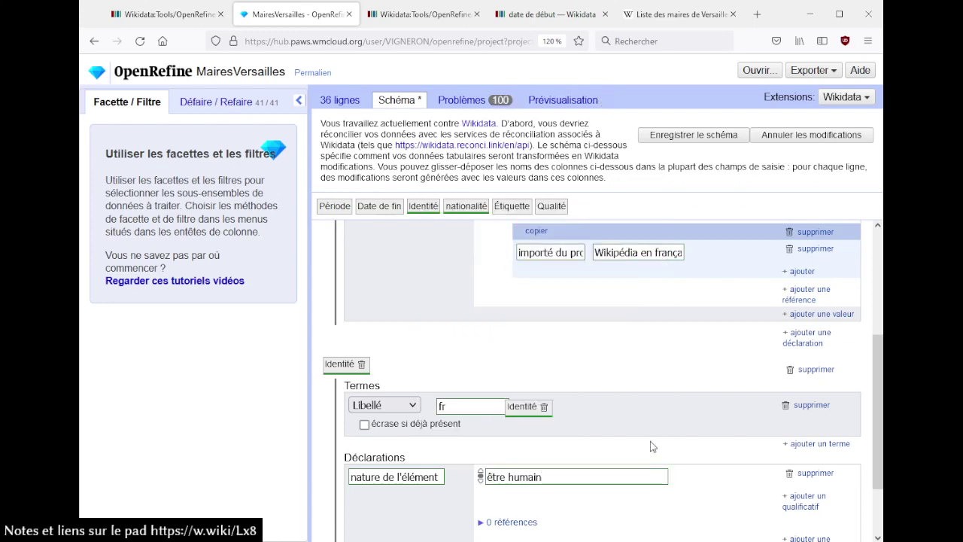
Step: Add a sexe ou genre statement to the Identité item with the value masculin (Q6581097)
{"action": "scroll", "coordinate": [651, 451], "scroll_direction": "down", "scroll_amount": 2}
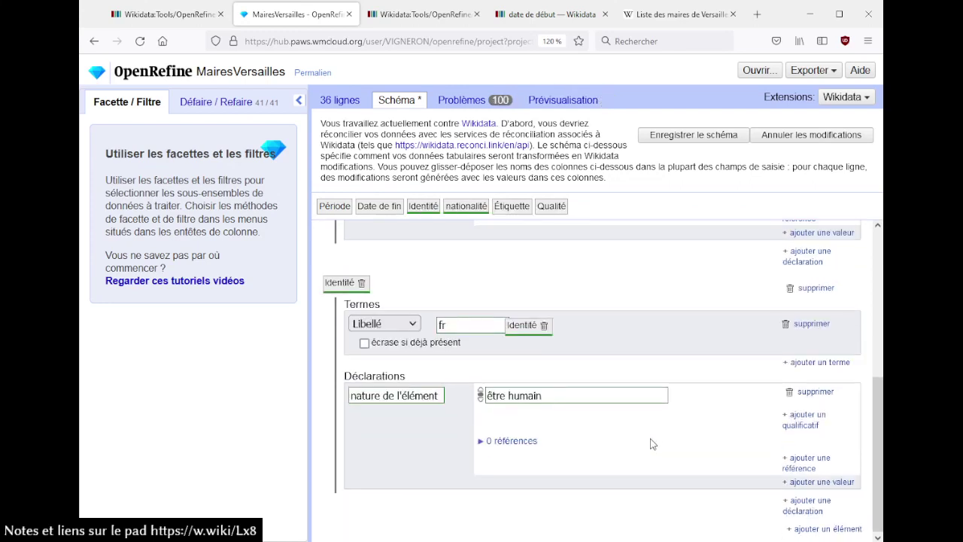
{"action": "left_click", "coordinate": [799, 510]}
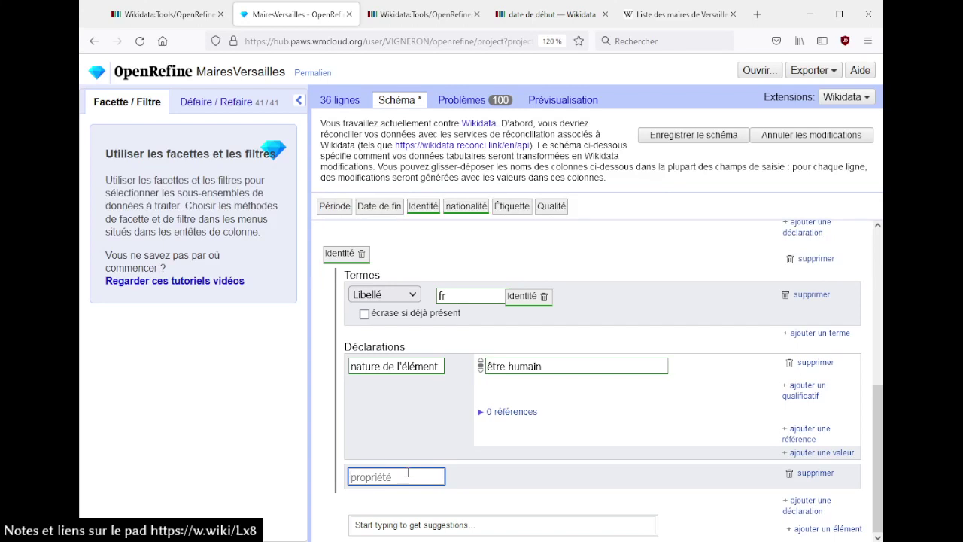
{"action": "type", "text": "genre"}
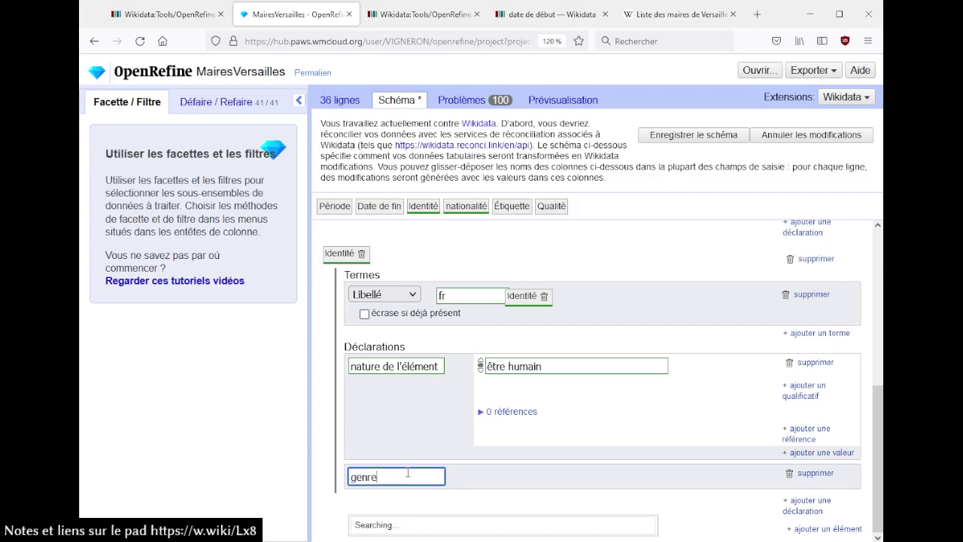
{"action": "left_click", "coordinate": [437, 237]}
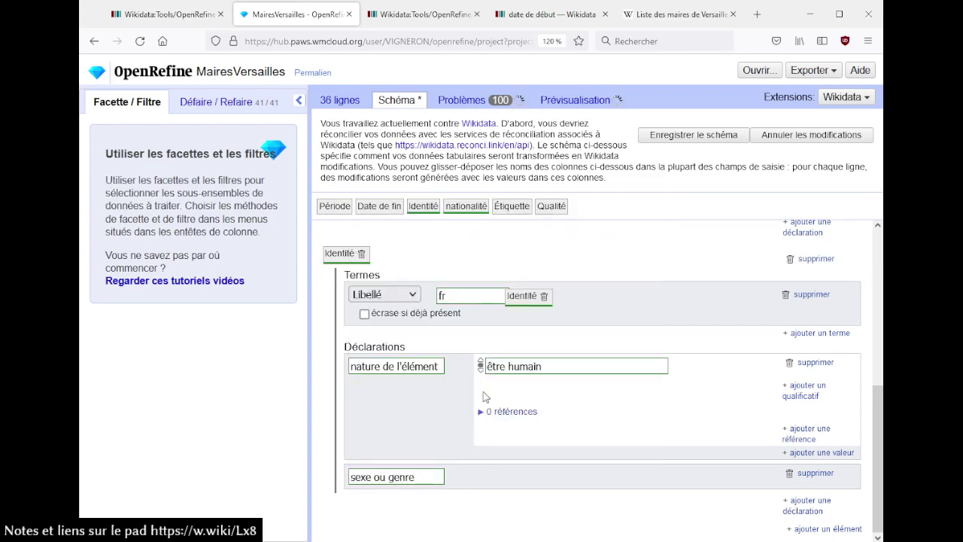
{"action": "left_click", "coordinate": [564, 477]}
{"action": "type", "text": "masc"}
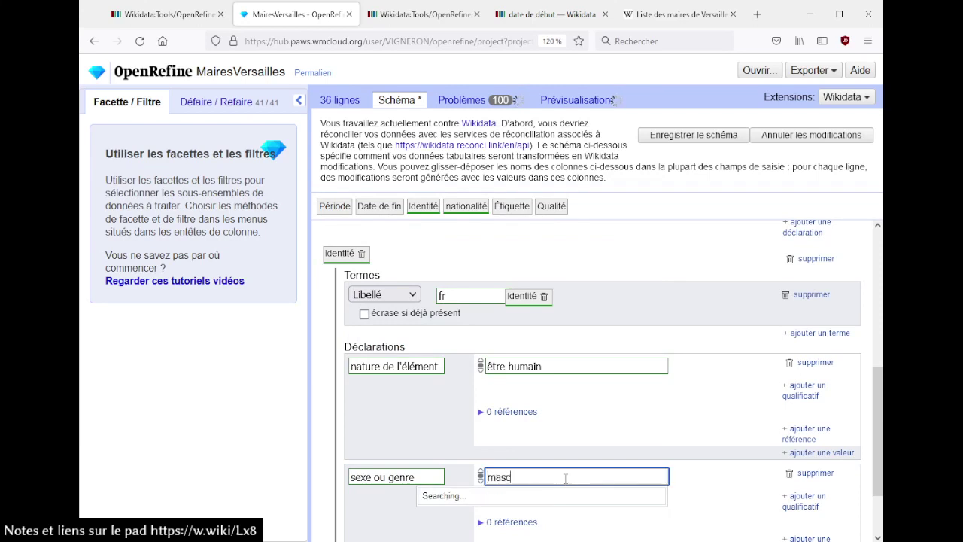
{"action": "type", "text": "ulin"}
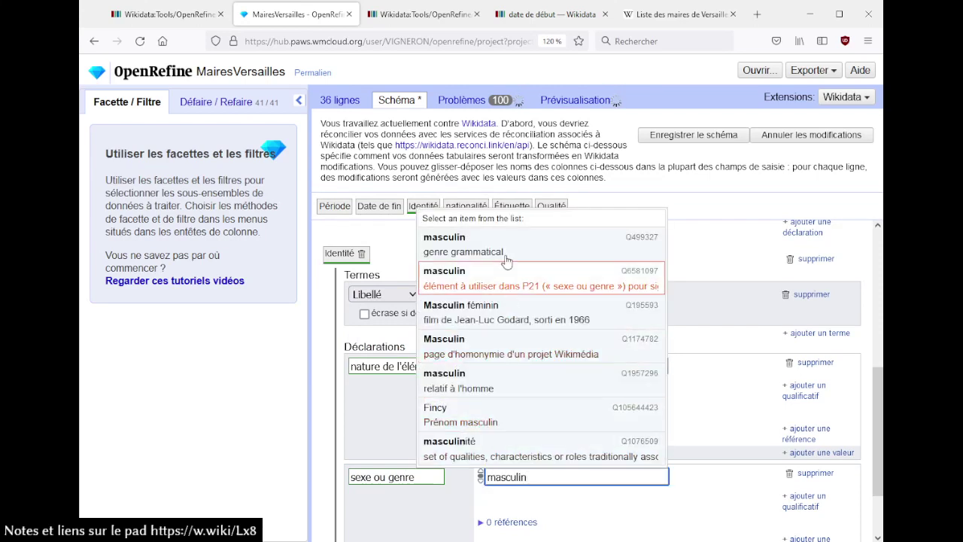
{"action": "left_click", "coordinate": [506, 278]}
{"action": "scroll", "coordinate": [710, 417], "scroll_direction": "down", "scroll_amount": 2}
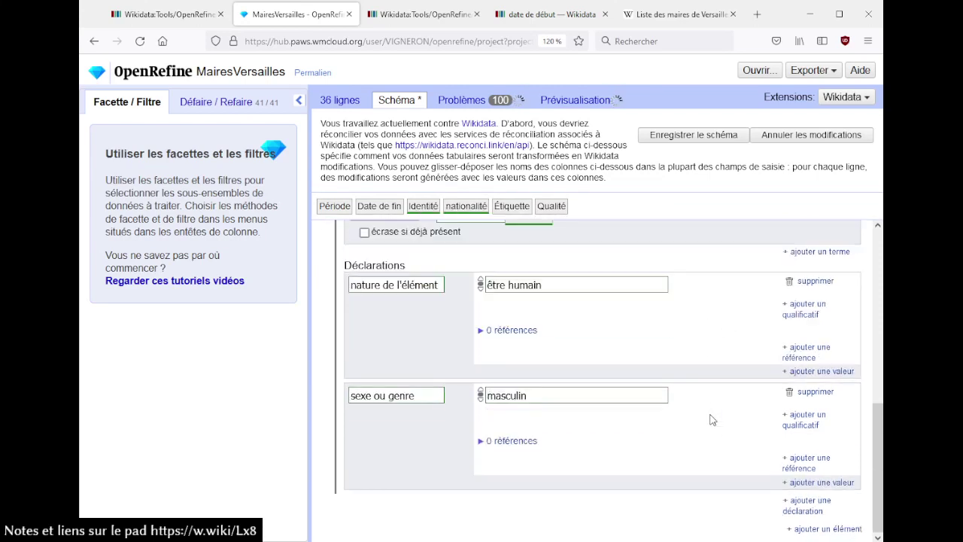
Step: Add a Description term in français (fr) reading "maire de Versailles" to the Identité item
{"action": "scroll", "coordinate": [718, 395], "scroll_direction": "up", "scroll_amount": 4}
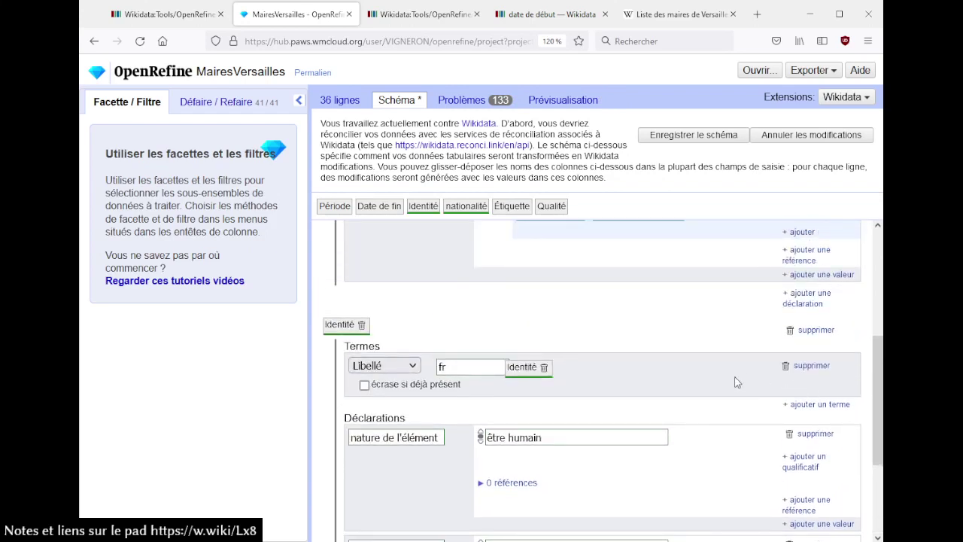
{"action": "left_click", "coordinate": [799, 405]}
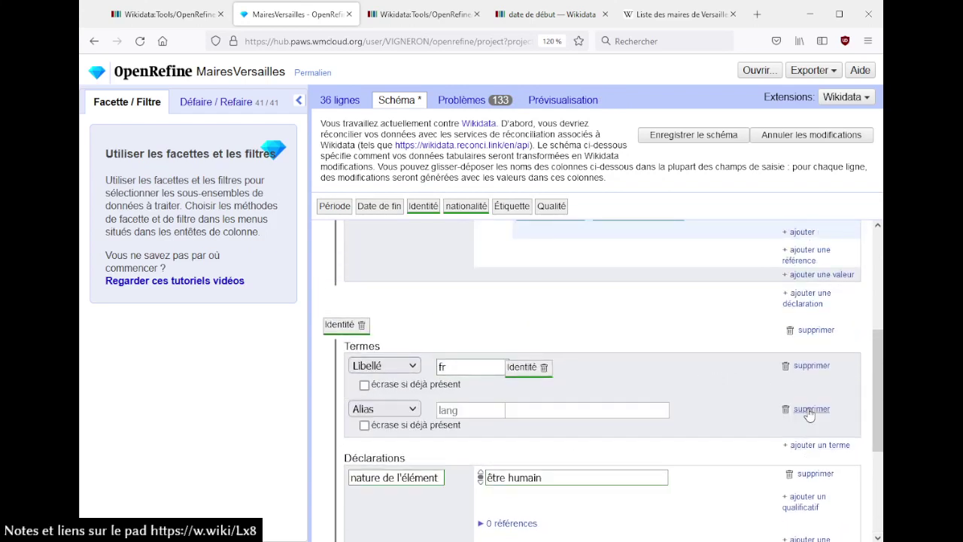
{"action": "left_click", "coordinate": [383, 408]}
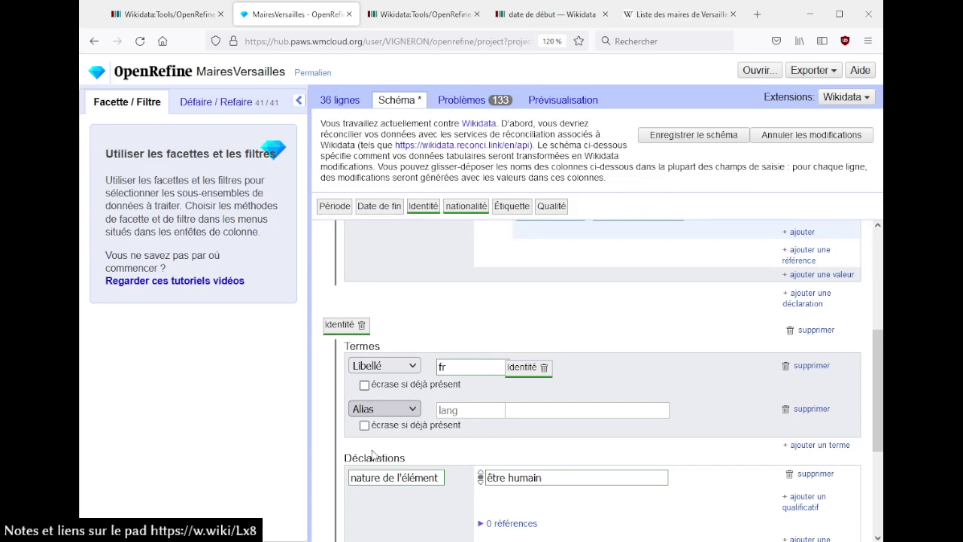
{"action": "left_click", "coordinate": [373, 460]}
{"action": "left_click", "coordinate": [446, 410]}
{"action": "type", "text": "fr"}
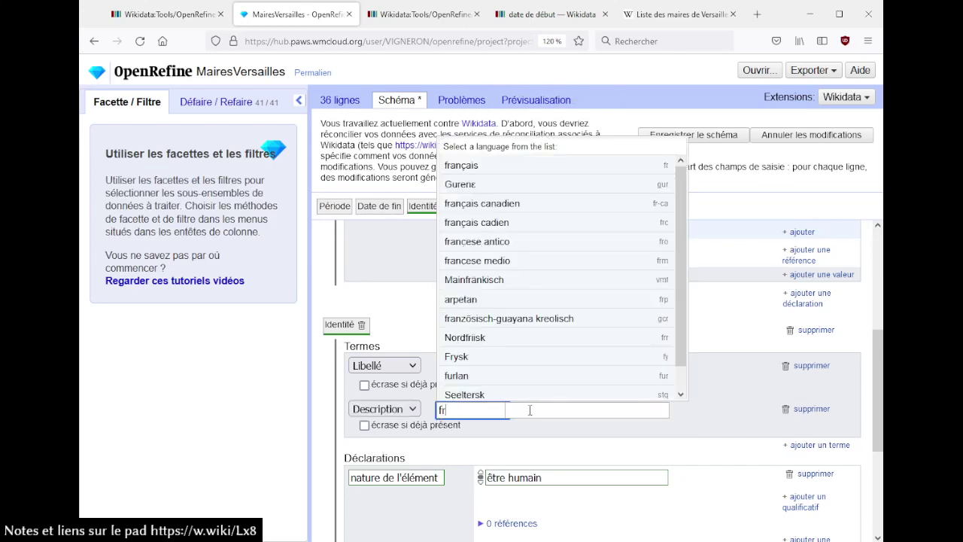
{"action": "left_click", "coordinate": [531, 412]}
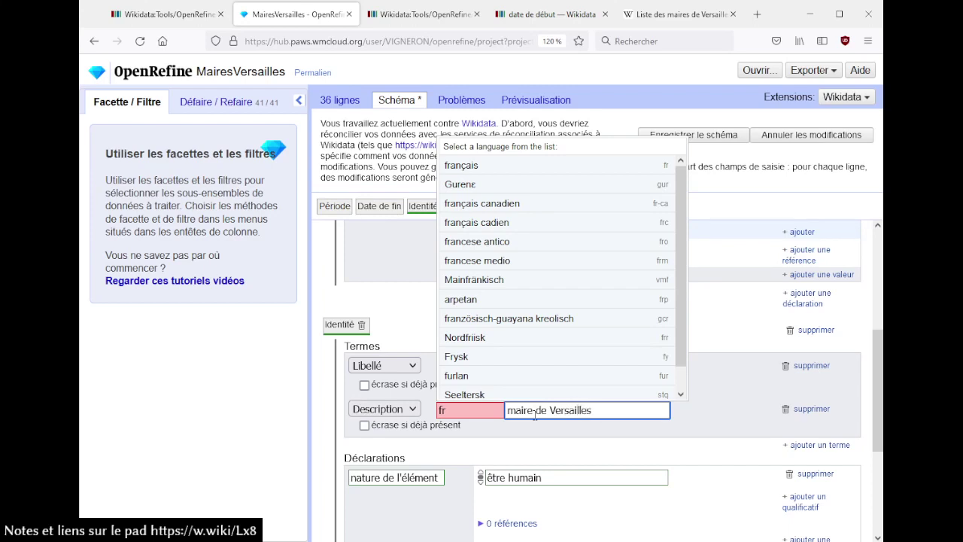
{"action": "left_click", "coordinate": [451, 410]}
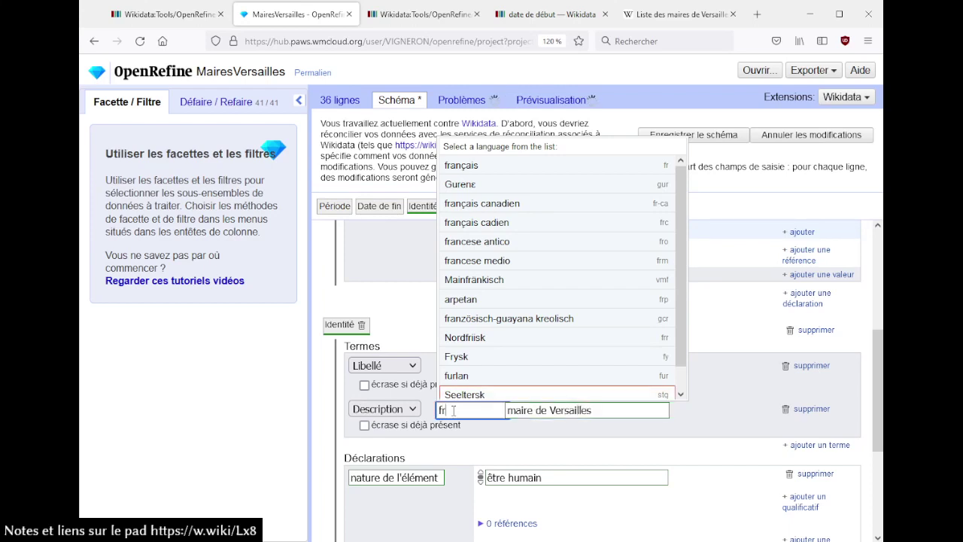
{"action": "left_click", "coordinate": [496, 167]}
Step: Add a fonction (P39) statement to the Identité item with the value maire de Versailles
{"action": "scroll", "coordinate": [703, 372], "scroll_direction": "down", "scroll_amount": 5}
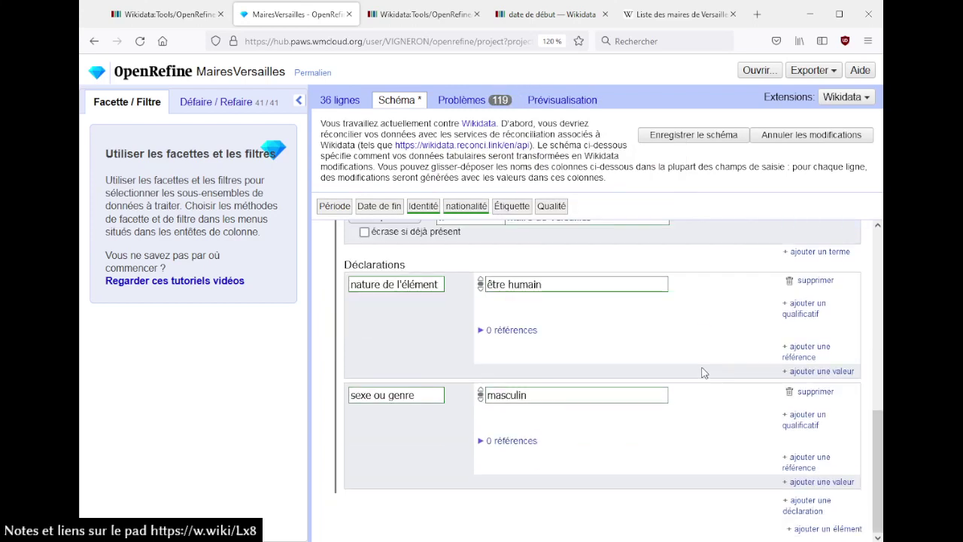
{"action": "left_click", "coordinate": [805, 505]}
{"action": "type", "text": "fonction"}
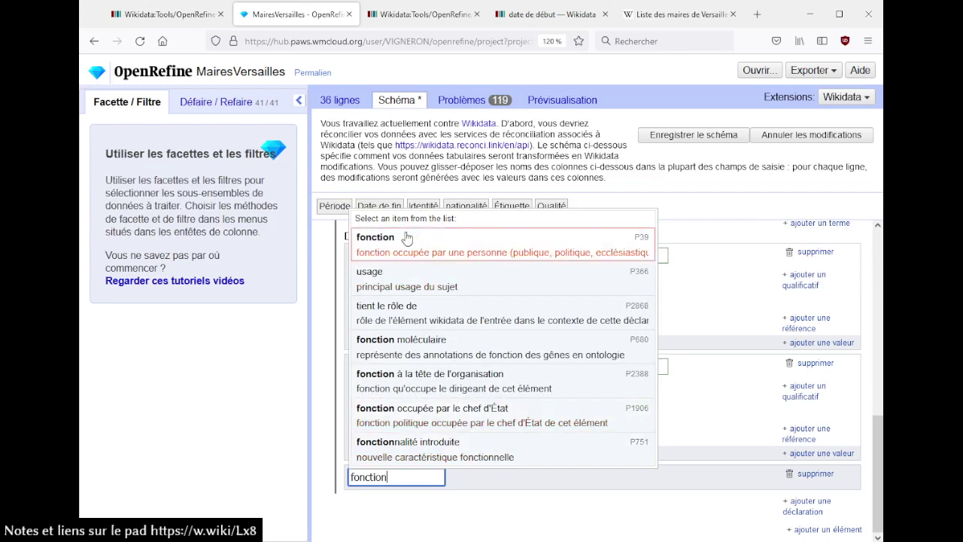
{"action": "left_click", "coordinate": [406, 240]}
{"action": "left_click", "coordinate": [552, 477]}
{"action": "type", "text": "mai"}
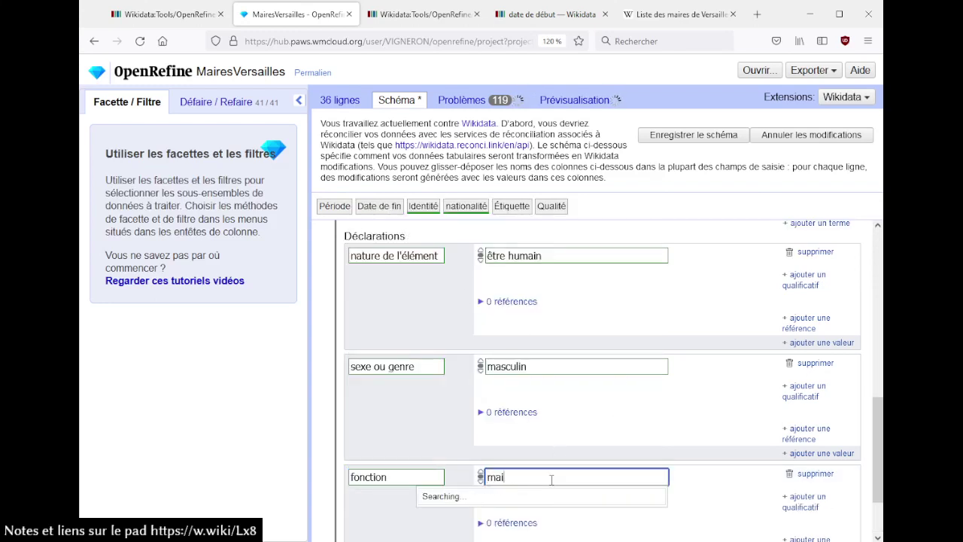
{"action": "type", "text": "re de versaill"}
{"action": "left_click", "coordinate": [542, 523]}
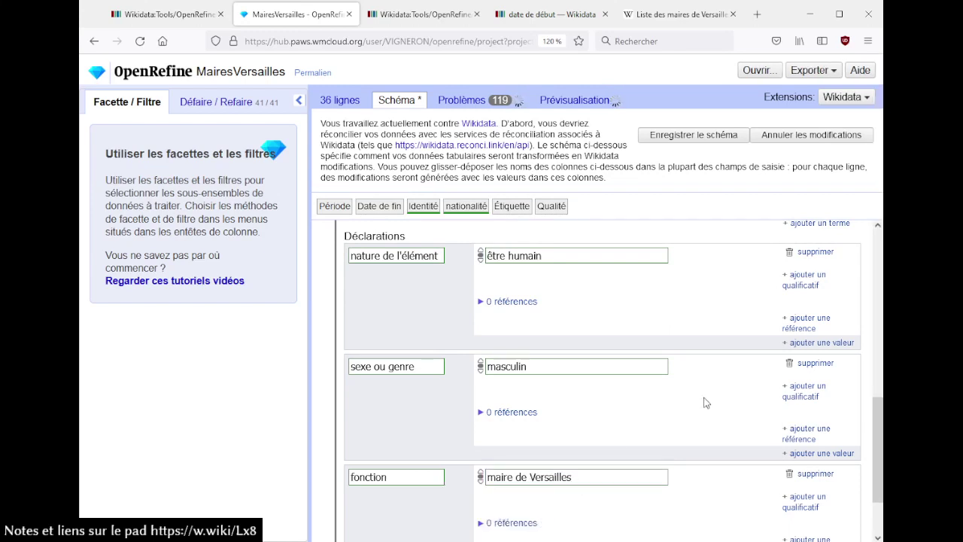
Step: Add a date de début (P580) qualifier to the fonction statement, taking its value from the Période column
{"action": "scroll", "coordinate": [722, 407], "scroll_direction": "down", "scroll_amount": 2}
{"action": "left_click", "coordinate": [801, 425]}
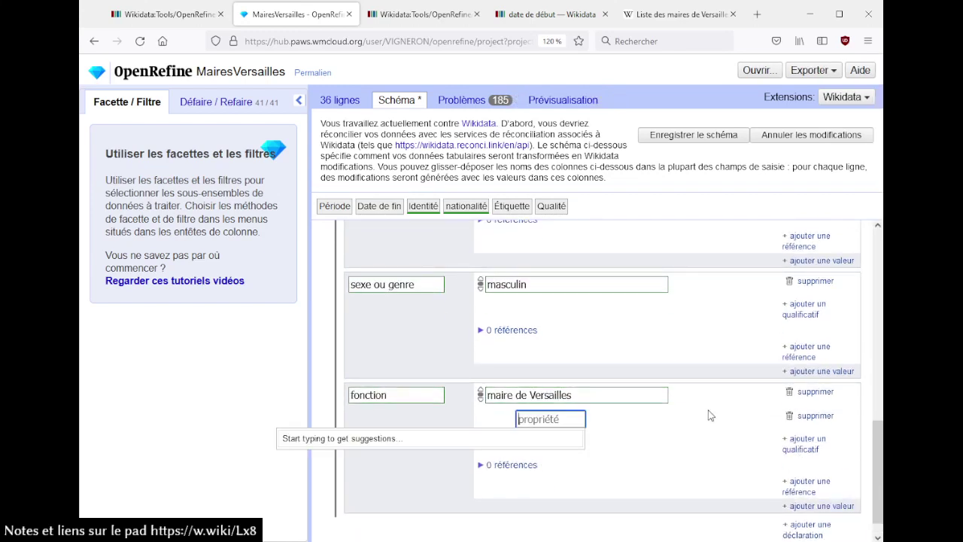
{"action": "type", "text": "p"}
{"action": "key", "text": "BackSpace"}
{"action": "type", "text": "da"}
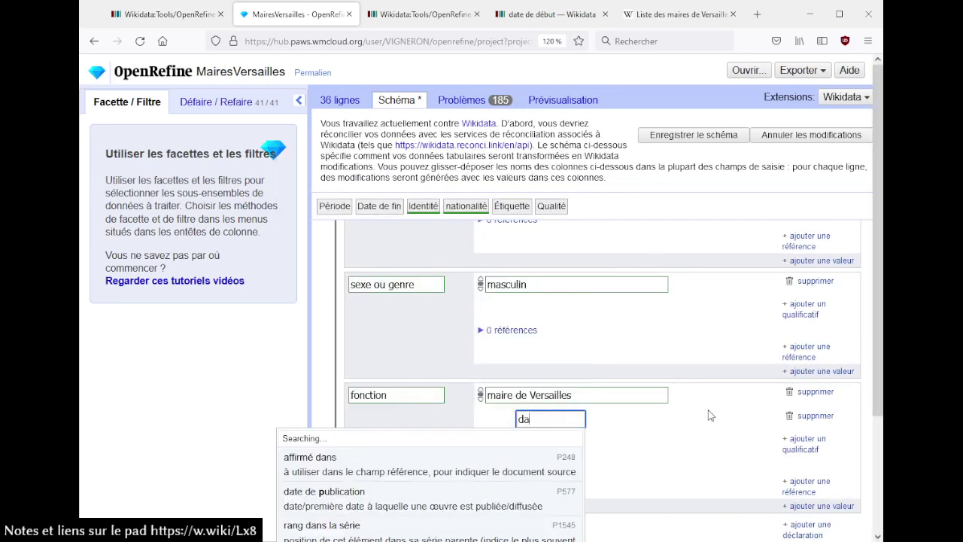
{"action": "type", "text": "te de d"}
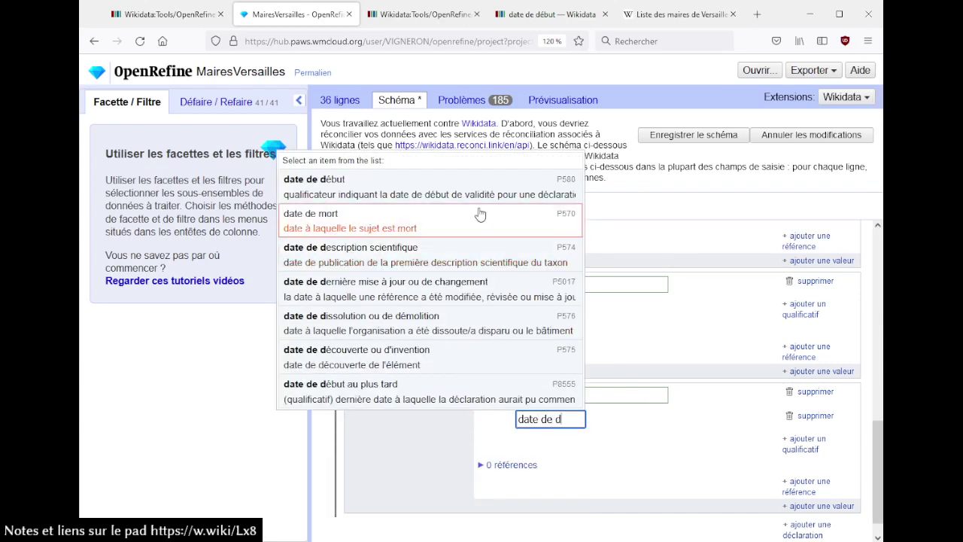
{"action": "left_click", "coordinate": [376, 186]}
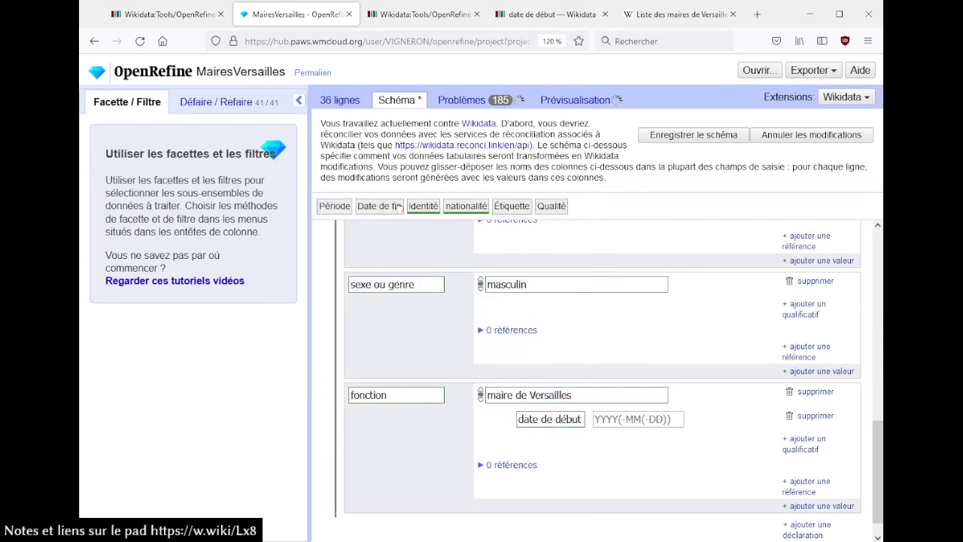
{"action": "left_click_drag", "start_coordinate": [335, 206], "coordinate": [607, 425]}
Step: Add a date de fin (P582) qualifier to the fonction statement, taking its value from the Date de fin column
{"action": "left_click", "coordinate": [807, 447]}
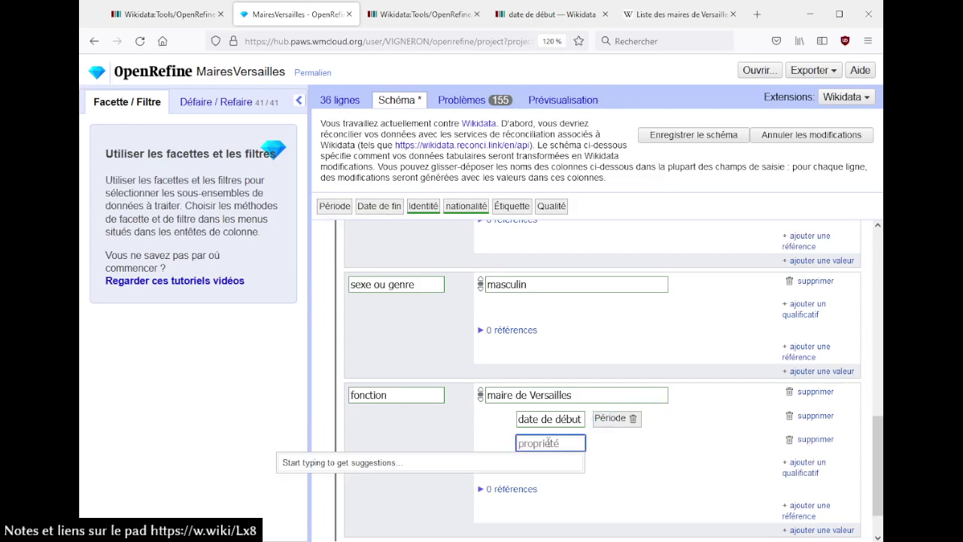
{"action": "type", "text": "date de fin"}
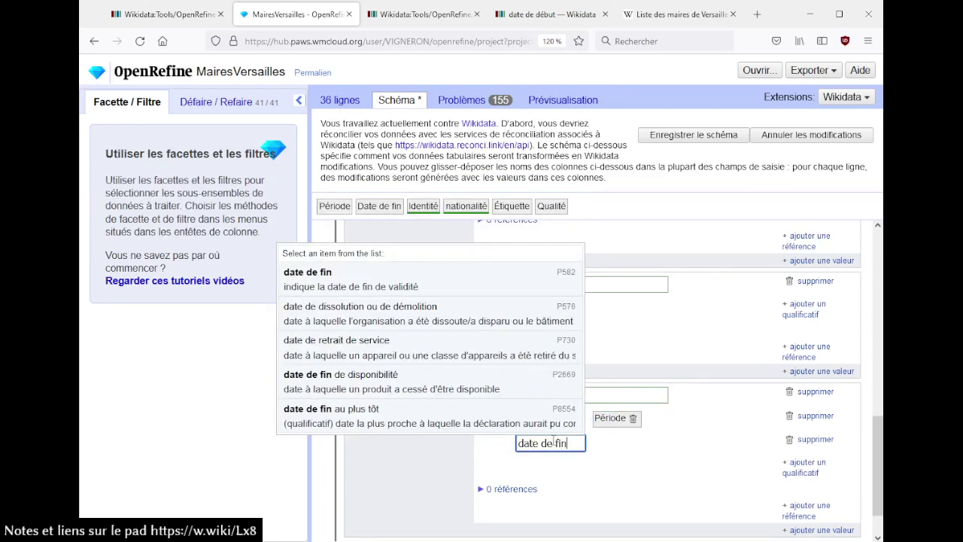
{"action": "left_click", "coordinate": [499, 279]}
{"action": "left_click_drag", "start_coordinate": [379, 205], "coordinate": [636, 436]}
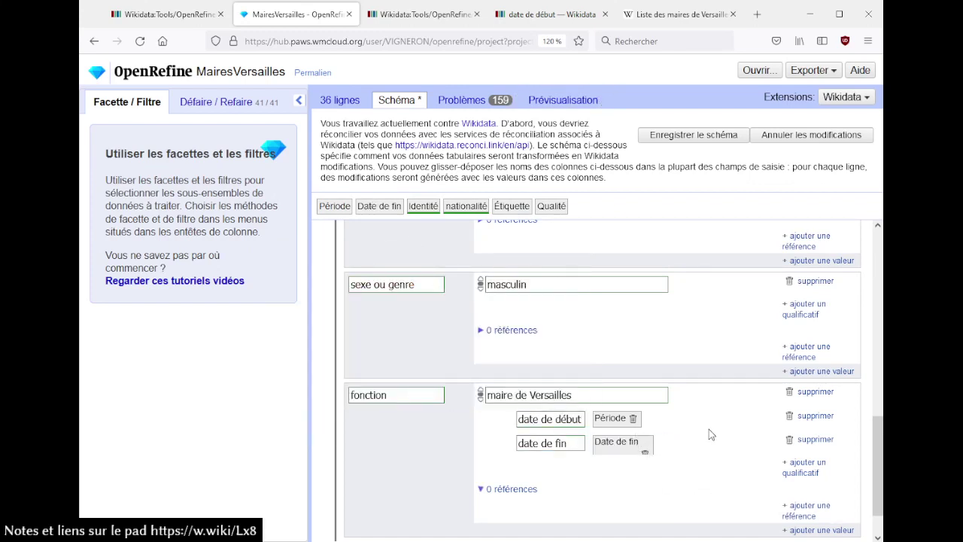
Step: Review the Identité item's terms and statements and save the schema
{"action": "scroll", "coordinate": [711, 427], "scroll_direction": "up", "scroll_amount": 3}
{"action": "scroll", "coordinate": [715, 425], "scroll_direction": "up", "scroll_amount": 2}
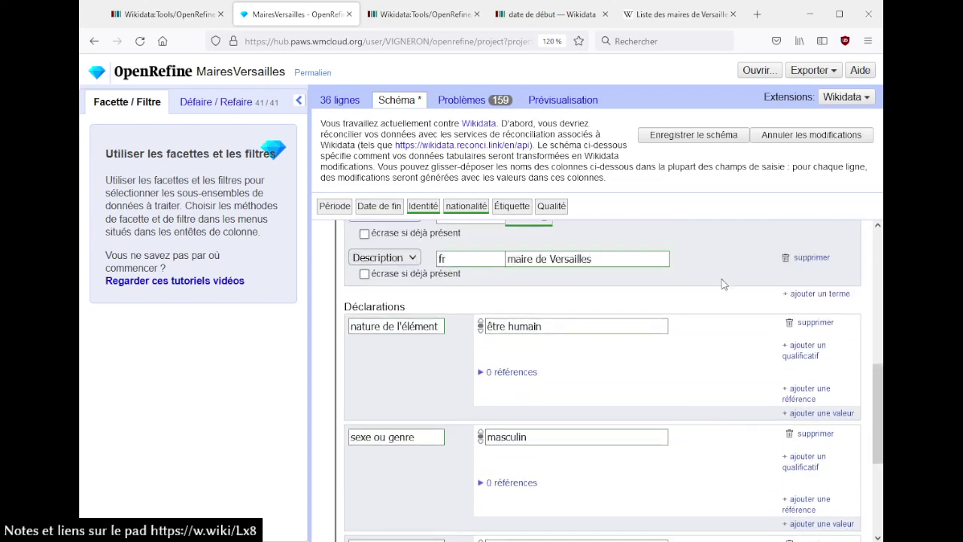
{"action": "left_click", "coordinate": [680, 135]}
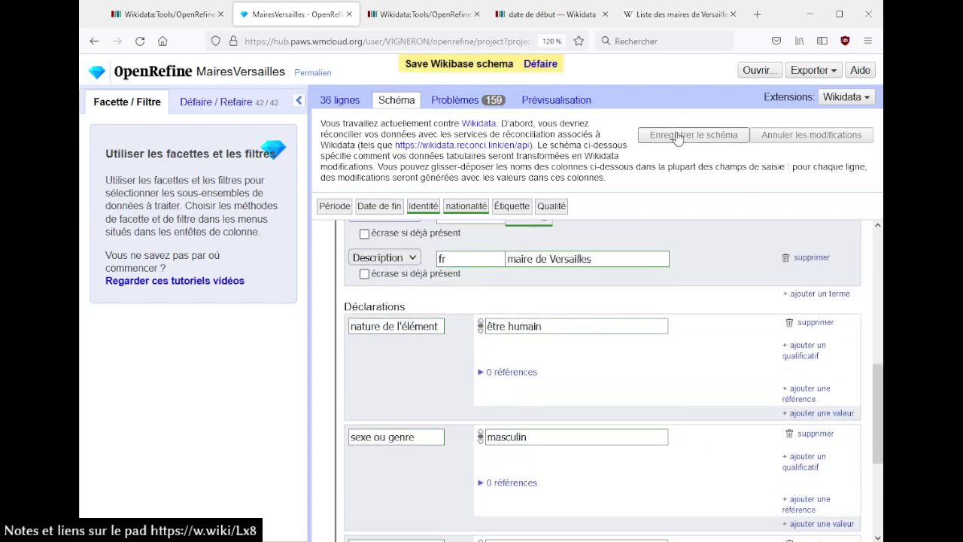
Step: Review the issues reported for the schema and open the chef de l'exécutif (P6) property page in a background tab
{"action": "left_click", "coordinate": [459, 103]}
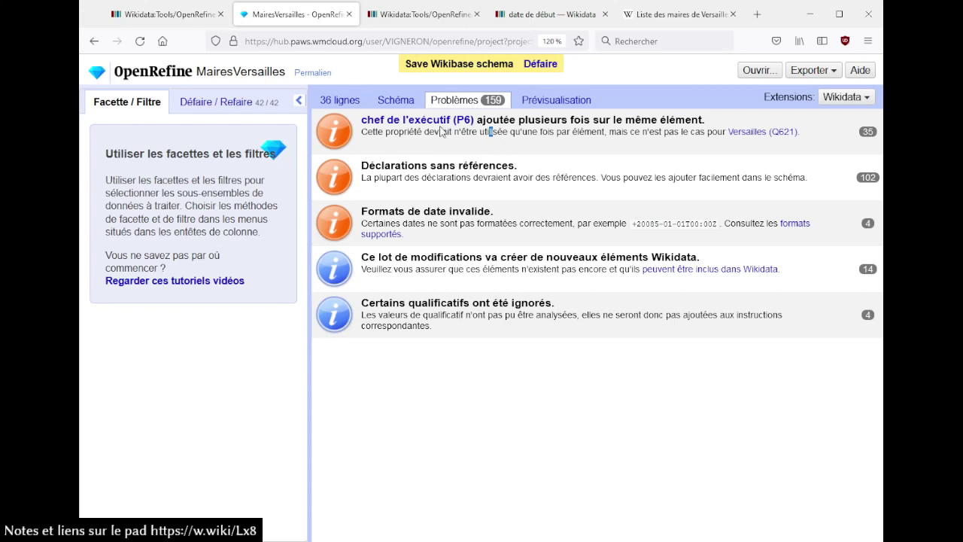
{"action": "middle_click", "coordinate": [418, 119]}
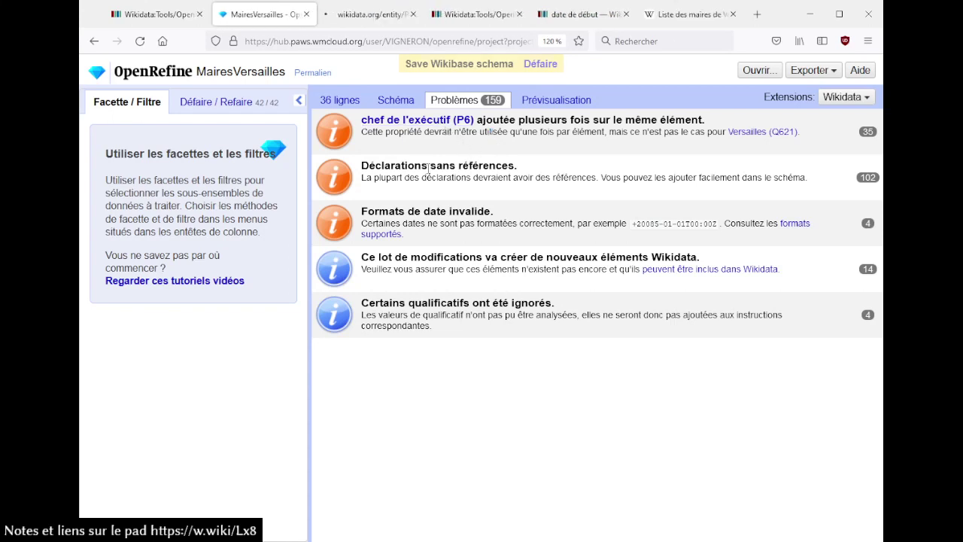
{"action": "left_click_drag", "start_coordinate": [401, 165], "coordinate": [472, 178]}
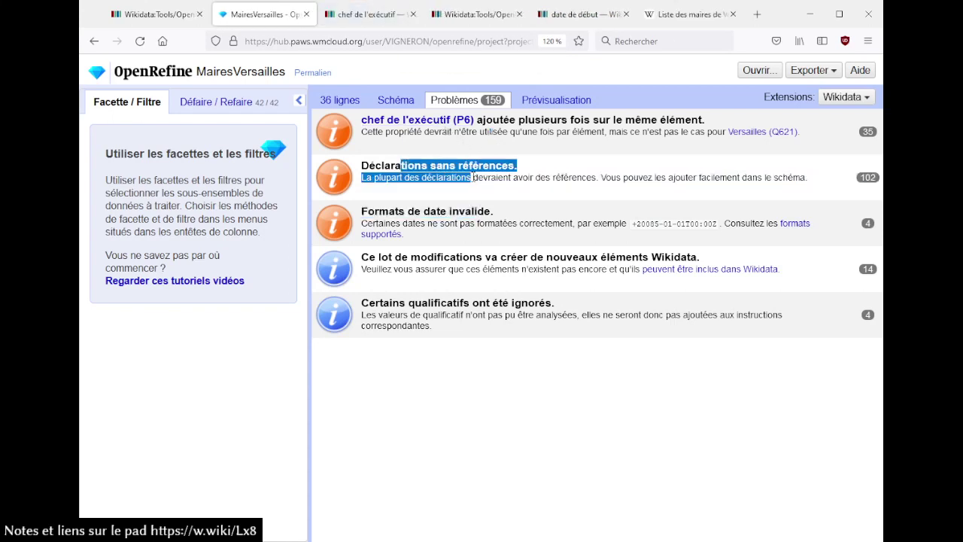
{"action": "left_click", "coordinate": [473, 178]}
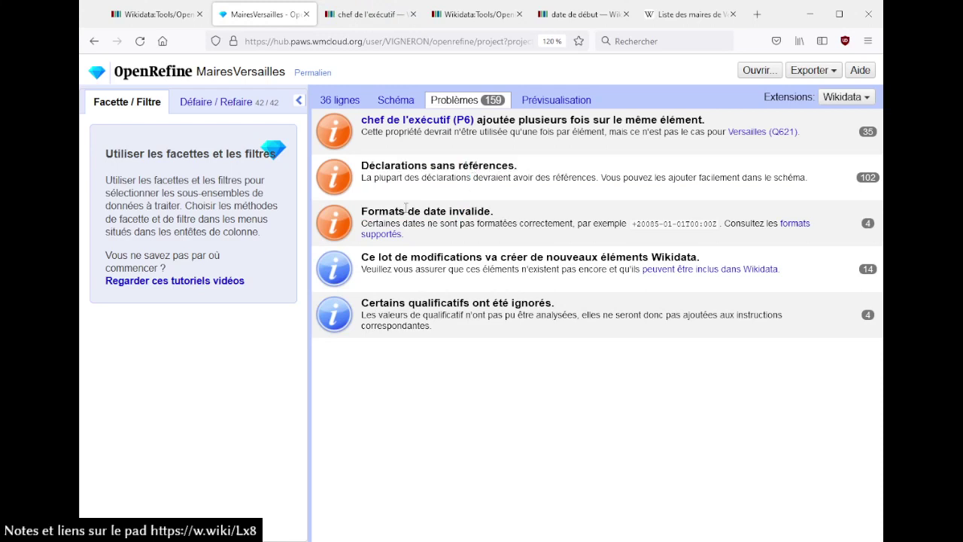
Step: Read the reported issues on invalid date formats, new Wikidata items and ignored qualifiers
{"action": "left_click_drag", "start_coordinate": [396, 211], "coordinate": [465, 239]}
{"action": "left_click", "coordinate": [467, 241]}
{"action": "left_click_drag", "start_coordinate": [401, 263], "coordinate": [543, 269]}
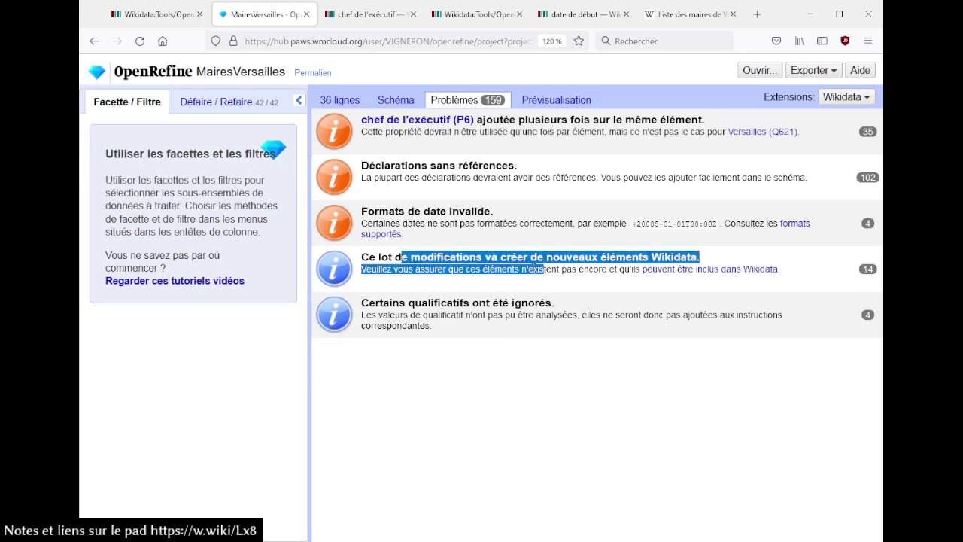
{"action": "left_click_drag", "start_coordinate": [391, 304], "coordinate": [487, 303]}
{"action": "left_click", "coordinate": [492, 308]}
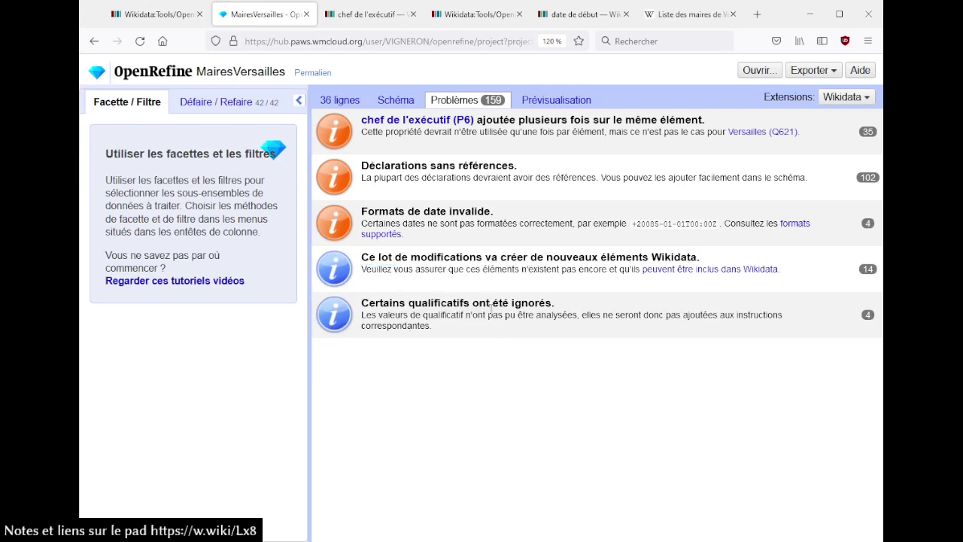
Step: Preview the Wikidata edits and examine the date de début and date de fin qualifiers on the new mayor items
{"action": "left_click", "coordinate": [342, 100]}
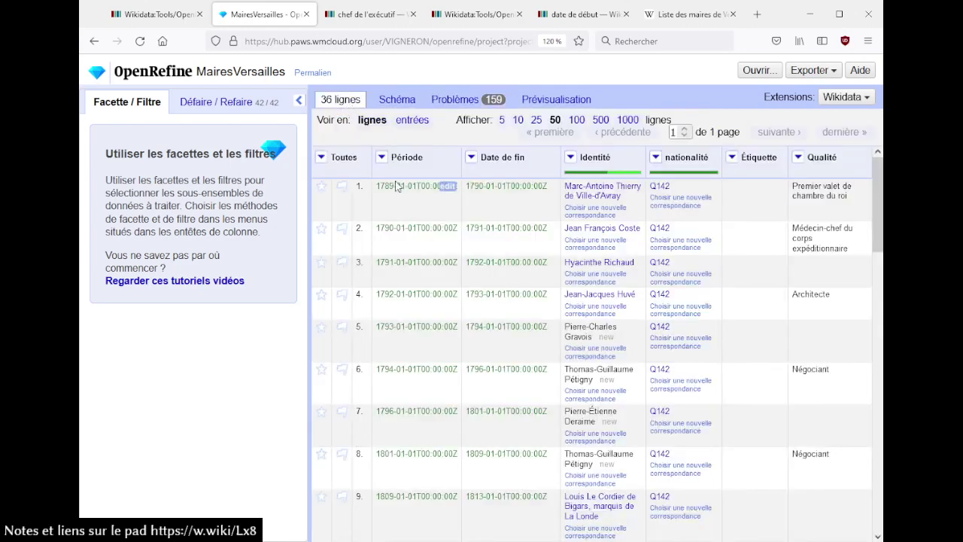
{"action": "left_click", "coordinate": [381, 157]}
{"action": "mouse_move", "coordinate": [402, 239]}
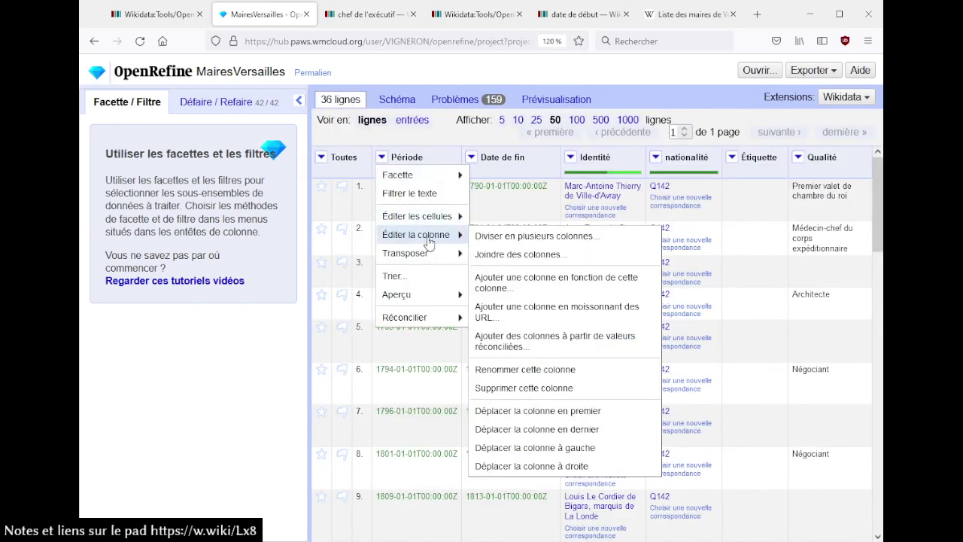
{"action": "left_click", "coordinate": [555, 106]}
{"action": "left_click", "coordinate": [553, 101]}
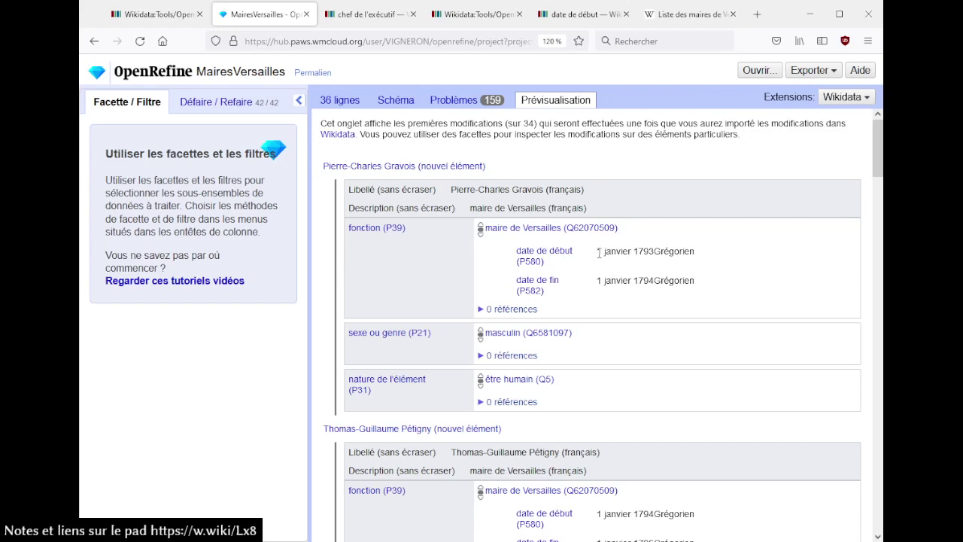
{"action": "left_click_drag", "start_coordinate": [599, 253], "coordinate": [703, 257]}
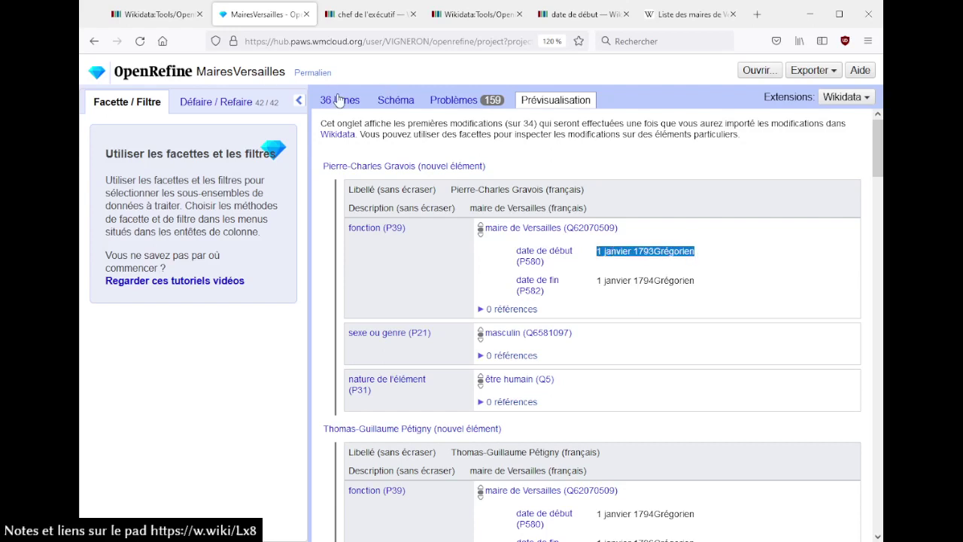
{"action": "scroll", "coordinate": [665, 278], "scroll_direction": "down", "scroll_amount": 15}
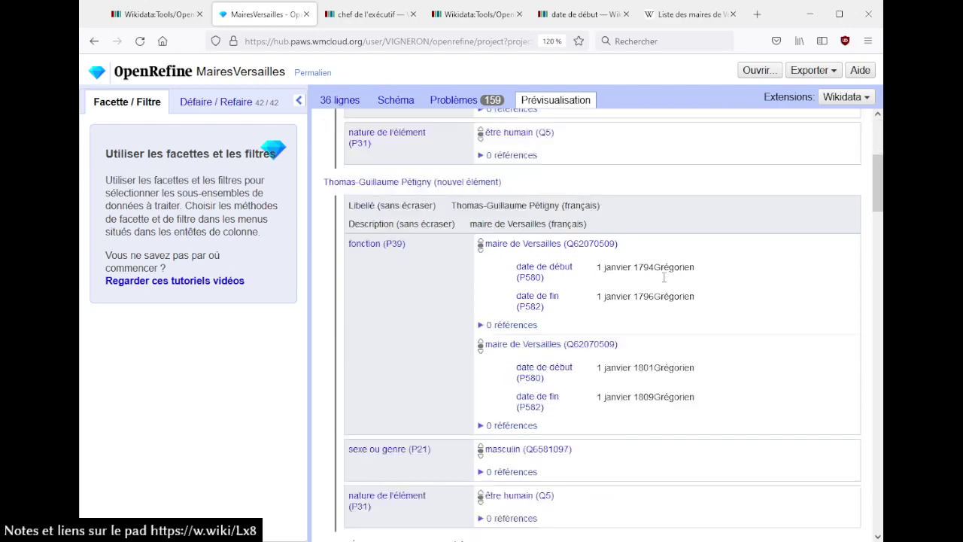
{"action": "scroll", "coordinate": [665, 278], "scroll_direction": "down", "scroll_amount": 10}
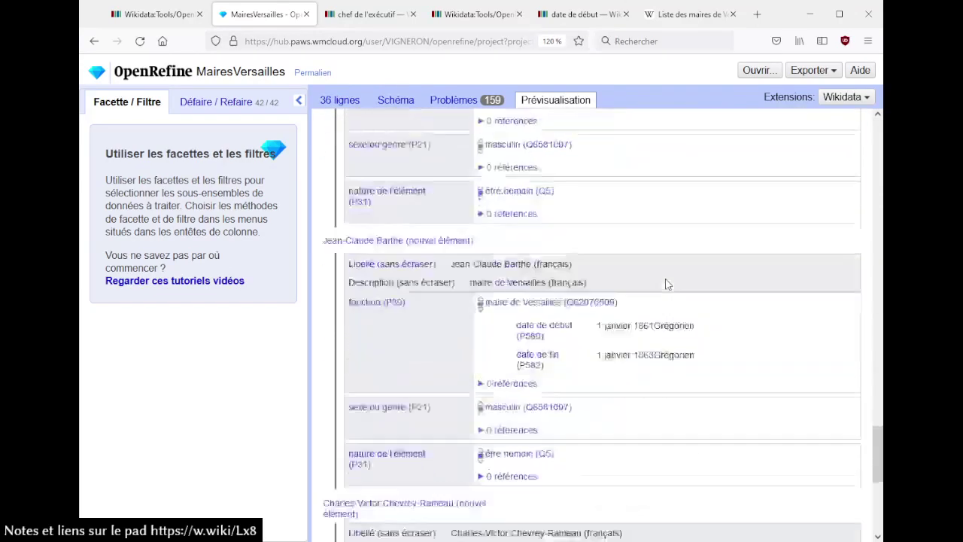
{"action": "left_click_drag", "start_coordinate": [878, 504], "coordinate": [856, 136]}
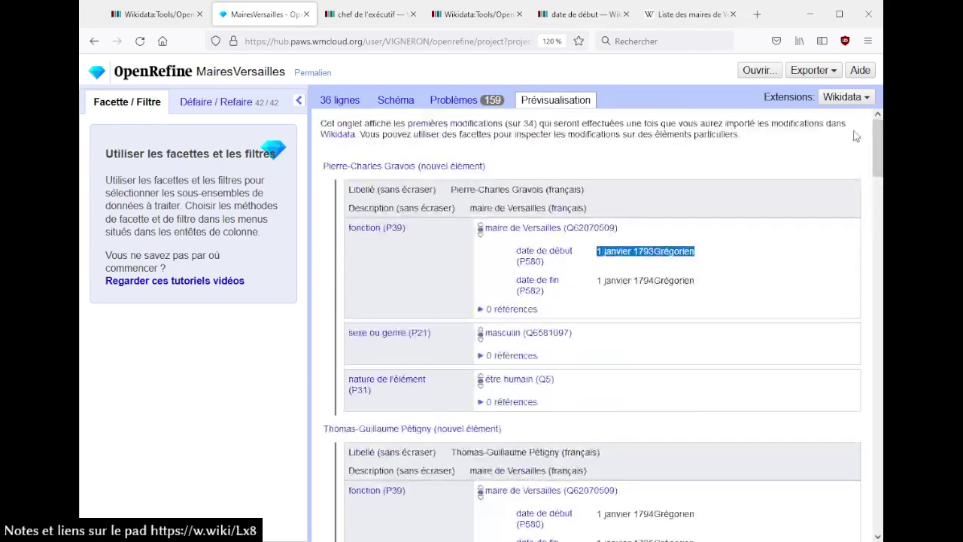
Step: Convert the Période column's values from dates to text with the common transformation
{"action": "left_click", "coordinate": [331, 100]}
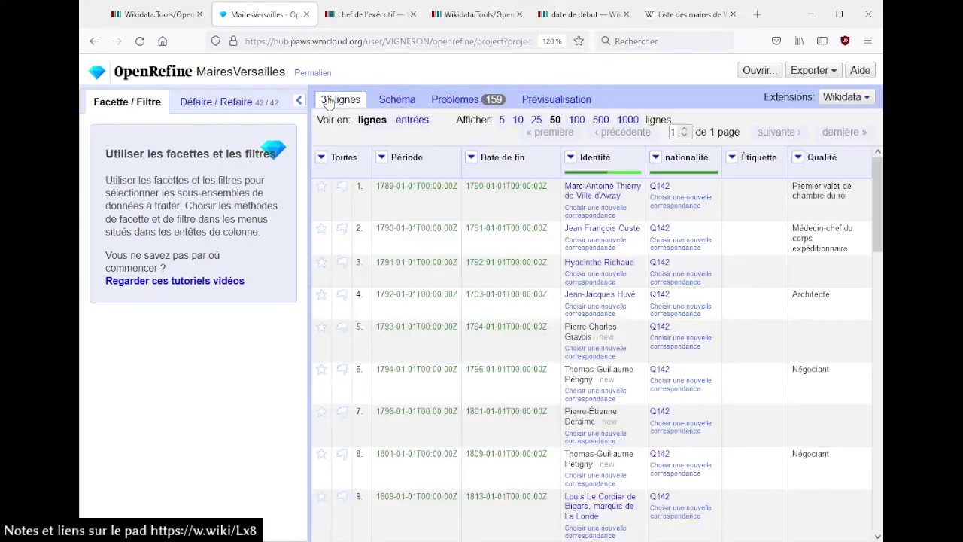
{"action": "left_click", "coordinate": [382, 156]}
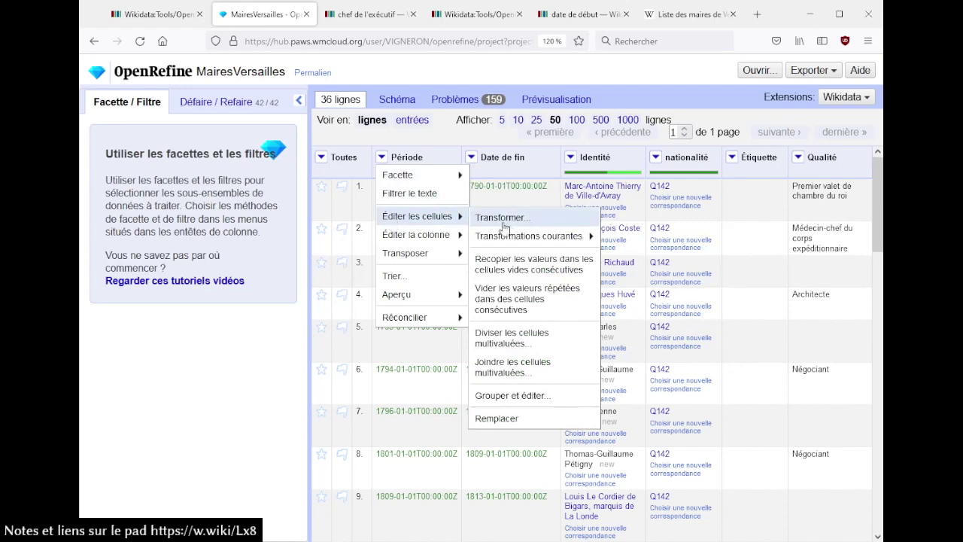
{"action": "mouse_move", "coordinate": [418, 235]}
{"action": "mouse_move", "coordinate": [421, 217]}
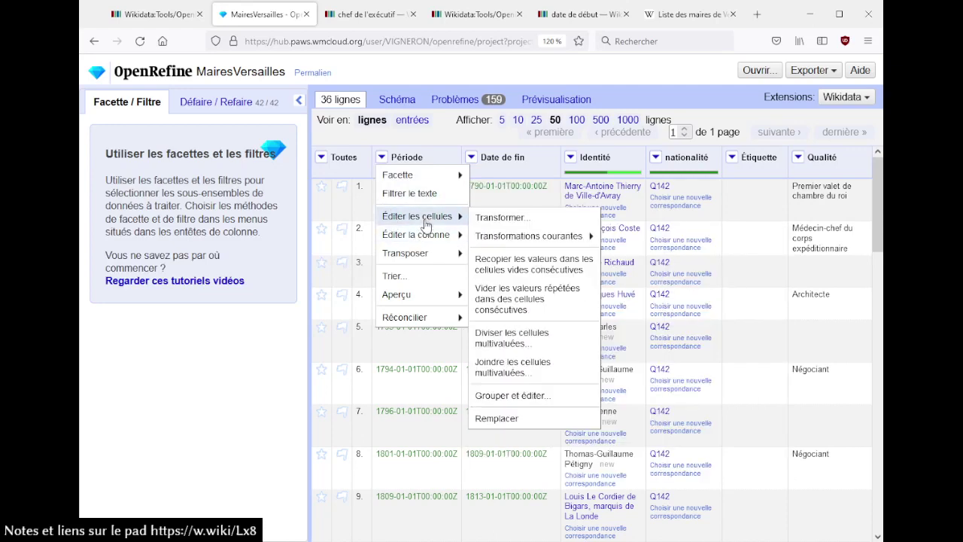
{"action": "mouse_move", "coordinate": [515, 235]}
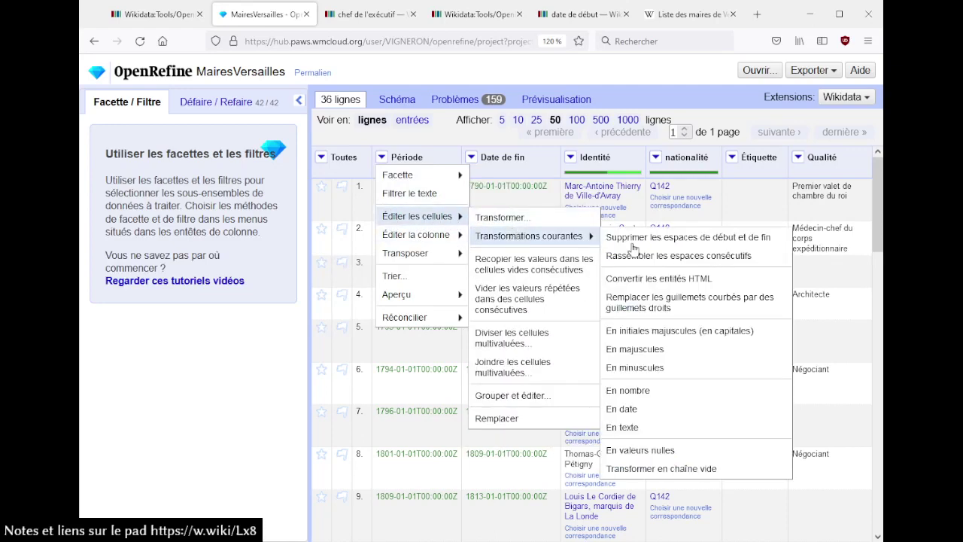
{"action": "left_click", "coordinate": [642, 427]}
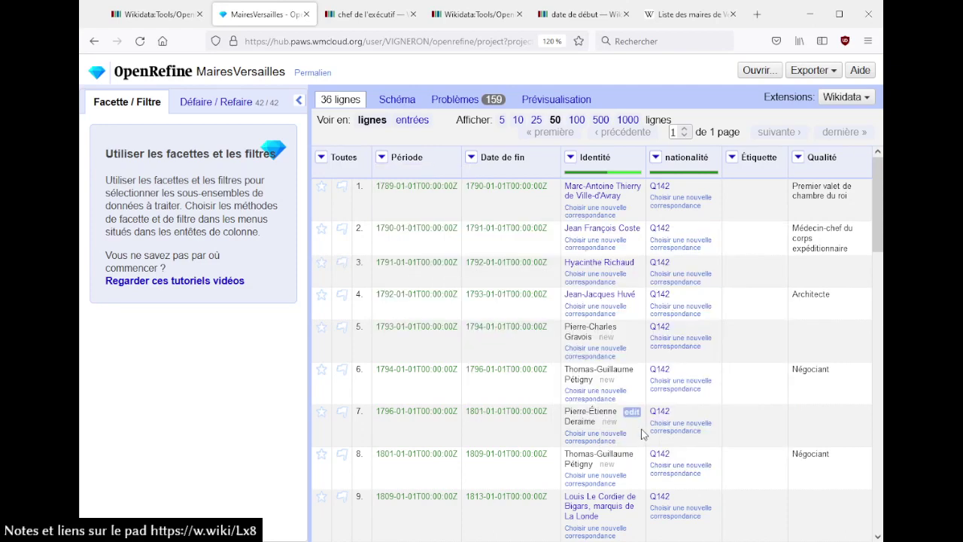
Step: Convert the Date de fin column's values from dates to text as well
{"action": "left_click", "coordinate": [471, 157]}
{"action": "mouse_move", "coordinate": [504, 225]}
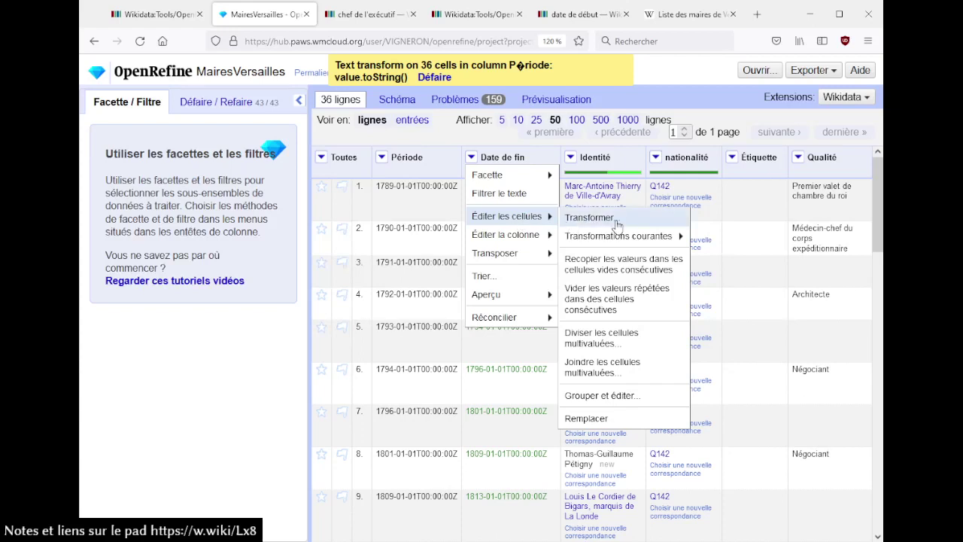
{"action": "mouse_move", "coordinate": [615, 240]}
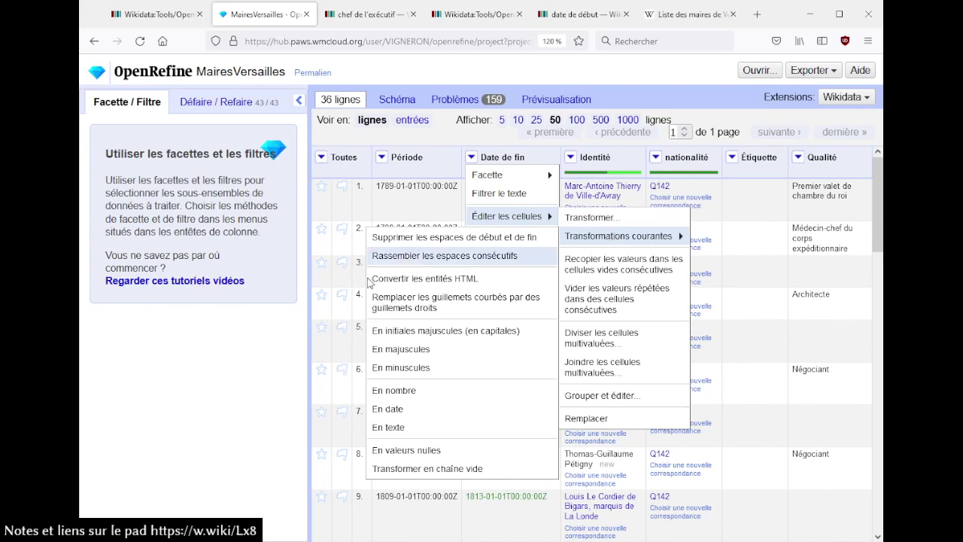
{"action": "left_click", "coordinate": [397, 431]}
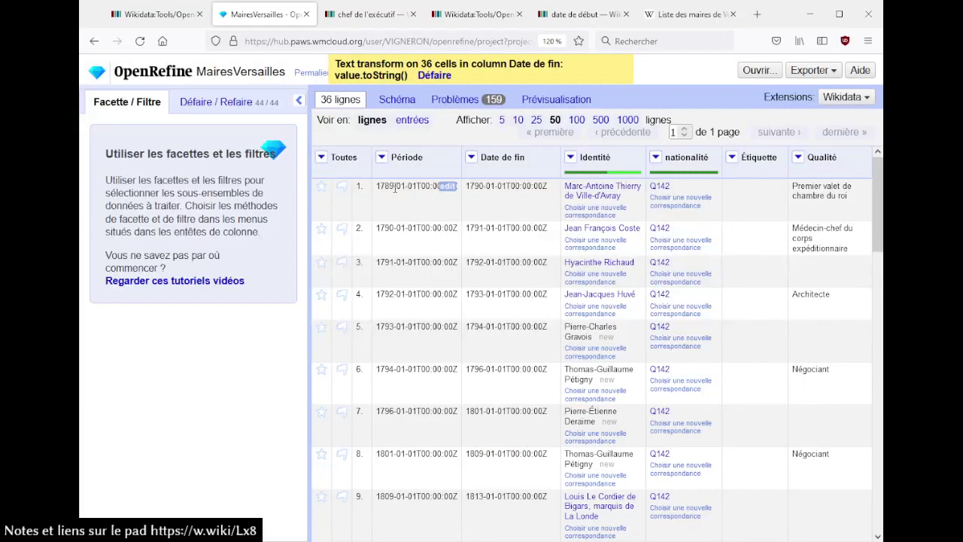
Step: Copy the "-01-01T00:00:00Z" part of the first row's Période value and close the cell editor with the value intact
{"action": "mouse_move", "coordinate": [394, 187]}
{"action": "left_mouse_down"}
{"action": "mouse_move", "coordinate": [481, 187]}
{"action": "mouse_move", "coordinate": [376, 188]}
{"action": "left_mouse_up"}
{"action": "left_click", "coordinate": [448, 188]}
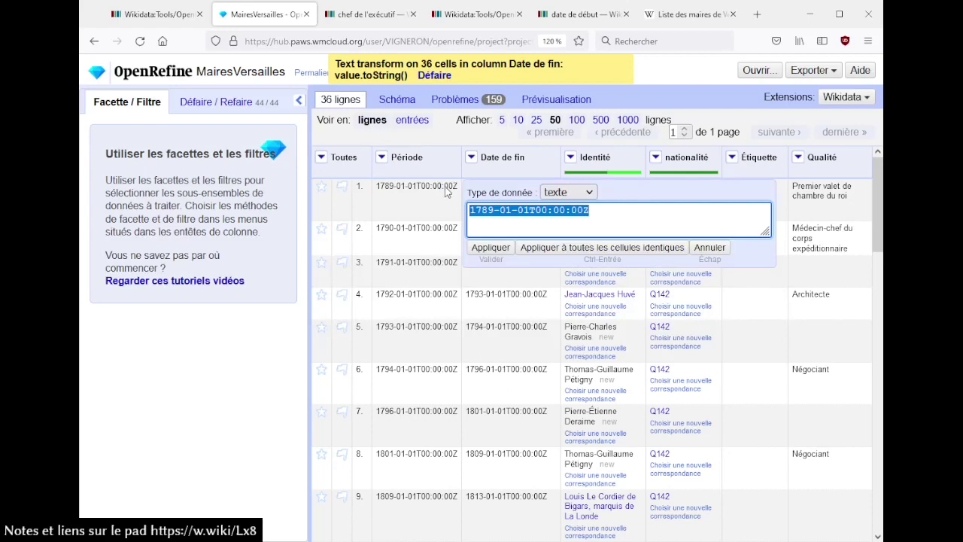
{"action": "left_click", "coordinate": [495, 212]}
{"action": "key", "text": "shift+End"}
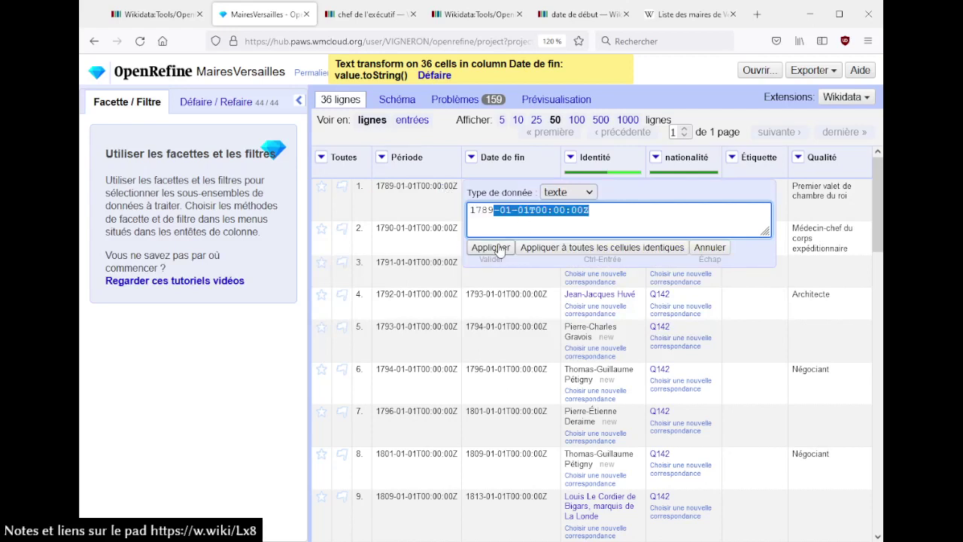
{"action": "left_click", "coordinate": [498, 248]}
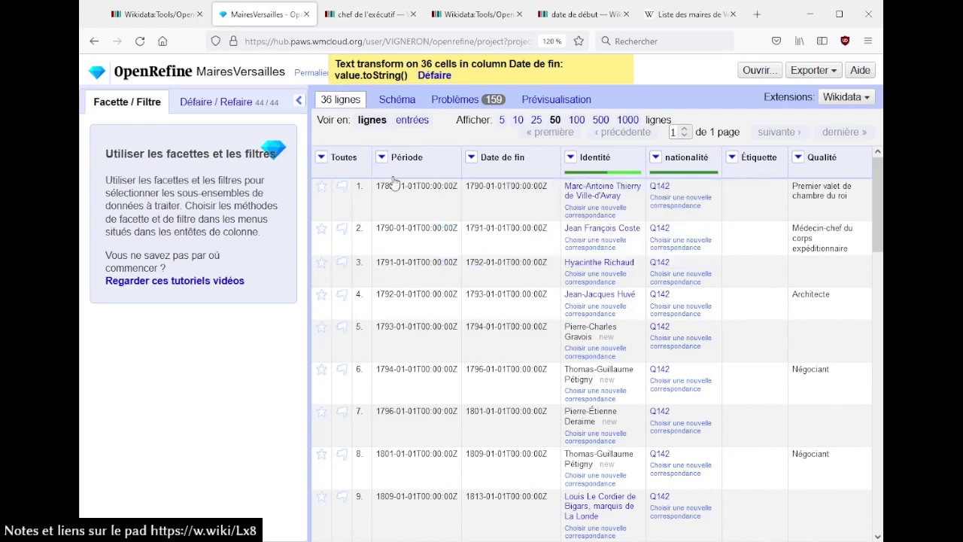
Step: Reduce the Période values to years with the GREL expression value.replace("-01-01T00:00:00Z",""), copying the expression before applying it
{"action": "left_click", "coordinate": [382, 157]}
{"action": "mouse_move", "coordinate": [421, 216]}
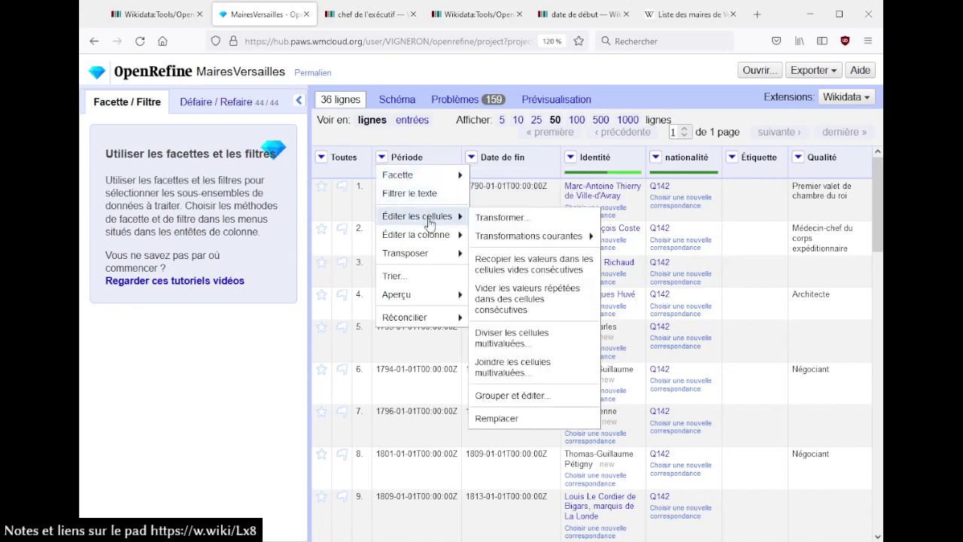
{"action": "left_click", "coordinate": [500, 218]}
{"action": "left_click", "coordinate": [399, 177]}
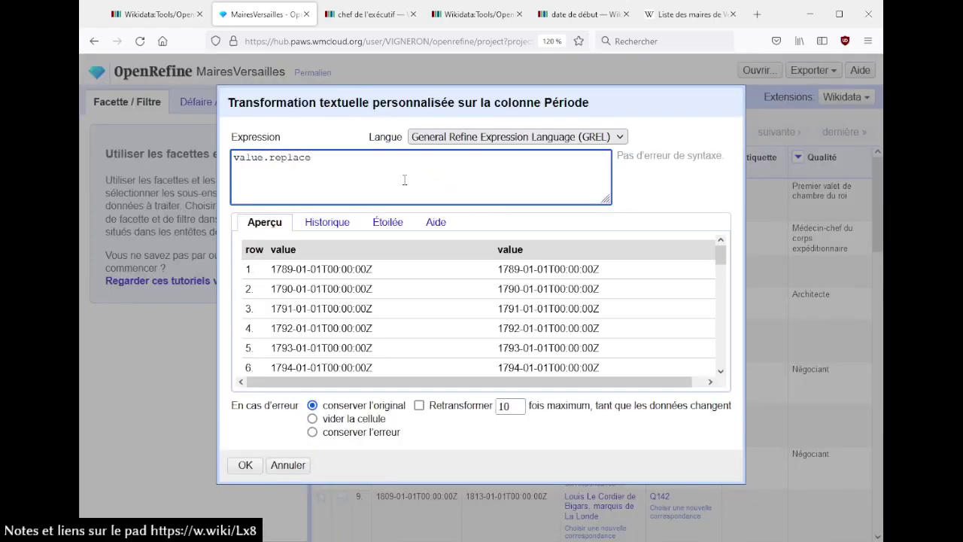
{"action": "type", "text": ".replace(\"-01-01T00:00:00Z\",\""}
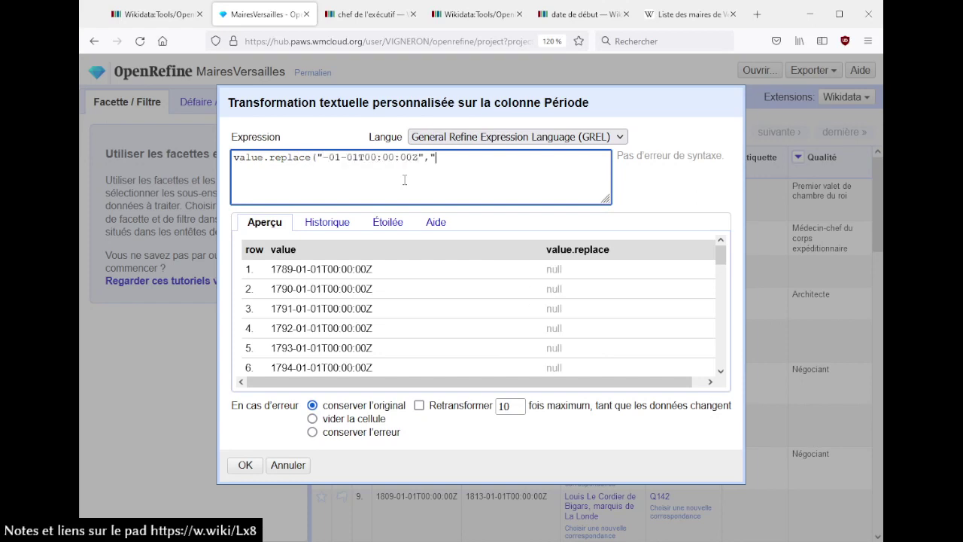
{"action": "type", "text": "\")"}
{"action": "key", "text": "ctrl+a"}
{"action": "key", "text": "ctrl+c"}
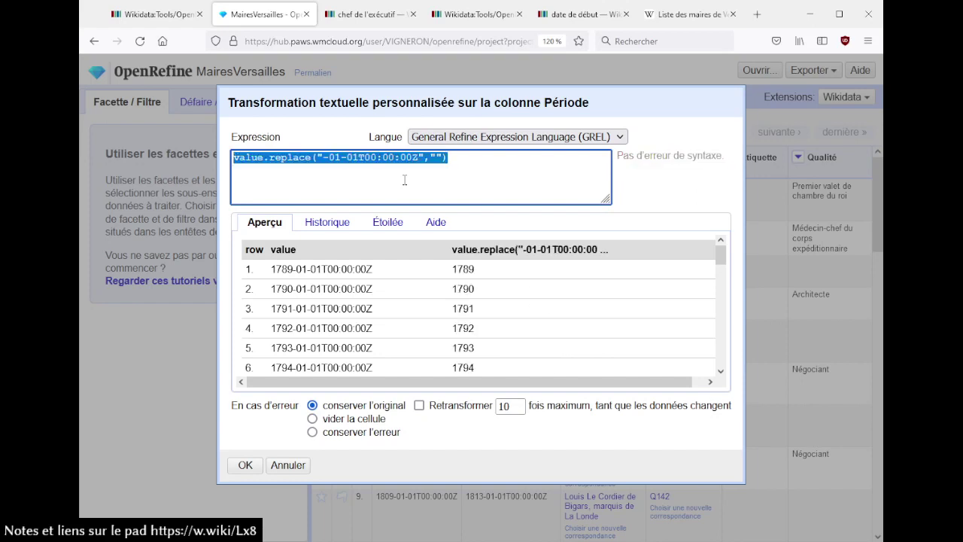
{"action": "left_click", "coordinate": [244, 467]}
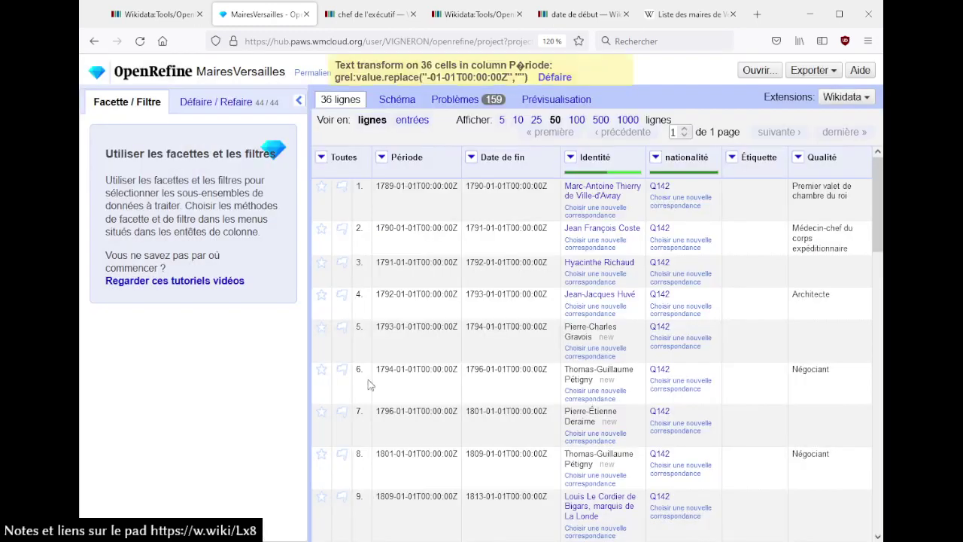
Step: Transform the Date de fin column to years with the copied expression value.replace("-01-01T00:00:00Z","")
{"action": "left_click", "coordinate": [438, 158]}
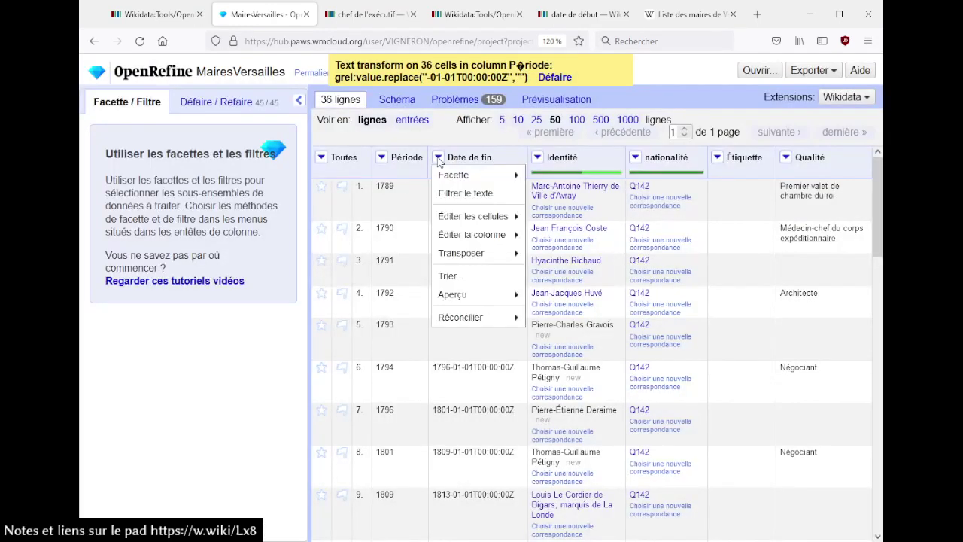
{"action": "mouse_move", "coordinate": [470, 220]}
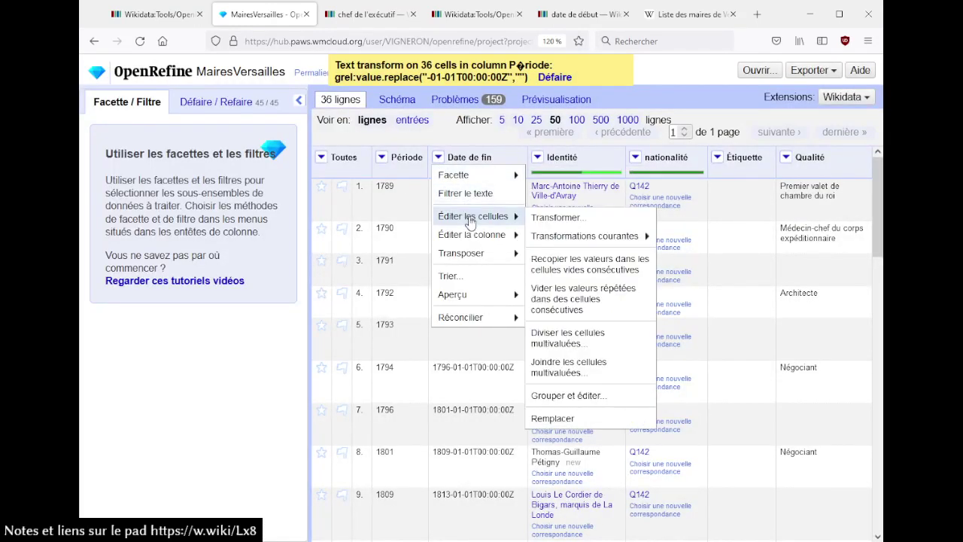
{"action": "left_click", "coordinate": [558, 218]}
{"action": "key", "text": "ctrl+v"}
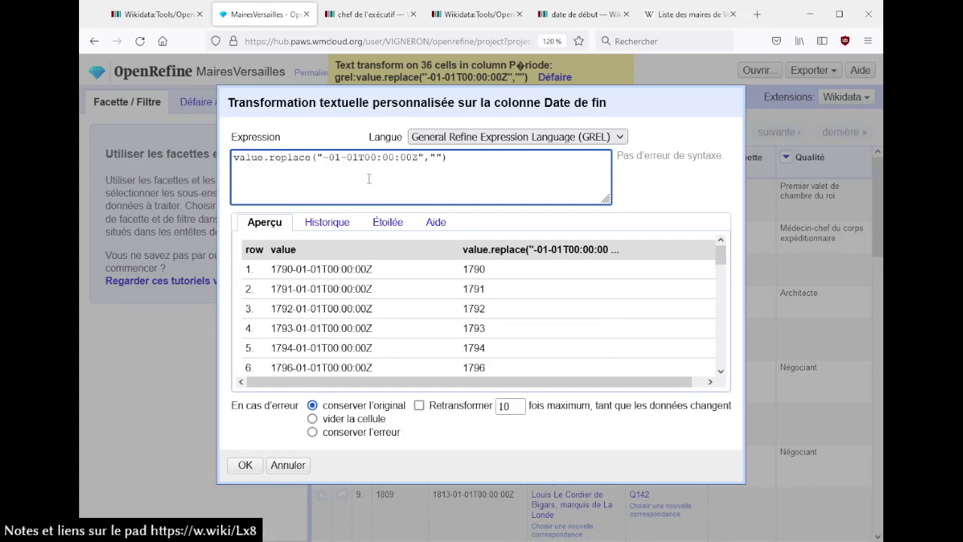
{"action": "left_click", "coordinate": [245, 468]}
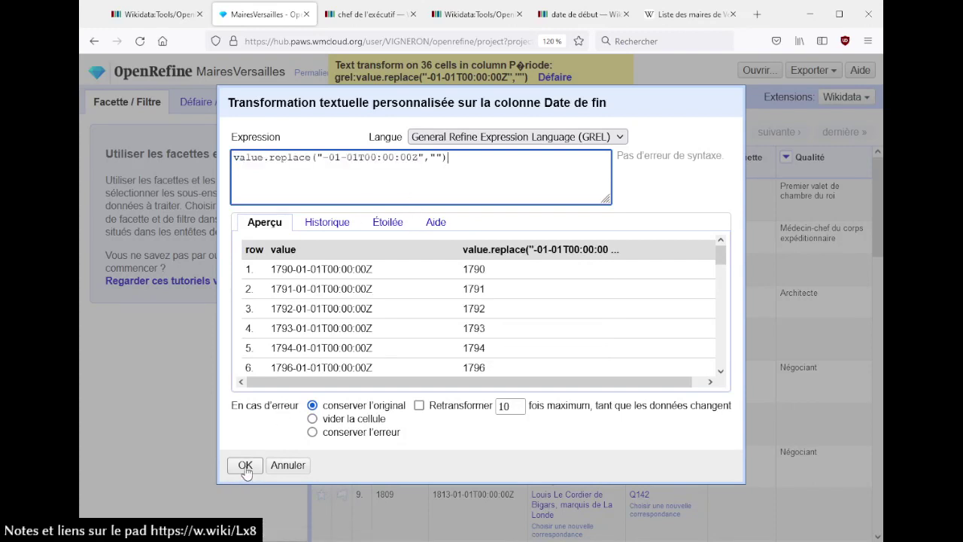
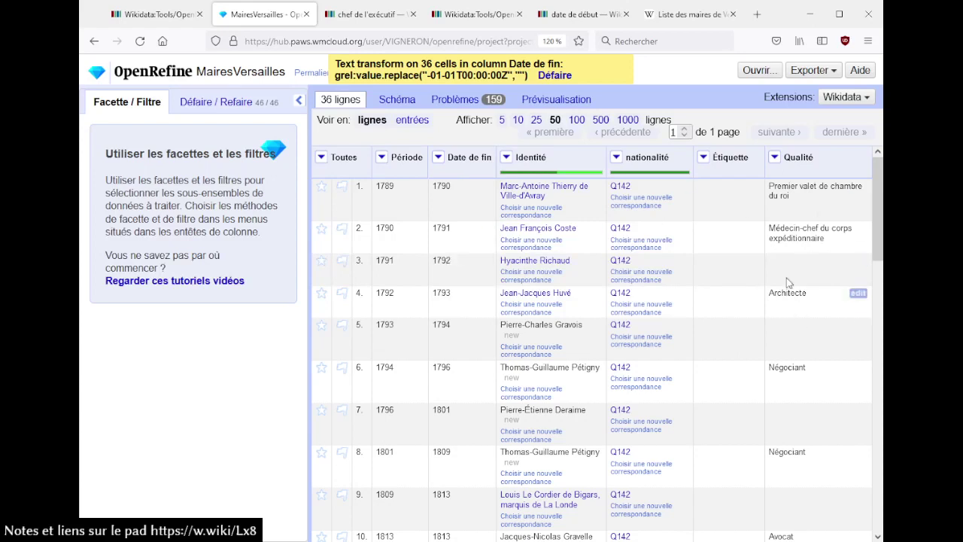
Step: Convert the Qualité column's values to lowercase and check the resulting occupations down the rows
{"action": "left_click", "coordinate": [774, 157]}
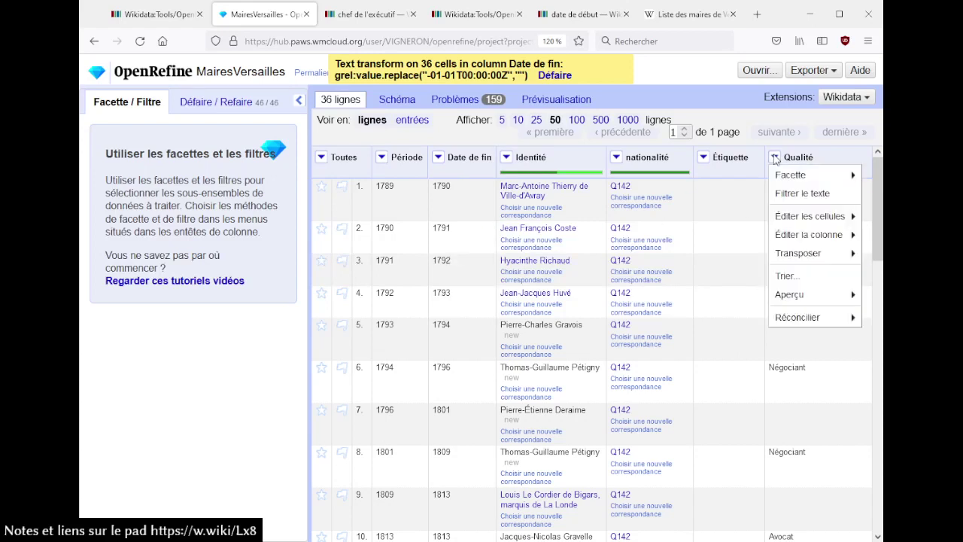
{"action": "mouse_move", "coordinate": [787, 181]}
{"action": "mouse_move", "coordinate": [787, 218]}
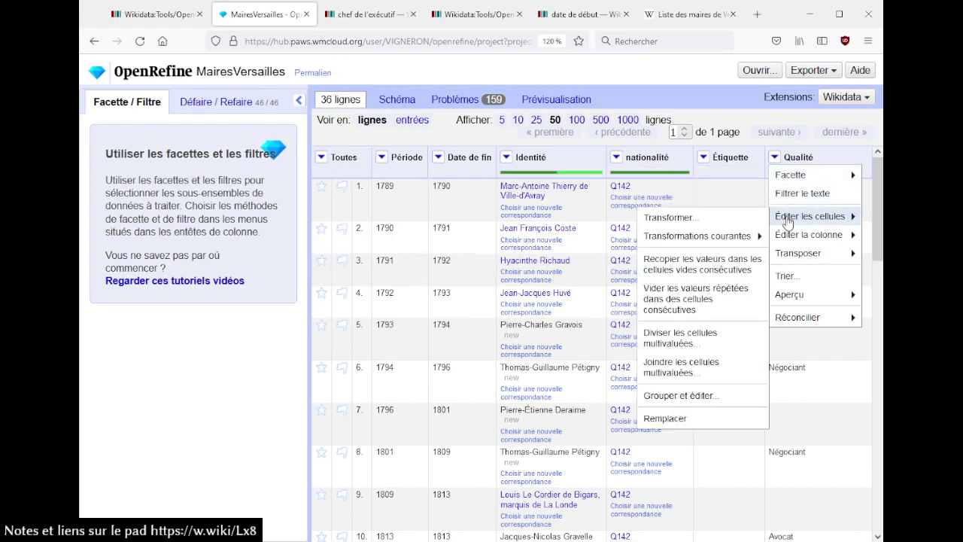
{"action": "mouse_move", "coordinate": [715, 246]}
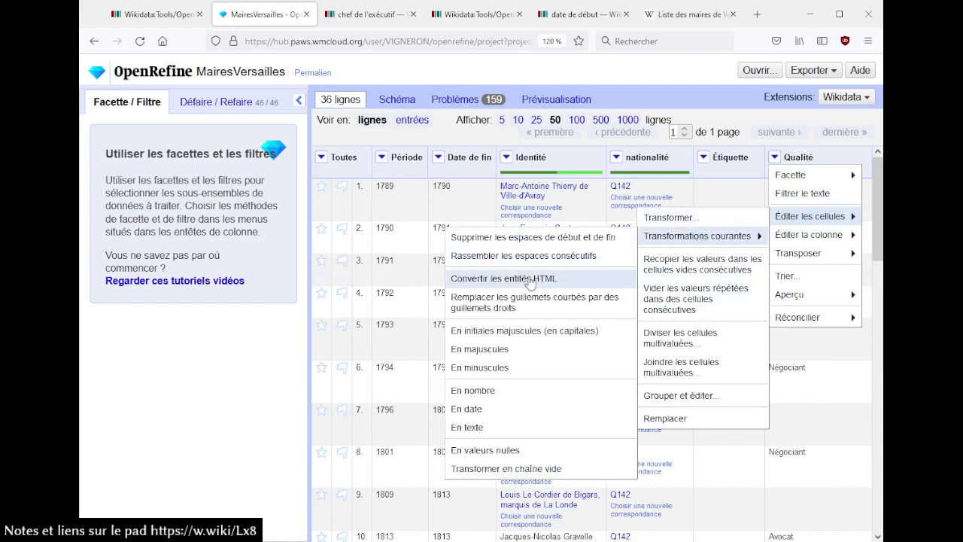
{"action": "left_click", "coordinate": [493, 367]}
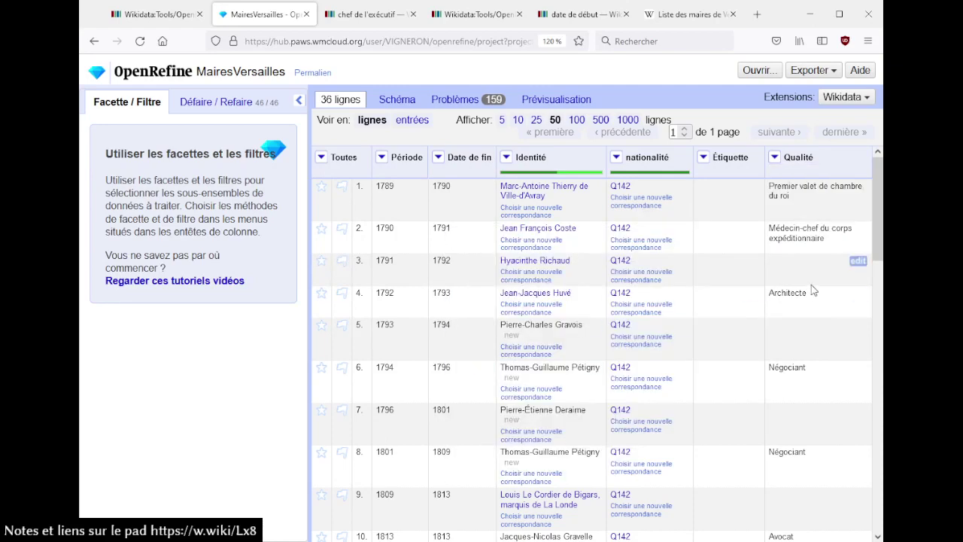
{"action": "scroll", "coordinate": [811, 290], "scroll_direction": "down", "scroll_amount": 10}
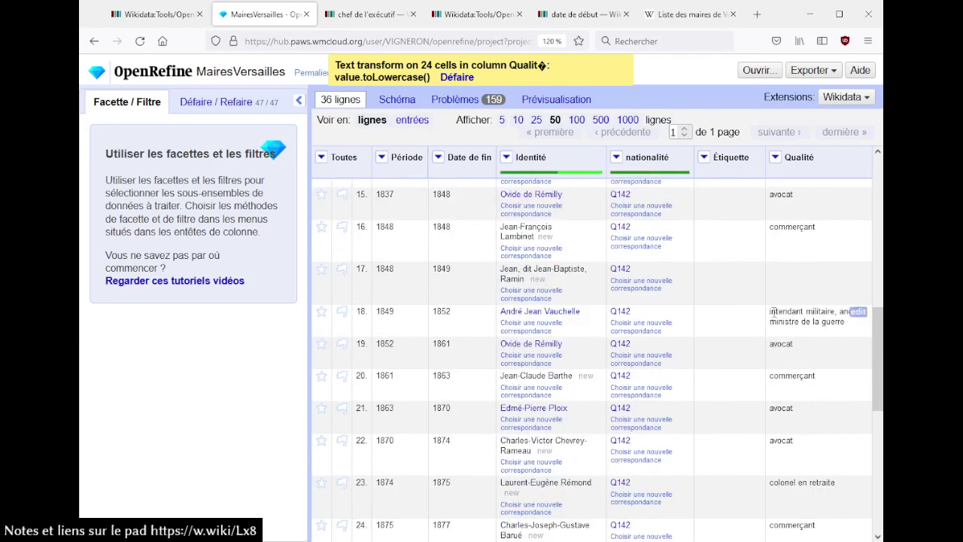
Step: Replace the fixed French description text of the Identité item in the schema with the Qualité column
{"action": "scroll", "coordinate": [794, 412], "scroll_direction": "down", "scroll_amount": 5}
{"action": "scroll", "coordinate": [793, 412], "scroll_direction": "down", "scroll_amount": 3}
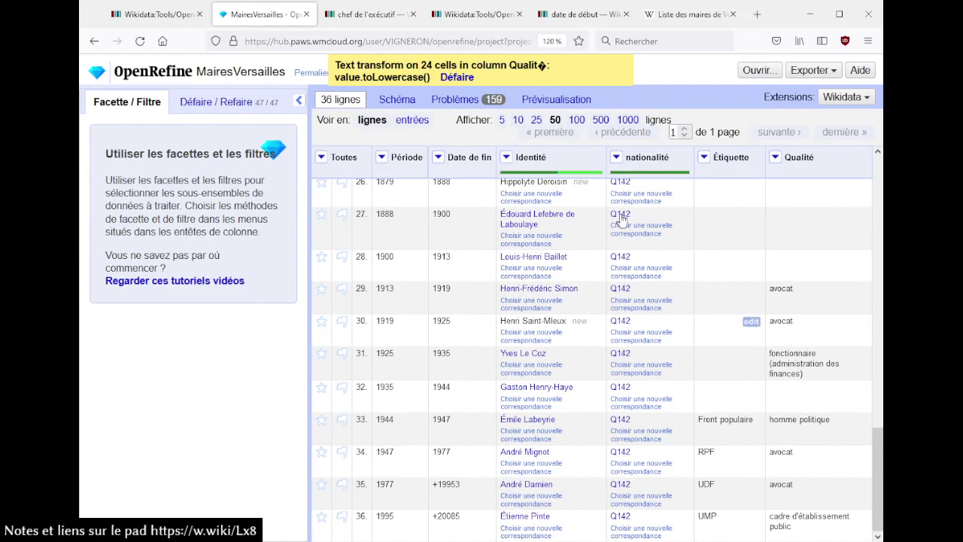
{"action": "left_click", "coordinate": [449, 102]}
{"action": "left_click", "coordinate": [396, 101]}
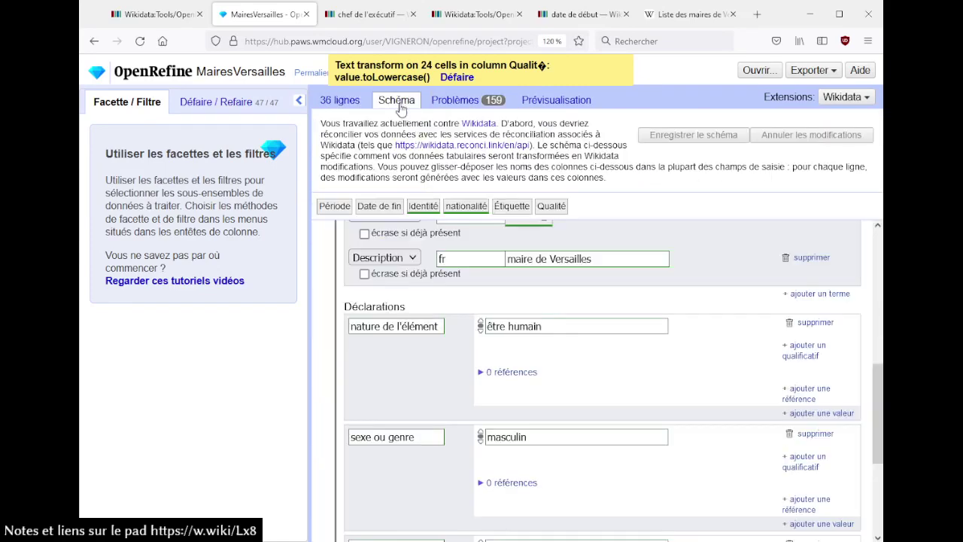
{"action": "scroll", "coordinate": [677, 312], "scroll_direction": "up", "scroll_amount": 1}
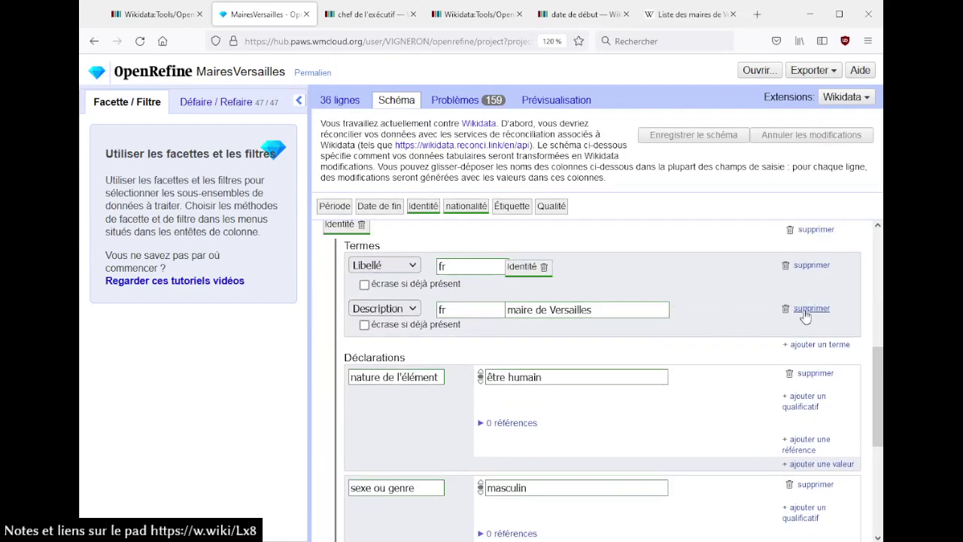
{"action": "left_click", "coordinate": [596, 309]}
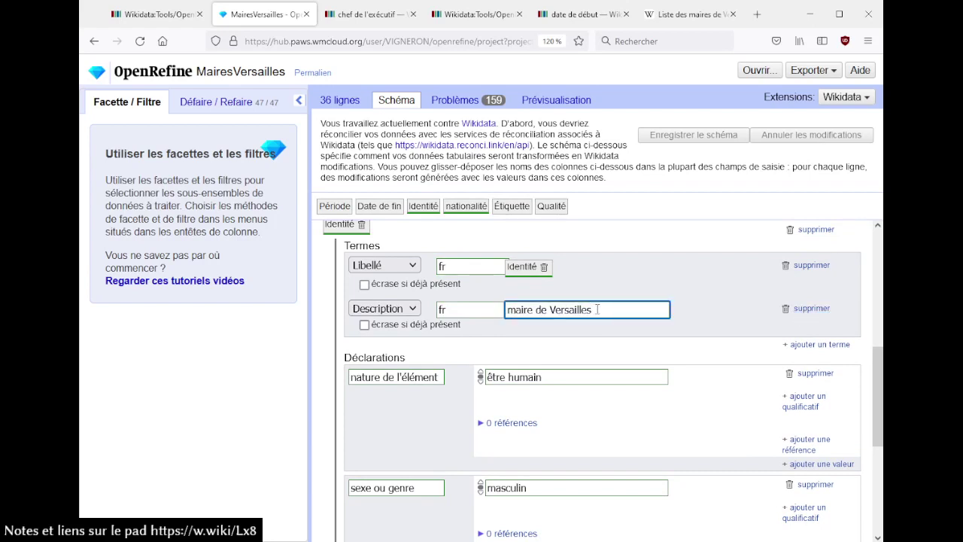
{"action": "key", "text": "ctrl+a"}
{"action": "key", "text": "BackSpace"}
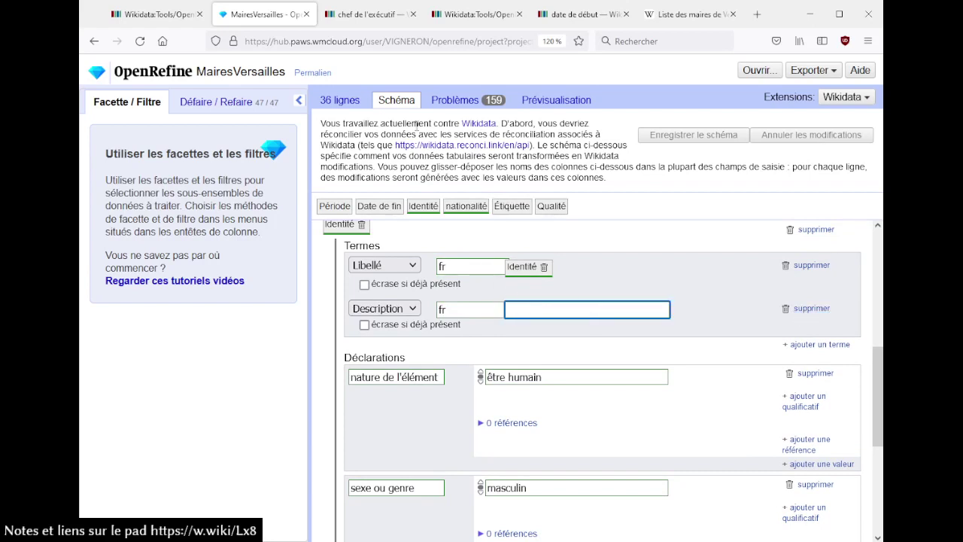
{"action": "left_click_drag", "start_coordinate": [562, 206], "coordinate": [534, 309]}
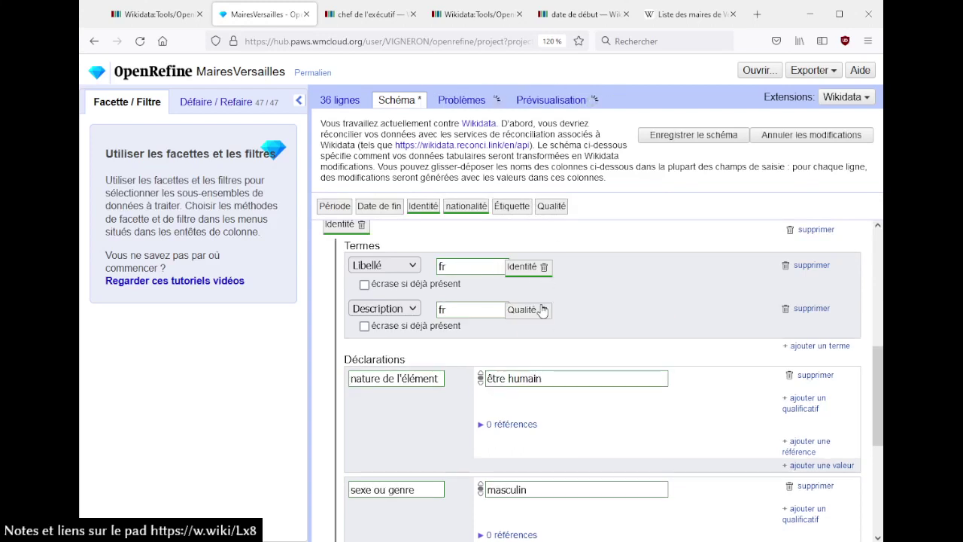
Step: Check the Qualité cells, the reported problems and the previewed description and dates of the first new mayor item
{"action": "left_click", "coordinate": [340, 100]}
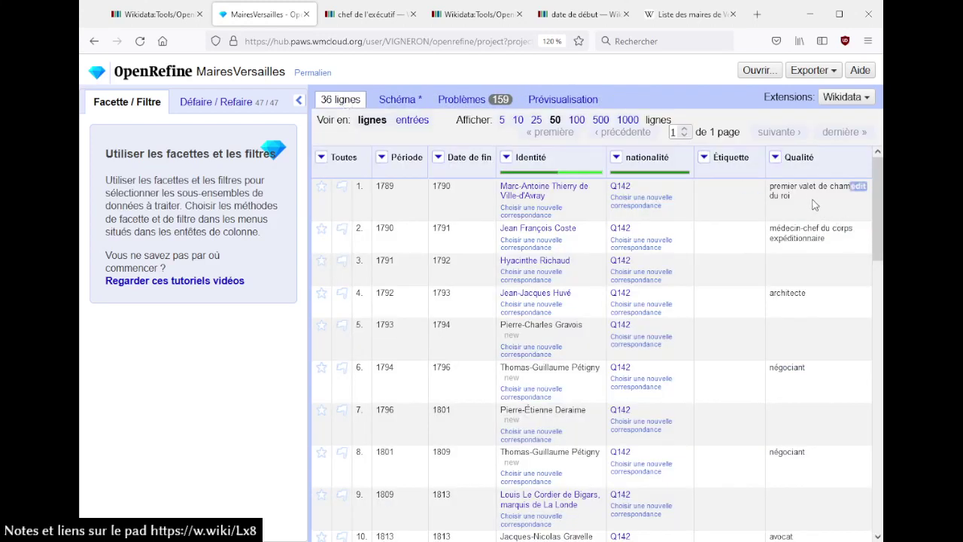
{"action": "left_click", "coordinate": [454, 101]}
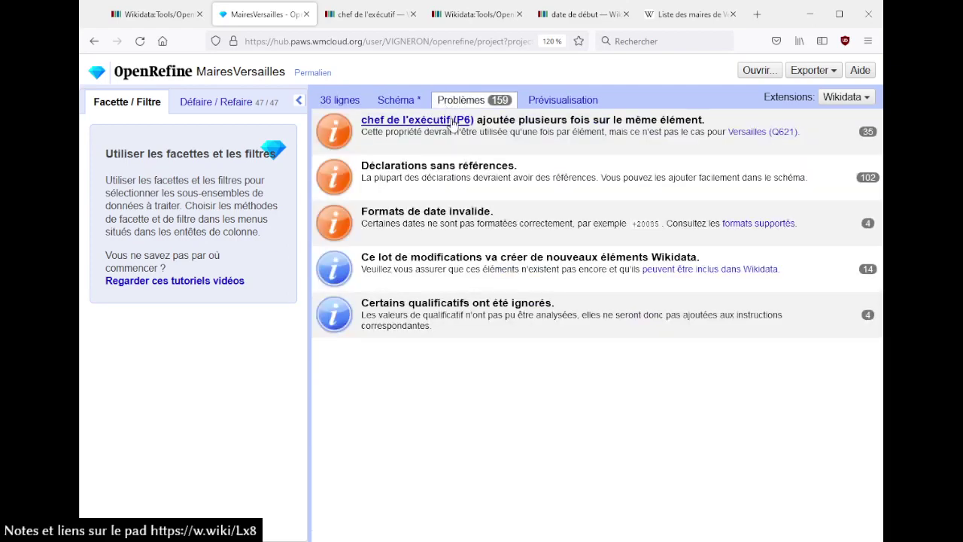
{"action": "left_click", "coordinate": [560, 100]}
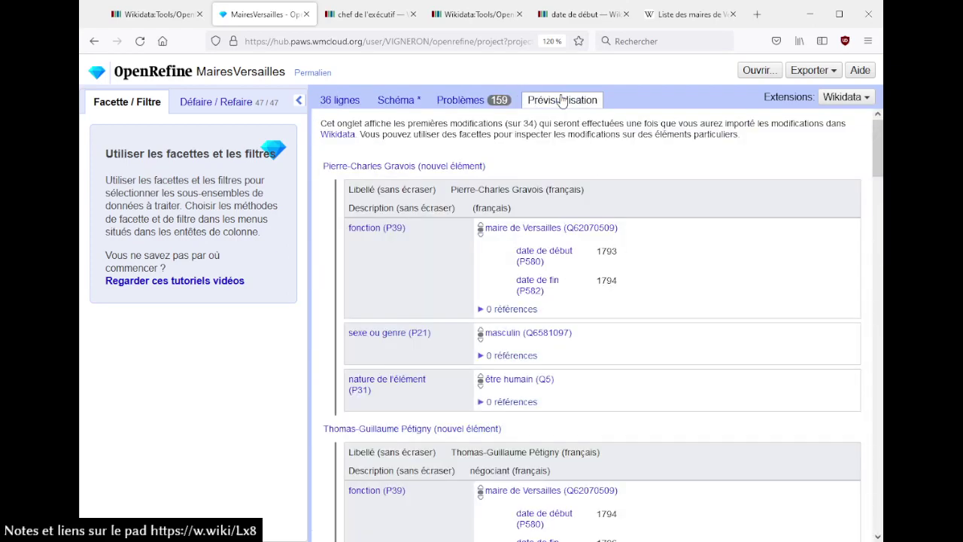
{"action": "left_click_drag", "start_coordinate": [601, 250], "coordinate": [608, 287]}
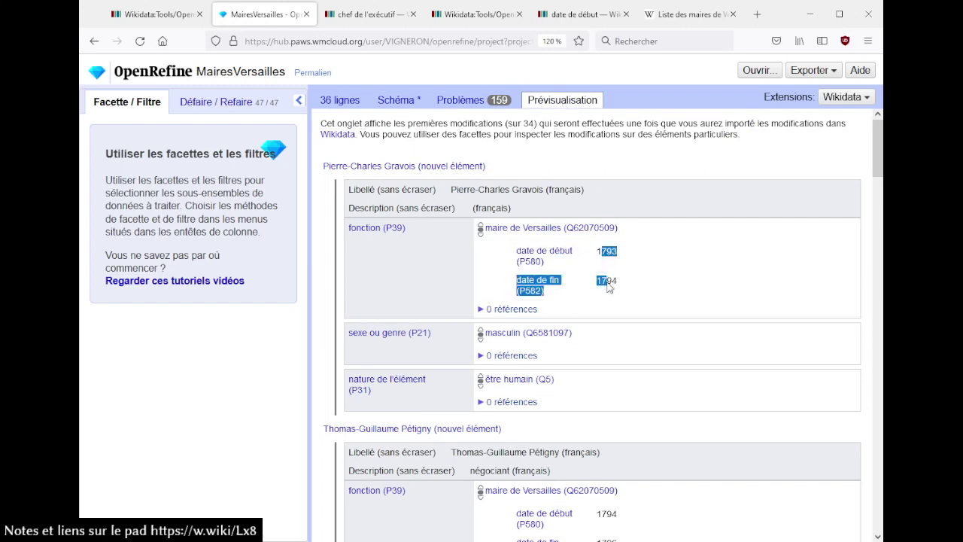
{"action": "left_click", "coordinate": [639, 279]}
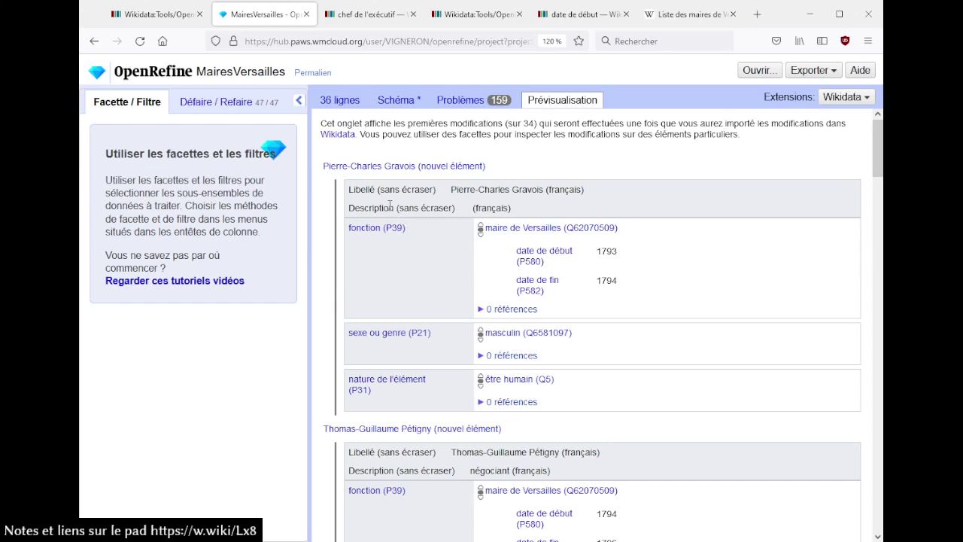
Step: Create a text facet on the Qualité column and go through its list of values down to the blank entry
{"action": "left_click", "coordinate": [340, 100]}
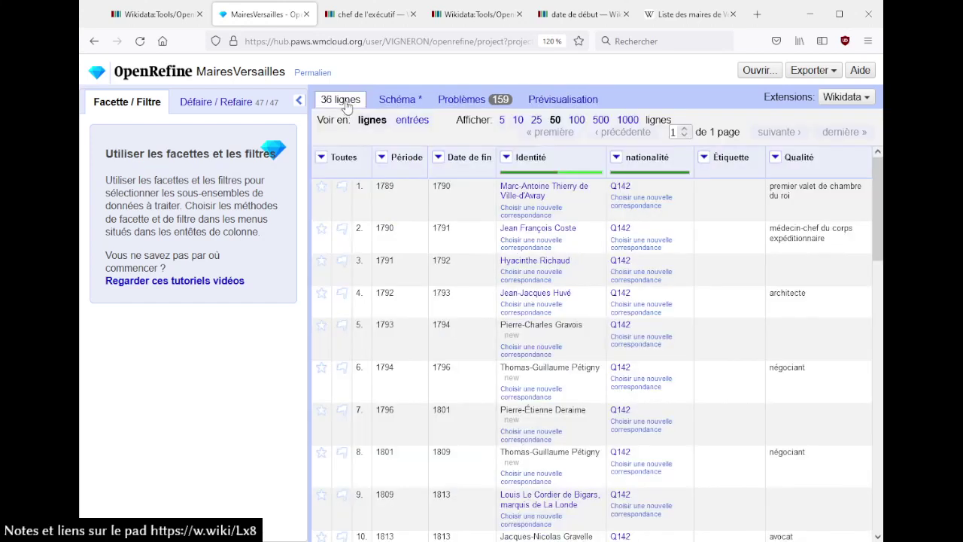
{"action": "left_click", "coordinate": [774, 158]}
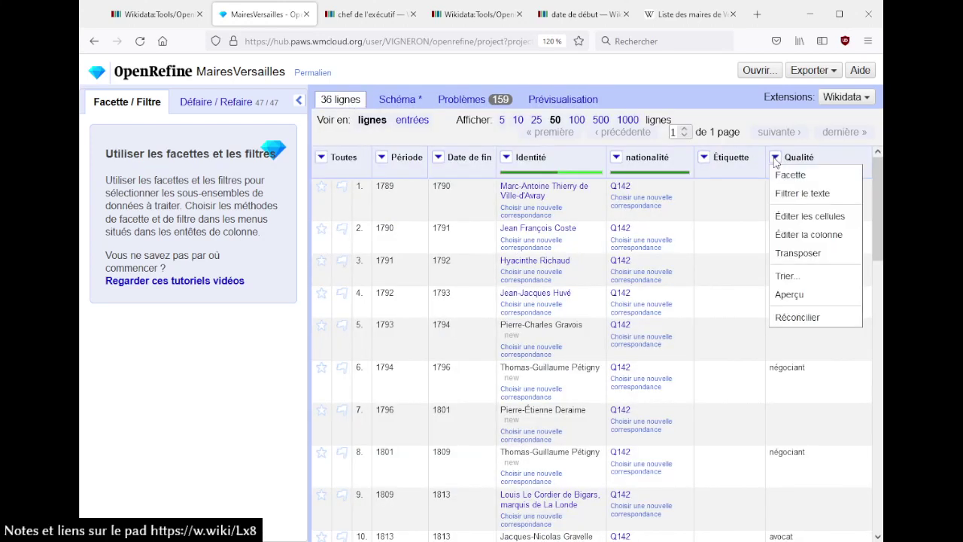
{"action": "left_click", "coordinate": [688, 176]}
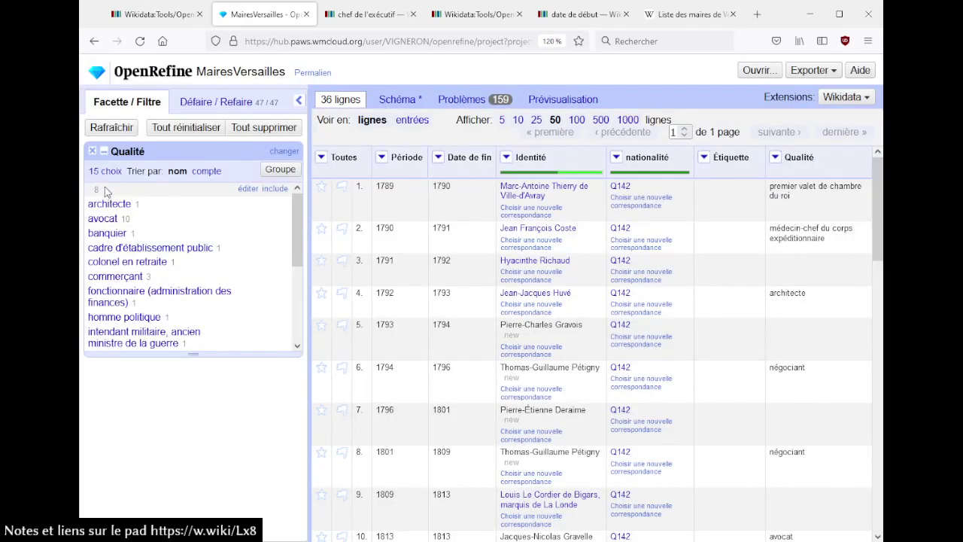
{"action": "scroll", "coordinate": [286, 257], "scroll_direction": "down", "scroll_amount": 3}
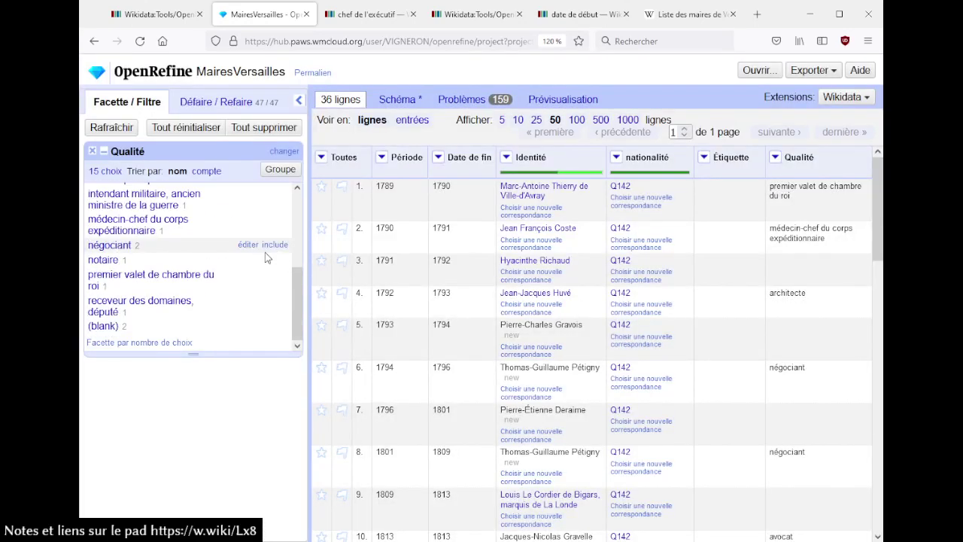
Step: Filter to the (blank) Qualité rows and fill all identical cells with "maire de Versailes"
{"action": "left_click", "coordinate": [103, 326]}
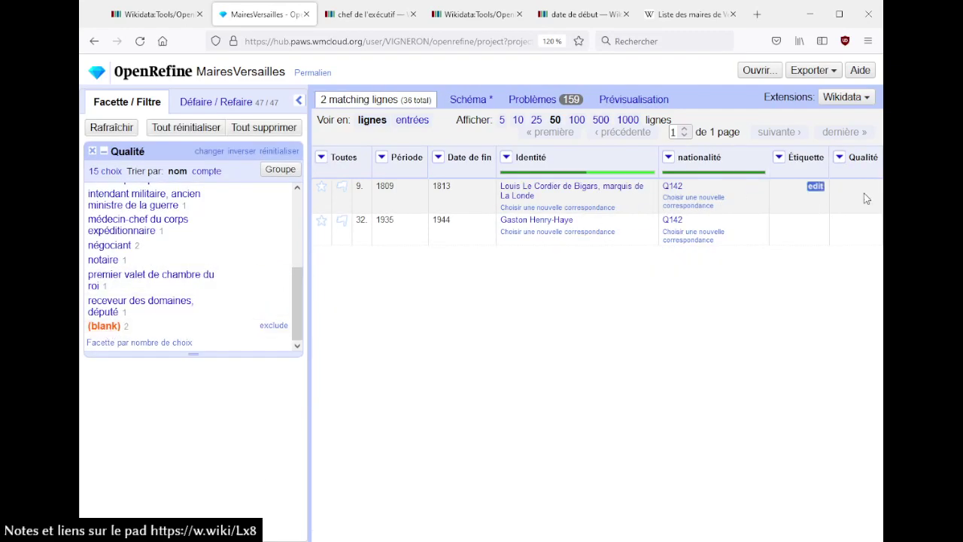
{"action": "left_click", "coordinate": [864, 189]}
{"action": "type", "text": "mai"}
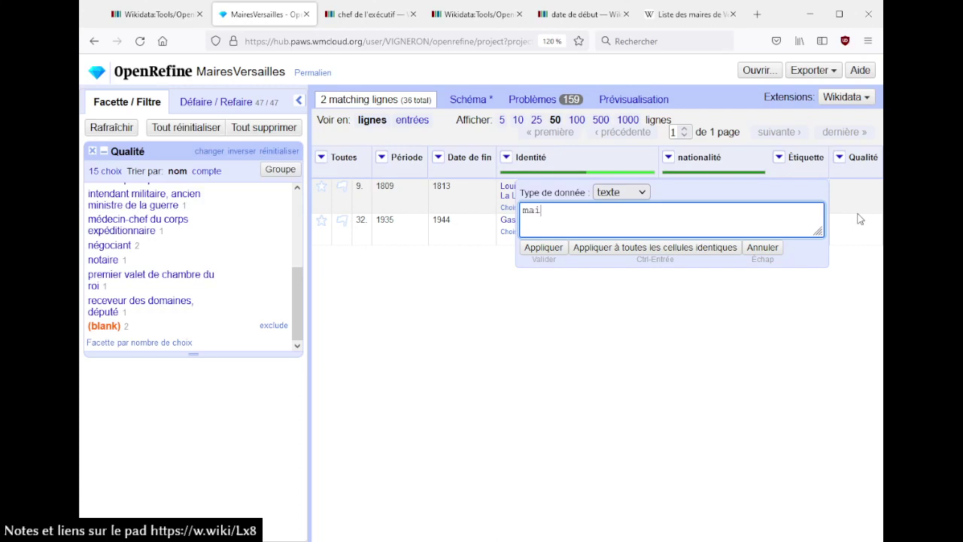
{"action": "type", "text": "re de Versailes"}
{"action": "key", "text": "ctrl+a"}
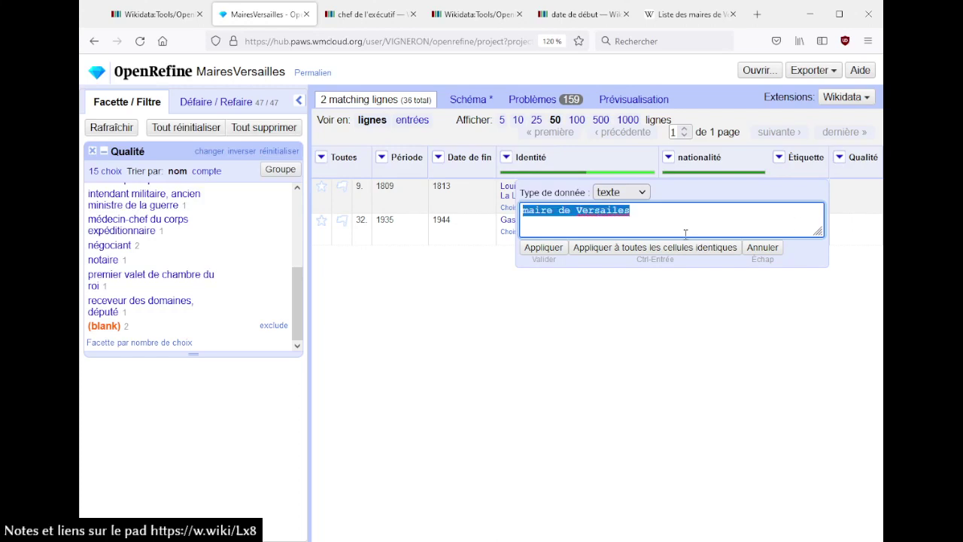
{"action": "left_click", "coordinate": [683, 248]}
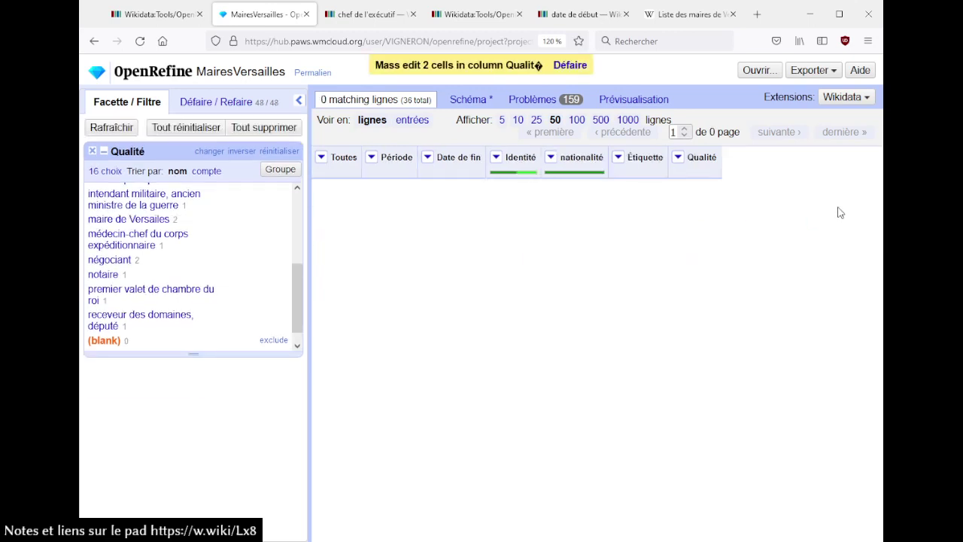
Step: Filter to the rows whose Qualité is an empty string and set all identical cells to "maire de Versailes"
{"action": "scroll", "coordinate": [168, 300], "scroll_direction": "up", "scroll_amount": 5}
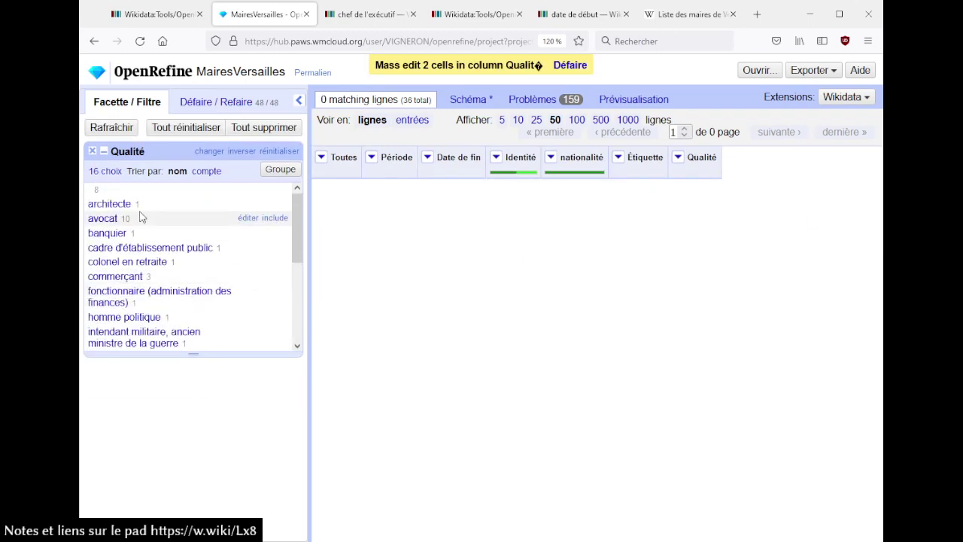
{"action": "left_click", "coordinate": [96, 191]}
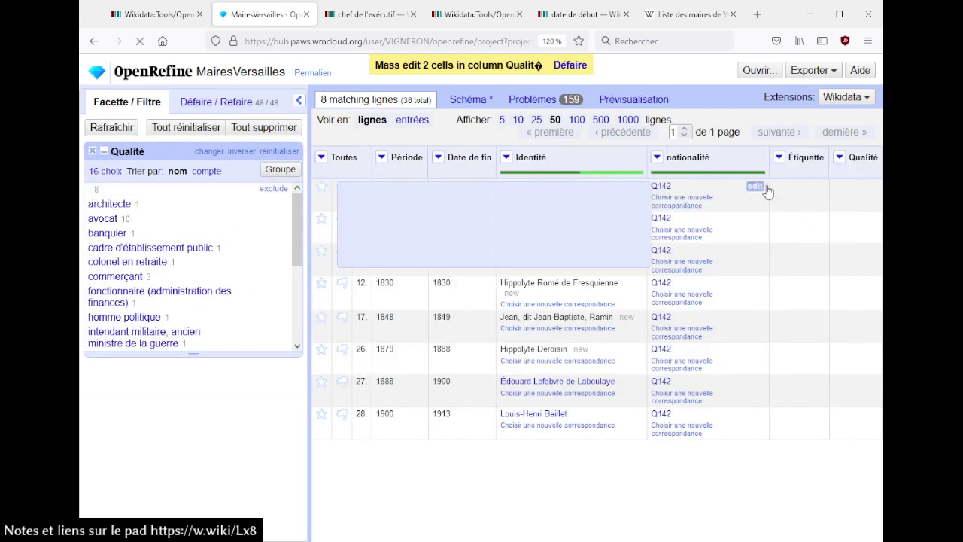
{"action": "left_click", "coordinate": [866, 186]}
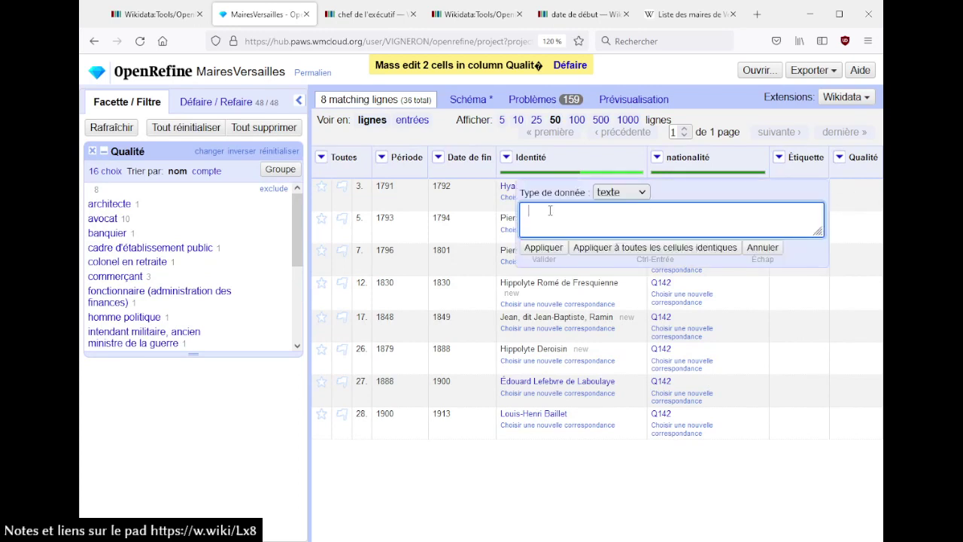
{"action": "type", "text": "maire de Versailles"}
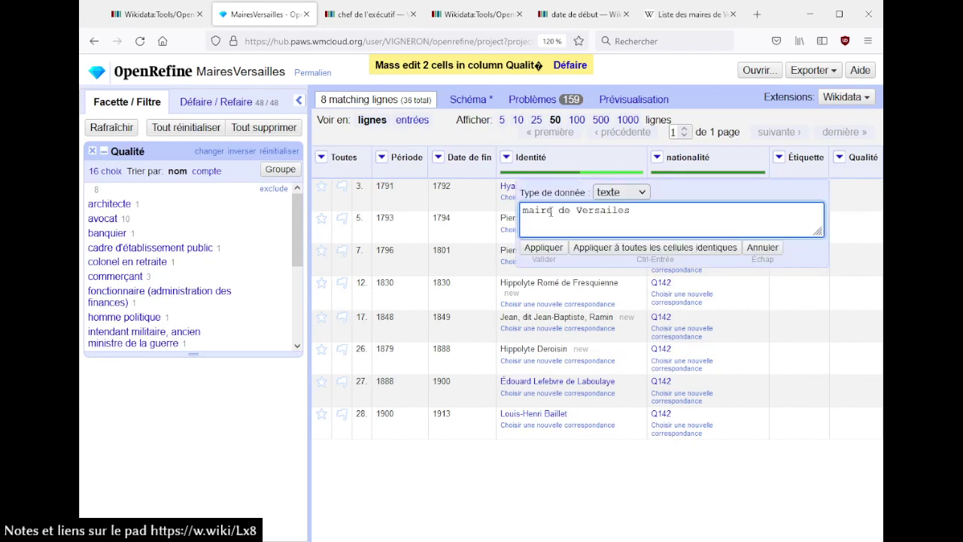
{"action": "left_click", "coordinate": [618, 248]}
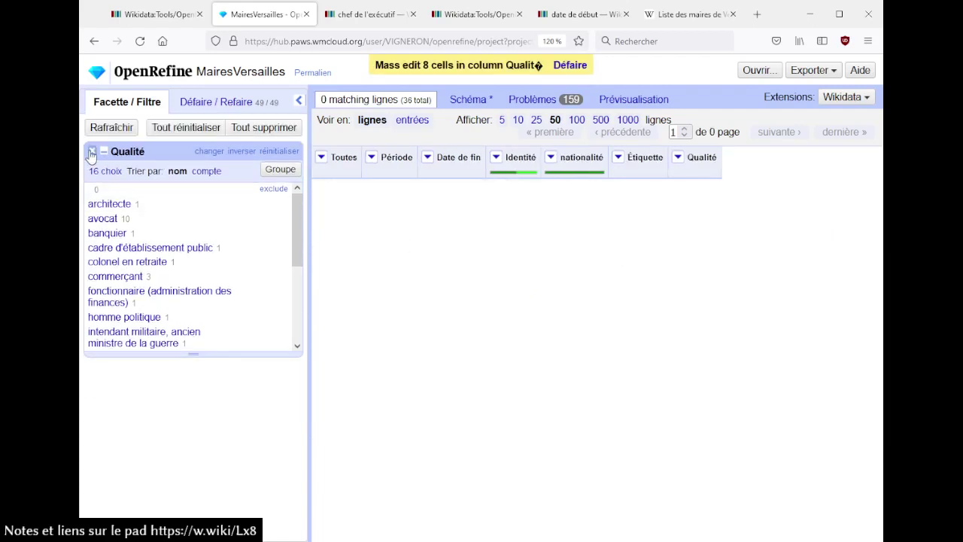
Step: Review the remaining values in the Qualité facet and remove the facet to list all rows again
{"action": "left_click", "coordinate": [103, 205]}
{"action": "scroll", "coordinate": [208, 208], "scroll_direction": "down", "scroll_amount": 4}
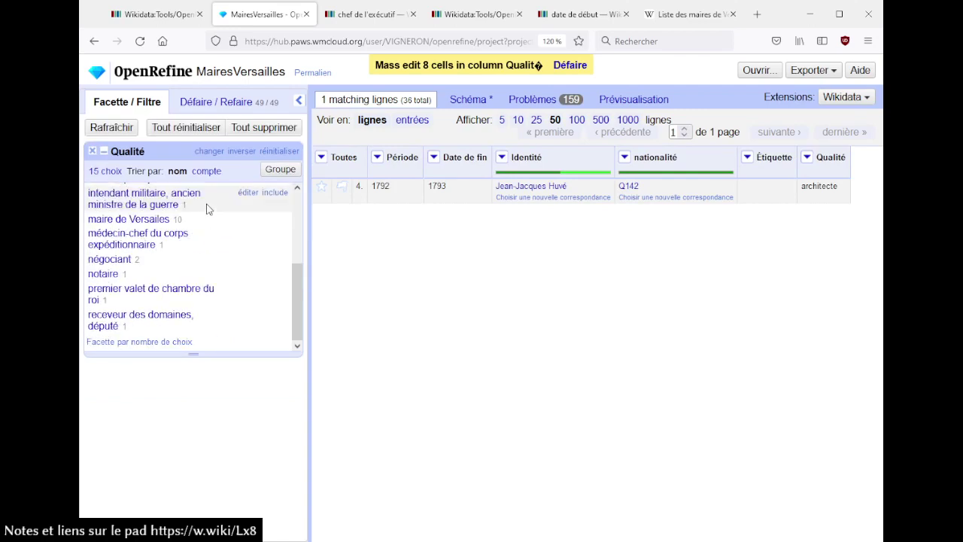
{"action": "scroll", "coordinate": [151, 316], "scroll_direction": "up", "scroll_amount": 4}
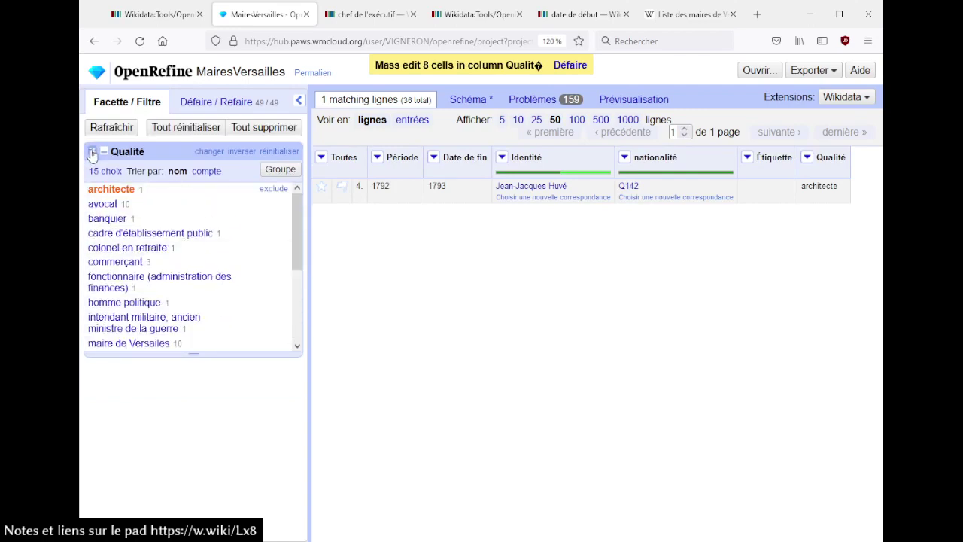
{"action": "left_click", "coordinate": [92, 150]}
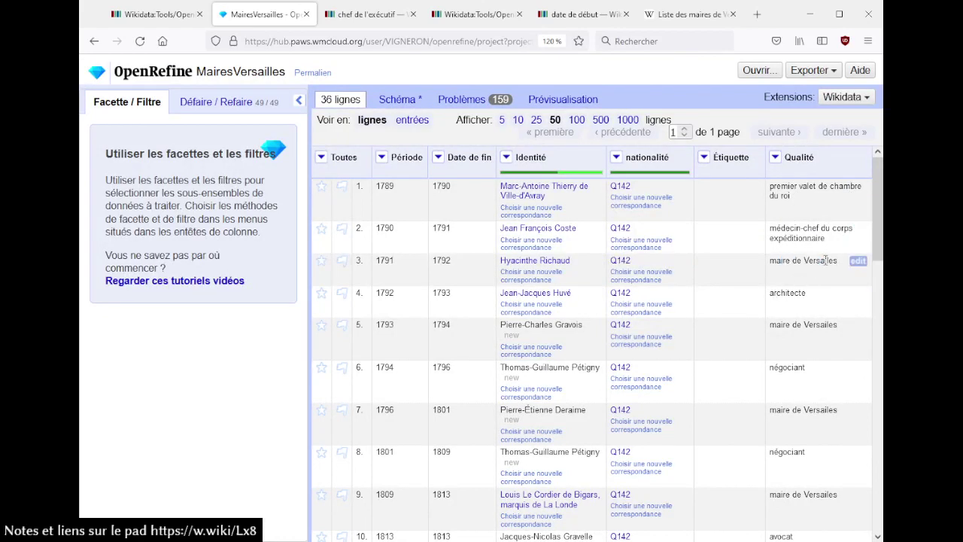
{"action": "left_click", "coordinate": [775, 157]}
{"action": "mouse_move", "coordinate": [780, 176]}
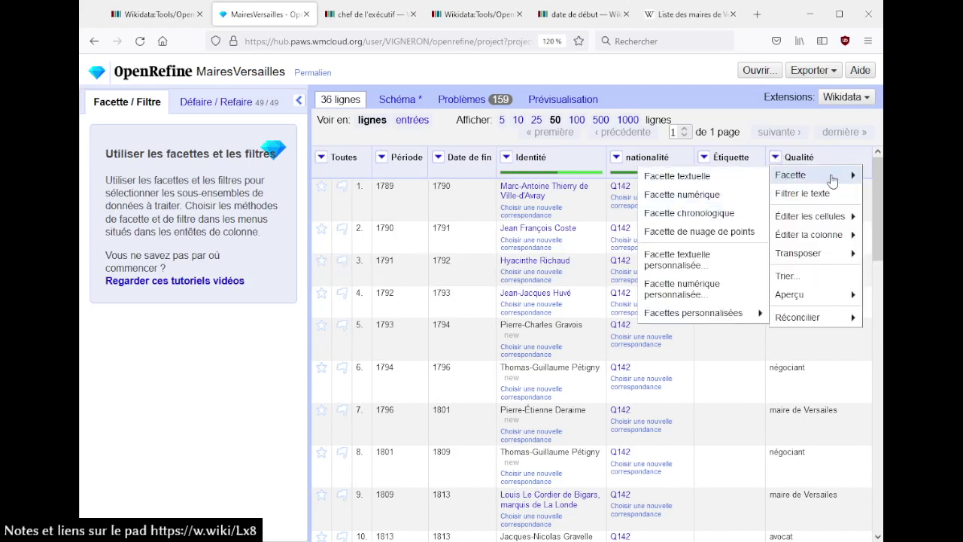
{"action": "mouse_move", "coordinate": [828, 216]}
{"action": "left_click", "coordinate": [691, 216]}
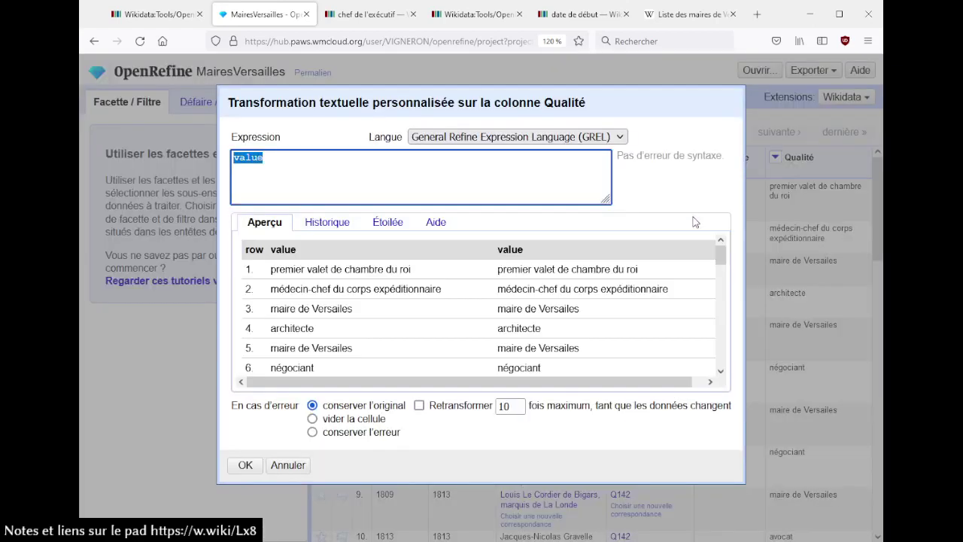
{"action": "left_click", "coordinate": [351, 168]}
{"action": "type", "text": "replace("}
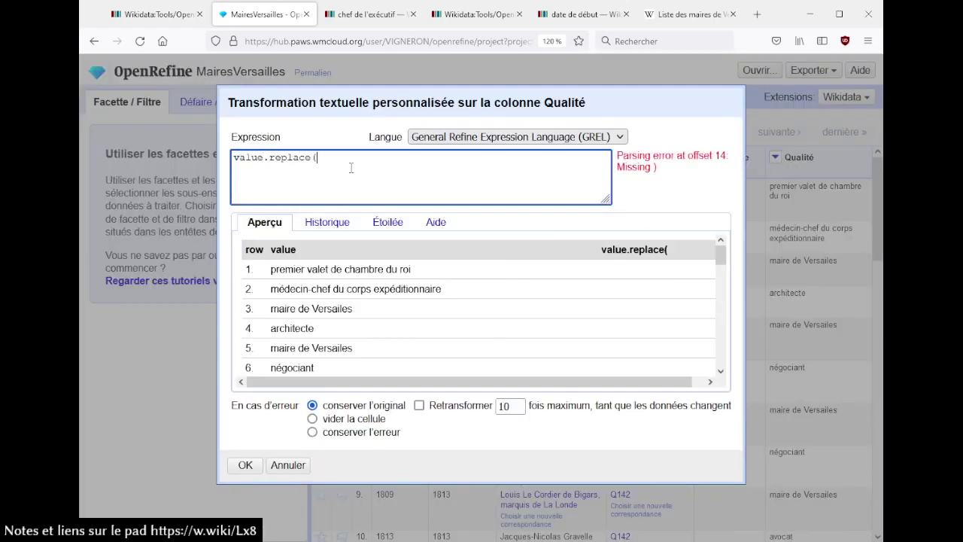
{"action": "key", "text": "Escape"}
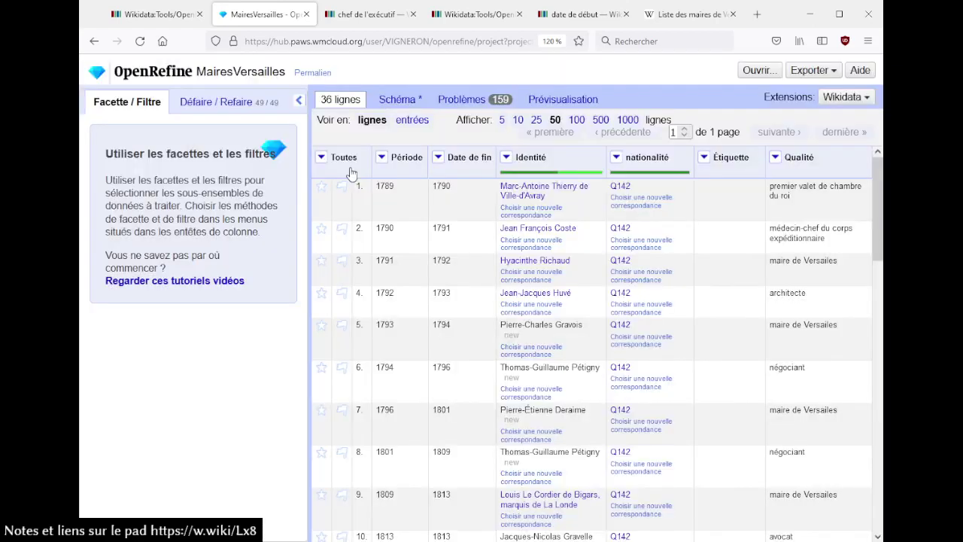
Step: Correct "maire de Versailes" to "maire de Versailles" in all identical cells of the Qualité column
{"action": "left_click", "coordinate": [858, 261]}
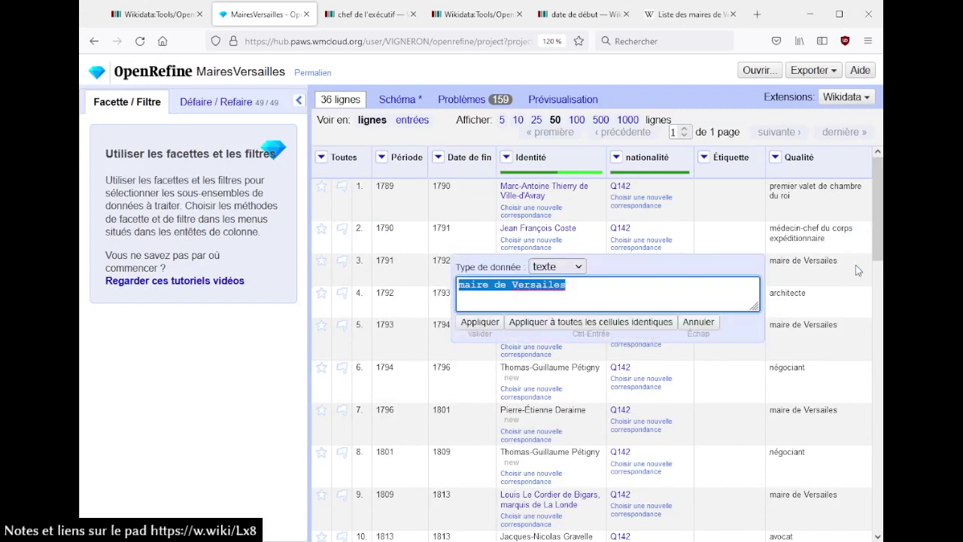
{"action": "key", "text": "End"}
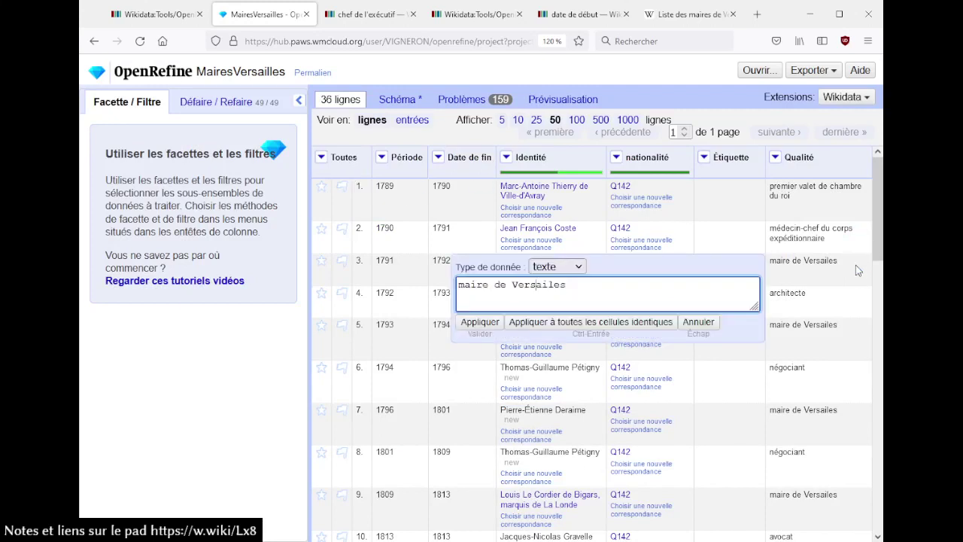
{"action": "key", "text": "ctrl+a"}
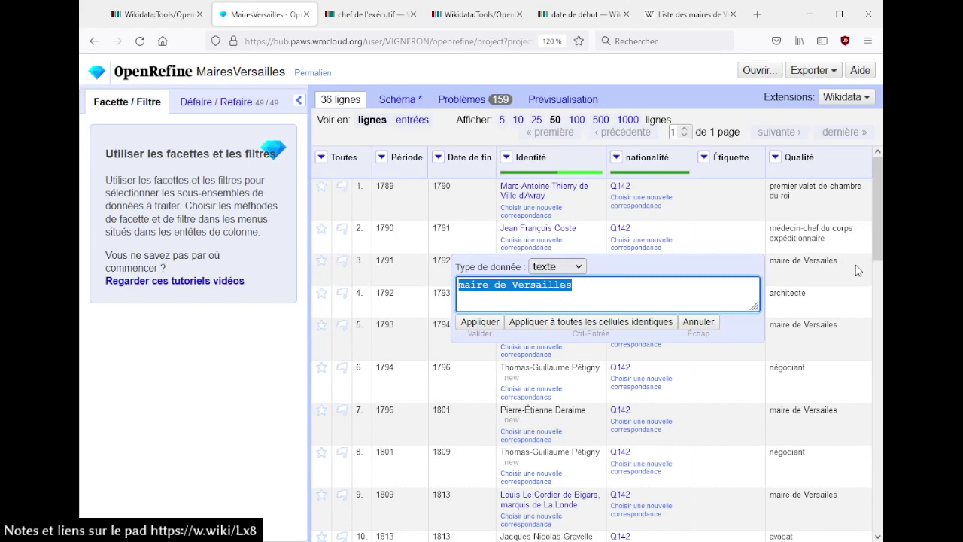
{"action": "key", "text": "alt+Tab"}
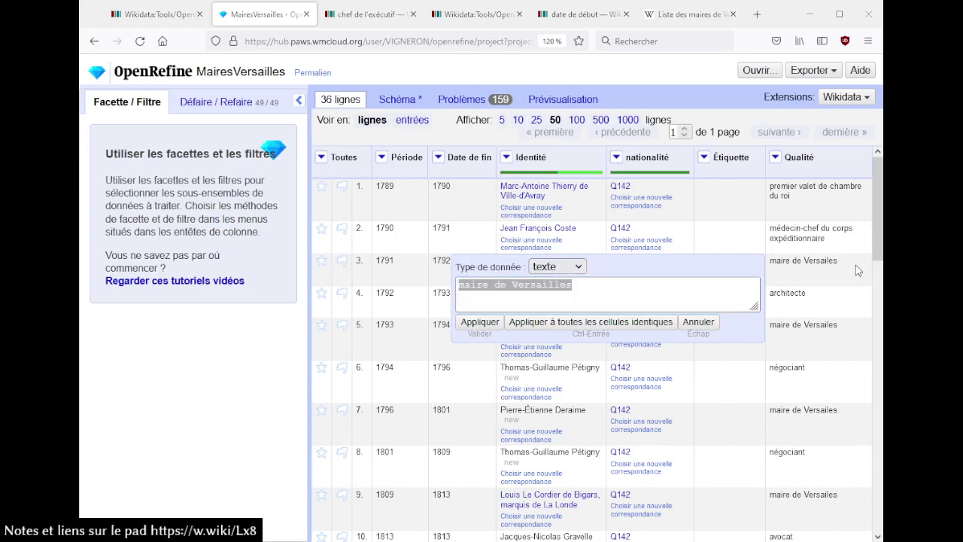
{"action": "key", "text": "alt+Tab"}
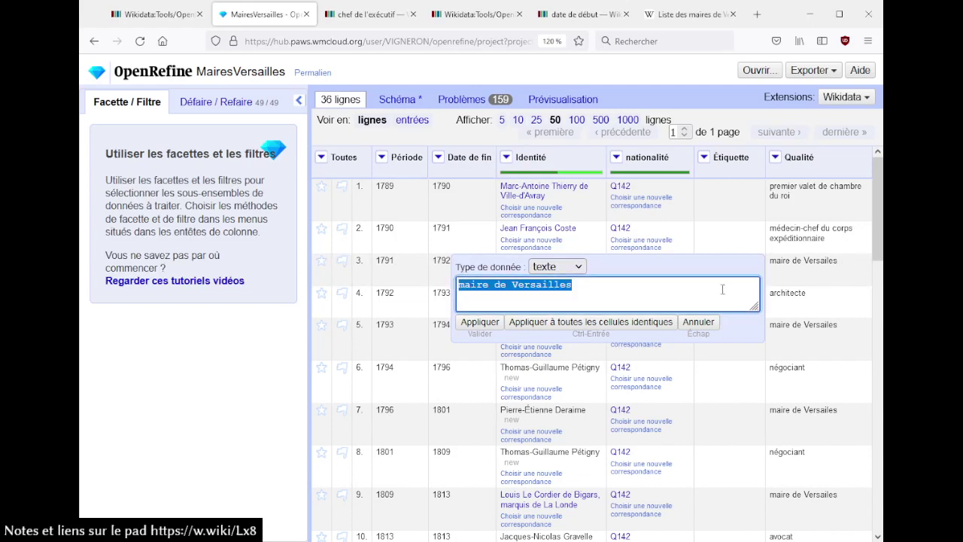
{"action": "left_click", "coordinate": [607, 322]}
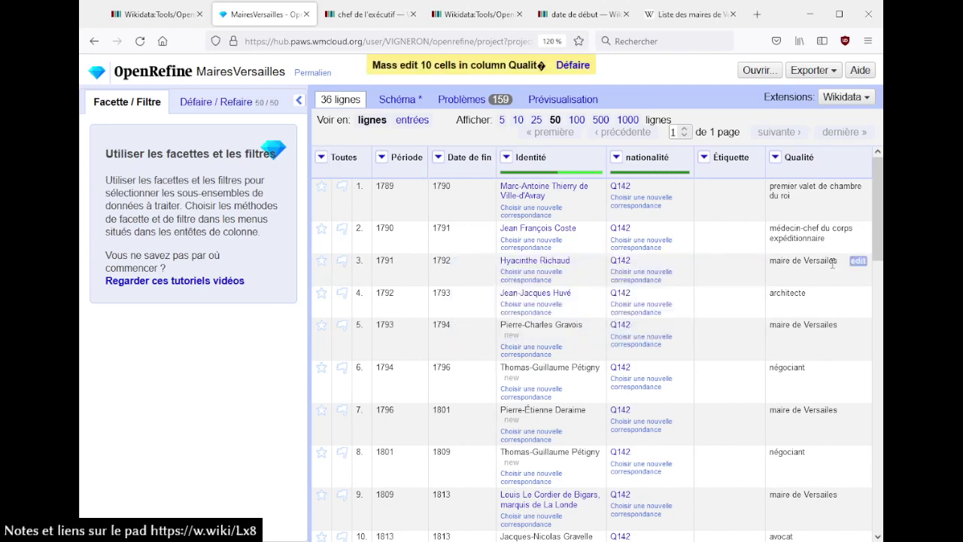
Step: Review the schema's reported problems and the preview of the edits for the new mayor items
{"action": "left_click", "coordinate": [395, 105]}
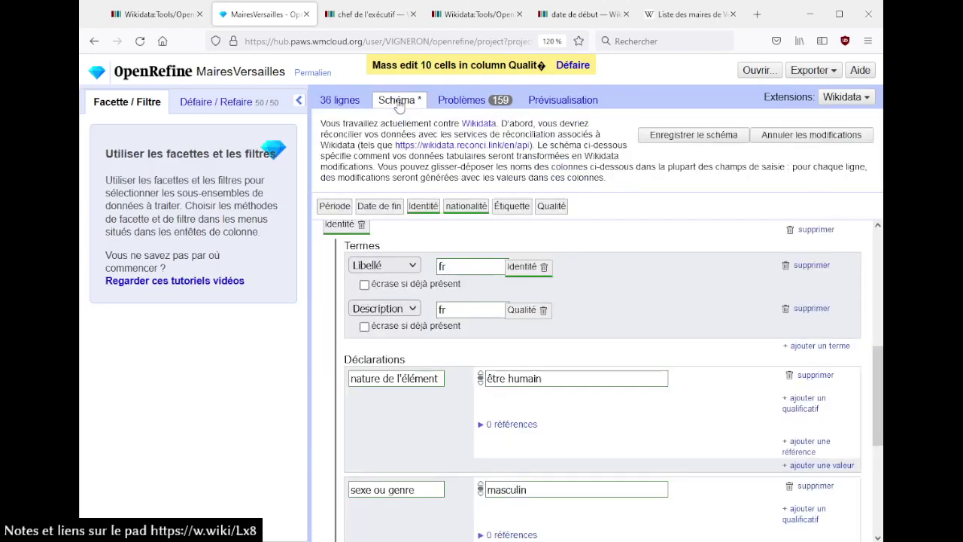
{"action": "left_click", "coordinate": [462, 105]}
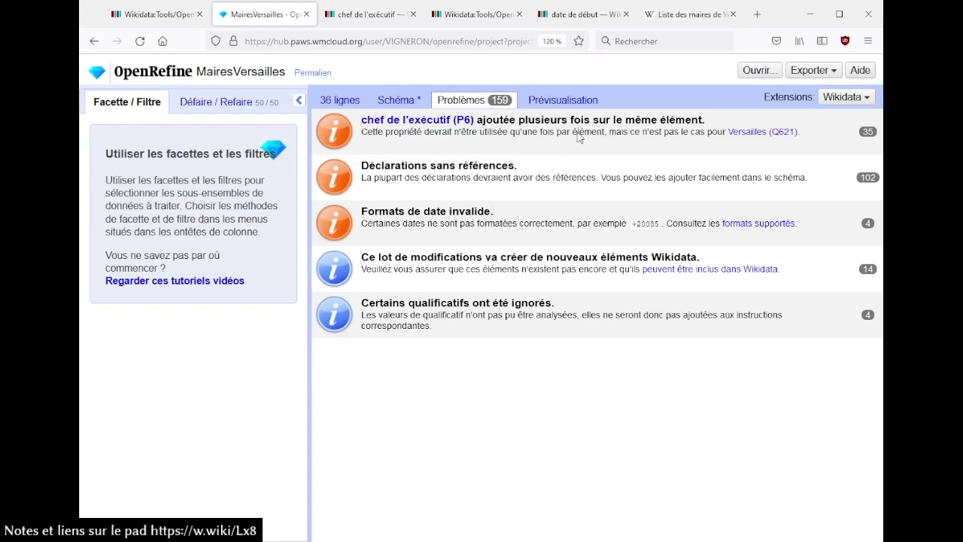
{"action": "left_click", "coordinate": [563, 101]}
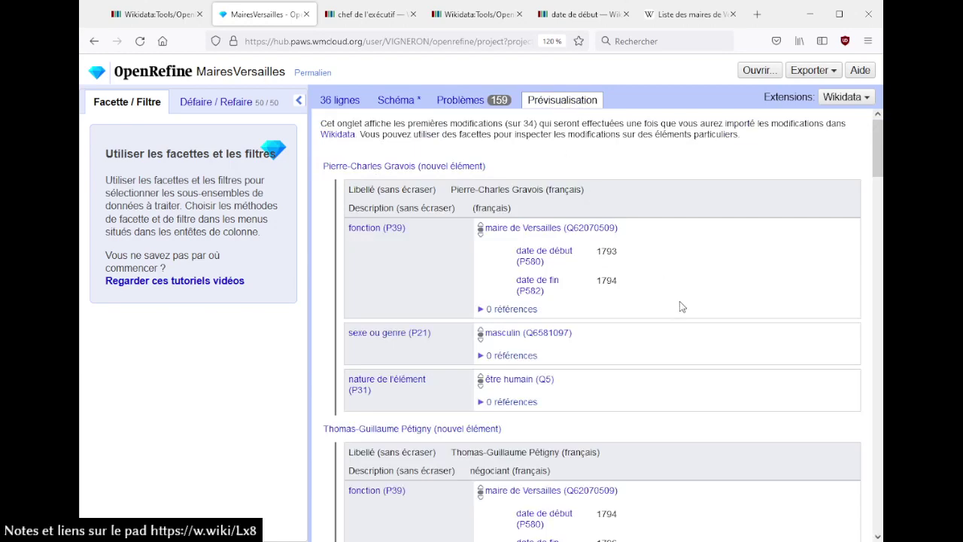
{"action": "scroll", "coordinate": [680, 302], "scroll_direction": "down", "scroll_amount": 3}
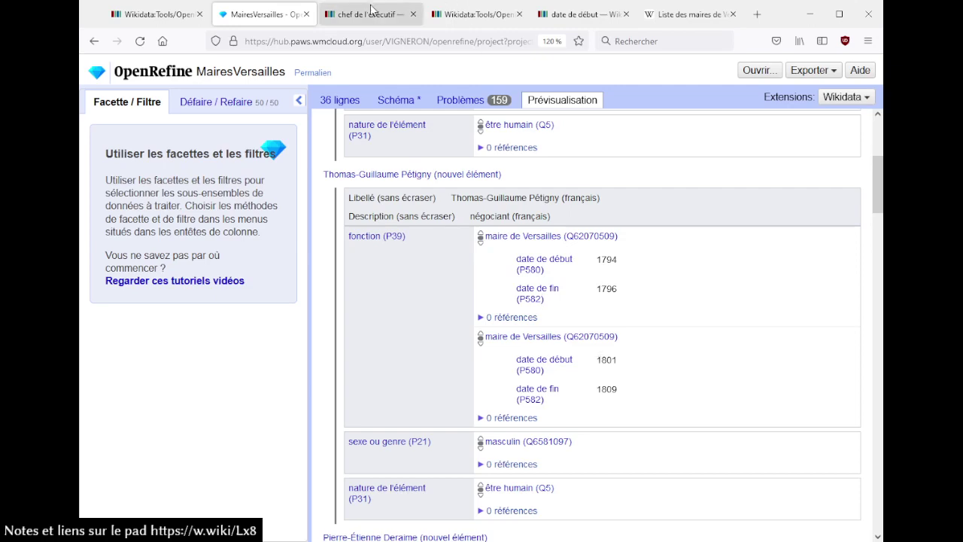
Step: Close the date-format help page and find "Pétigny" in the Wikipedia list of Versailles mayors
{"action": "left_click", "coordinate": [481, 14]}
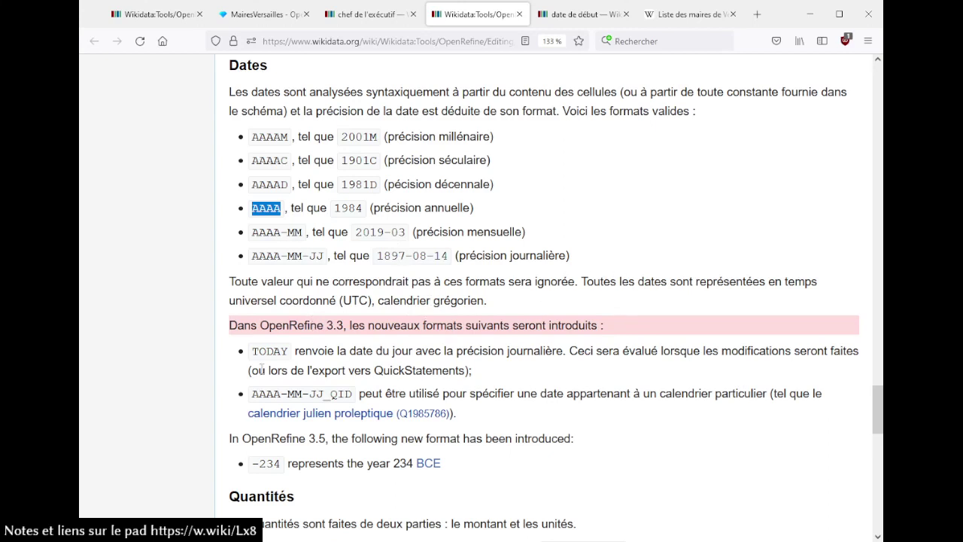
{"action": "left_click", "coordinate": [519, 14]}
{"action": "left_click", "coordinate": [519, 15]}
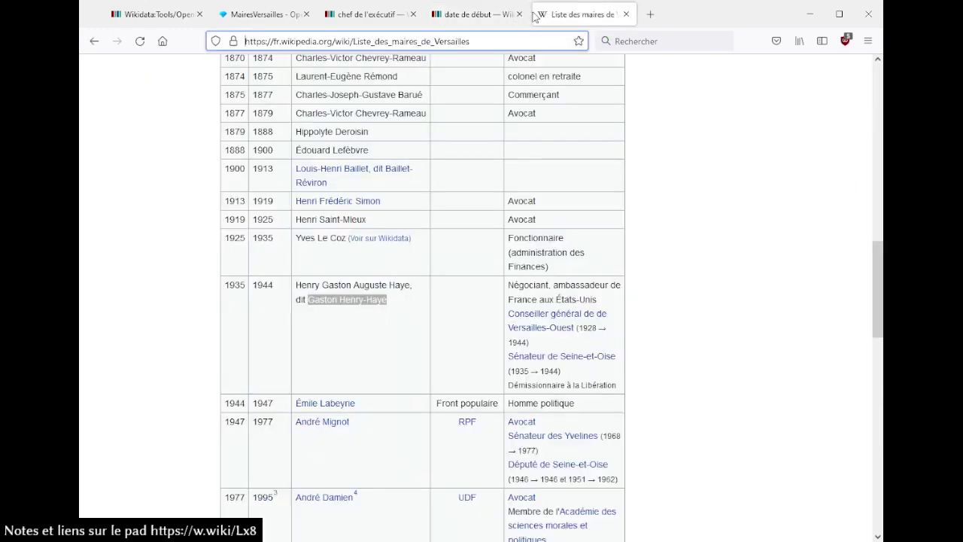
{"action": "scroll", "coordinate": [482, 188], "scroll_direction": "up", "scroll_amount": 3}
{"action": "key", "text": "ctrl+f"}
{"action": "type", "text": "Pétigny"}
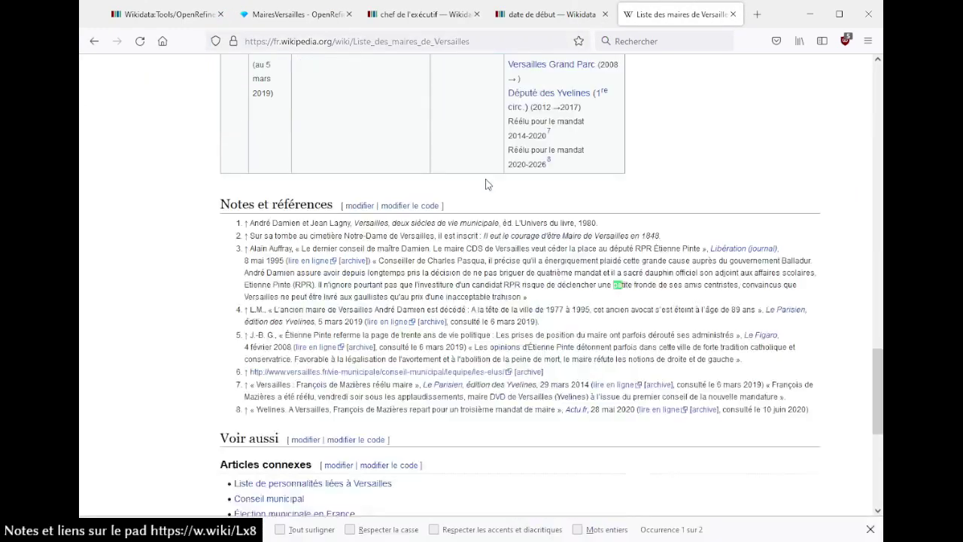
{"action": "key", "text": "Return"}
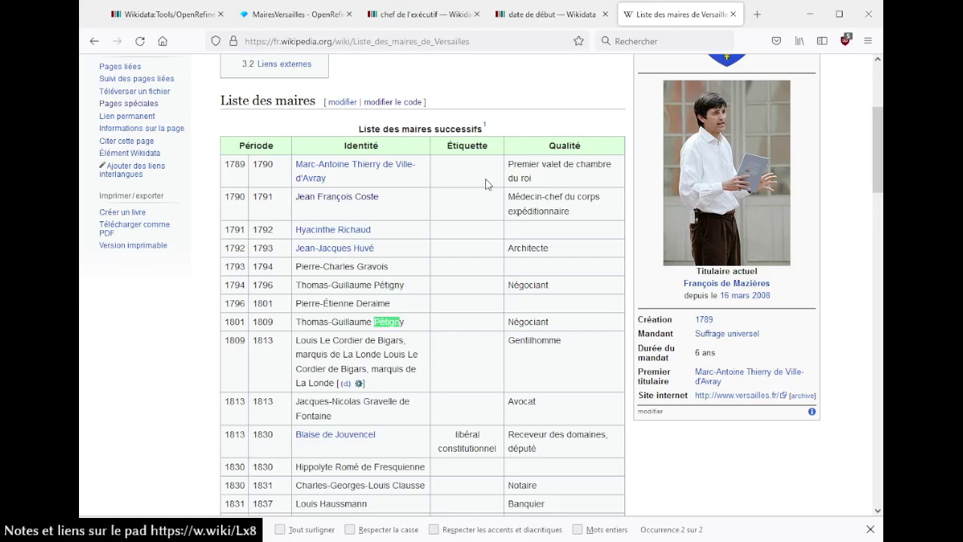
{"action": "key", "text": "Escape"}
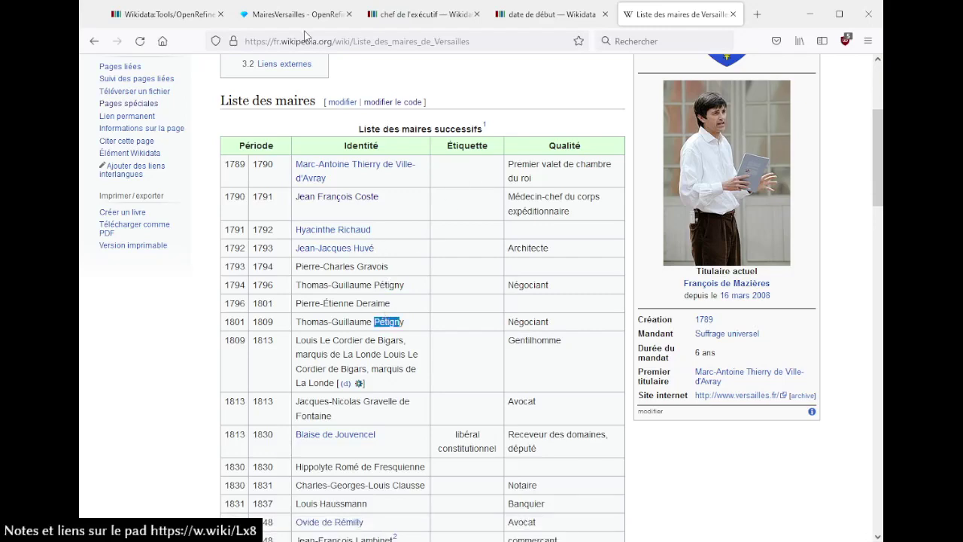
Step: Return to OpenRefine and go through the descriptions and term dates of the previewed new items
{"action": "left_click", "coordinate": [298, 14]}
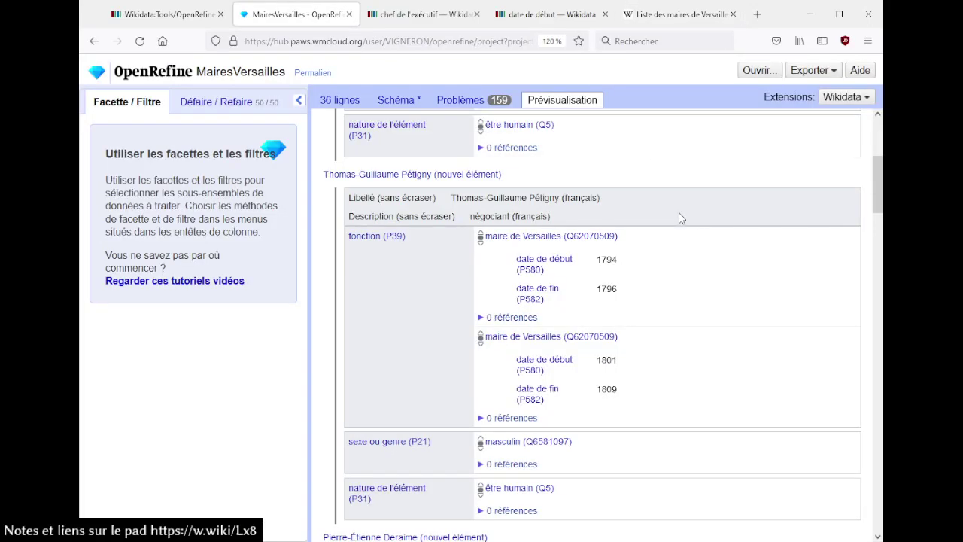
{"action": "scroll", "coordinate": [679, 219], "scroll_direction": "down", "scroll_amount": 3}
{"action": "scroll", "coordinate": [680, 220], "scroll_direction": "down", "scroll_amount": 15}
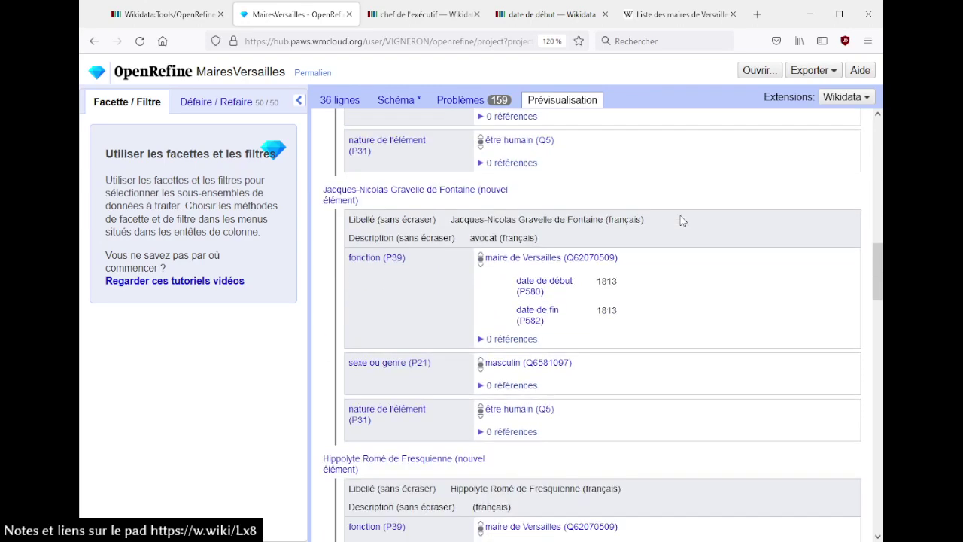
{"action": "scroll", "coordinate": [682, 220], "scroll_direction": "up", "scroll_amount": 2}
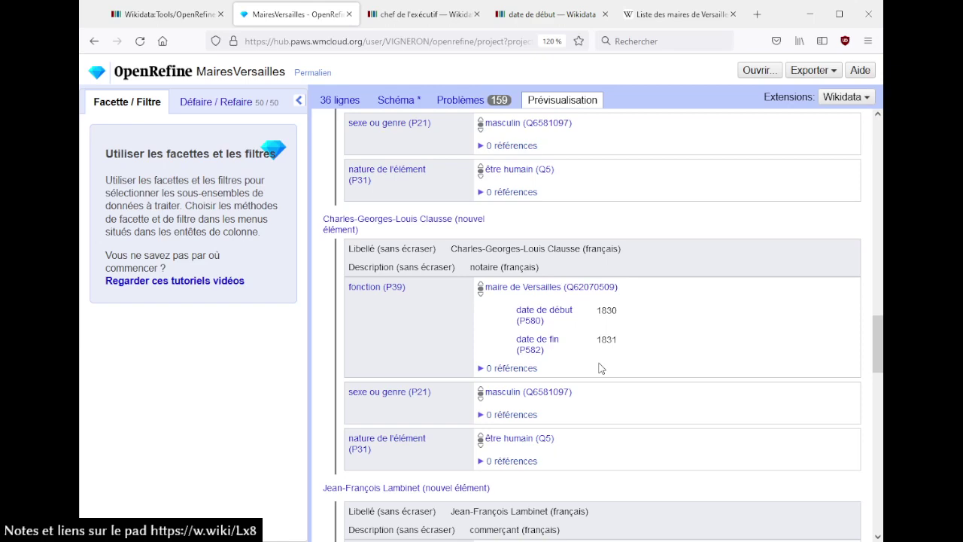
Step: Look for malformed end dates in the project rows and check row 35's end year against the Wikipedia list of mayors
{"action": "left_click", "coordinate": [341, 101]}
{"action": "scroll", "coordinate": [430, 259], "scroll_direction": "down", "scroll_amount": 10}
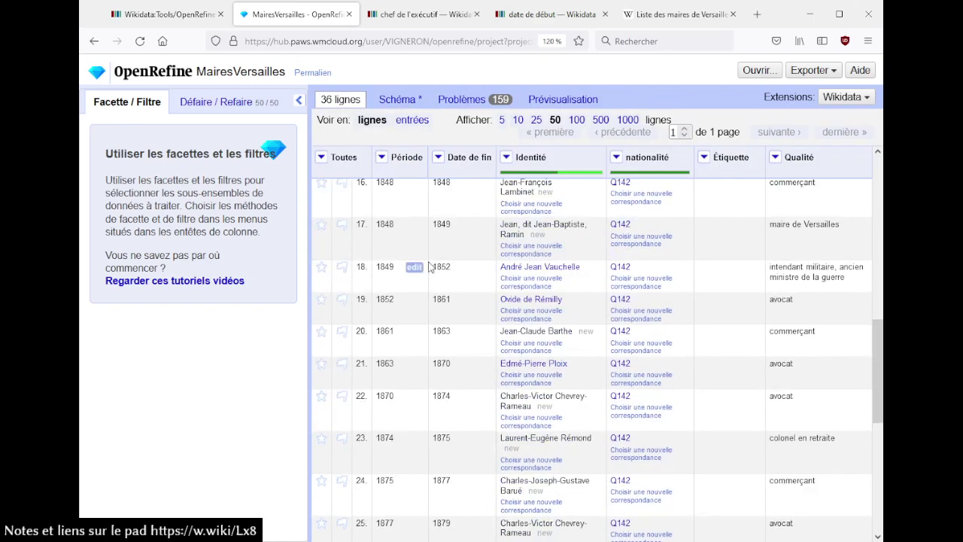
{"action": "scroll", "coordinate": [429, 265], "scroll_direction": "down", "scroll_amount": 2}
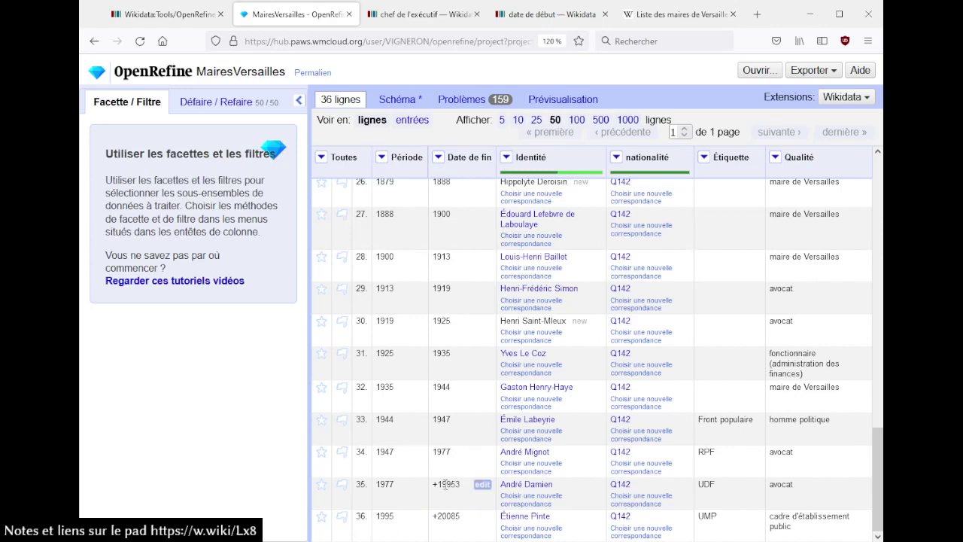
{"action": "left_click", "coordinate": [546, 15]}
{"action": "left_click", "coordinate": [605, 15]}
{"action": "scroll", "coordinate": [471, 344], "scroll_direction": "down", "scroll_amount": 8}
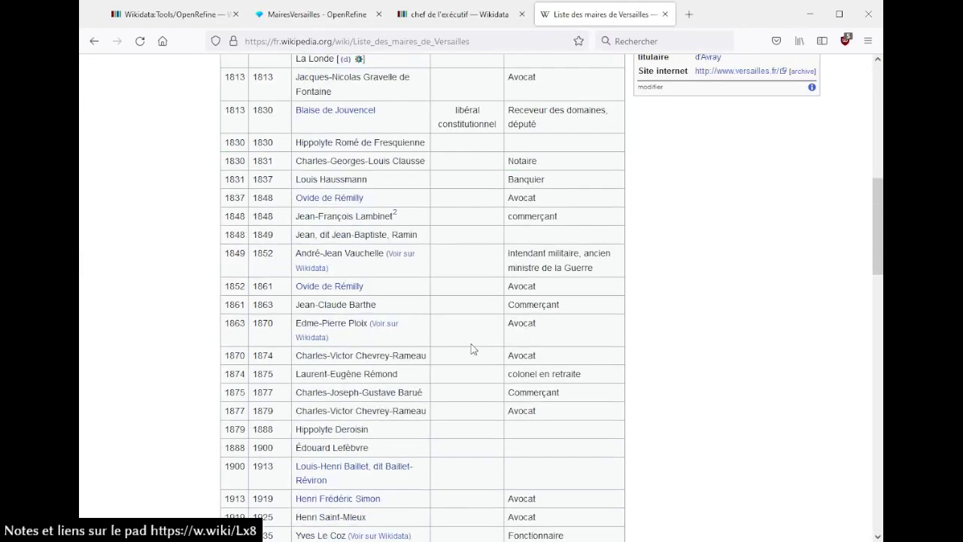
{"action": "scroll", "coordinate": [471, 349], "scroll_direction": "down", "scroll_amount": 4}
{"action": "scroll", "coordinate": [471, 349], "scroll_direction": "up", "scroll_amount": 1}
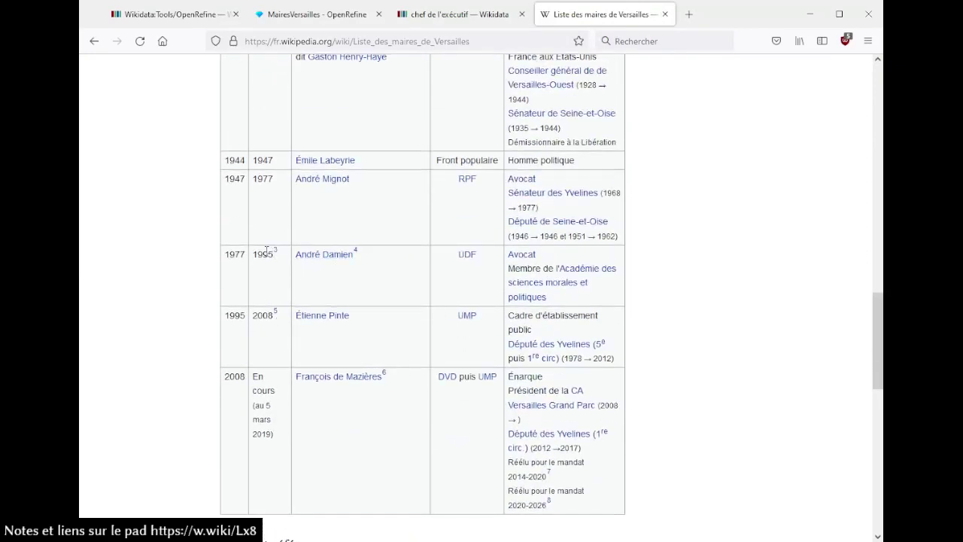
{"action": "left_click_drag", "start_coordinate": [262, 254], "coordinate": [284, 263]}
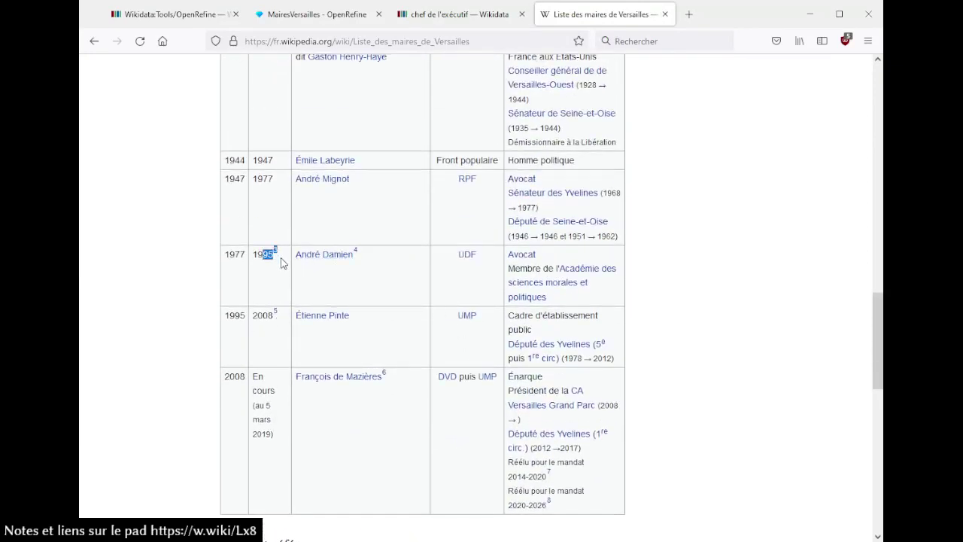
Step: Back in OpenRefine, correct the Date de fin value in row 35 to 1995
{"action": "left_click", "coordinate": [320, 13]}
{"action": "left_click", "coordinate": [605, 6]}
{"action": "left_click", "coordinate": [316, 14]}
{"action": "left_click", "coordinate": [481, 485]}
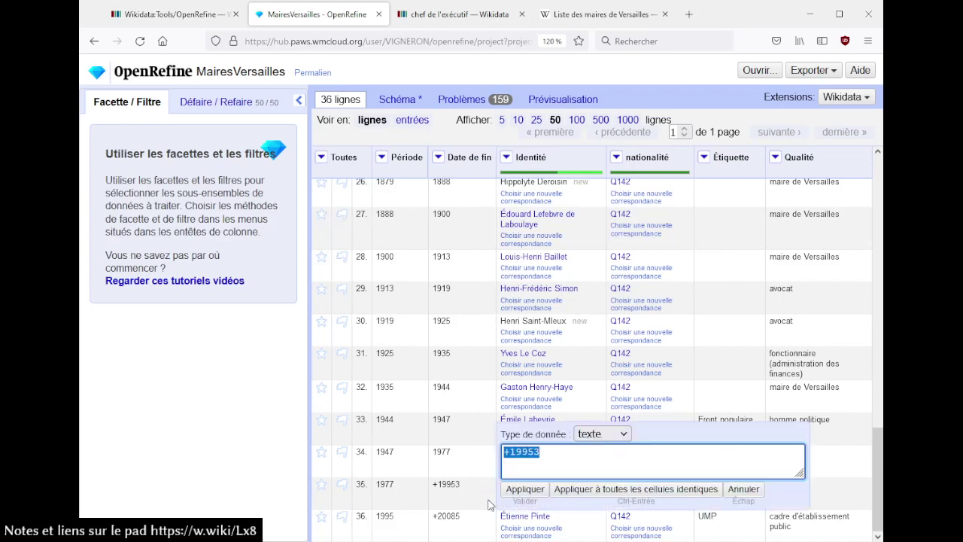
{"action": "key", "text": "End"}
{"action": "key", "text": "BackSpace"}
{"action": "key", "text": "Home"}
{"action": "key", "text": "Delete"}
{"action": "key", "text": "Return"}
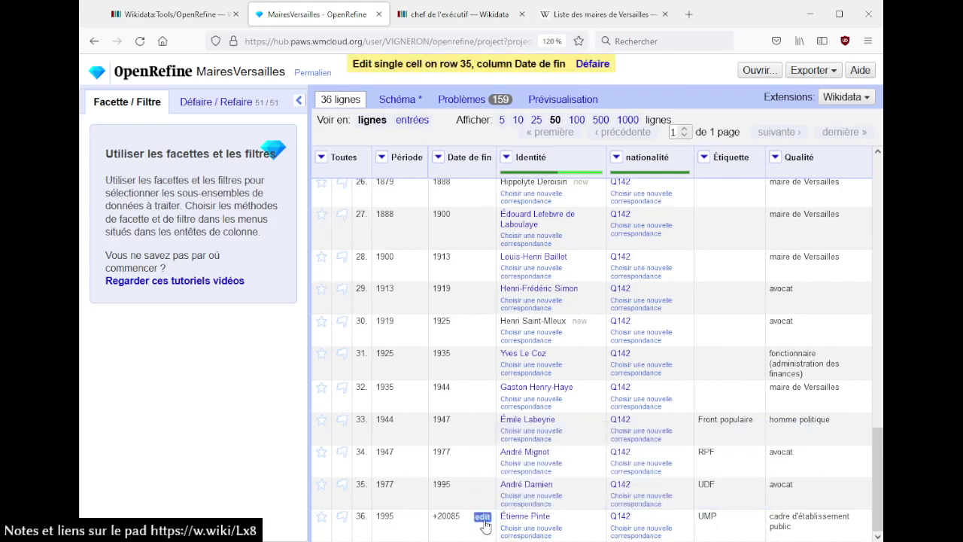
Step: Correct the Date de fin value in row 36 to 2008
{"action": "left_click", "coordinate": [483, 517]}
{"action": "key", "text": "End"}
{"action": "key", "text": "BackSpace"}
{"action": "key", "text": "Home"}
{"action": "key", "text": "Delete"}
{"action": "key", "text": "Return"}
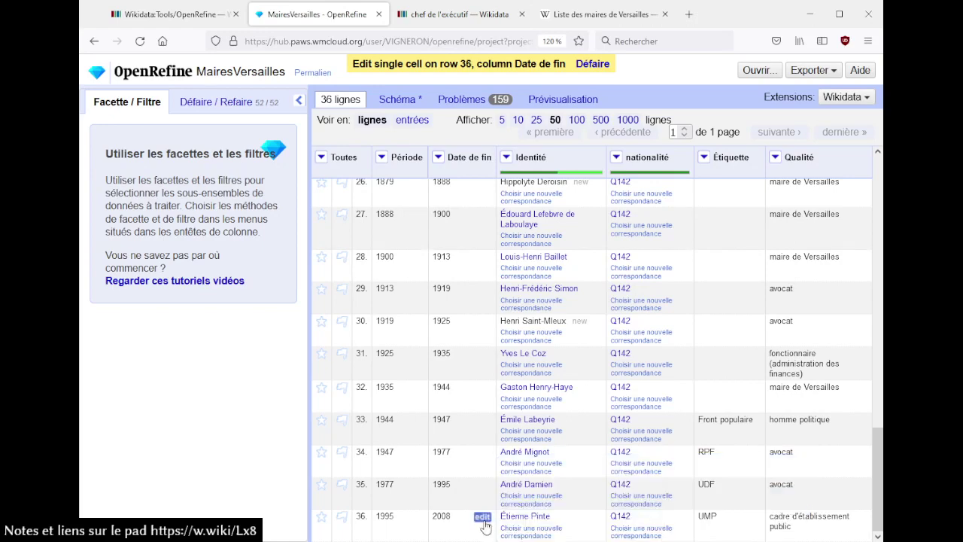
Step: Save the Wikidata schema and examine the invalid date format entry among the reported problems
{"action": "left_click", "coordinate": [387, 99]}
{"action": "left_click", "coordinate": [654, 135]}
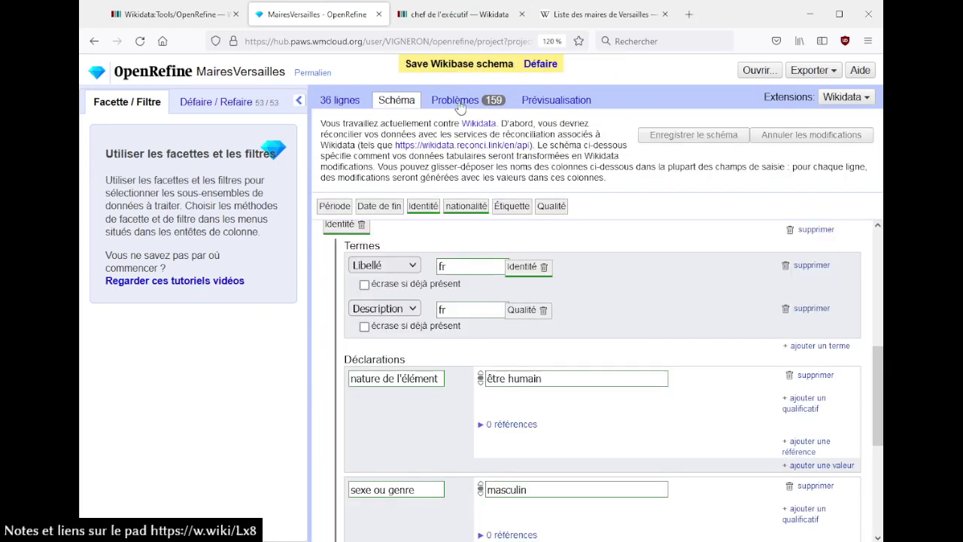
{"action": "left_click", "coordinate": [459, 105]}
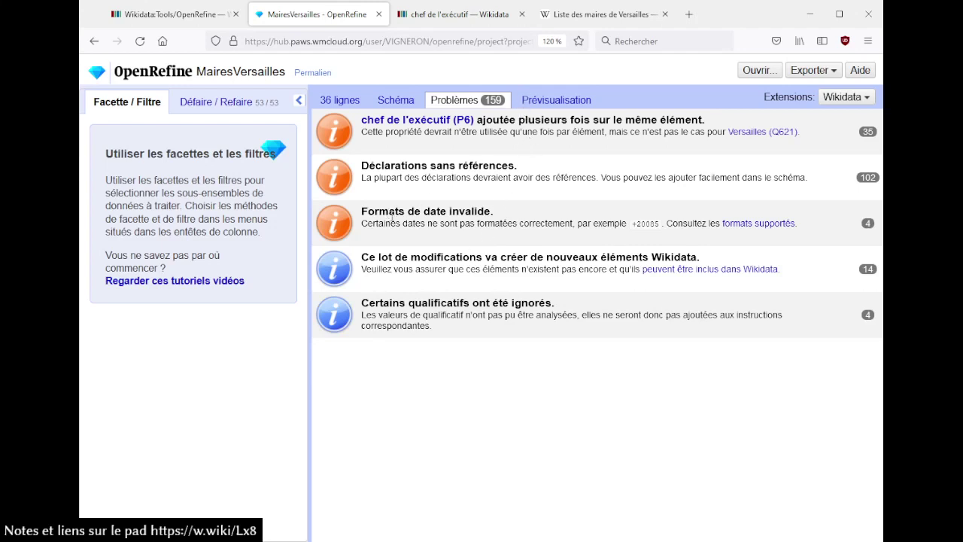
{"action": "left_click_drag", "start_coordinate": [387, 215], "coordinate": [481, 241]}
{"action": "left_click_drag", "start_coordinate": [632, 223], "coordinate": [661, 228]}
{"action": "left_click", "coordinate": [660, 228]}
Step: Reopen the MairesVersailles project from the list of projects and open its Wikidata schema again
{"action": "left_click", "coordinate": [342, 102]}
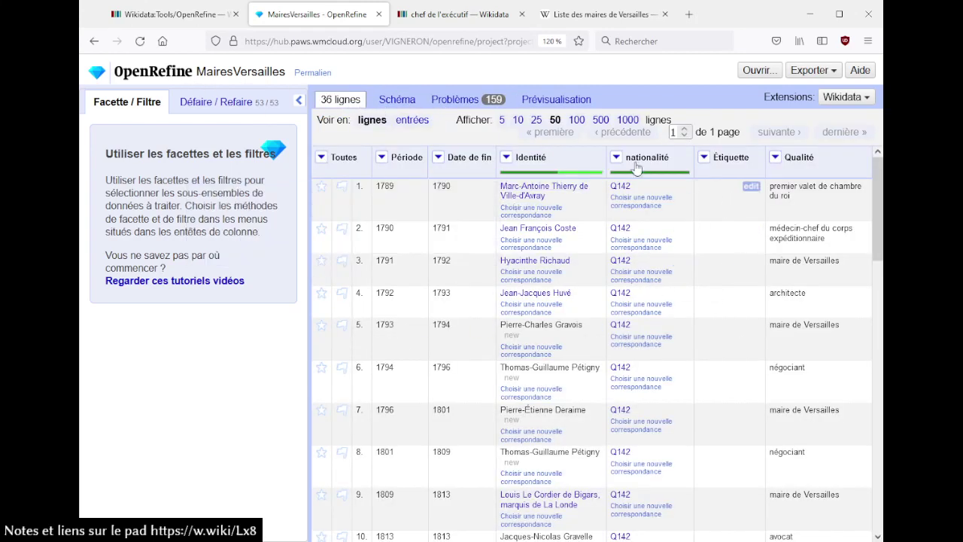
{"action": "left_click", "coordinate": [134, 78]}
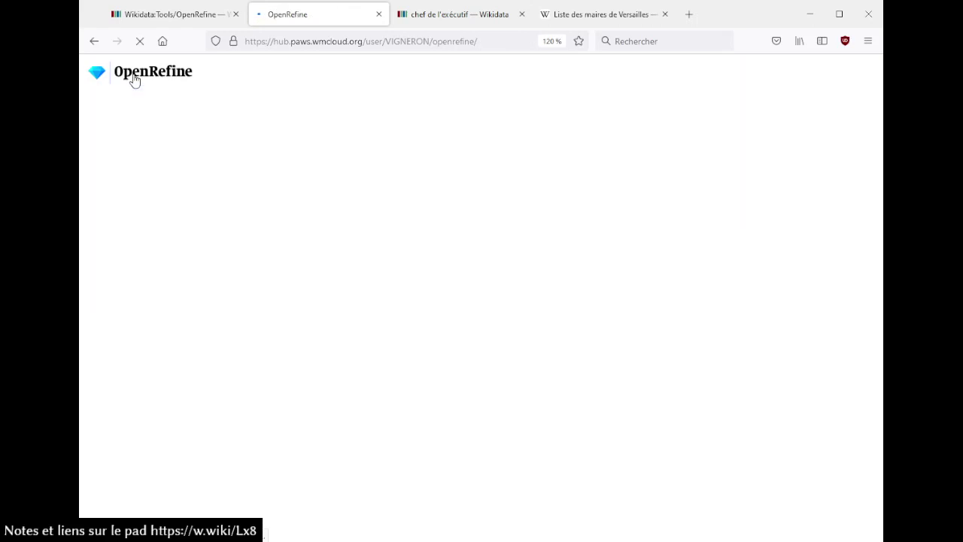
{"action": "left_click", "coordinate": [111, 127]}
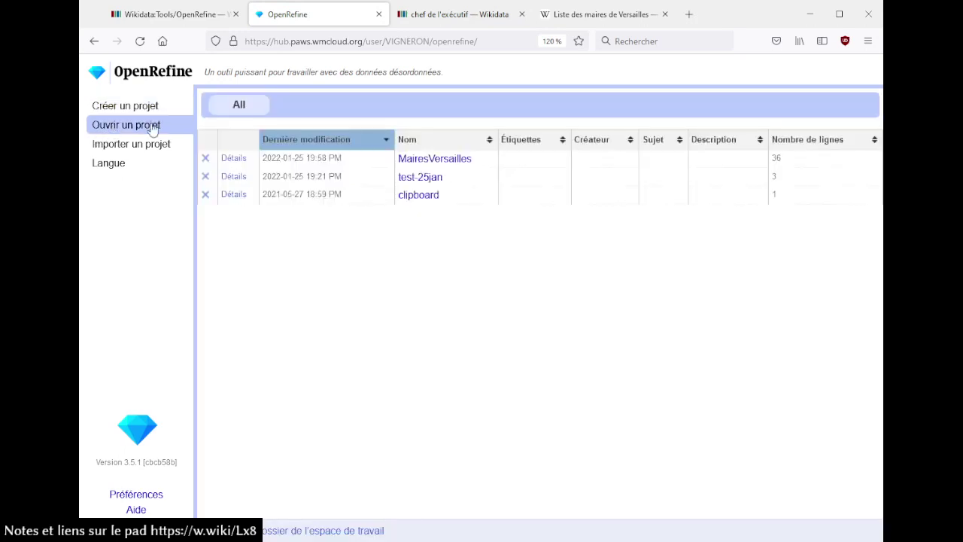
{"action": "left_click", "coordinate": [426, 159]}
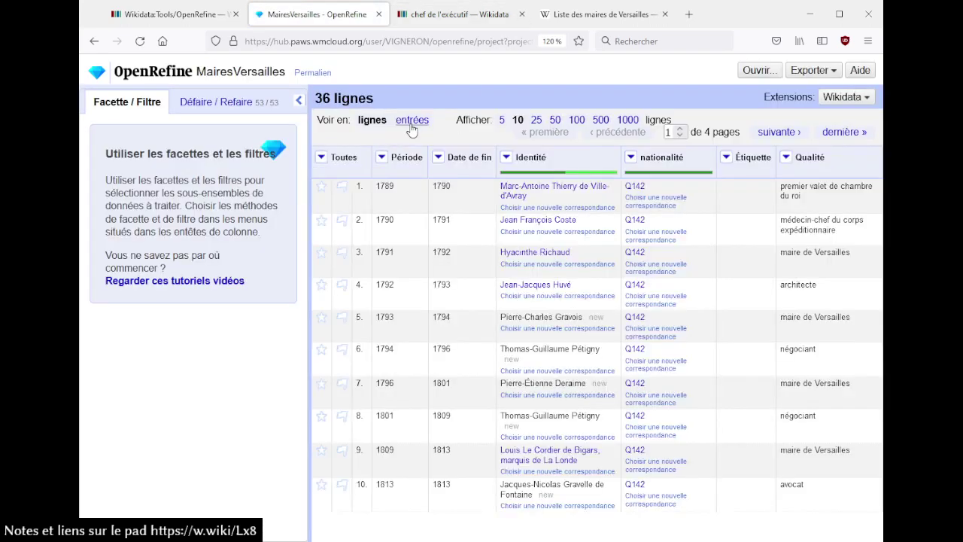
{"action": "left_click", "coordinate": [854, 98]}
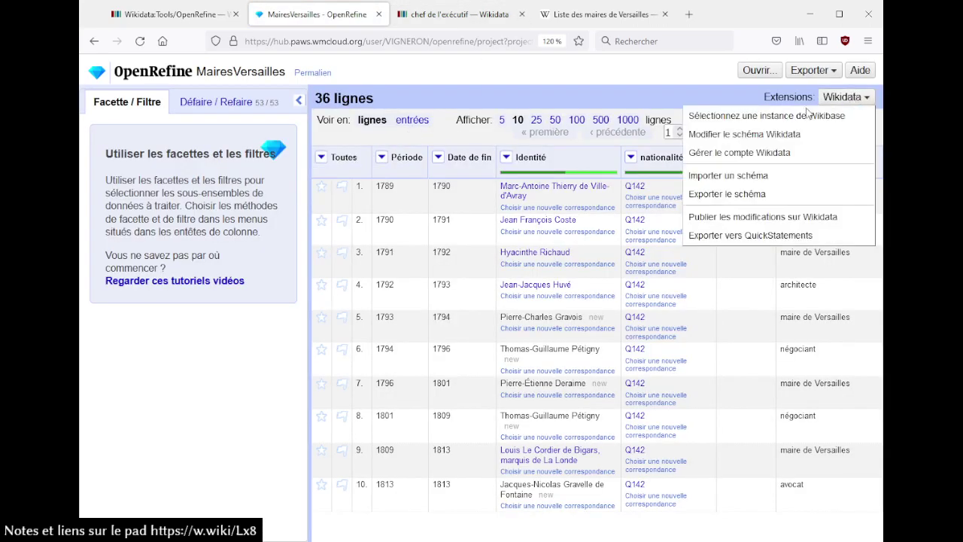
{"action": "left_click", "coordinate": [738, 134]}
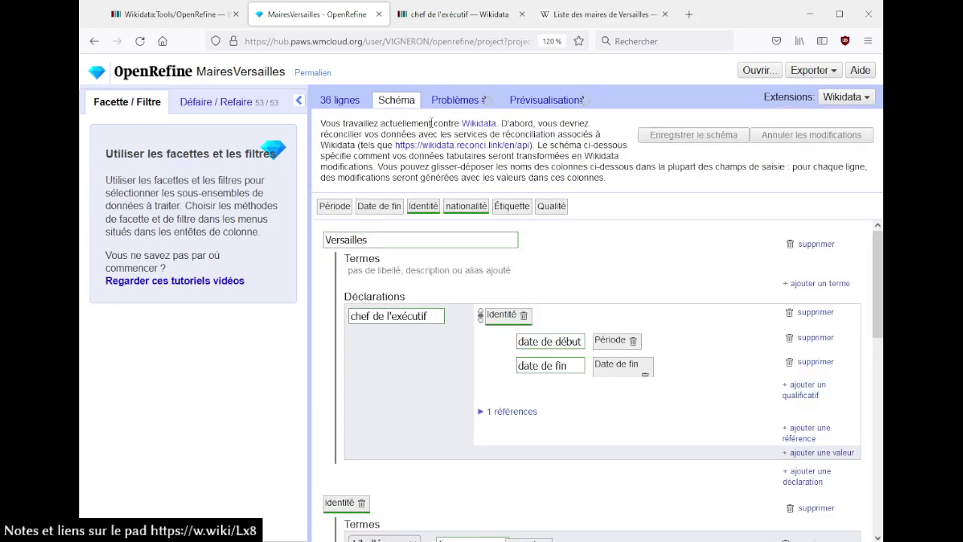
{"action": "scroll", "coordinate": [646, 274], "scroll_direction": "down", "scroll_amount": 4}
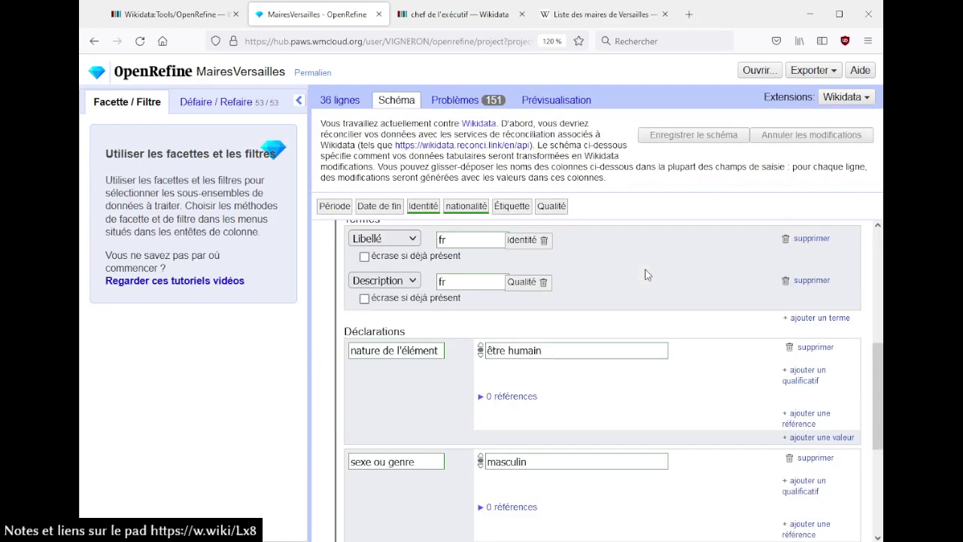
Step: Examine the three remaining reported problems and the preview of the edits prepared for the Versailles mayors
{"action": "left_click", "coordinate": [459, 100]}
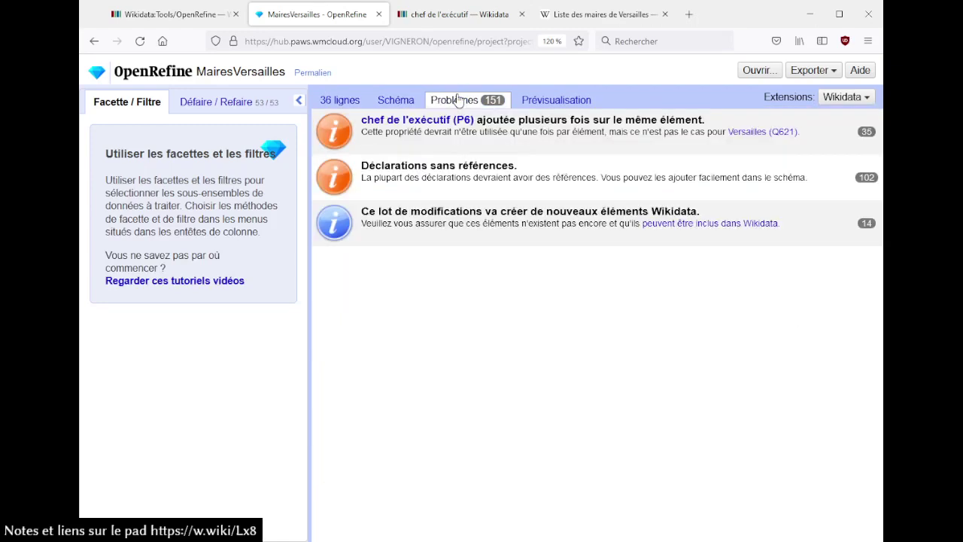
{"action": "left_click_drag", "start_coordinate": [452, 223], "coordinate": [413, 131]}
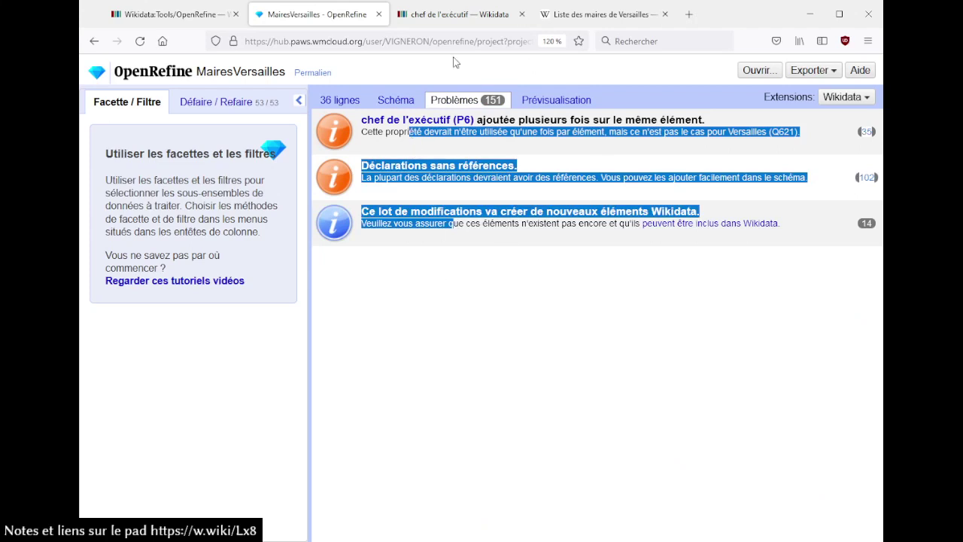
{"action": "left_click", "coordinate": [546, 323]}
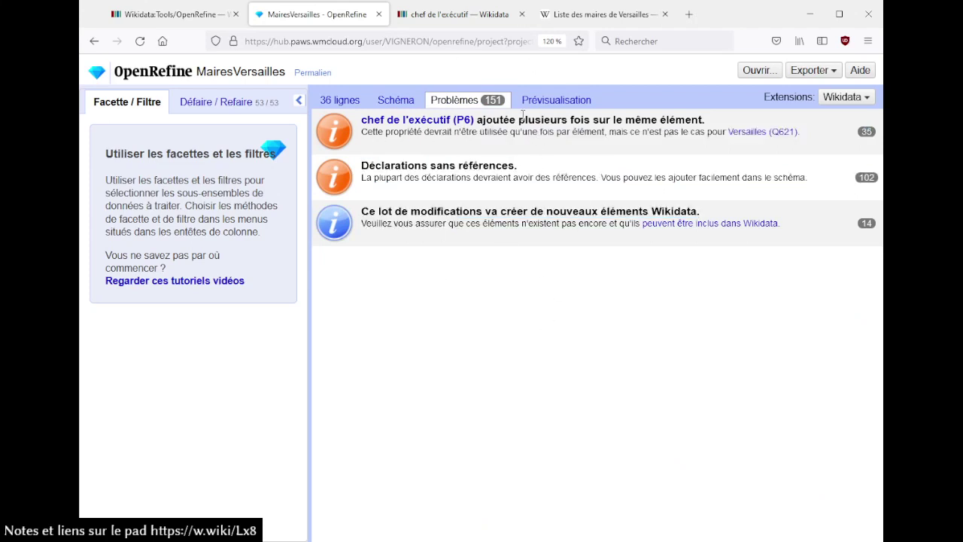
{"action": "left_click_drag", "start_coordinate": [504, 119], "coordinate": [510, 151]}
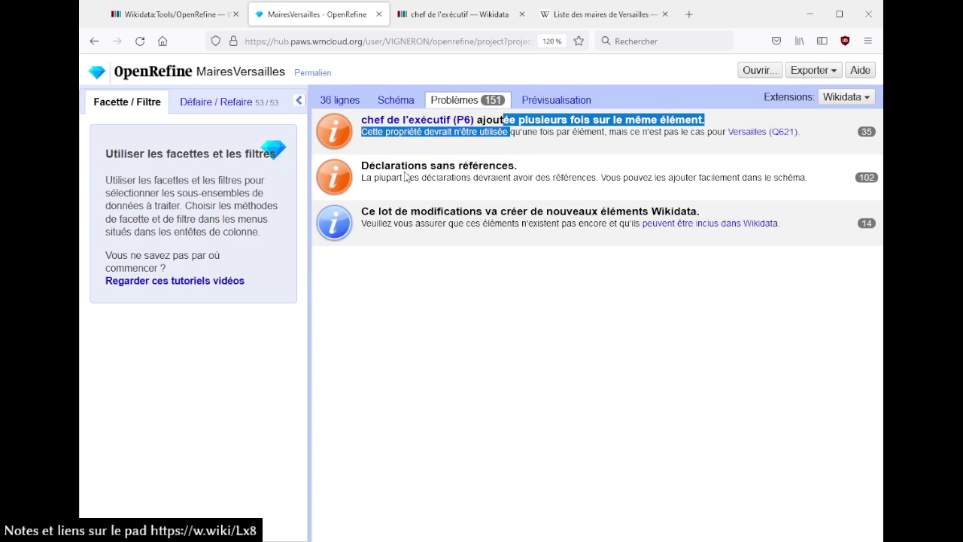
{"action": "left_click_drag", "start_coordinate": [401, 166], "coordinate": [415, 190]}
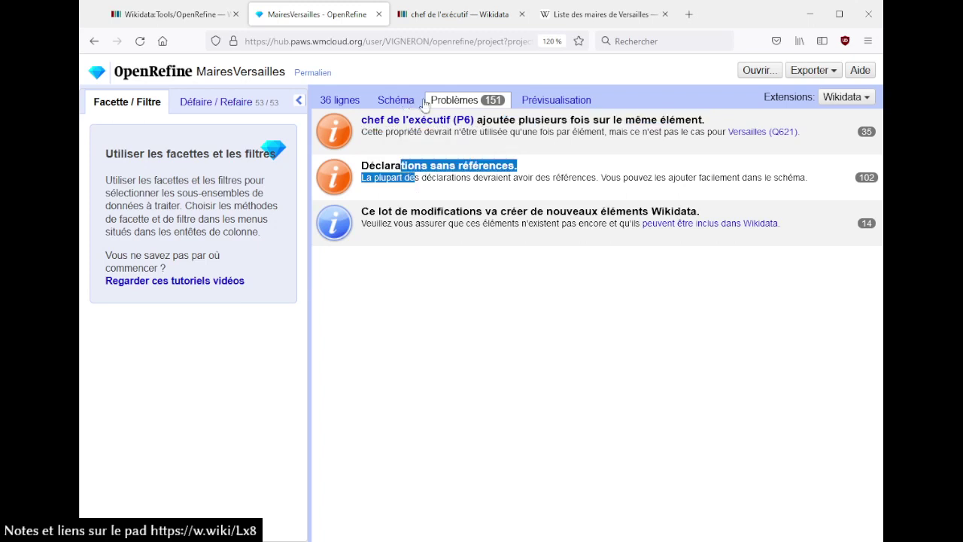
{"action": "left_click", "coordinate": [558, 106]}
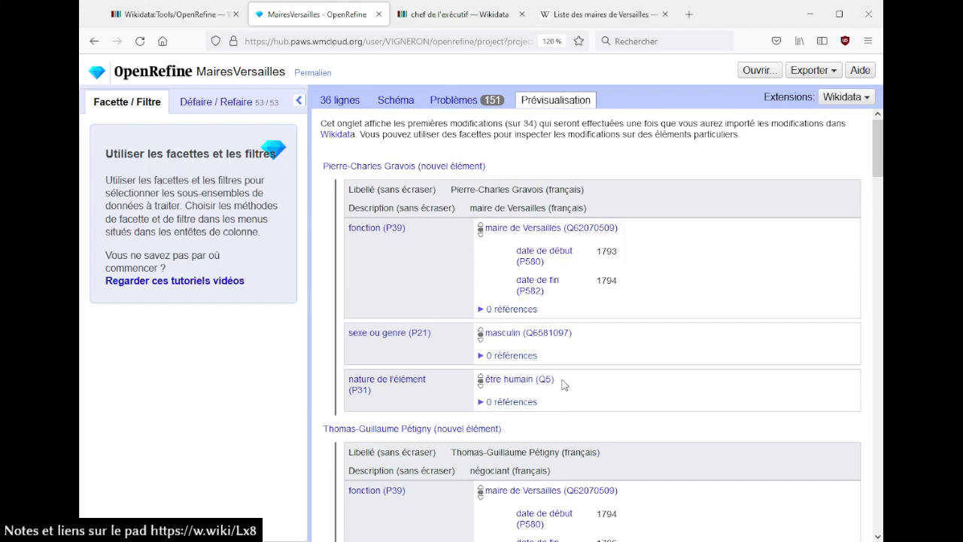
{"action": "left_click", "coordinate": [470, 102]}
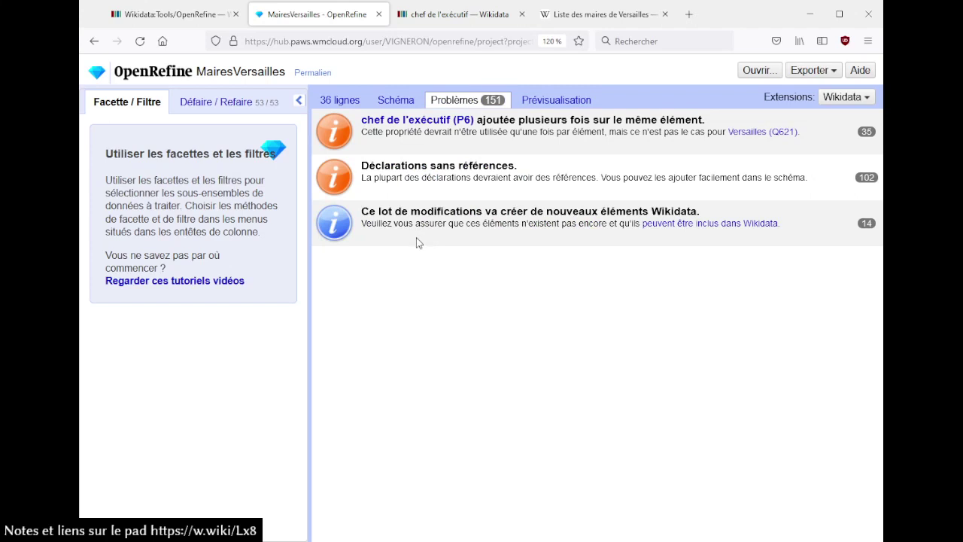
{"action": "left_click_drag", "start_coordinate": [375, 212], "coordinate": [539, 239]}
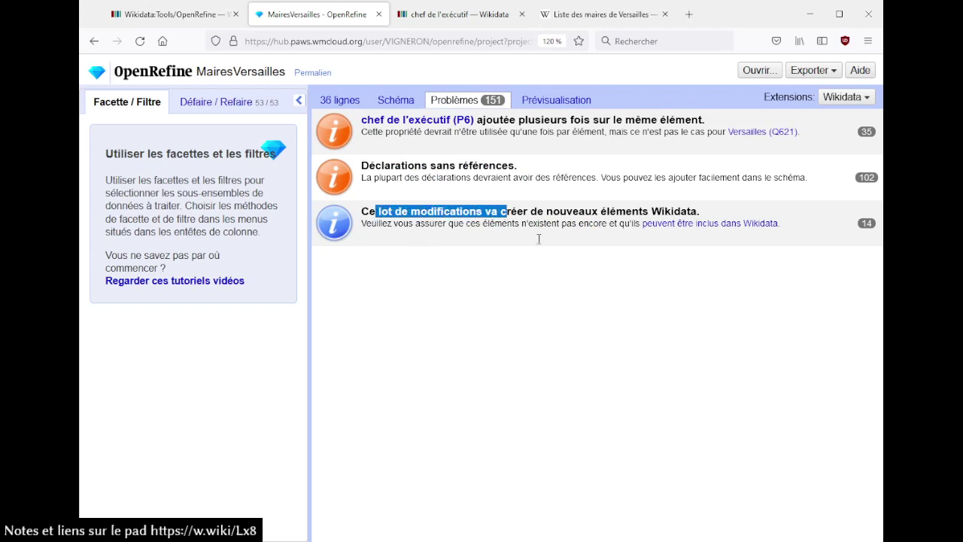
{"action": "left_click", "coordinate": [539, 239]}
Step: Start publishing the modifications to Wikidata and enter the bot account's username in the login form
{"action": "left_click", "coordinate": [838, 101]}
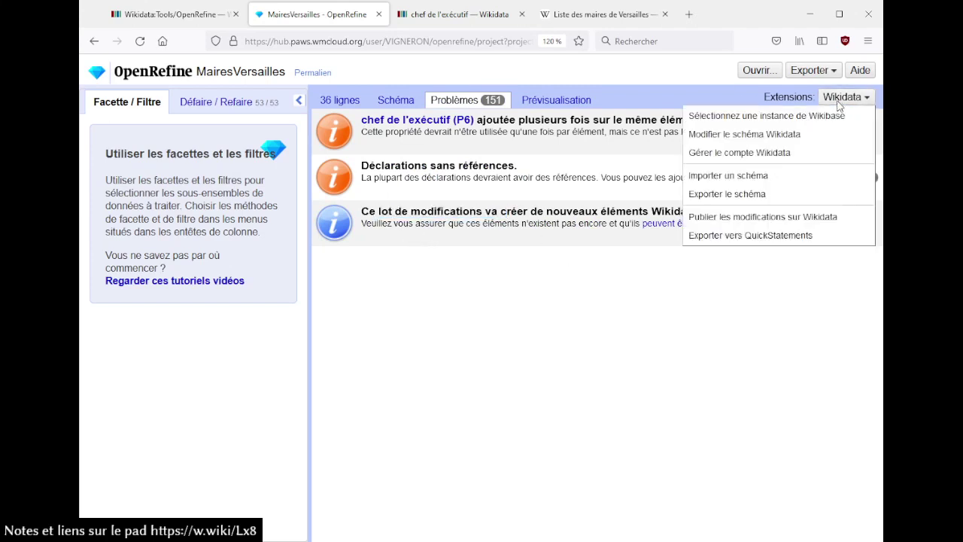
{"action": "left_click", "coordinate": [749, 218]}
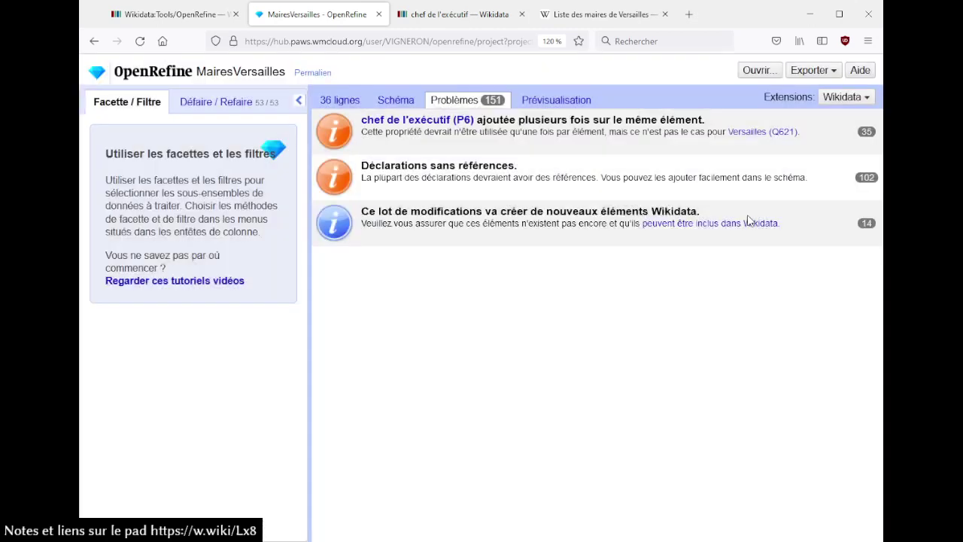
{"action": "left_click", "coordinate": [448, 309]}
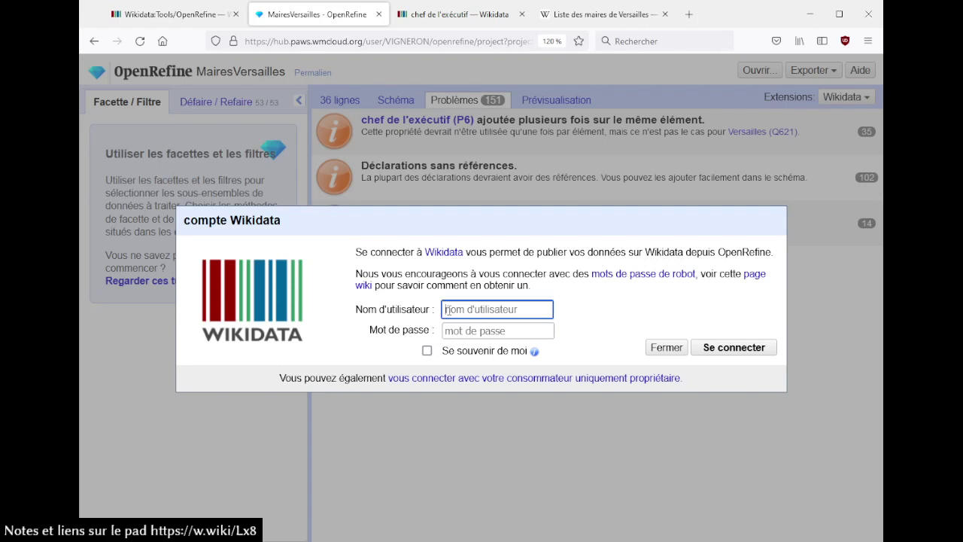
{"action": "type", "text": "VIGNERON"}
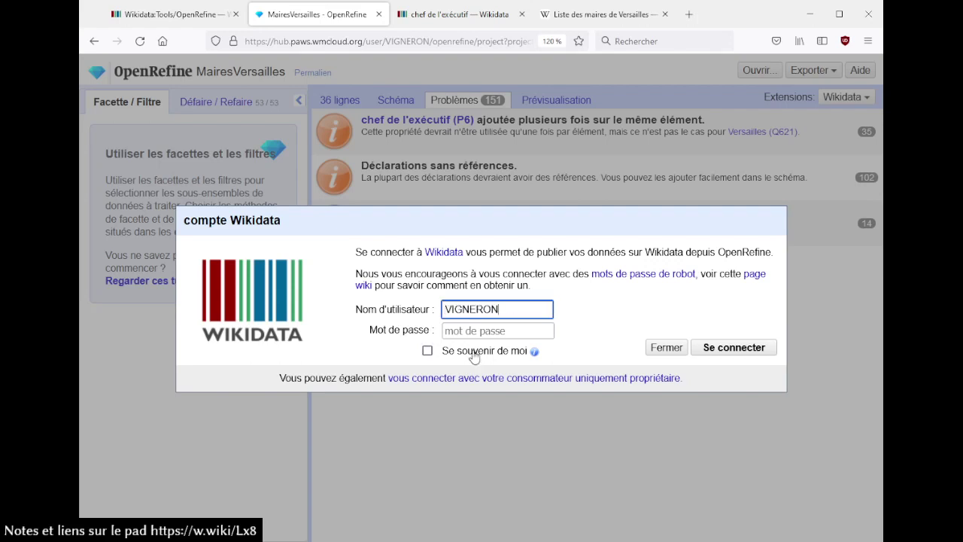
{"action": "left_click", "coordinate": [472, 330]}
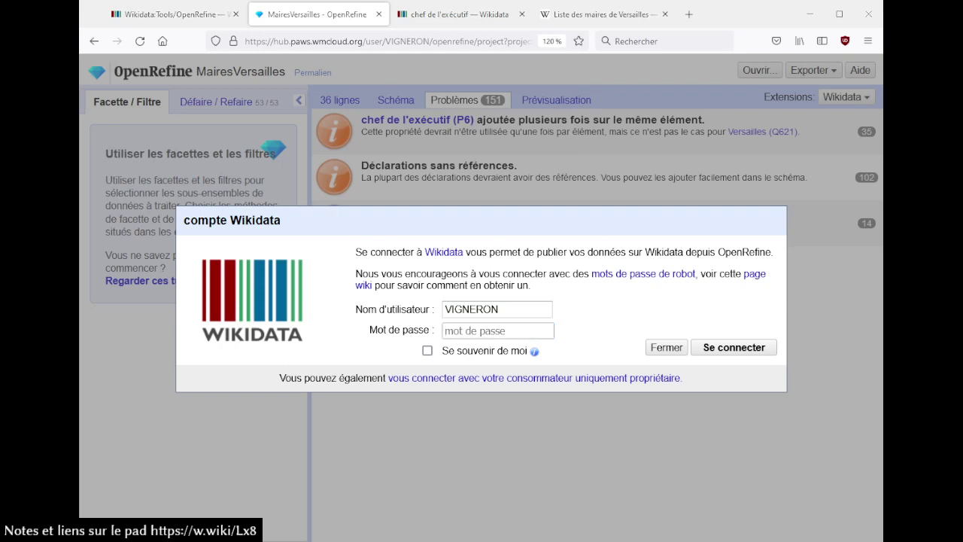
{"action": "key", "text": "alt+Tab"}
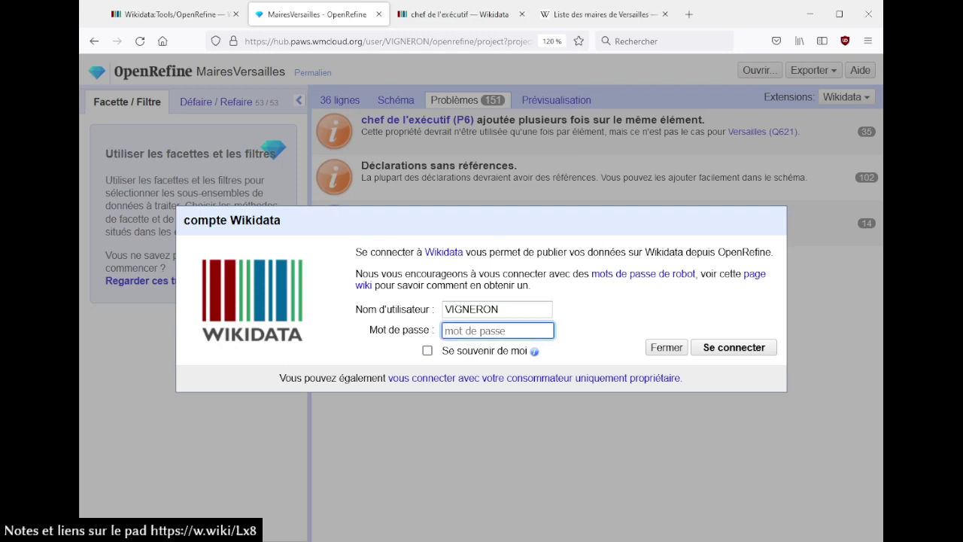
{"action": "key", "text": "alt+Tab"}
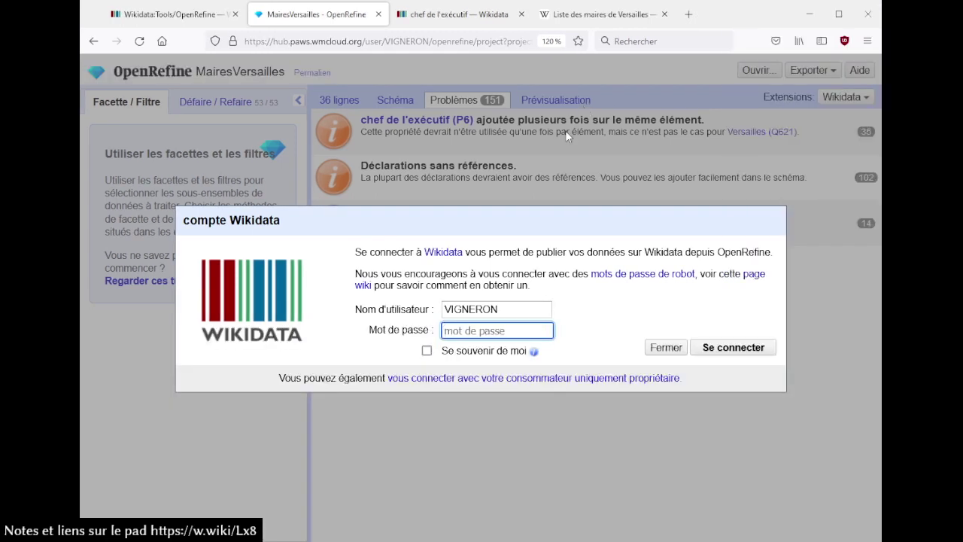
{"action": "left_click", "coordinate": [506, 313]}
{"action": "key", "text": "ctrl+a"}
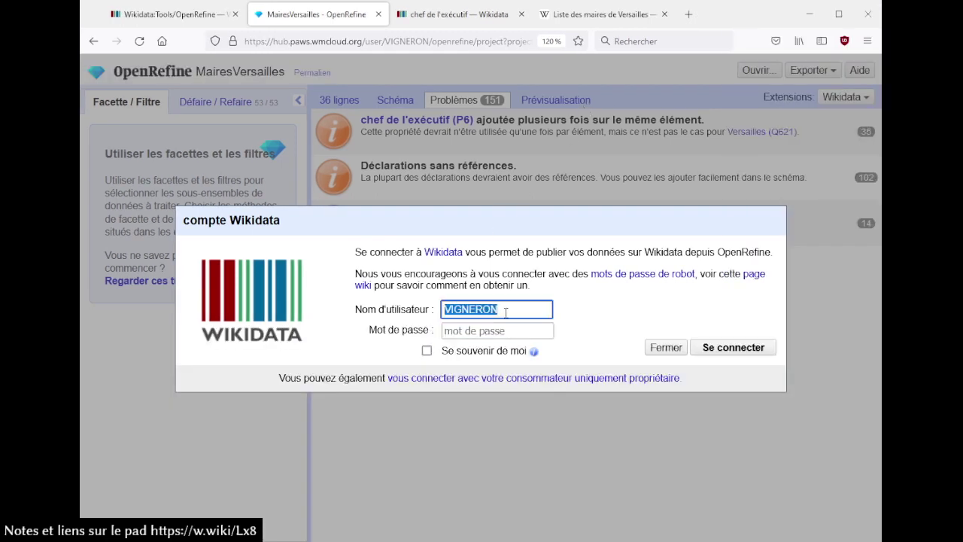
{"action": "type", "text": "VIGNERON@Viticulteur"}
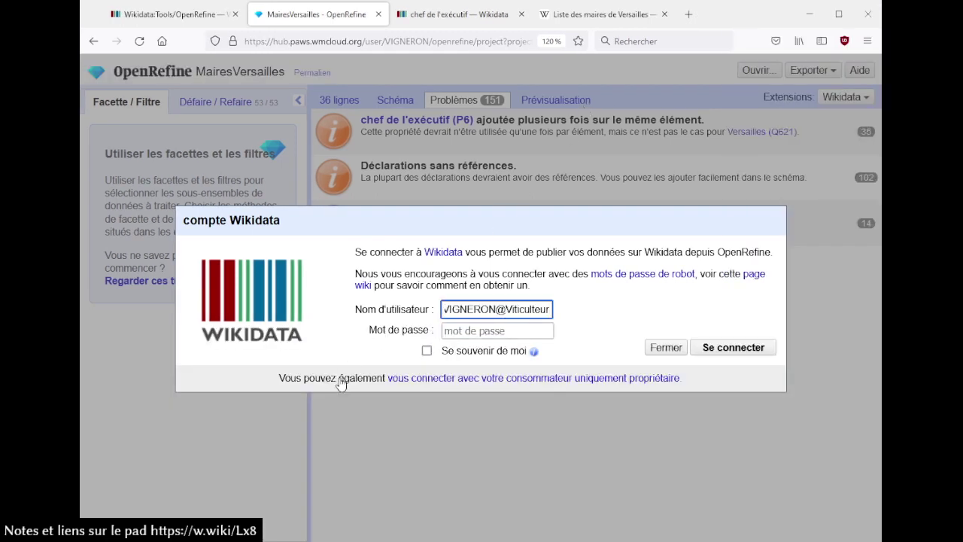
Step: Paste the bot account's password, enable Se souvenir de moi and log in to Wikidata
{"action": "left_click_drag", "start_coordinate": [558, 274], "coordinate": [729, 271]}
{"action": "left_click", "coordinate": [729, 271]}
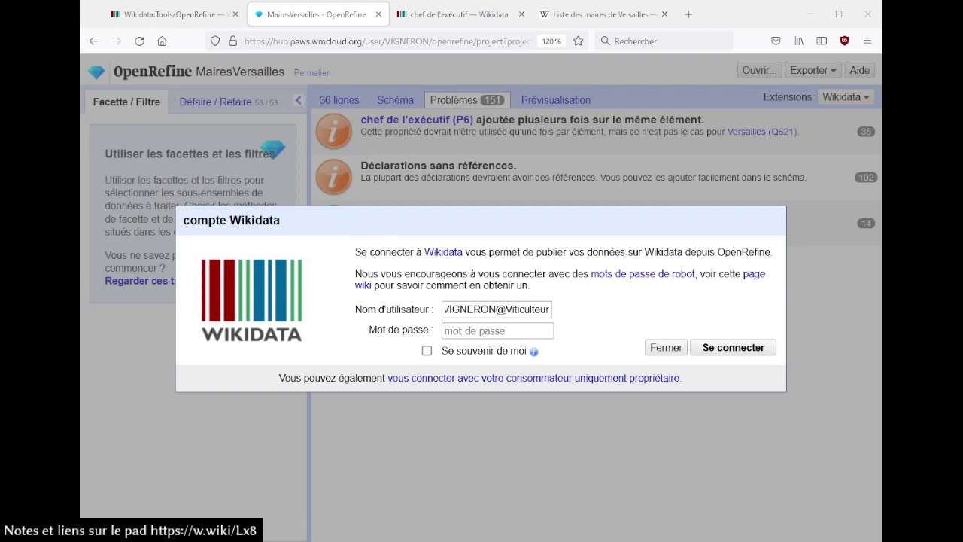
{"action": "left_click", "coordinate": [505, 331]}
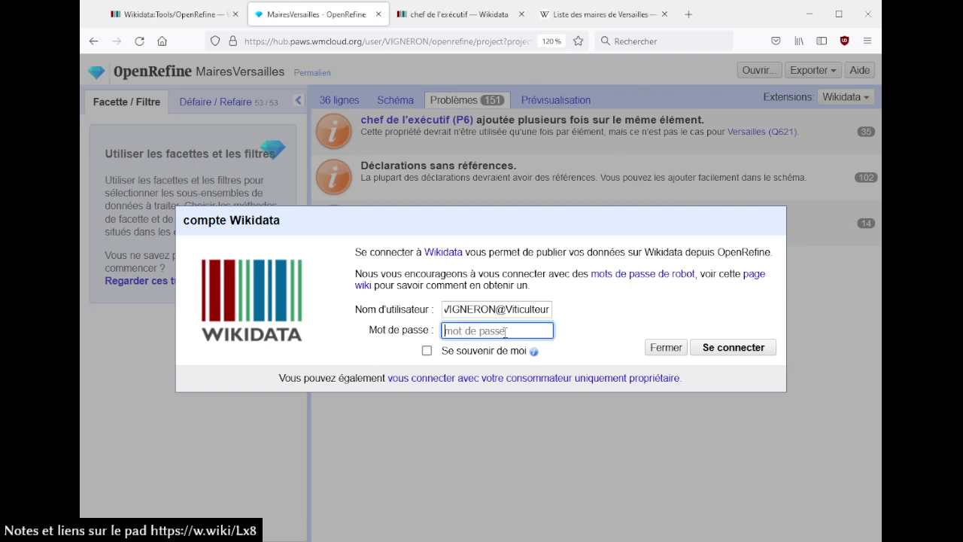
{"action": "key", "text": "ctrl+v"}
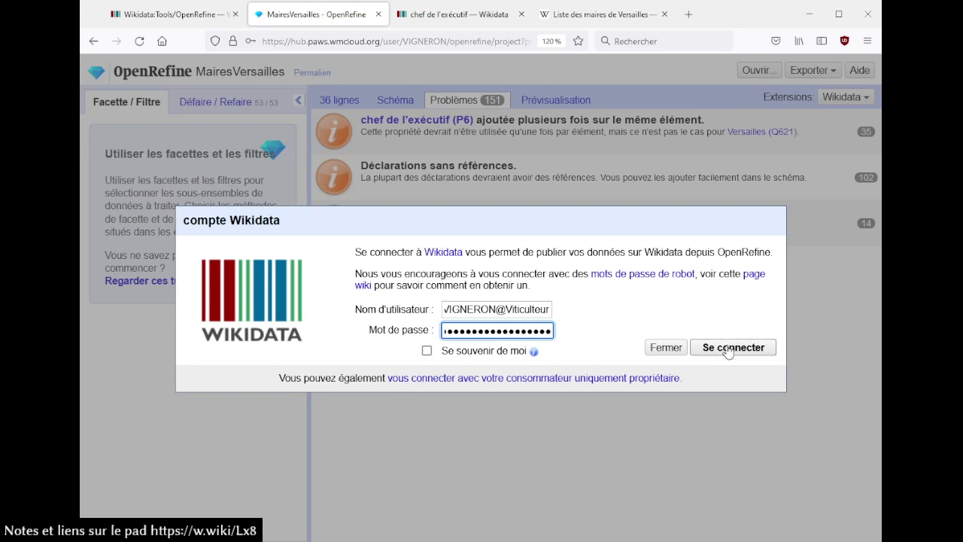
{"action": "left_click", "coordinate": [427, 350]}
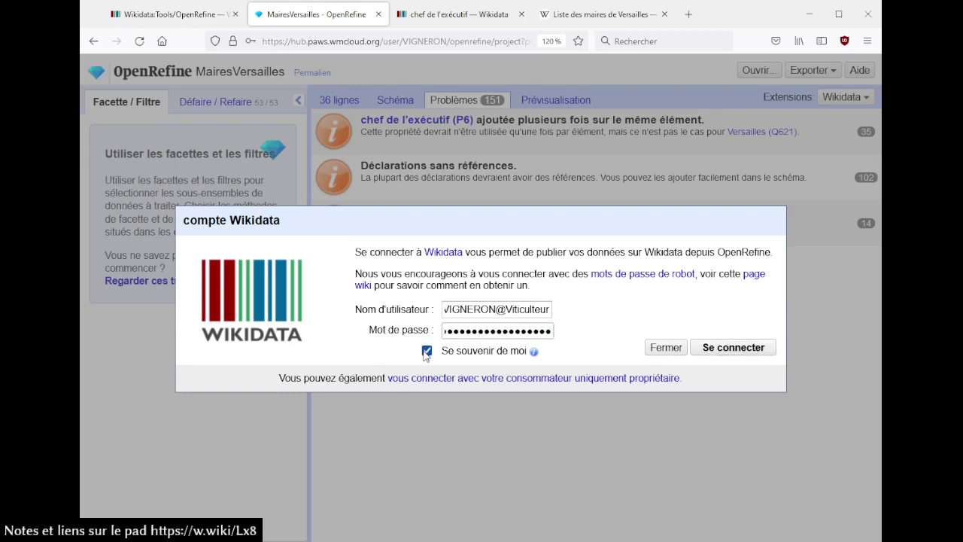
{"action": "left_click", "coordinate": [718, 348]}
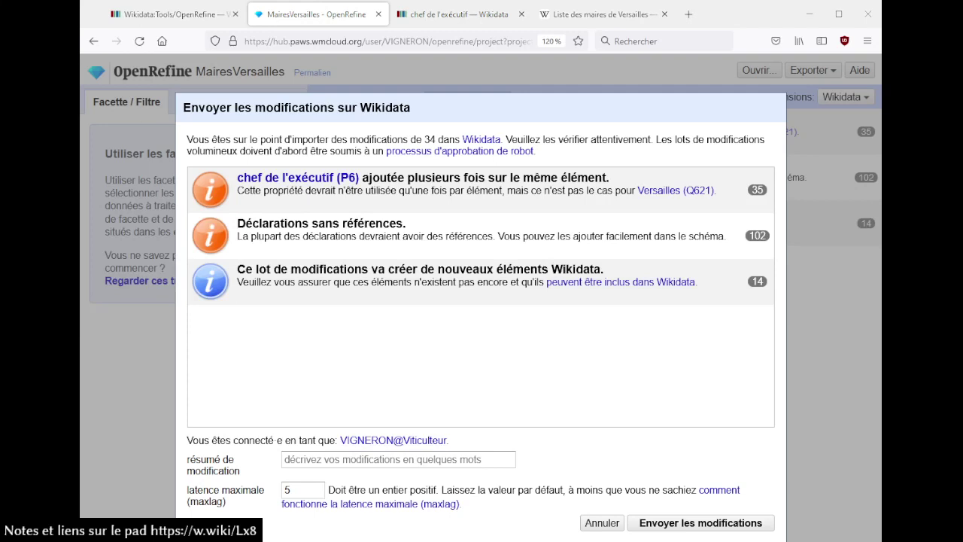
Step: Set the edit summary to "import maire de Versailles" and send the modifications to Wikidata
{"action": "left_click", "coordinate": [391, 458]}
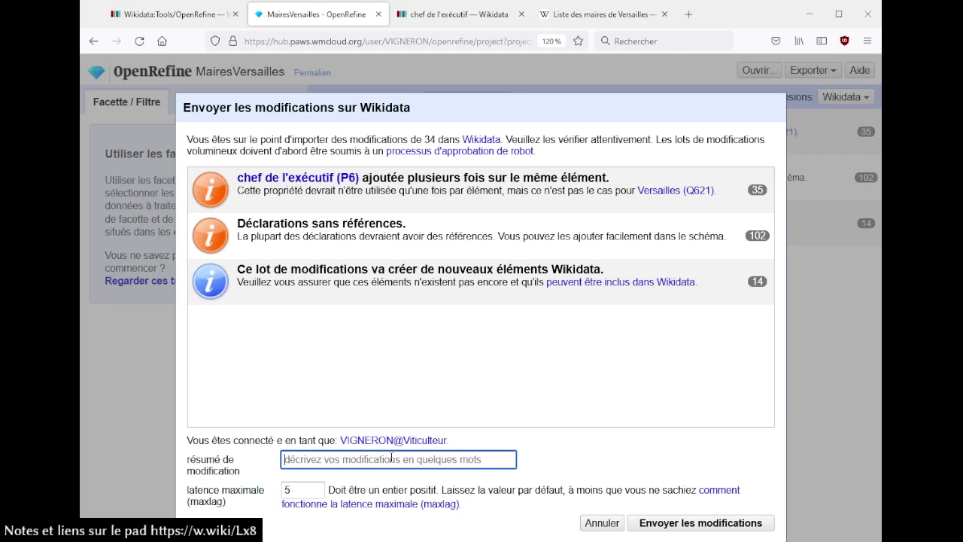
{"action": "type", "text": "import maire"}
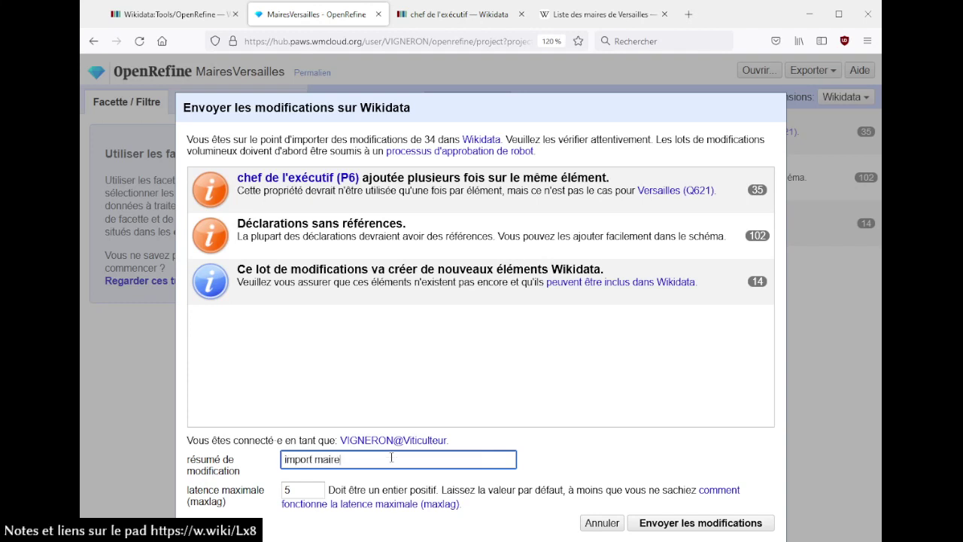
{"action": "type", "text": " de Versailles"}
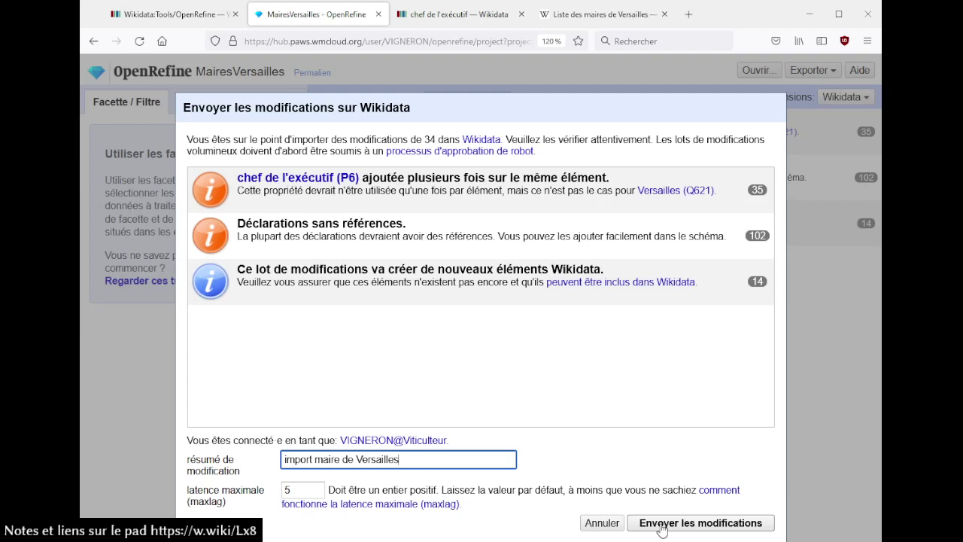
{"action": "left_click", "coordinate": [661, 526]}
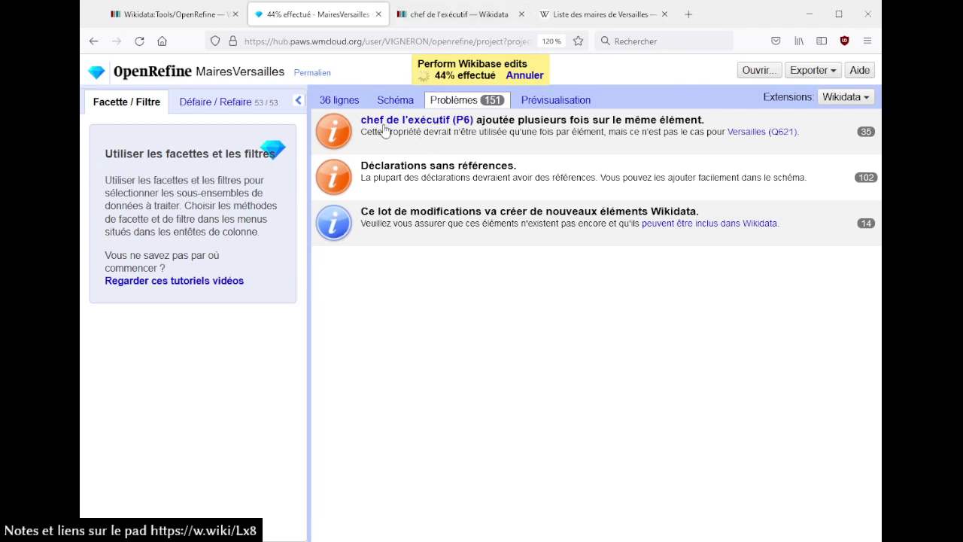
Step: Switch to the Wikidata page of the chef de l'exécutif property (P6) and examine its property constraints
{"action": "left_click_drag", "start_coordinate": [427, 134], "coordinate": [575, 134]}
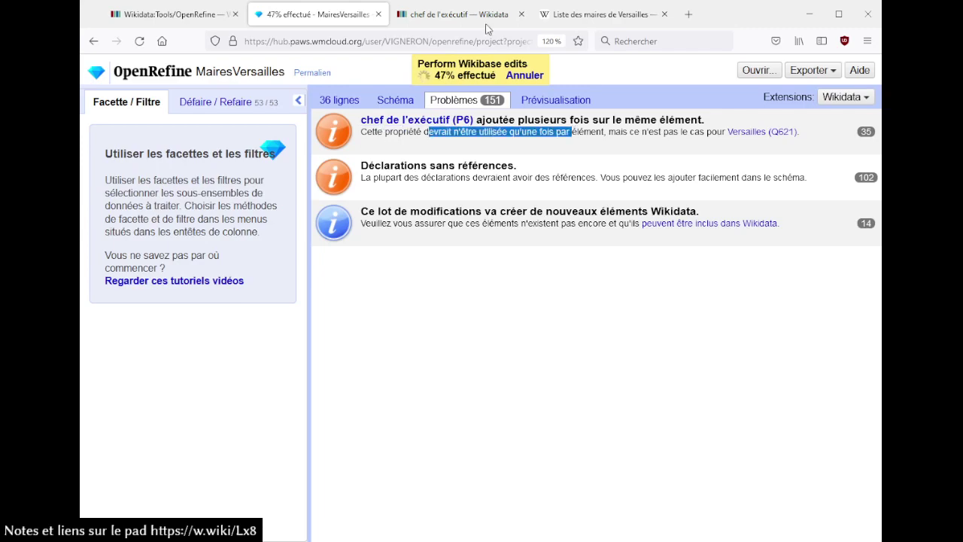
{"action": "key", "text": "ctrl+Tab"}
{"action": "scroll", "coordinate": [533, 214], "scroll_direction": "down", "scroll_amount": 20}
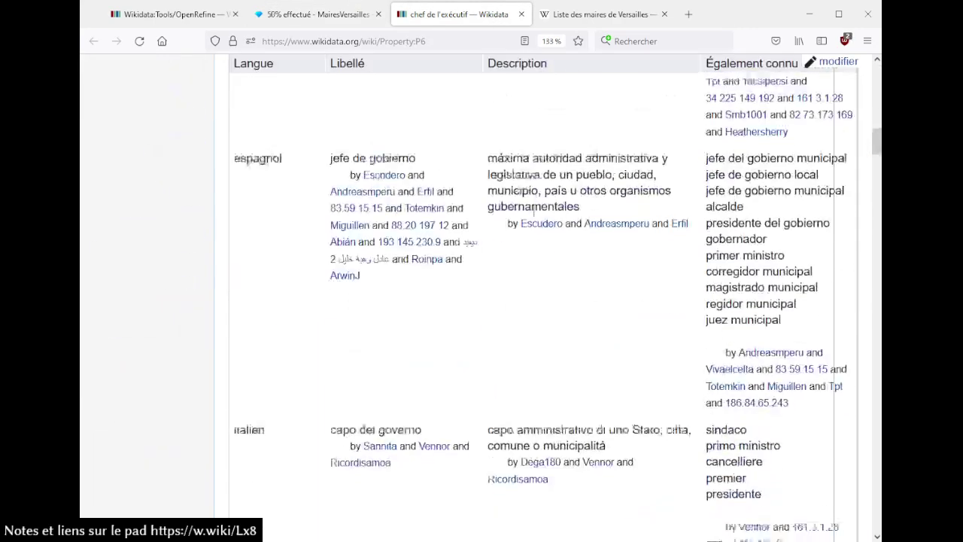
{"action": "scroll", "coordinate": [532, 217], "scroll_direction": "down", "scroll_amount": 10}
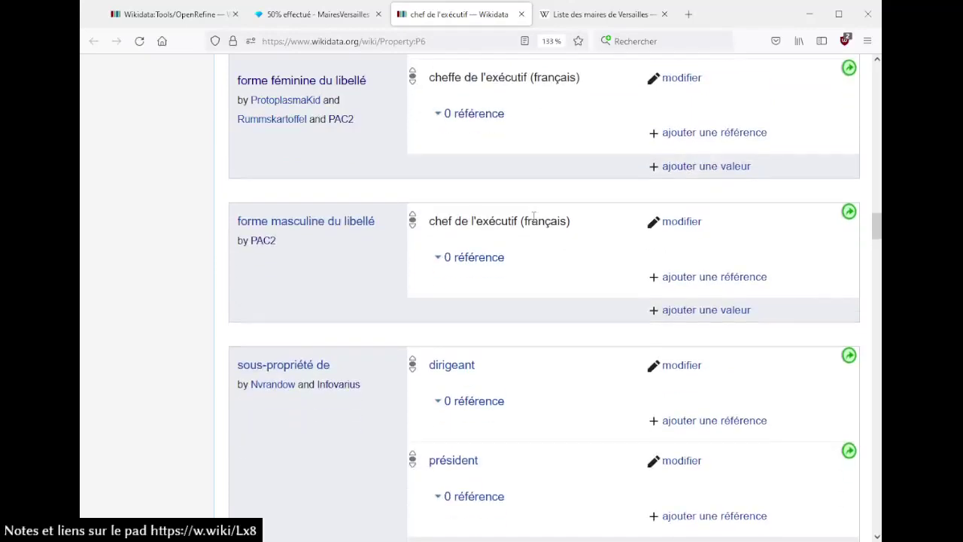
{"action": "key", "text": "ctrl+0"}
{"action": "scroll", "coordinate": [533, 219], "scroll_direction": "down", "scroll_amount": 15}
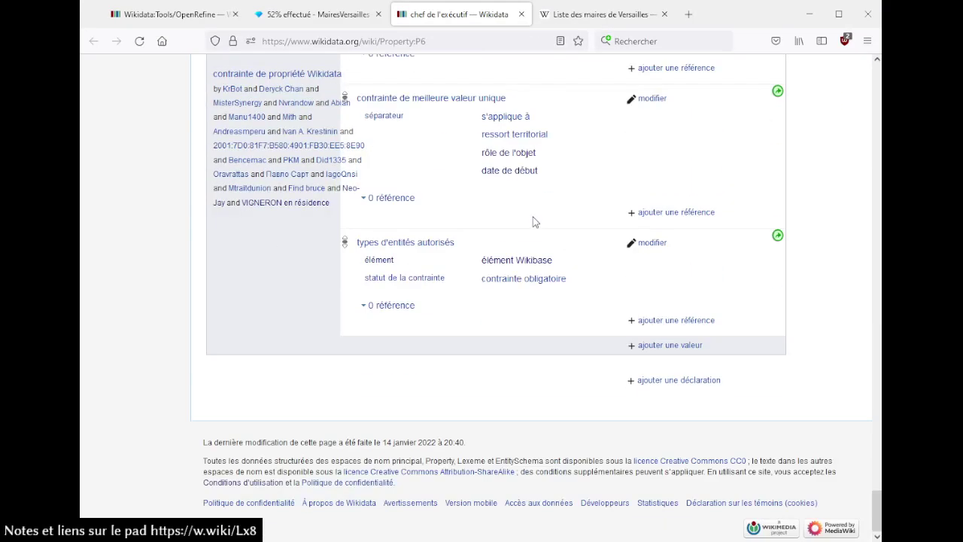
{"action": "scroll", "coordinate": [564, 237], "scroll_direction": "up", "scroll_amount": 3}
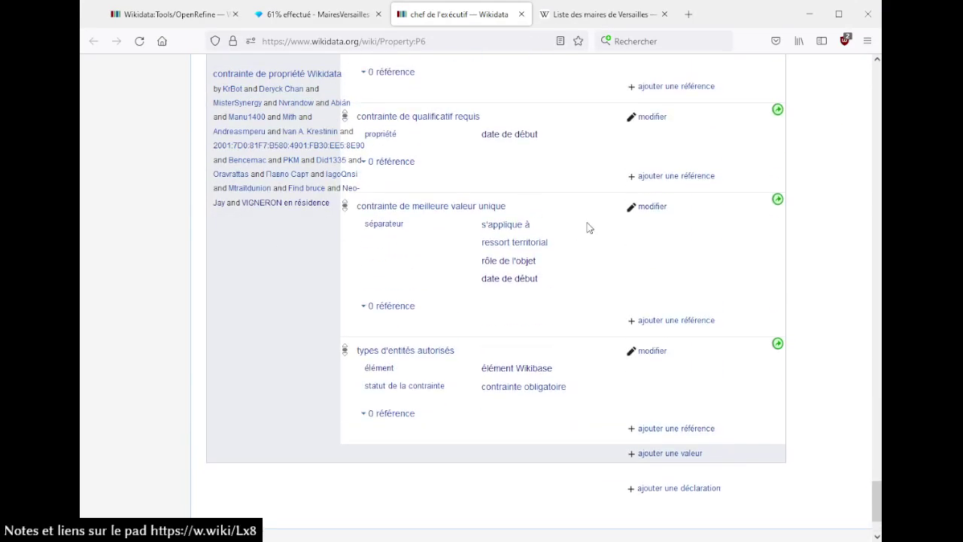
{"action": "scroll", "coordinate": [589, 228], "scroll_direction": "up", "scroll_amount": 10}
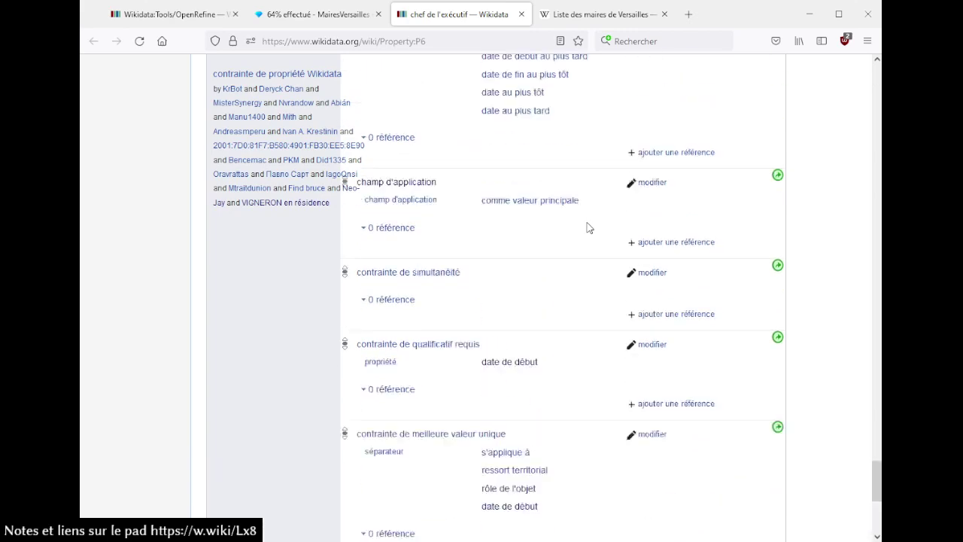
{"action": "scroll", "coordinate": [589, 228], "scroll_direction": "up", "scroll_amount": 6}
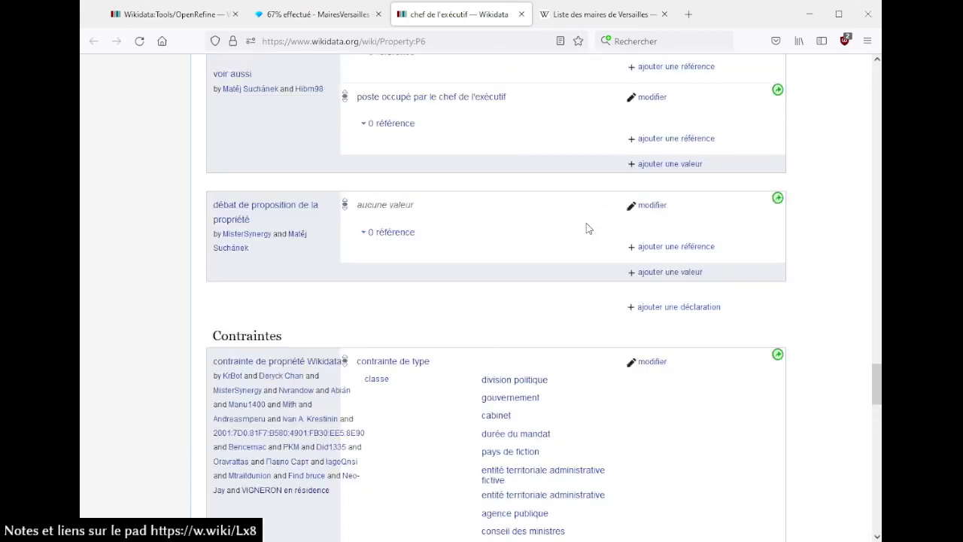
{"action": "scroll", "coordinate": [587, 226], "scroll_direction": "down", "scroll_amount": 6}
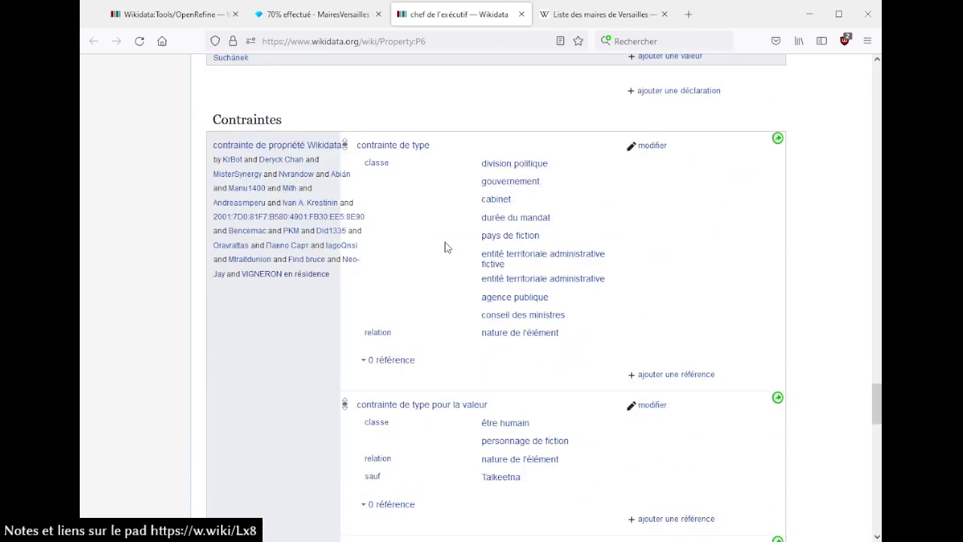
{"action": "scroll", "coordinate": [449, 247], "scroll_direction": "down", "scroll_amount": 6}
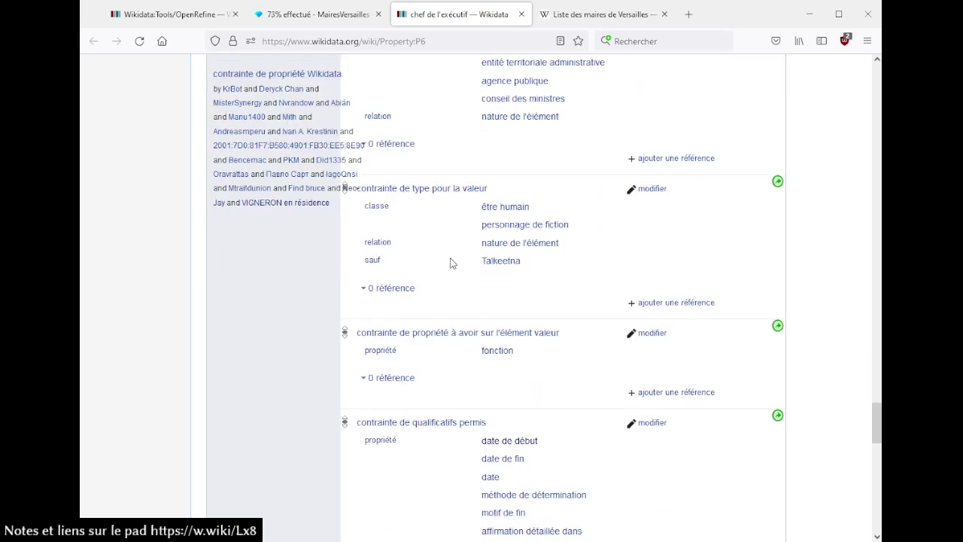
{"action": "scroll", "coordinate": [451, 263], "scroll_direction": "down", "scroll_amount": 3}
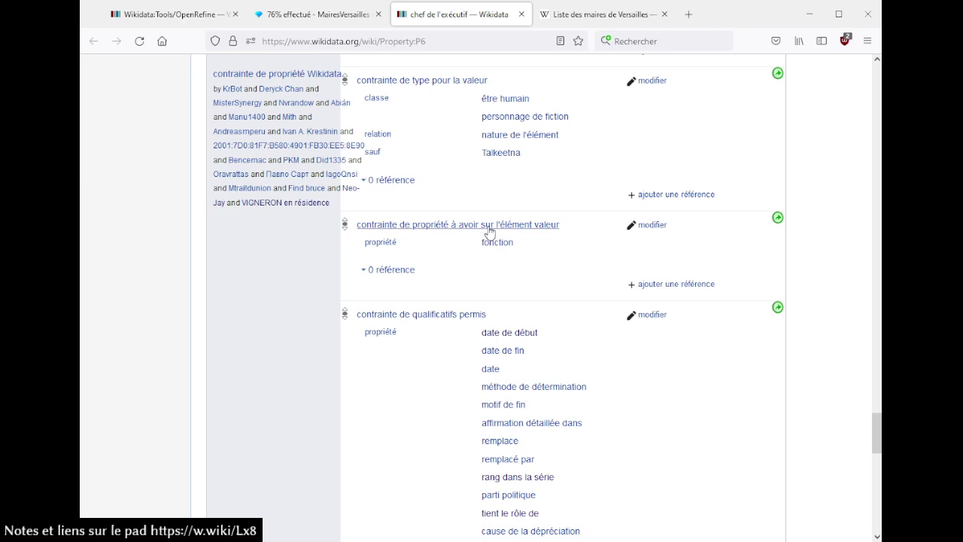
{"action": "mouse_move", "coordinate": [523, 230]}
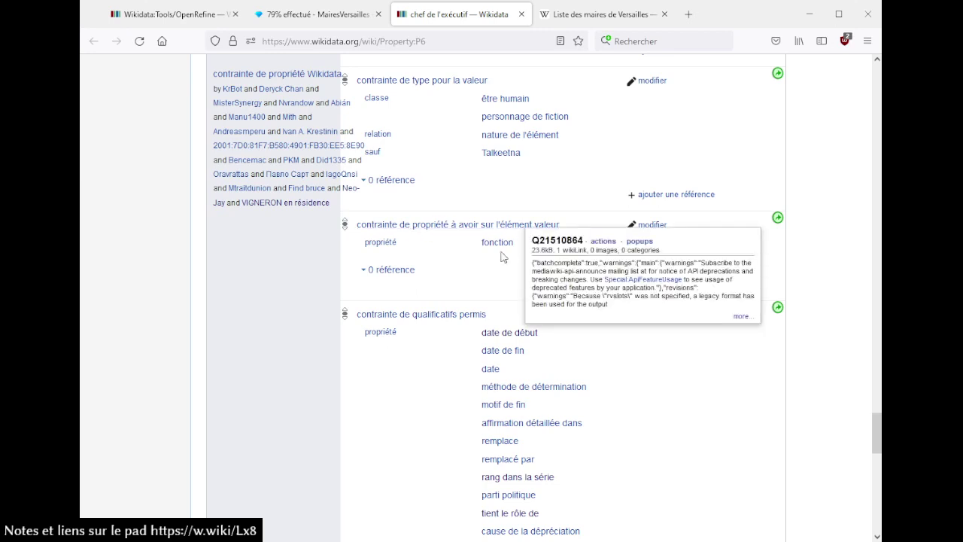
{"action": "mouse_move", "coordinate": [496, 251]}
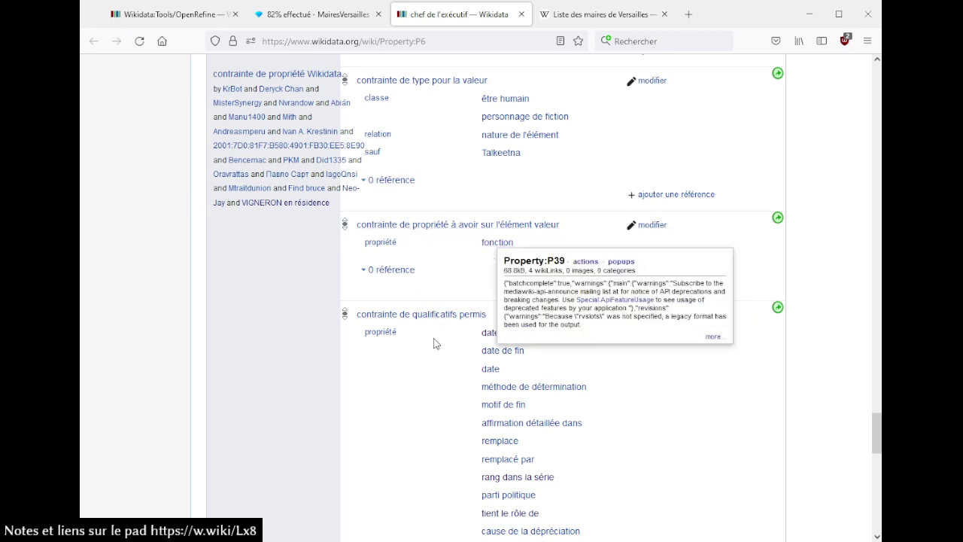
{"action": "scroll", "coordinate": [434, 339], "scroll_direction": "down", "scroll_amount": 3}
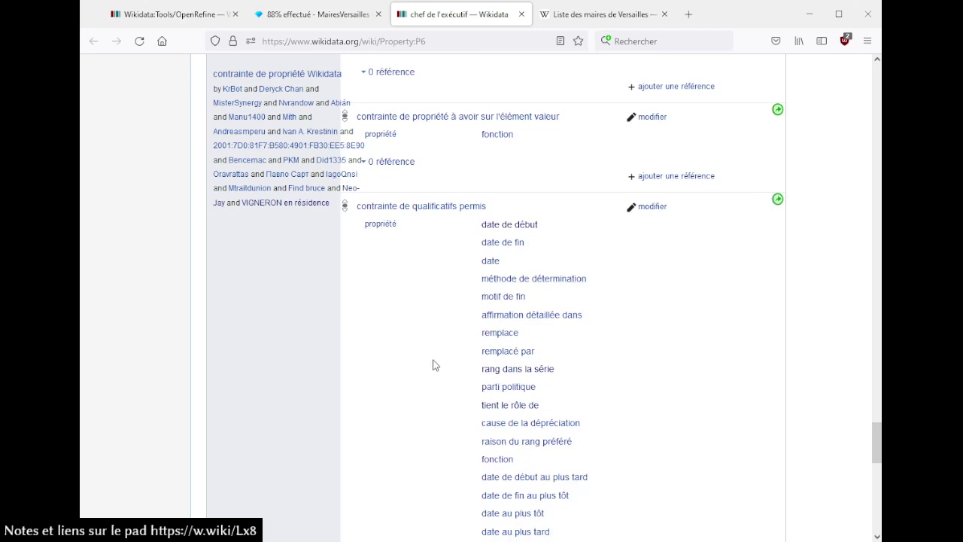